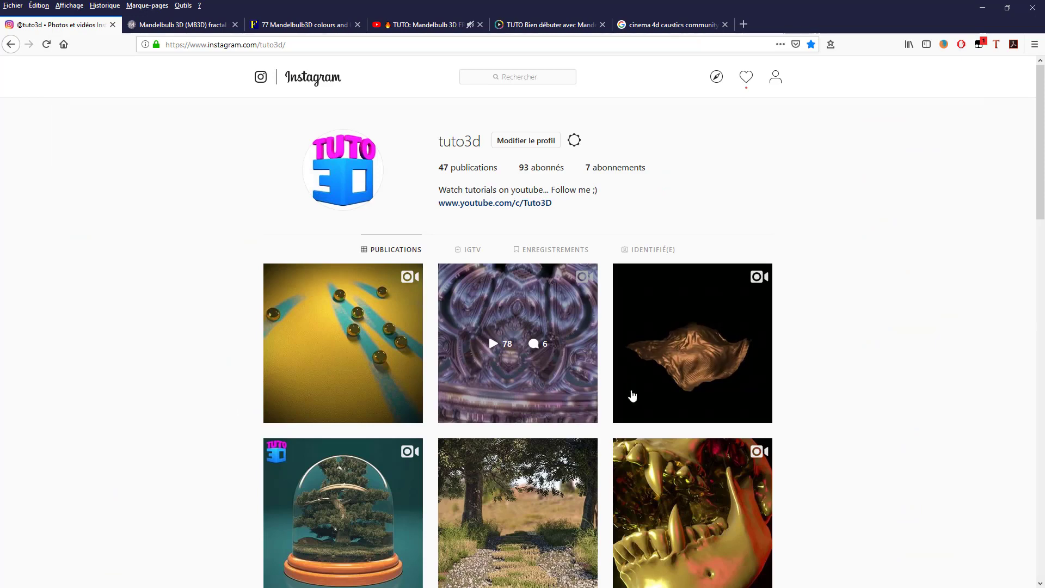
# - Open the purple fractal video post on the tuto3d profile, highlight the comment asking for a tutorial, and play the video
pyautogui.scroll(-3, 490, 433)
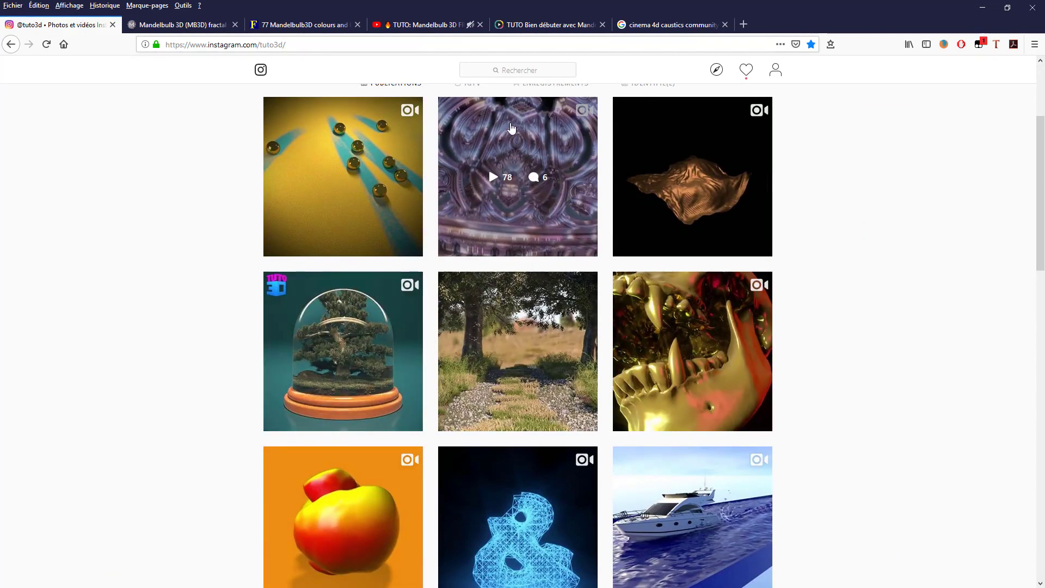
pyautogui.click(516, 140)
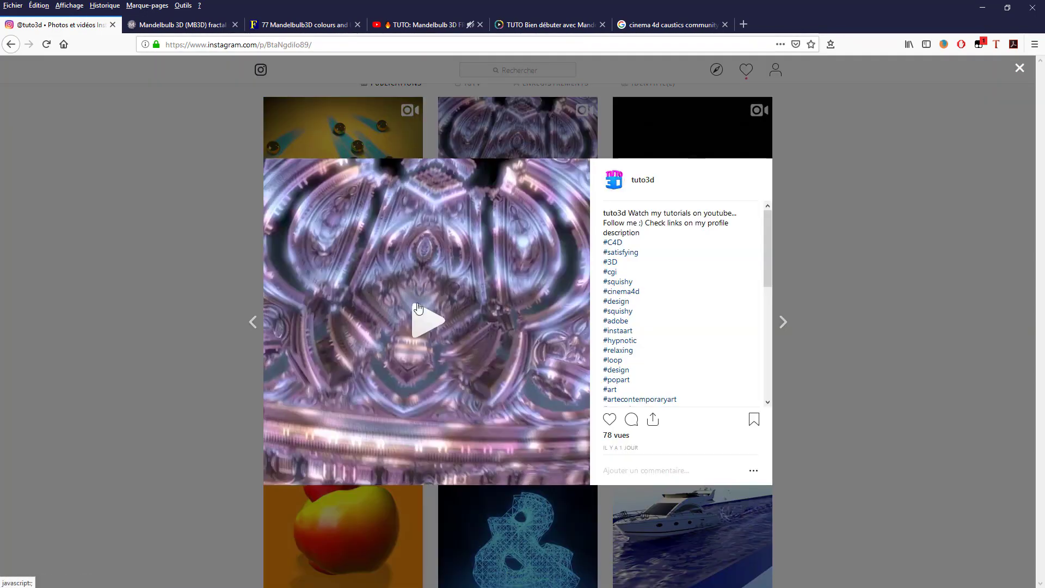
pyautogui.scroll(-7, 700, 388)
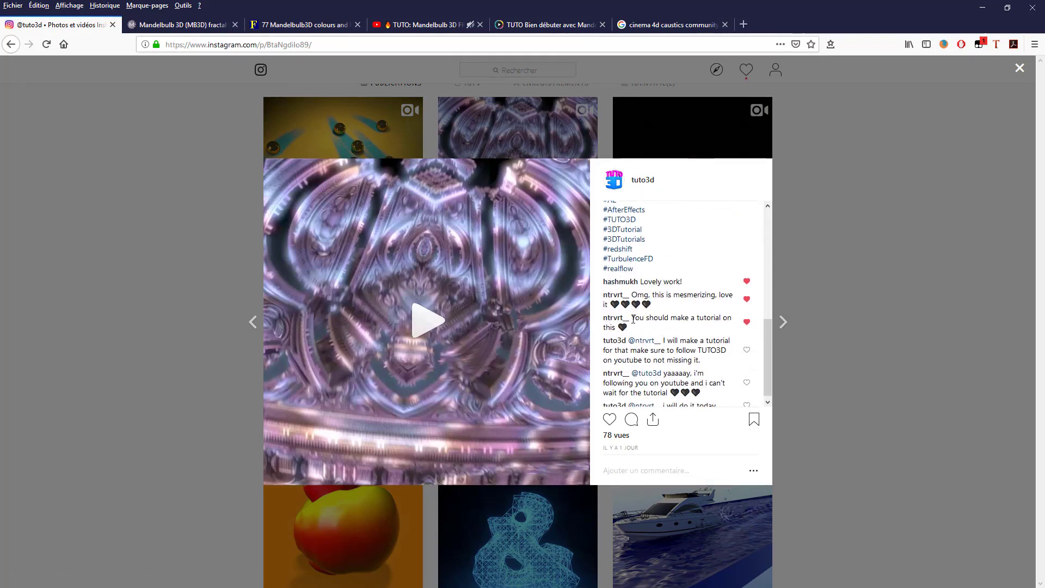
pyautogui.moveTo(632, 319); pyautogui.dragTo(648, 334)
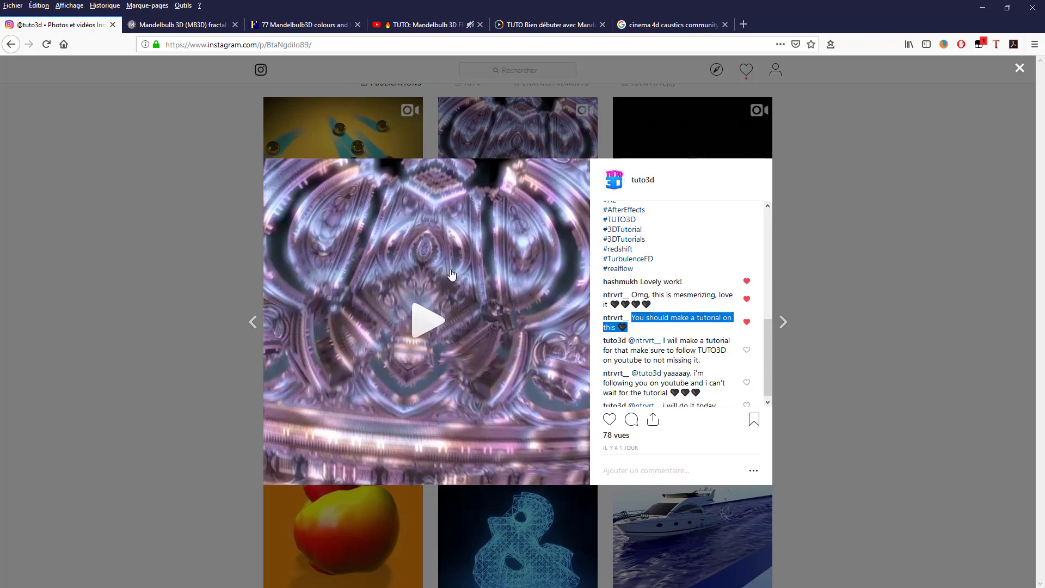
pyautogui.click(441, 355)
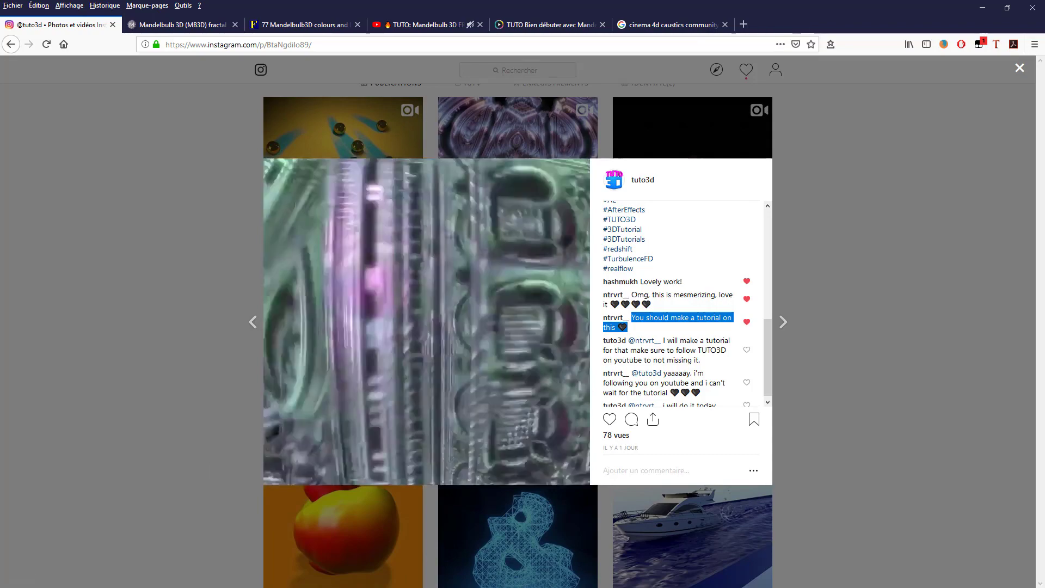
# - Switch to the file explorer and play new.mp4 from the Vidéos folder, closing the player after viewing it
pyautogui.press('super+e')
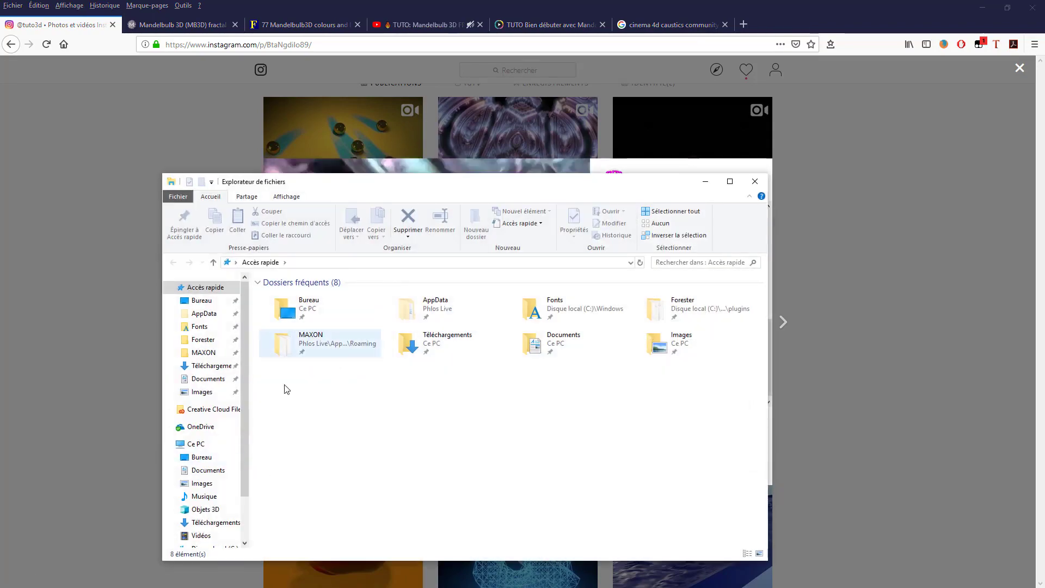
pyautogui.click(198, 535)
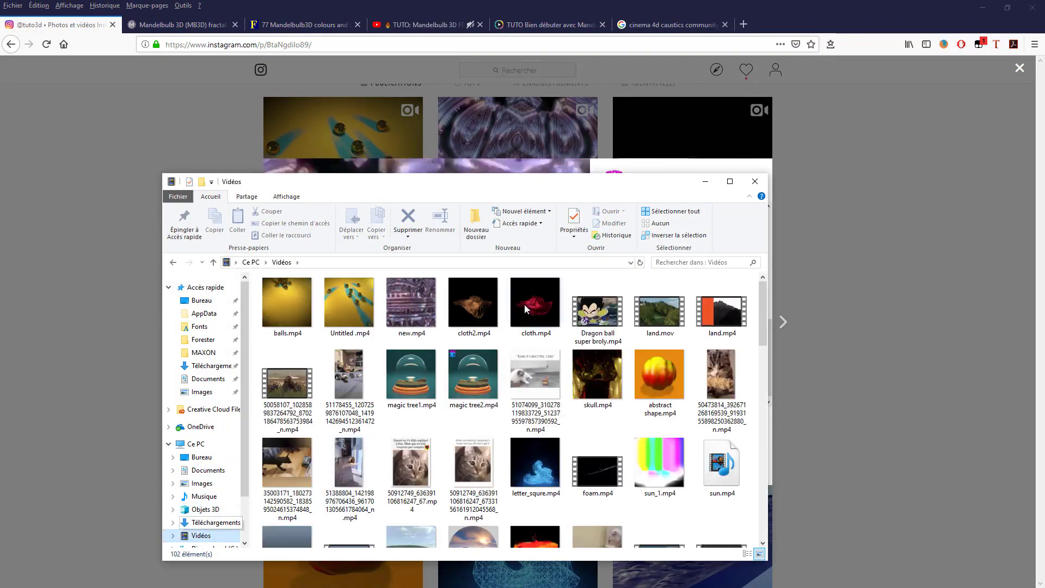
pyautogui.click(406, 302)
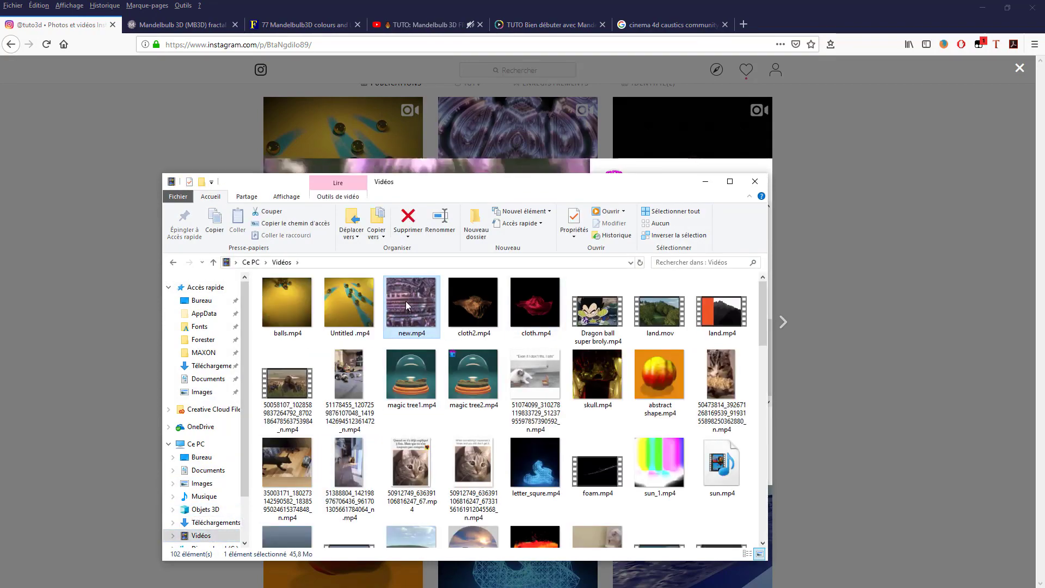
pyautogui.doubleClick(406, 301)
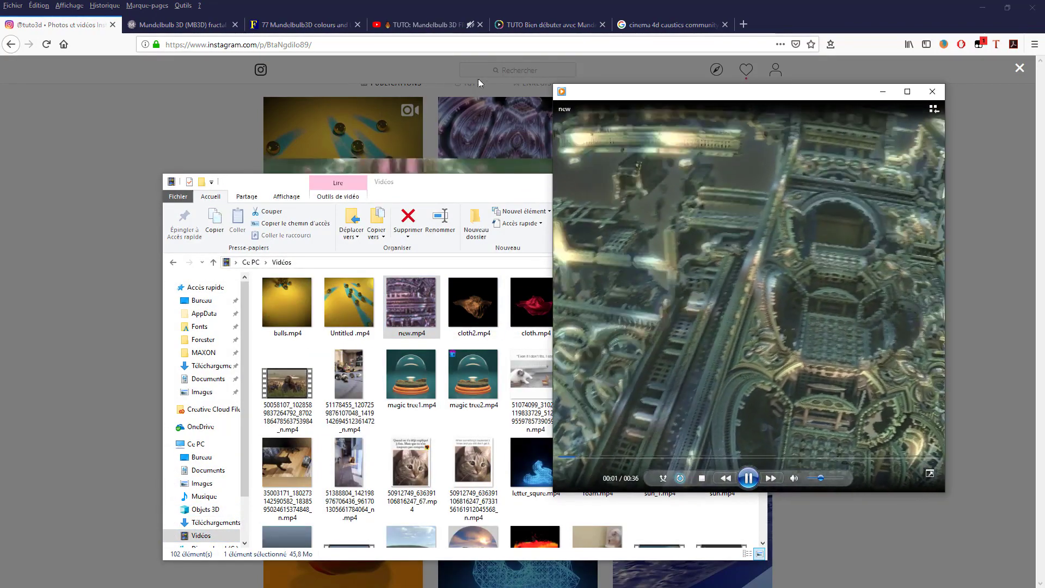
pyautogui.click(481, 45)
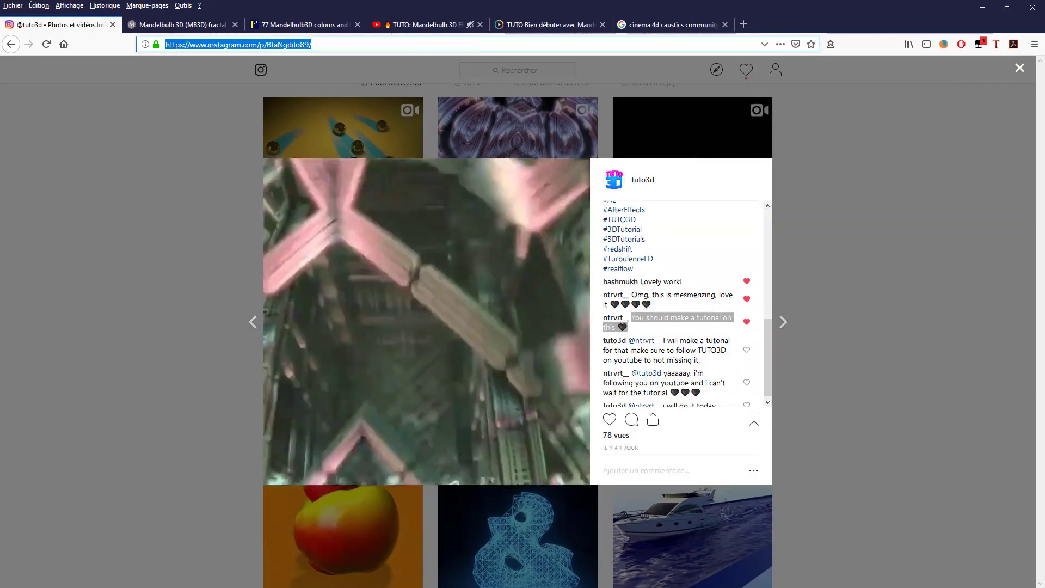
pyautogui.hotkey('alt', 'Tab')
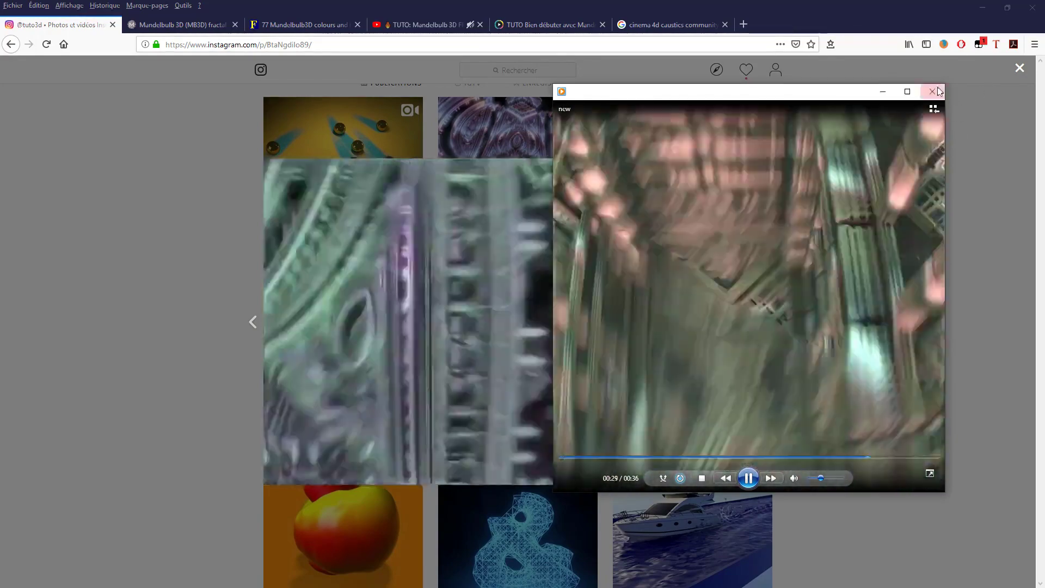
pyautogui.click(934, 94)
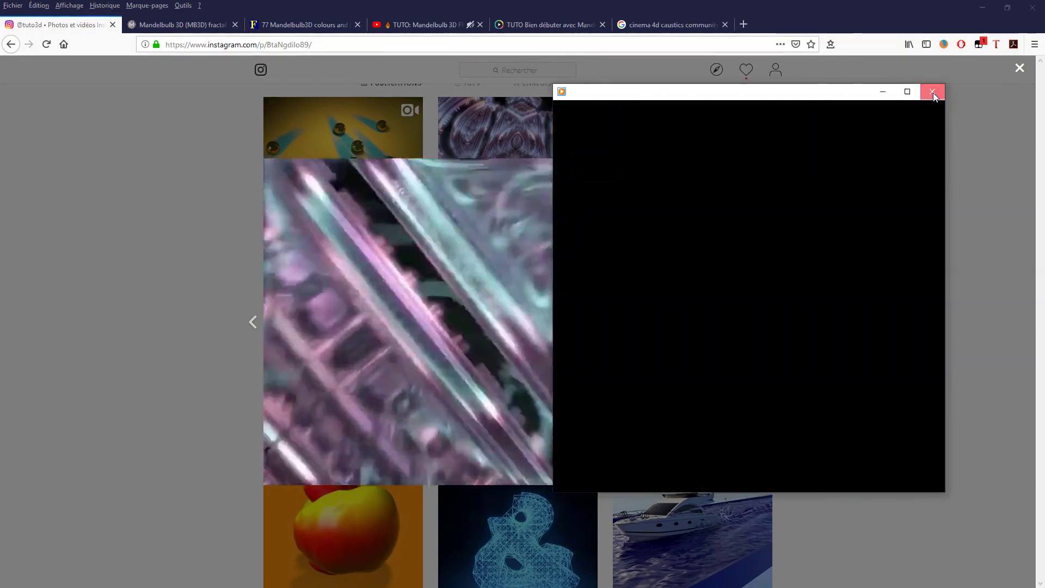
pyautogui.scroll(3, 615, 253)
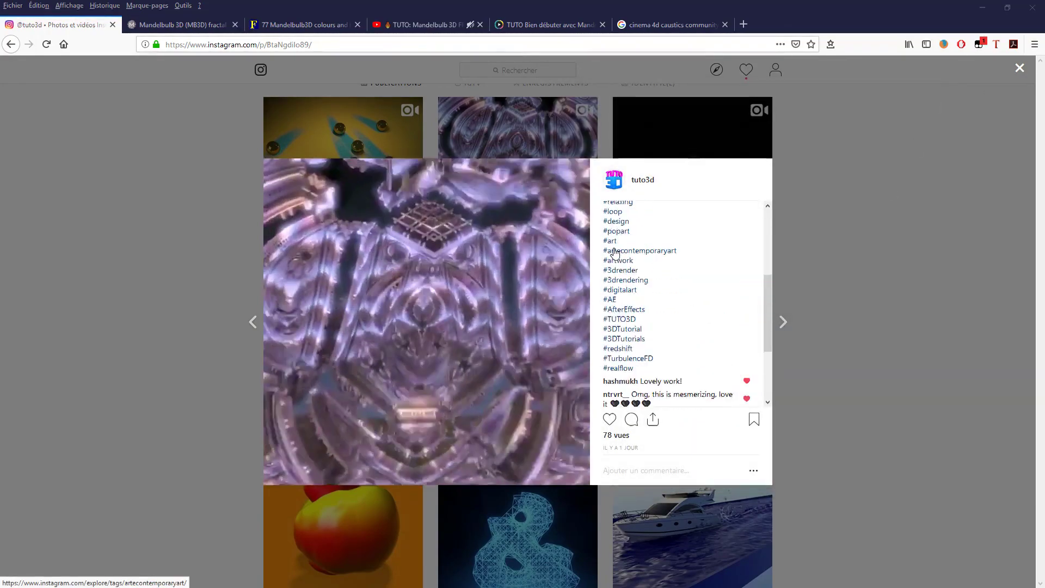
pyautogui.scroll(3, 615, 253)
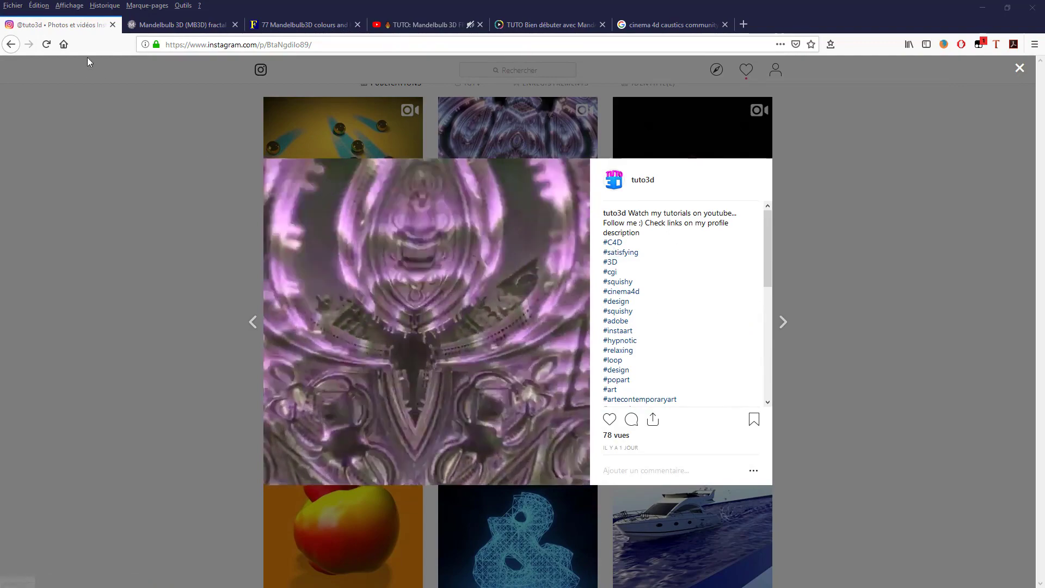
pyautogui.click(166, 25)
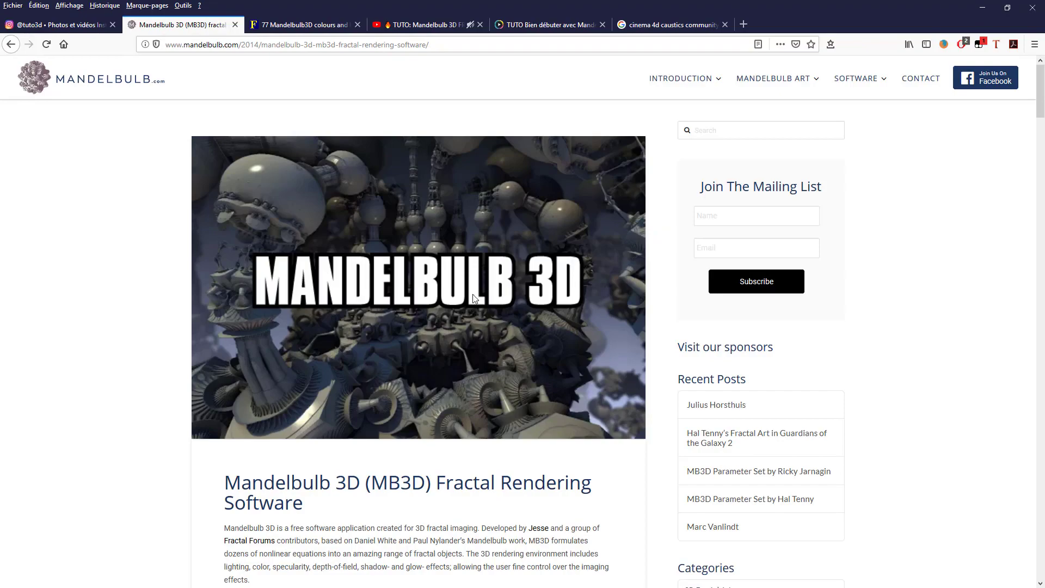
pyautogui.scroll(-1, 433, 265)
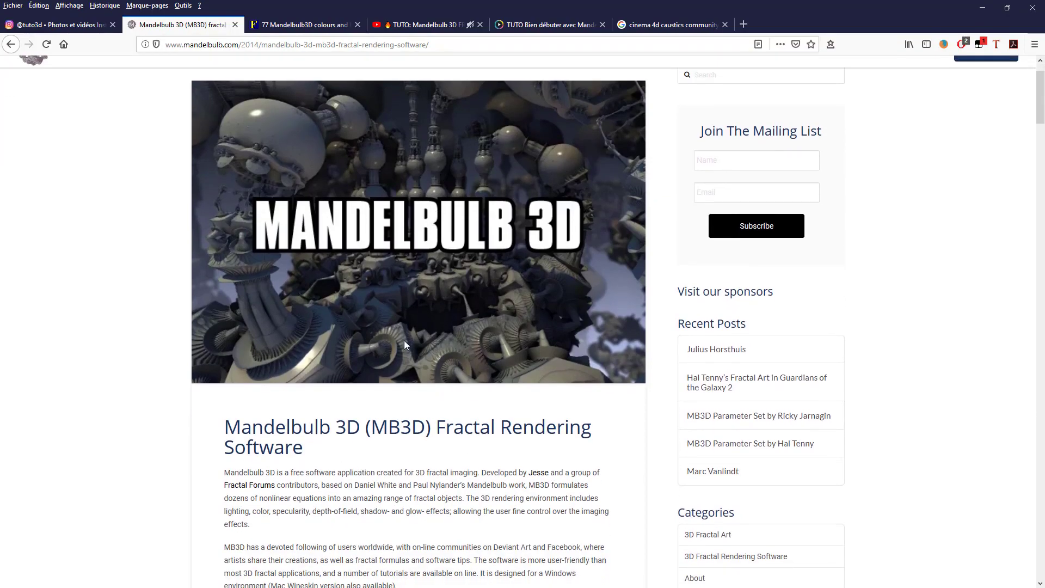
pyautogui.scroll(-3, 471, 417)
pyautogui.scroll(3, 484, 373)
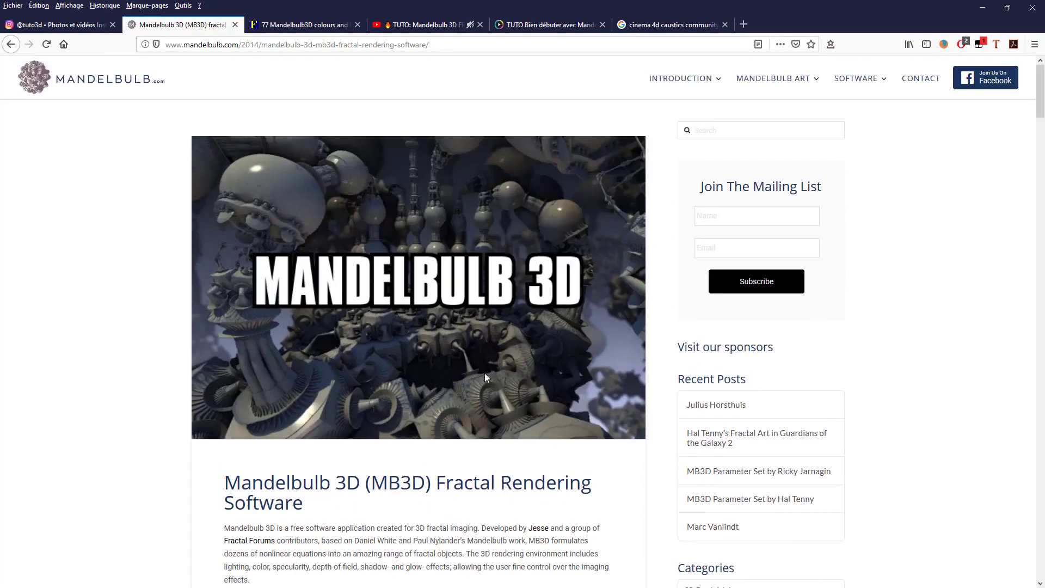
pyautogui.scroll(-7, 508, 452)
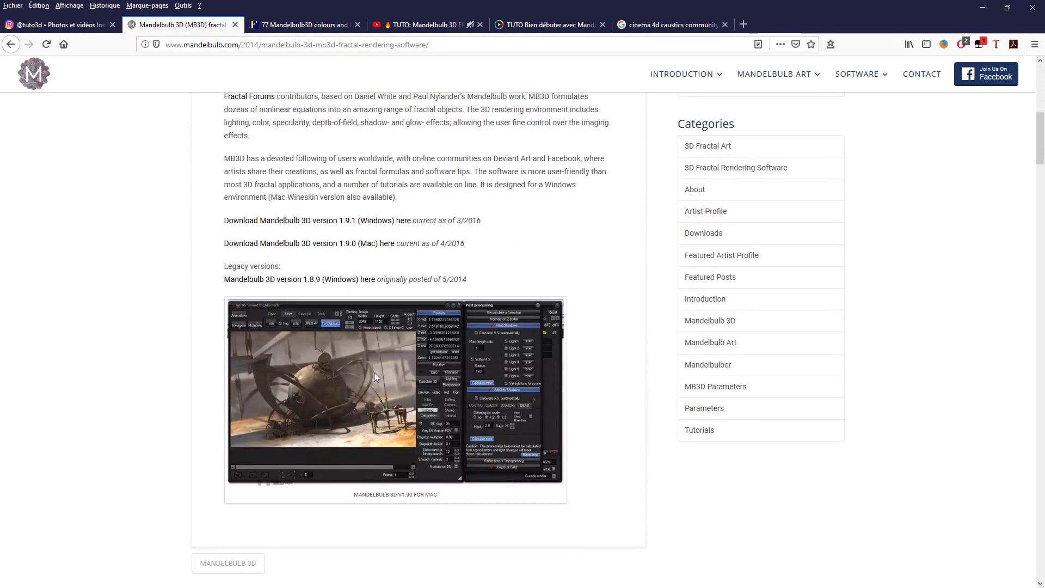
pyautogui.scroll(8, 286, 362)
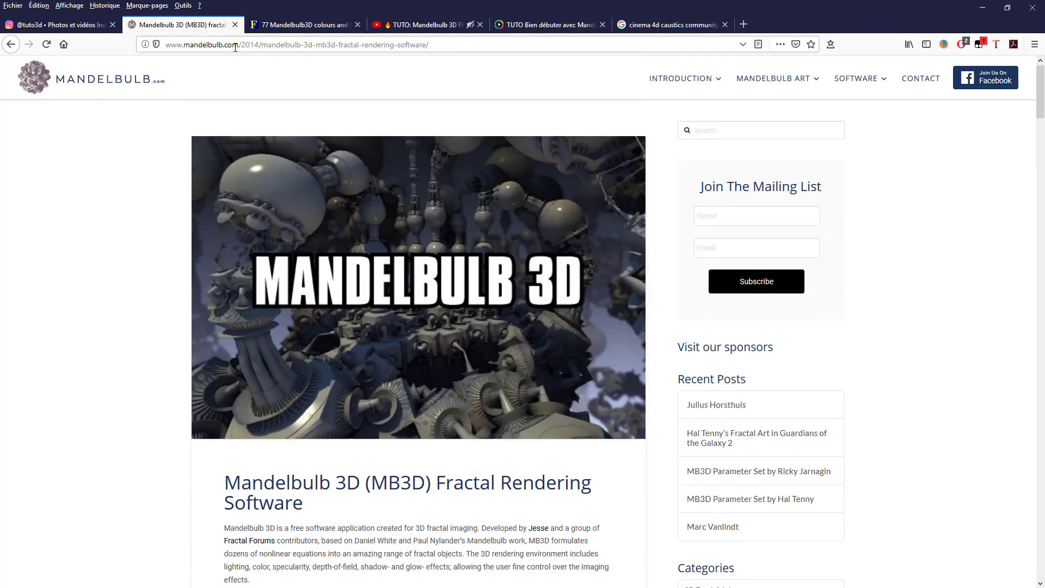
pyautogui.moveTo(238, 47); pyautogui.dragTo(165, 46)
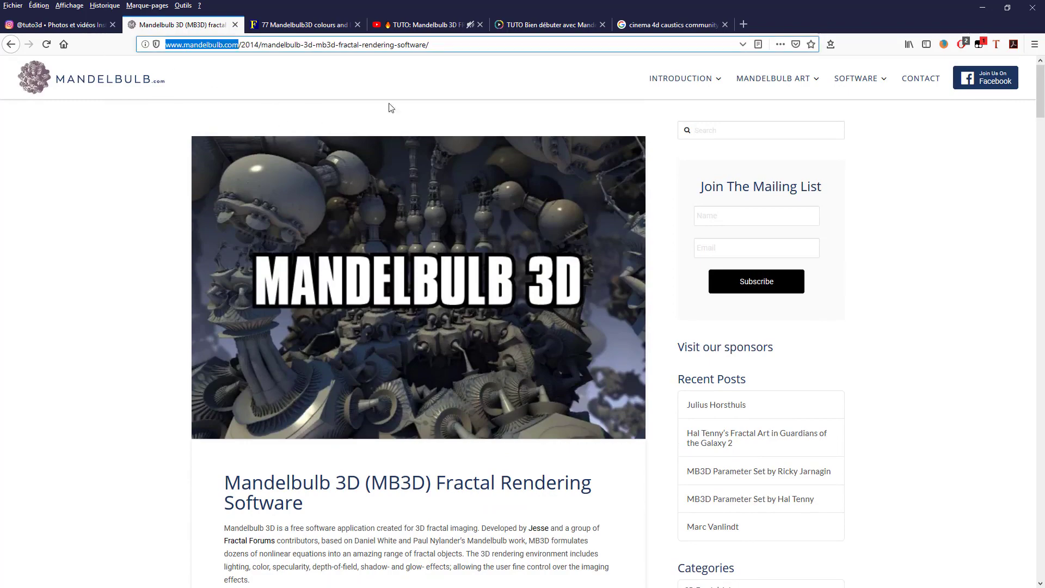
pyautogui.scroll(-3, 376, 357)
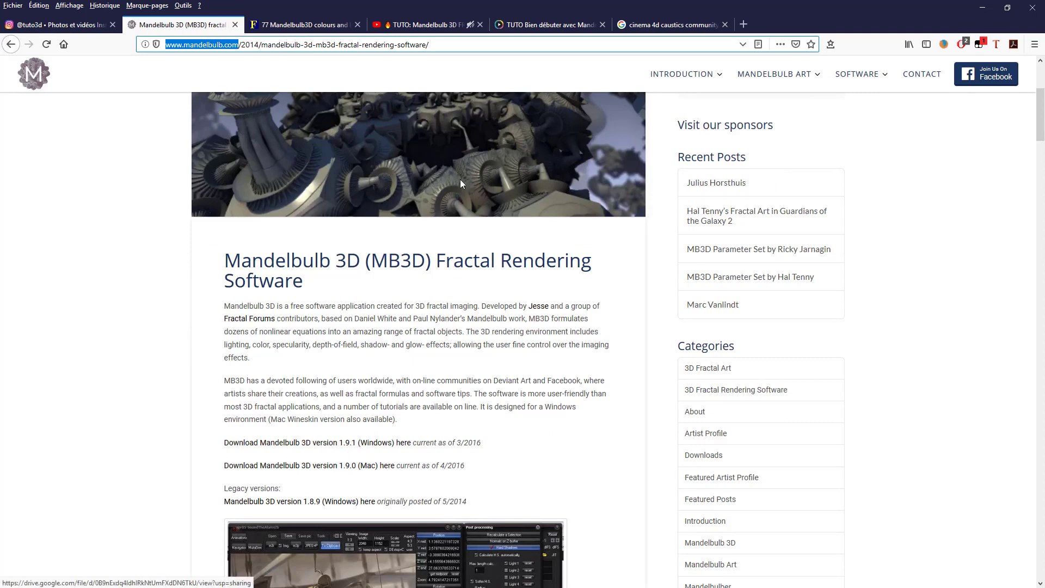
pyautogui.scroll(2, 385, 397)
pyautogui.scroll(3, 385, 397)
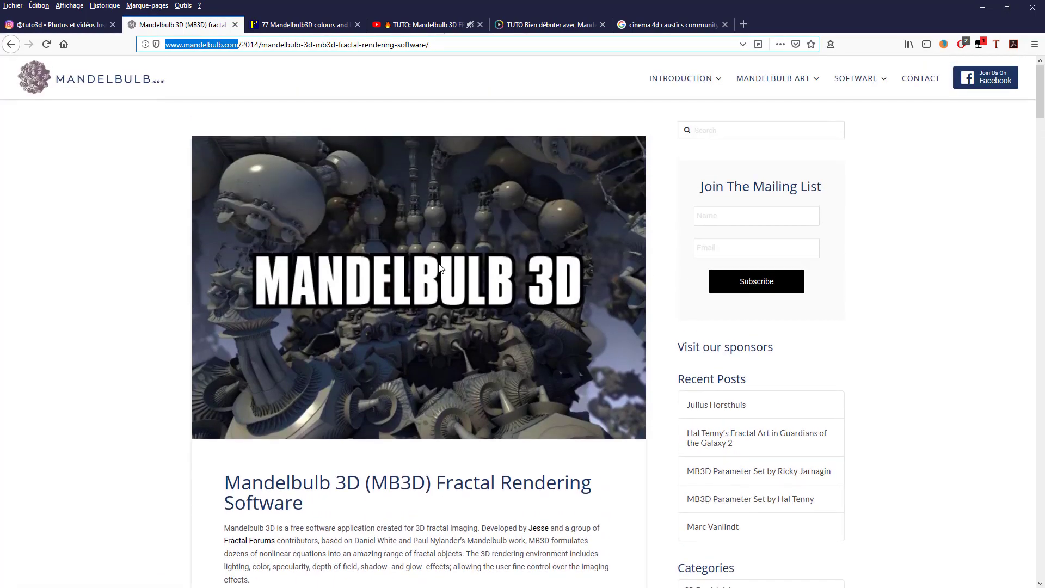
# - Locate and highlight the three EM_Mandelbulb3D_Colours zip attachments in the Fractal Forums thread "77 Mandelbulb3D colours and lights"
pyautogui.click(279, 27)
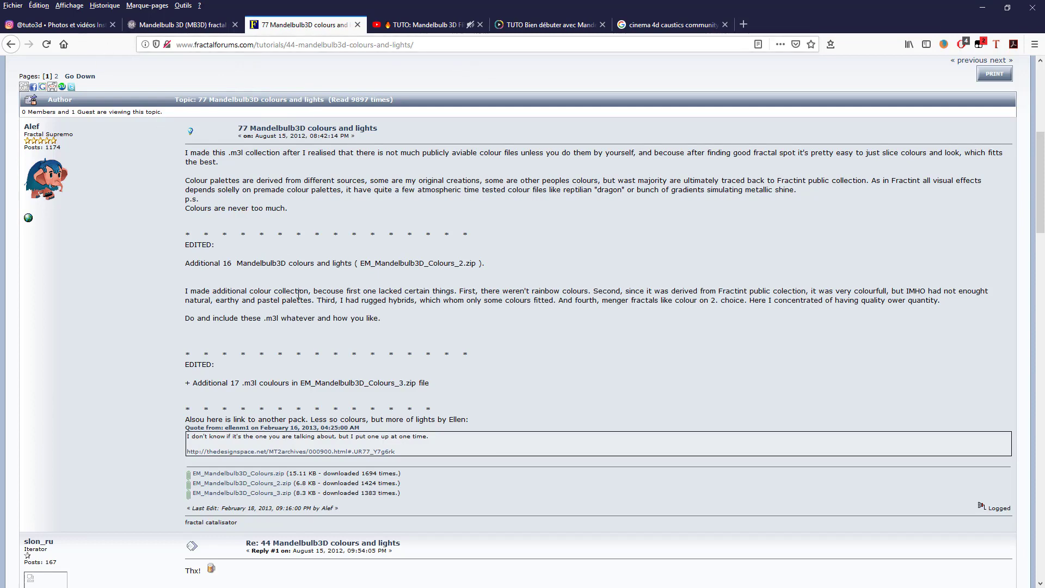
pyautogui.scroll(-3, 305, 292)
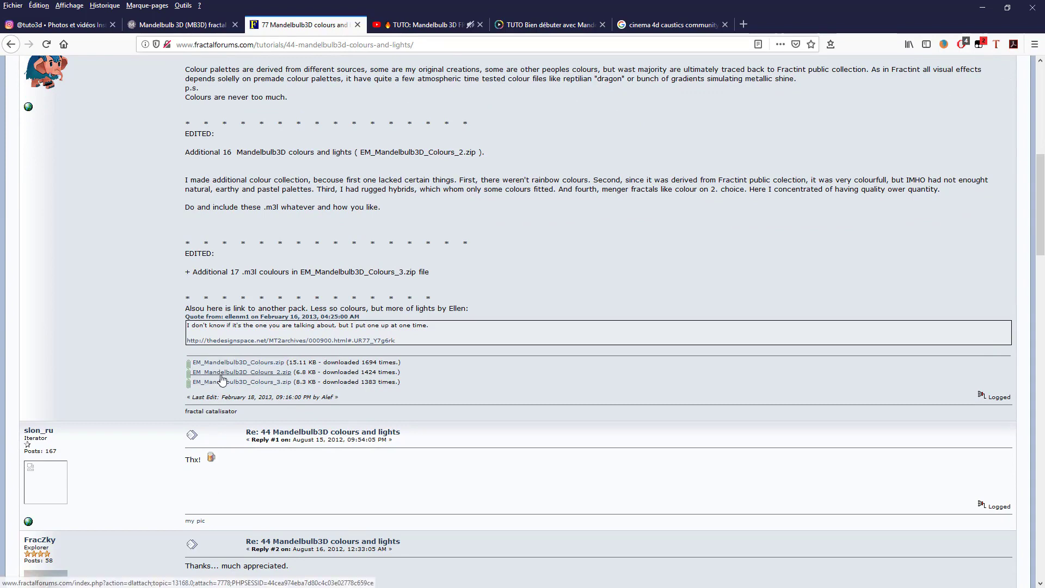
pyautogui.moveTo(218, 393); pyautogui.dragTo(216, 368)
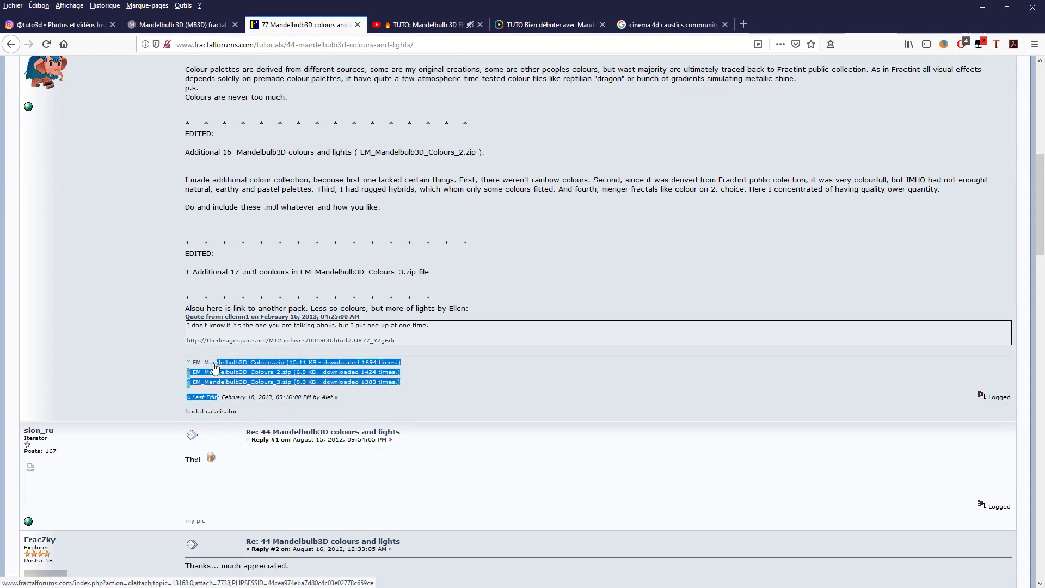
pyautogui.scroll(4, 375, 359)
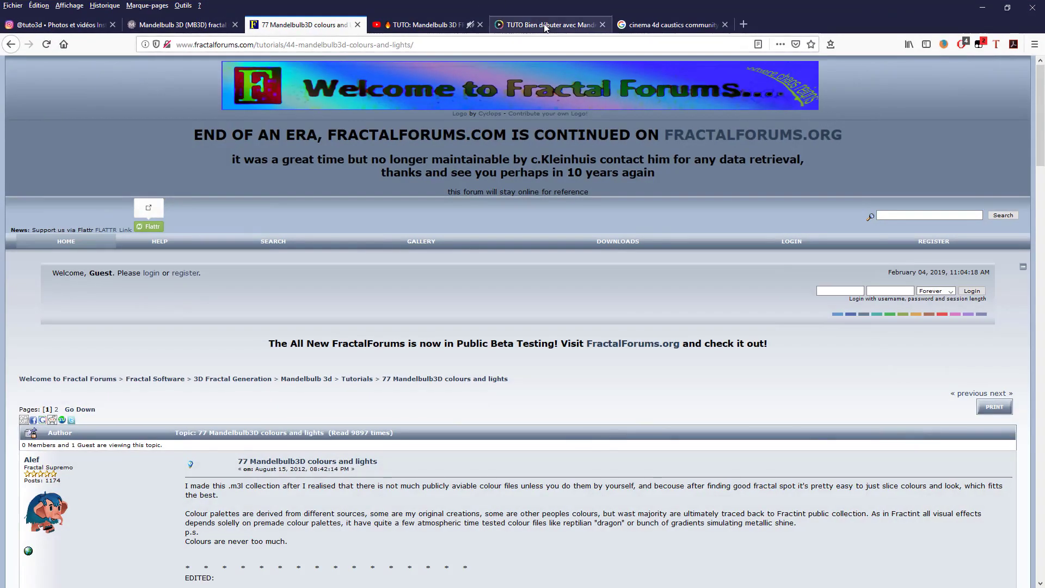
# - Examine the tuto.com course page "Bien débuter avec Mandelbulb 3D", including its programme, image gallery and table of contents
pyautogui.click(537, 25)
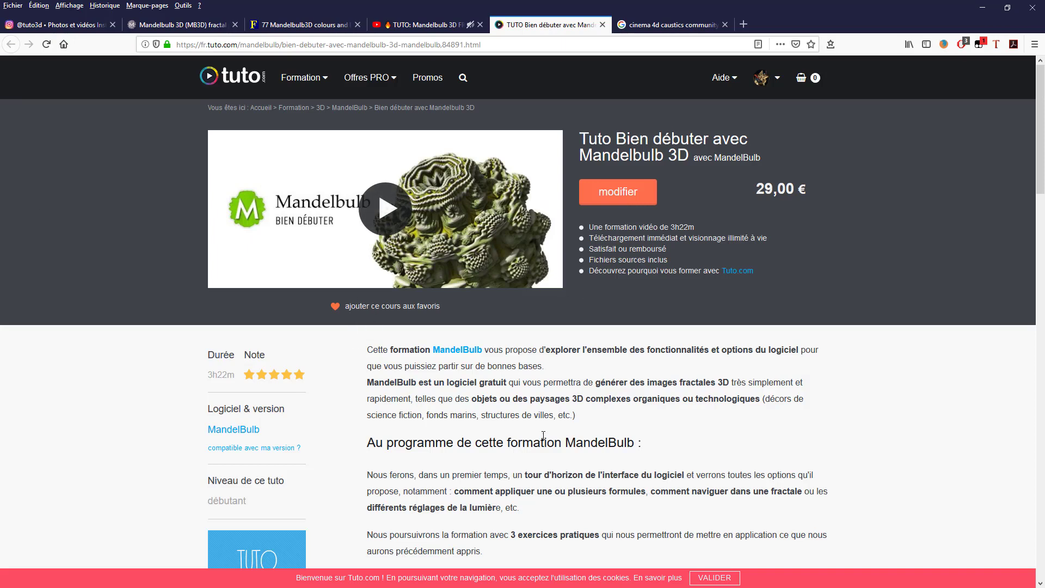
pyautogui.scroll(-1, 543, 435)
pyautogui.scroll(1, 544, 435)
pyautogui.scroll(-8, 671, 280)
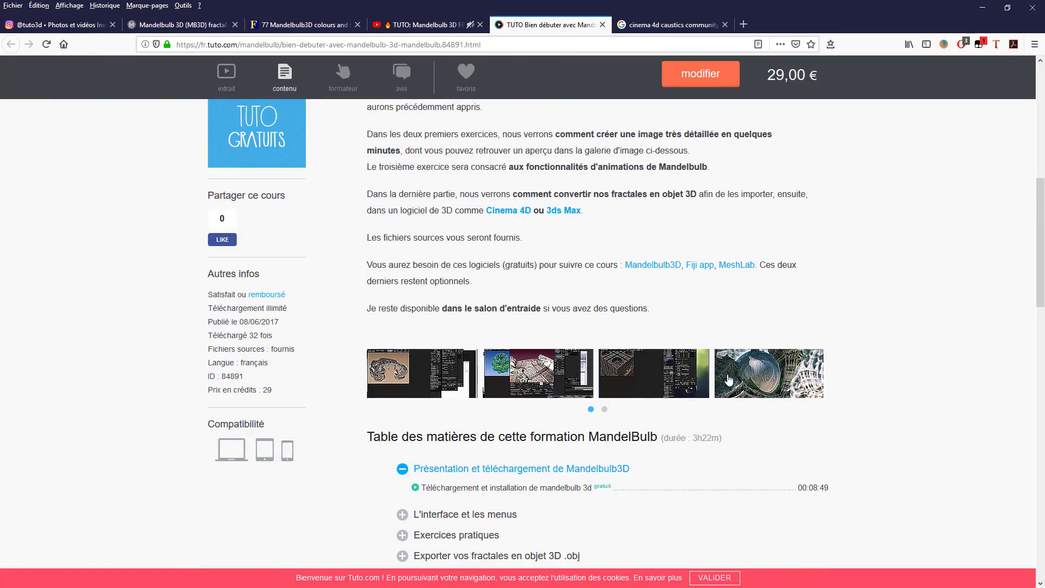
pyautogui.click(729, 380)
pyautogui.scroll(6, 445, 548)
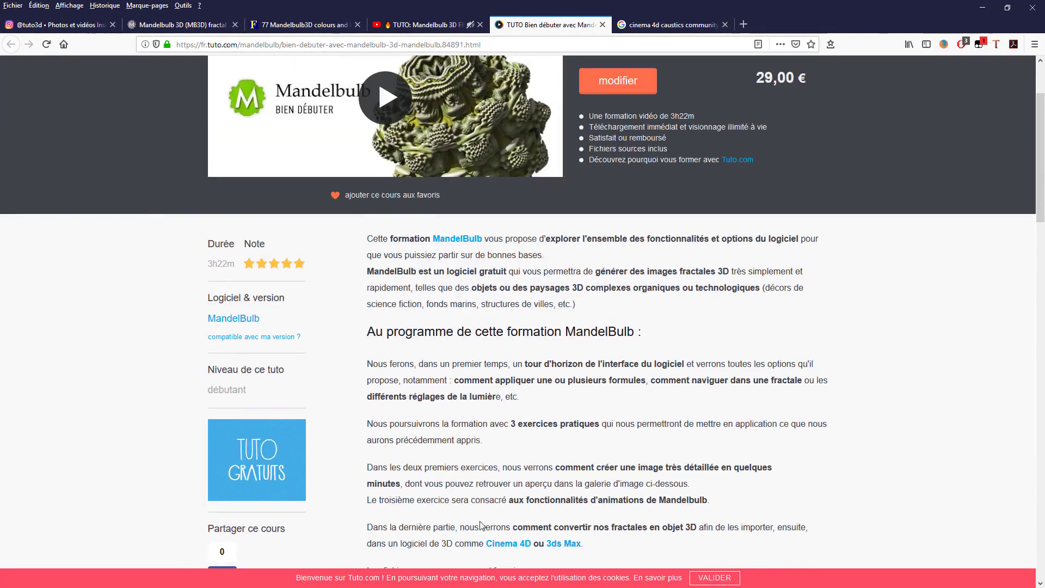
pyautogui.scroll(2, 482, 524)
pyautogui.scroll(-5, 544, 506)
pyautogui.scroll(-3, 539, 402)
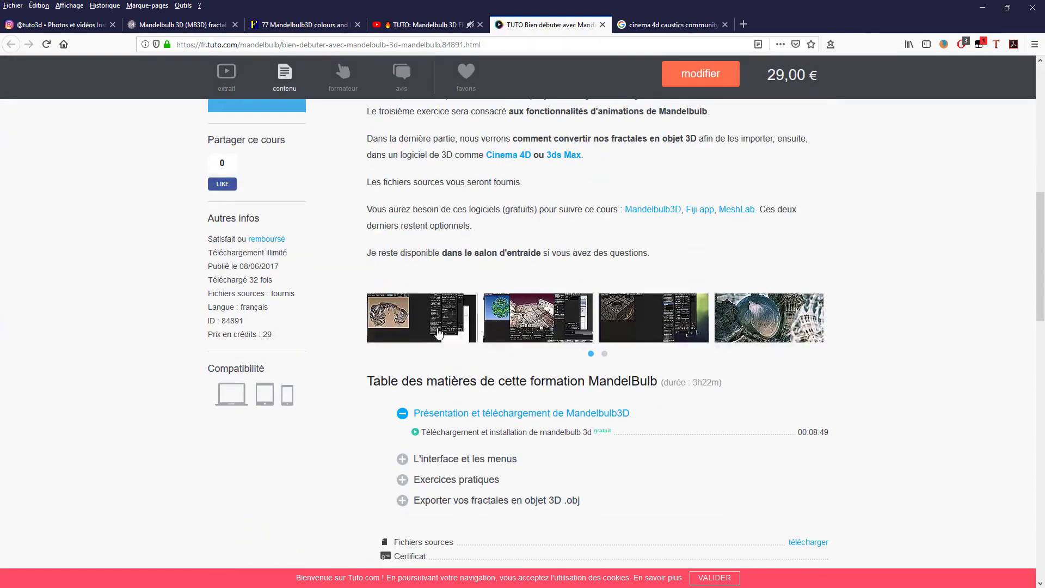
pyautogui.scroll(-3, 539, 400)
pyautogui.scroll(3, 582, 333)
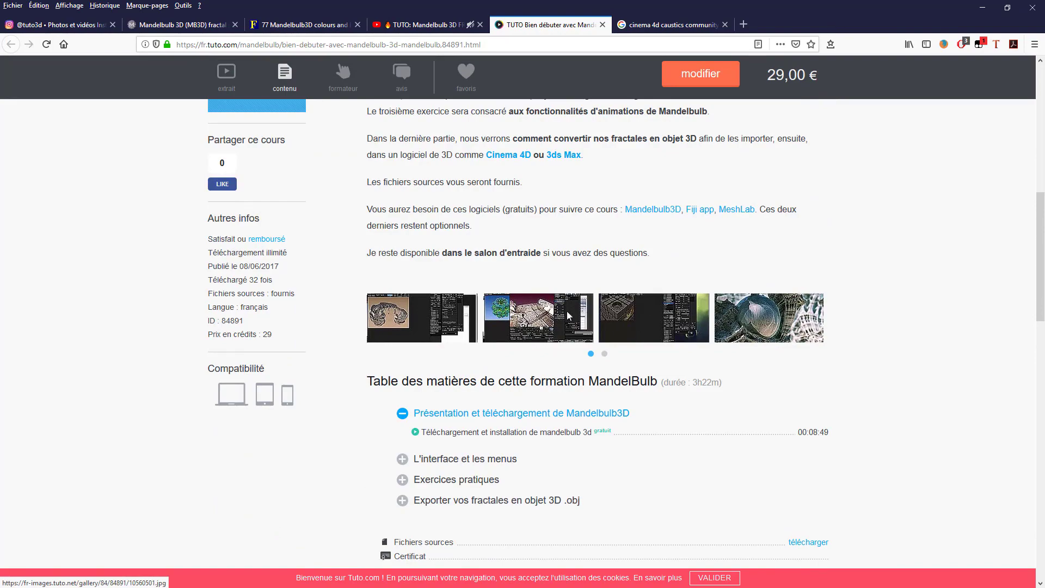
pyautogui.scroll(6, 545, 444)
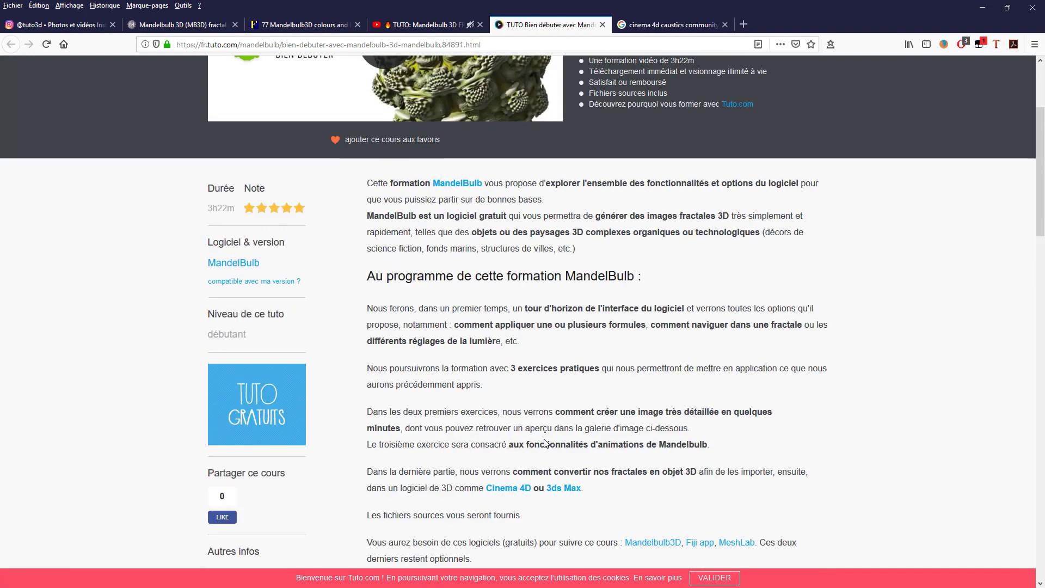
pyautogui.scroll(3, 565, 410)
pyautogui.scroll(1, 565, 411)
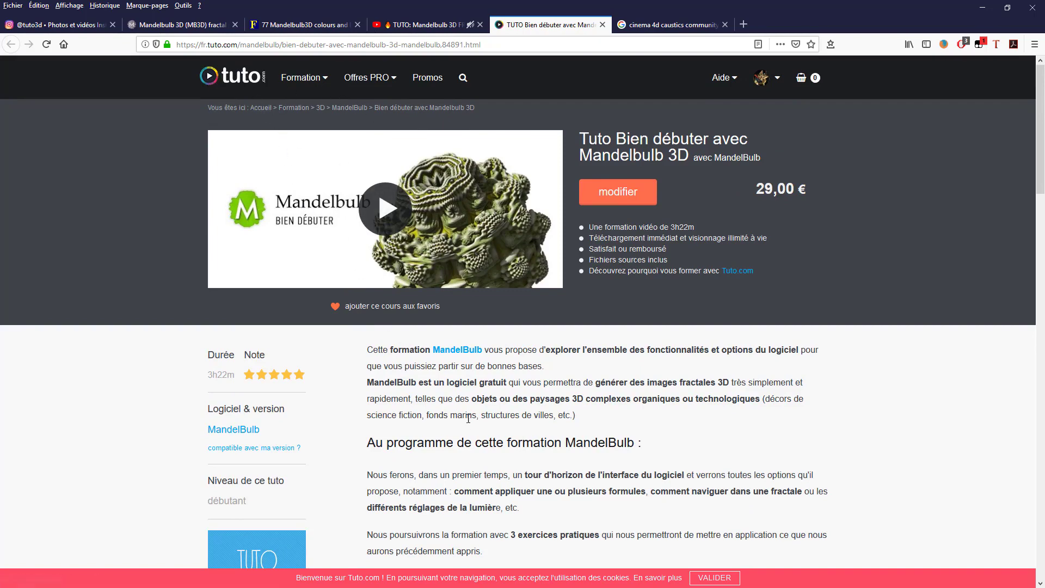
pyautogui.scroll(-7, 468, 417)
pyautogui.scroll(7, 487, 414)
# - Switch to Mandelbulb 3D and calculate the default Integer Power fractal in 3D
pyautogui.hotkey('alt', 'Tab')
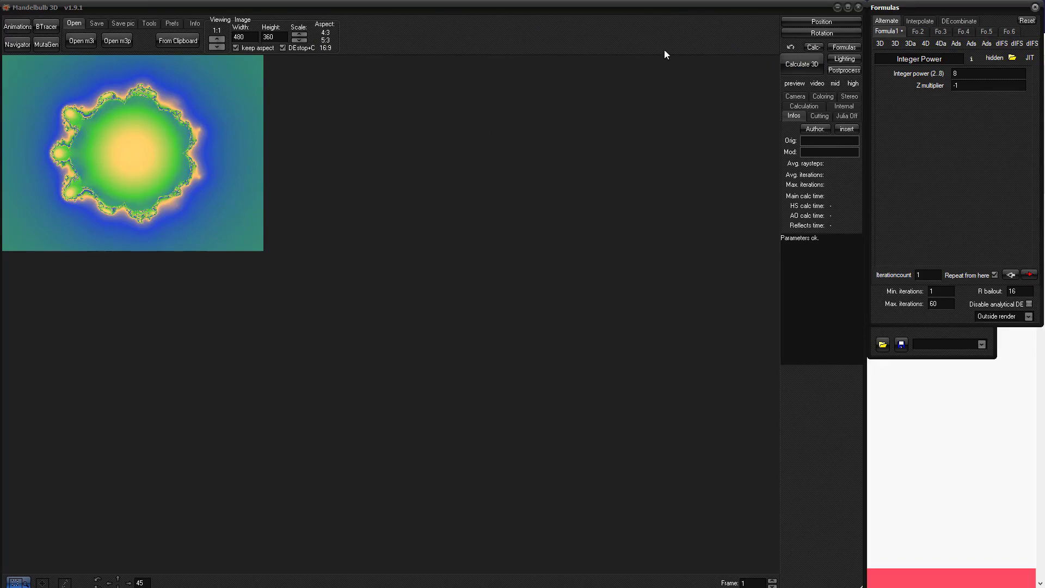
pyautogui.click(802, 63)
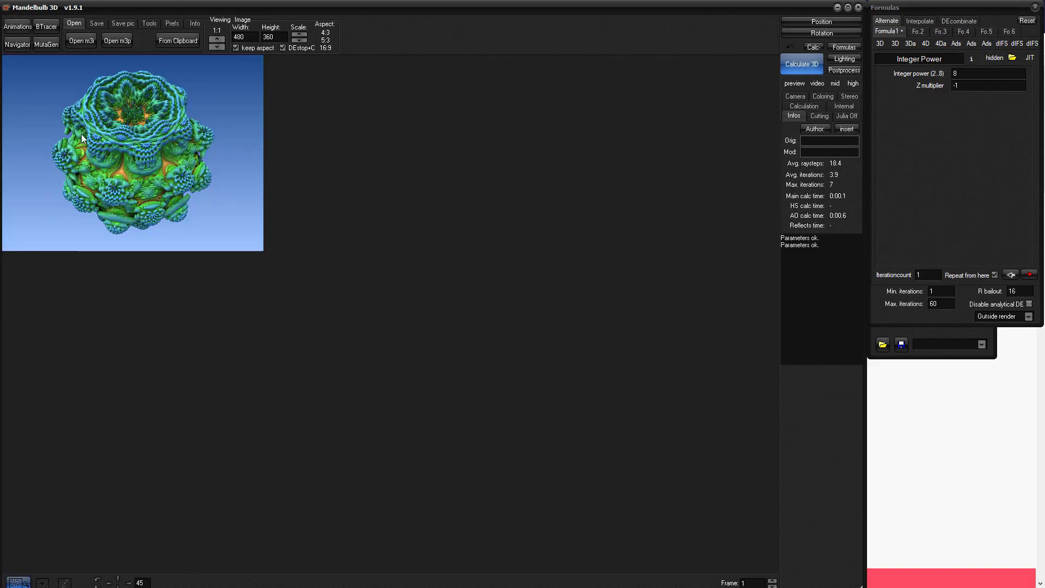
# - Examine the Integer Power formula in the first slot, its available 3D formulas and its parameters, and recalculate the fractal
pyautogui.moveTo(898, 58); pyautogui.dragTo(942, 59)
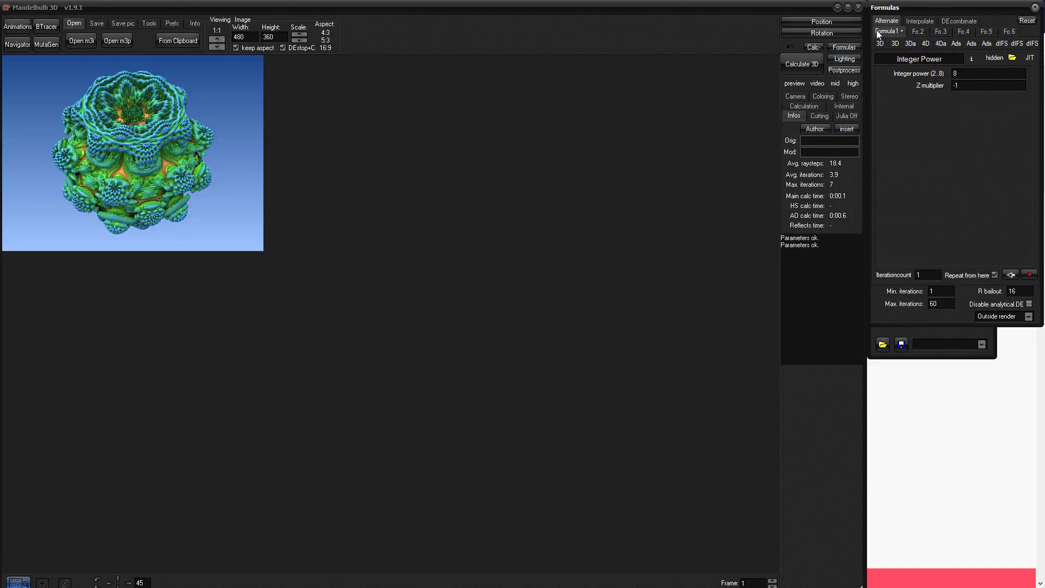
pyautogui.click(895, 59)
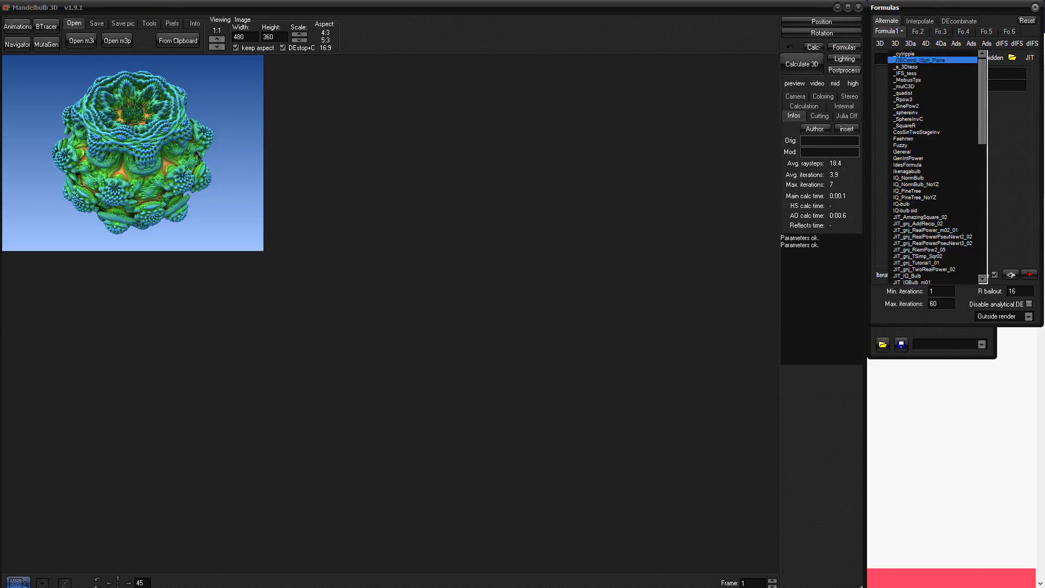
pyautogui.press('Escape')
pyautogui.moveTo(892, 59); pyautogui.dragTo(1009, 74)
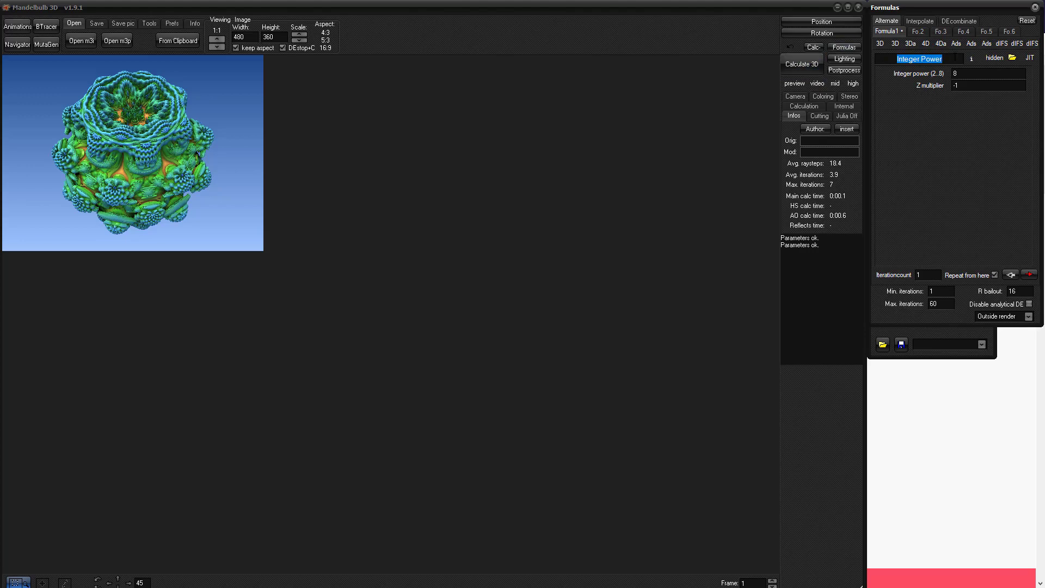
pyautogui.click(965, 74)
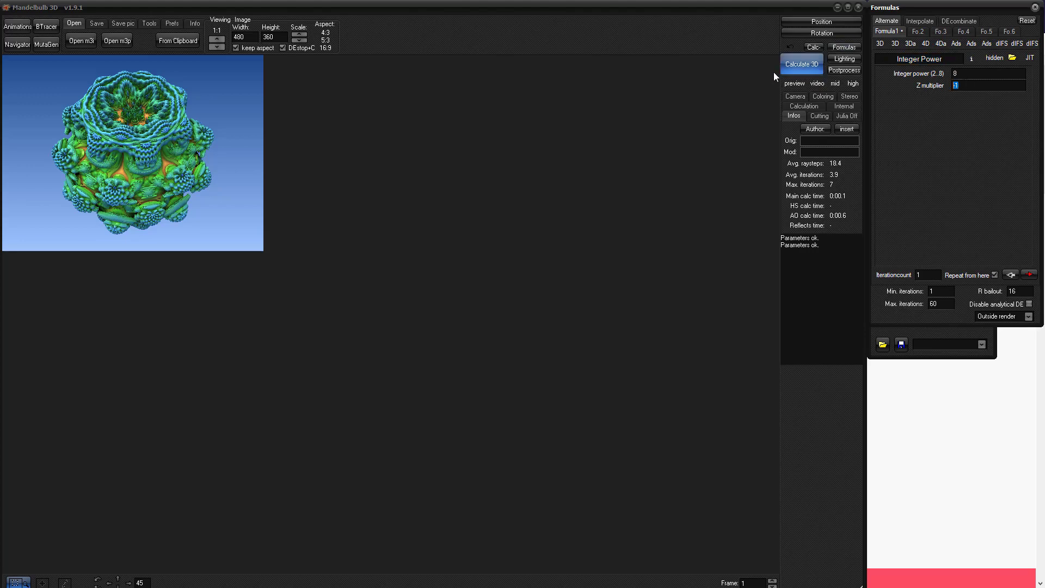
pyautogui.click(792, 65)
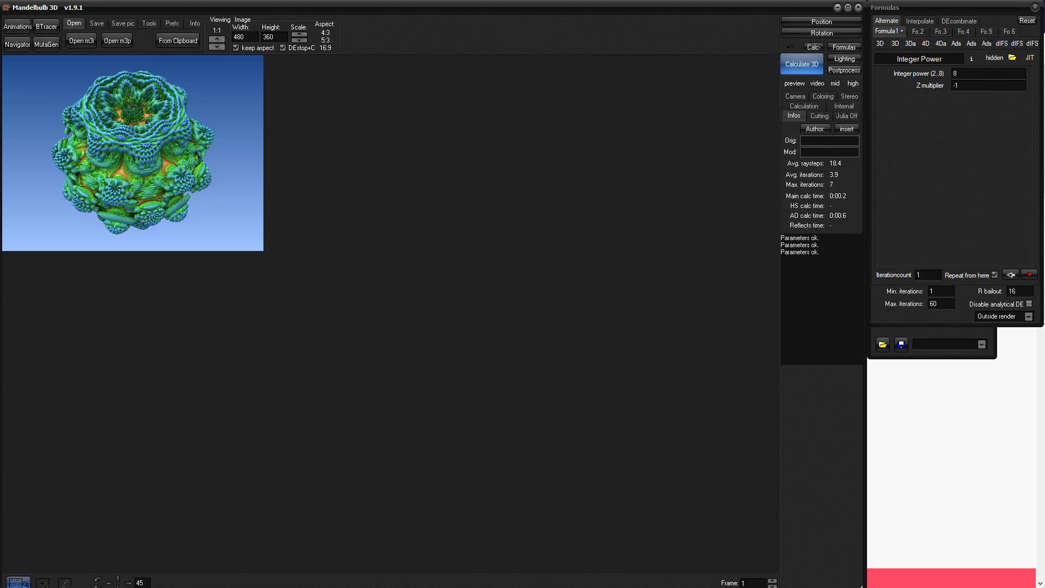
# - Switch to the browser, read the French Wikipedia article on the Mandelbulb and its formulas, and return to Mandelbulb 3D
pyautogui.hotkey('alt', 'Tab')
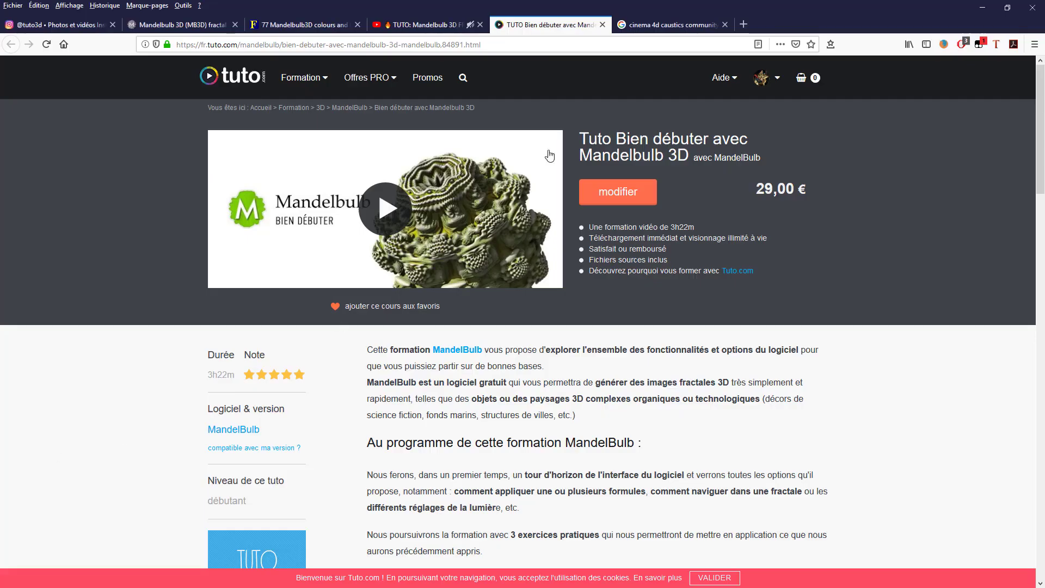
pyautogui.hotkey('ctrl', 'Tab')
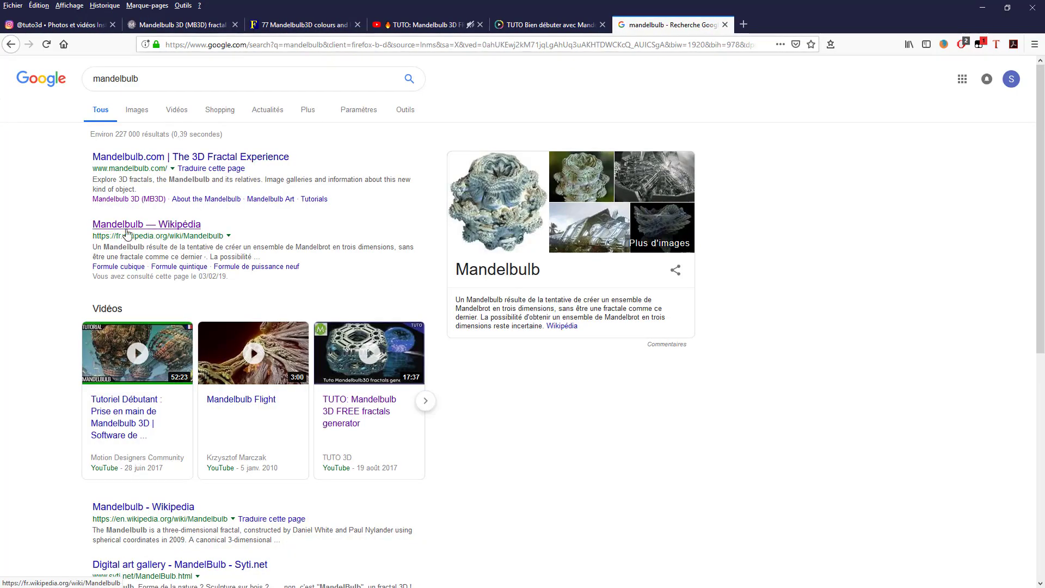
pyautogui.click(121, 229)
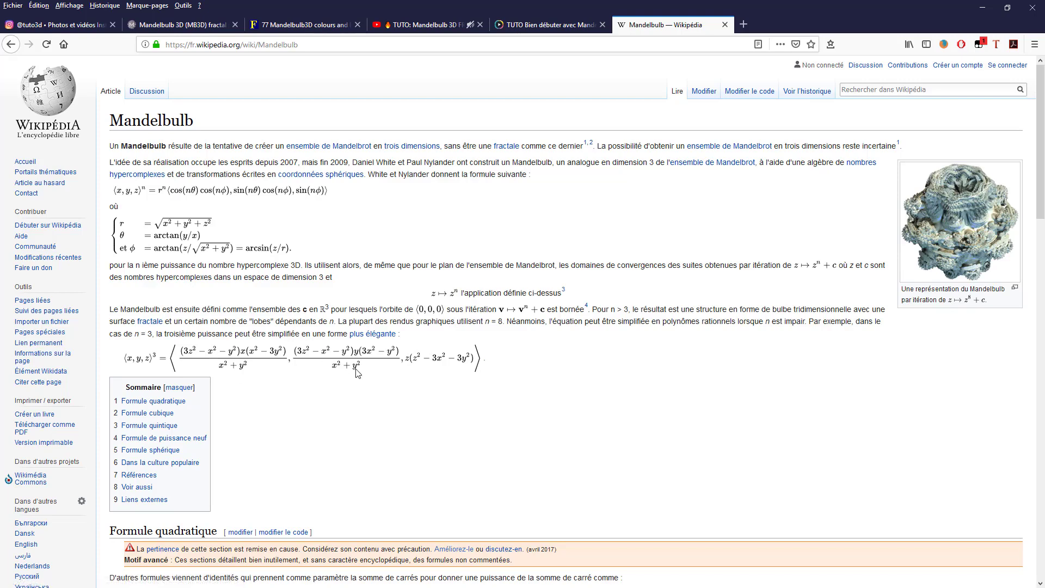
pyautogui.click(981, 8)
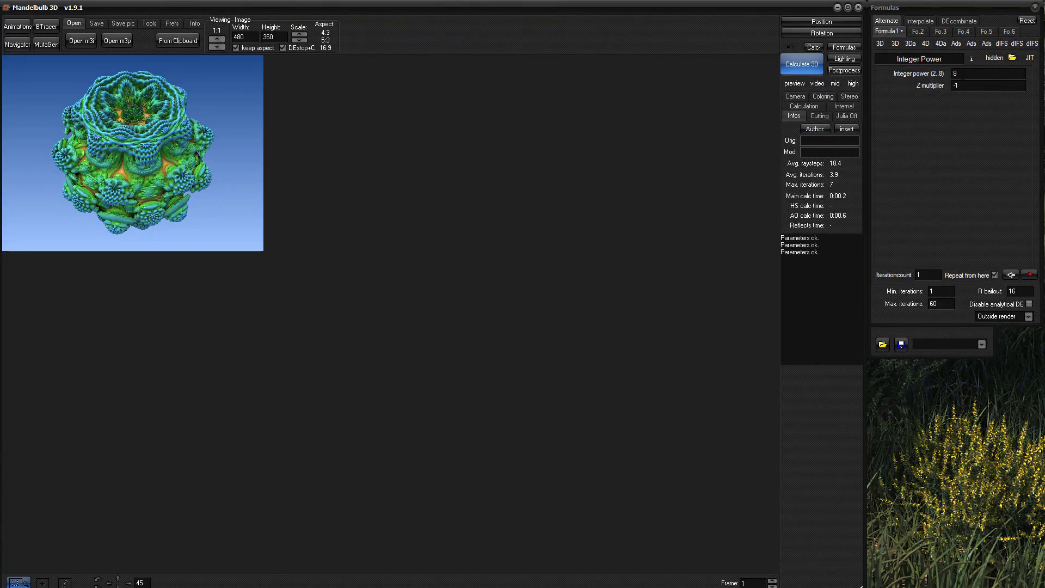
# - Try Integer power values of 2, 4 and 8 in the first formula, calculating the fractal in 3D for each
pyautogui.click(962, 74)
pyautogui.write('2')
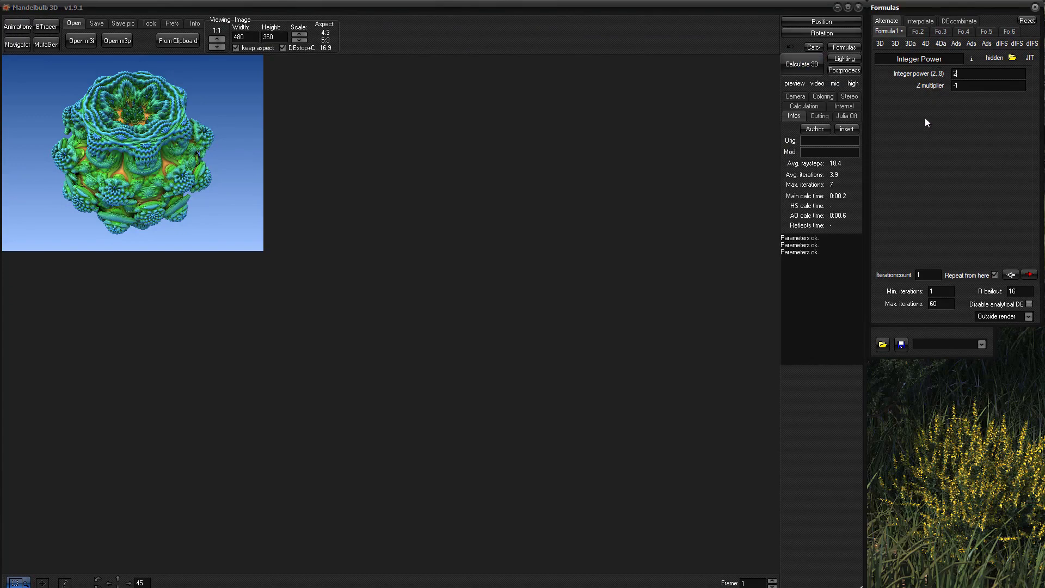
pyautogui.click(802, 68)
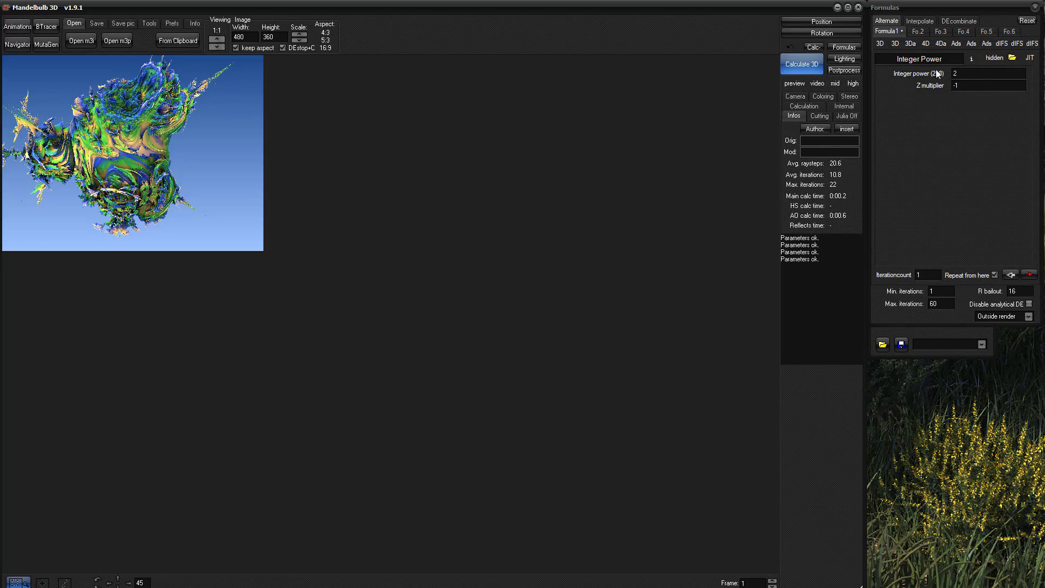
pyautogui.click(960, 73)
pyautogui.write('4')
pyautogui.click(796, 65)
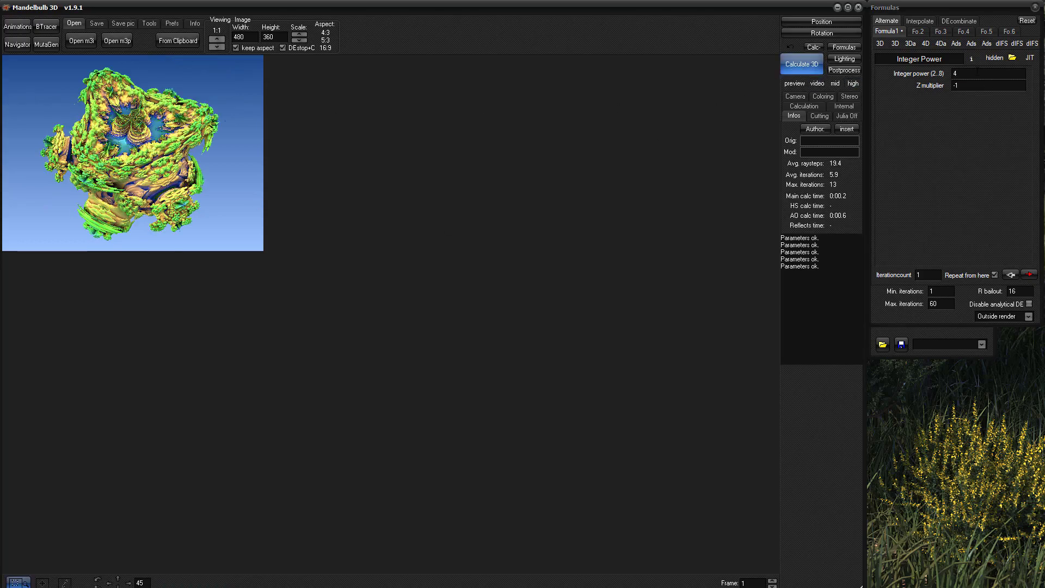
pyautogui.press('BackSpace')
pyautogui.write('8')
pyautogui.click(796, 64)
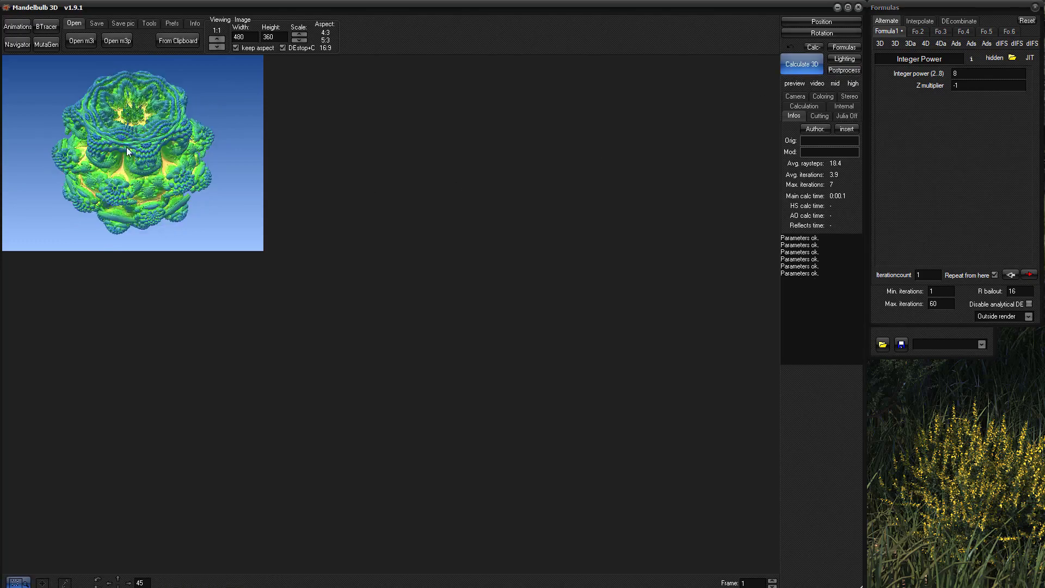
# - Try Z multiplier values of 0 and 1 in the Integer Power formula, calculating the fractal in 3D for each
pyautogui.moveTo(961, 86); pyautogui.dragTo(949, 92)
pyautogui.write('0')
pyautogui.click(789, 65)
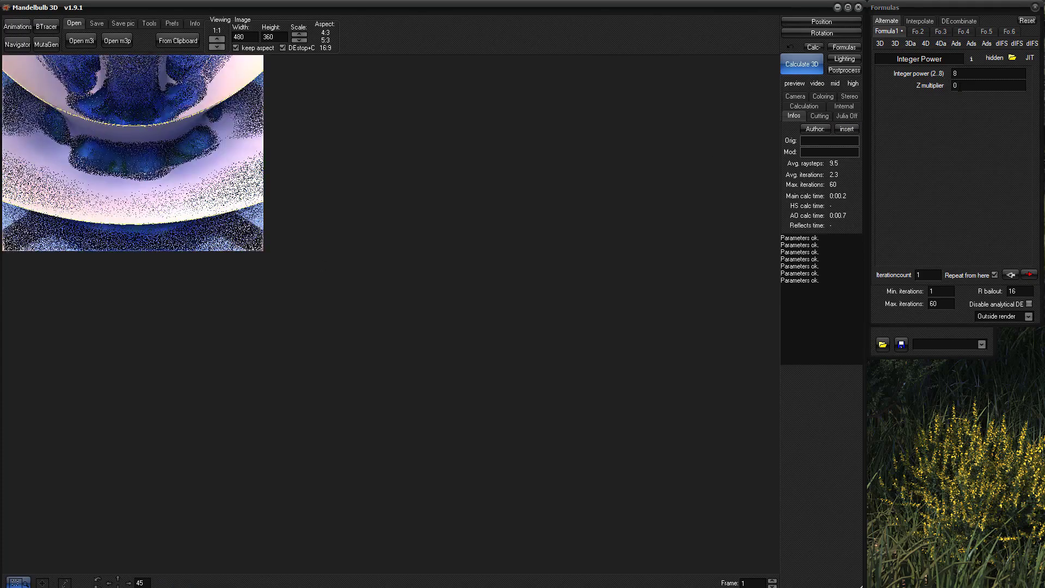
pyautogui.moveTo(960, 86); pyautogui.dragTo(909, 96)
pyautogui.write('1')
pyautogui.click(811, 70)
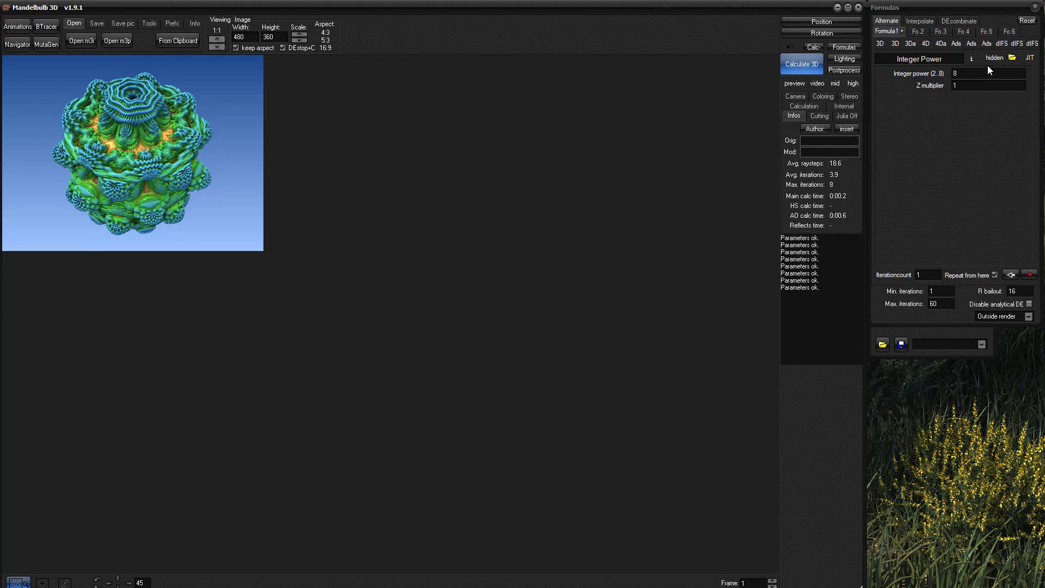
# - Add the AmazingBox2 formula in the second formula slot and calculate the combined fractal in 3D
pyautogui.click(917, 32)
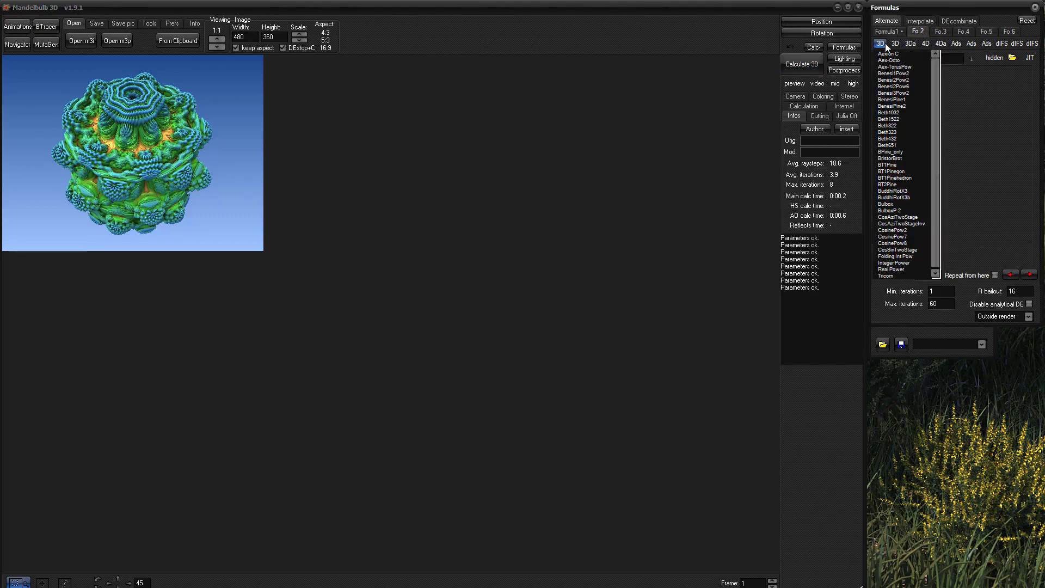
pyautogui.moveTo(909, 42)
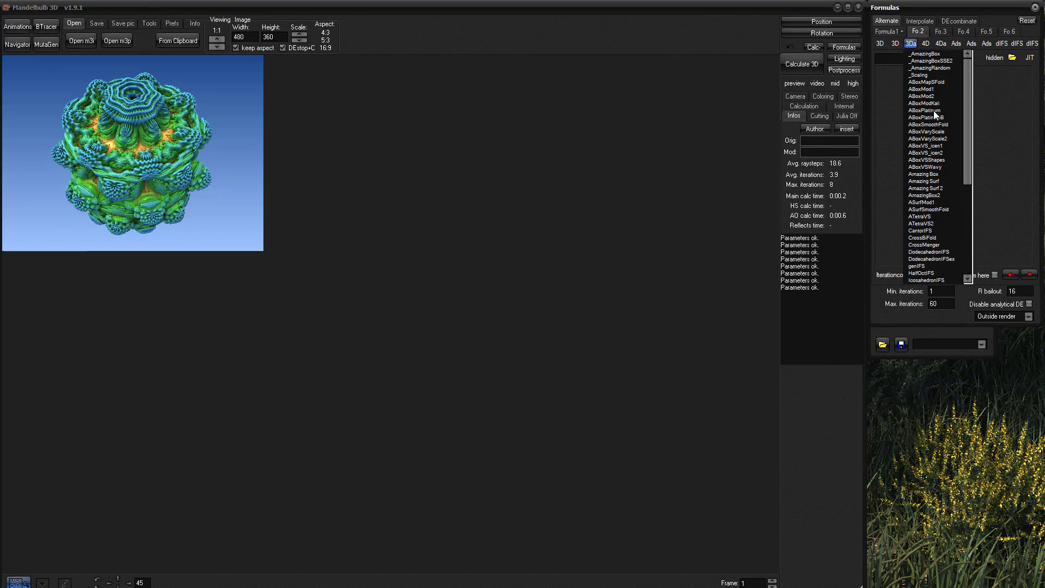
pyautogui.click(931, 196)
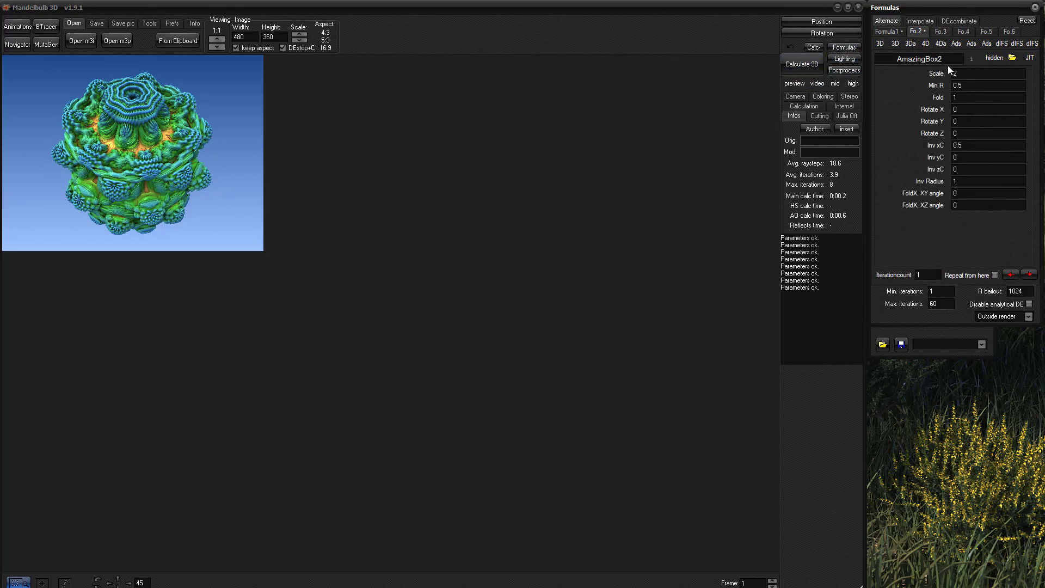
pyautogui.click(799, 64)
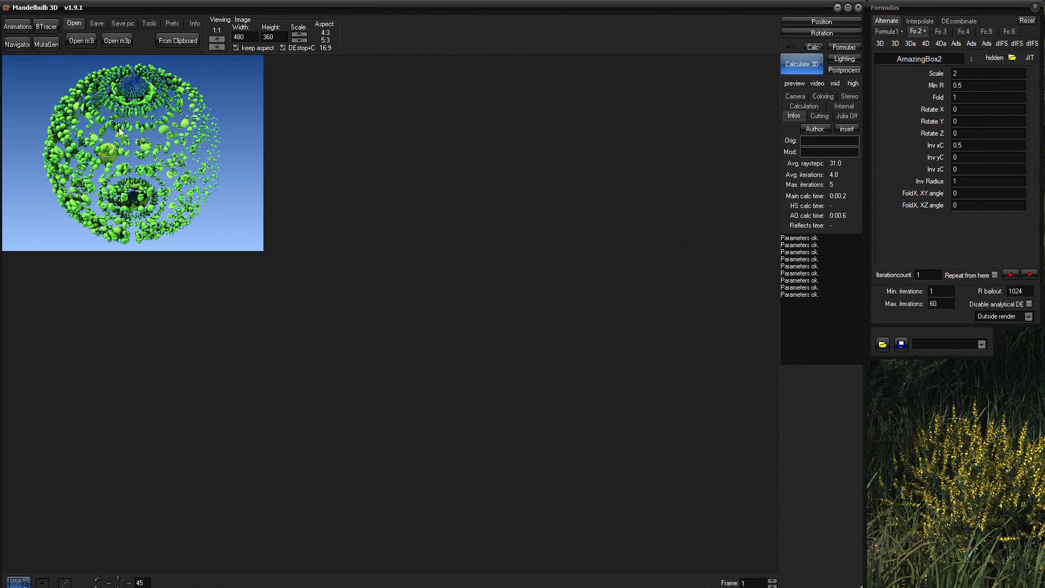
# - Browse the 3D formula lists and compare the formula names assigned to the second and first slots
pyautogui.click(880, 43)
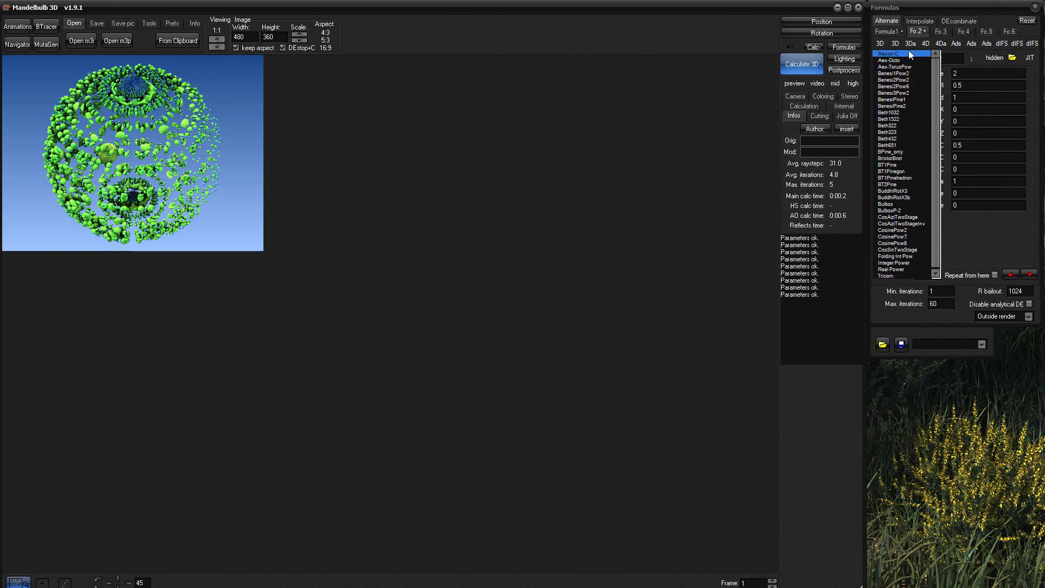
pyautogui.click(901, 42)
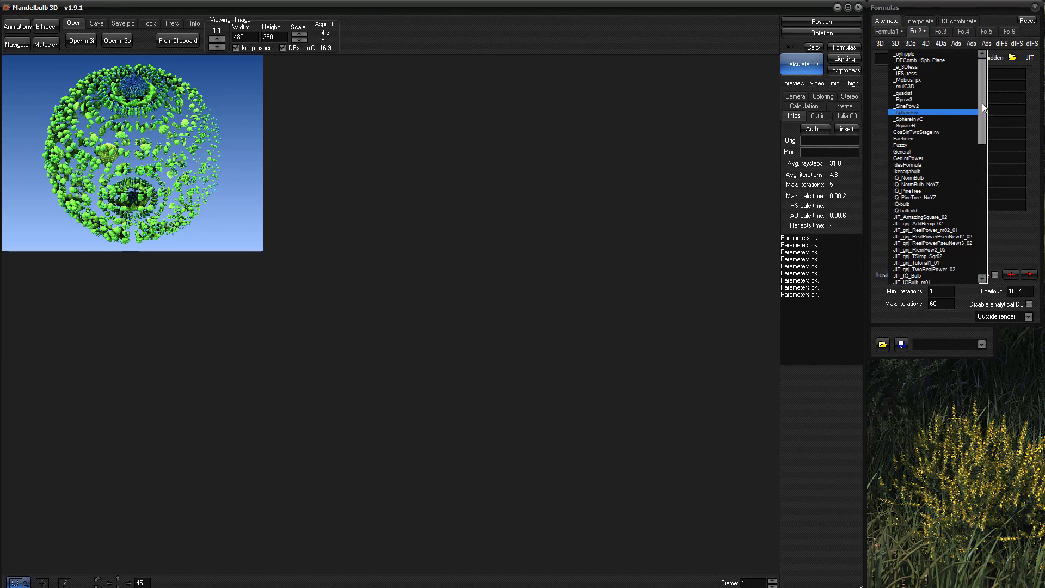
pyautogui.moveTo(981, 103)
pyautogui.mouseDown()
pyautogui.moveTo(981, 234)
pyautogui.moveTo(981, 95)
pyautogui.mouseUp()
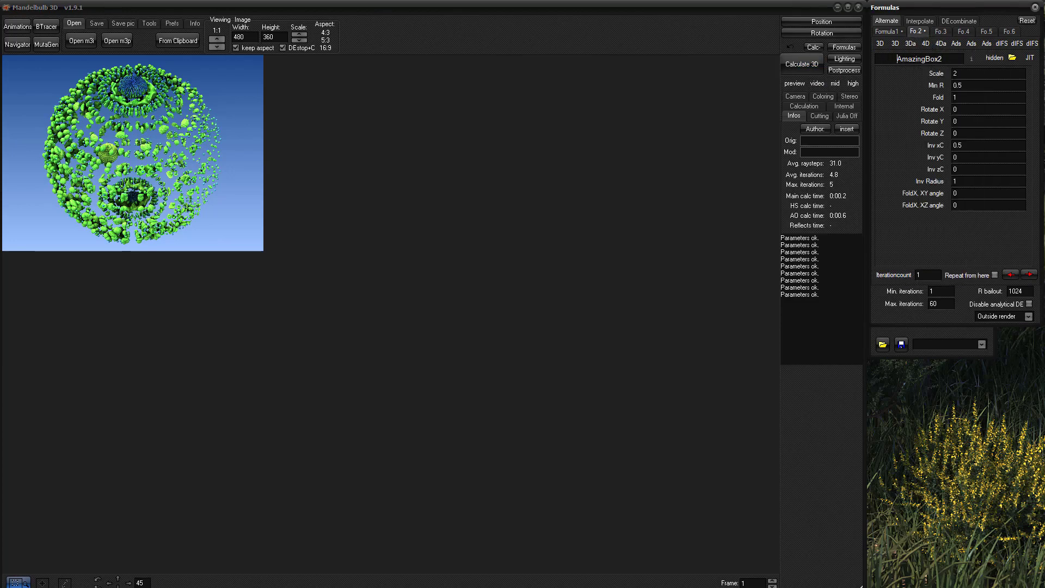
pyautogui.doubleClick(895, 59)
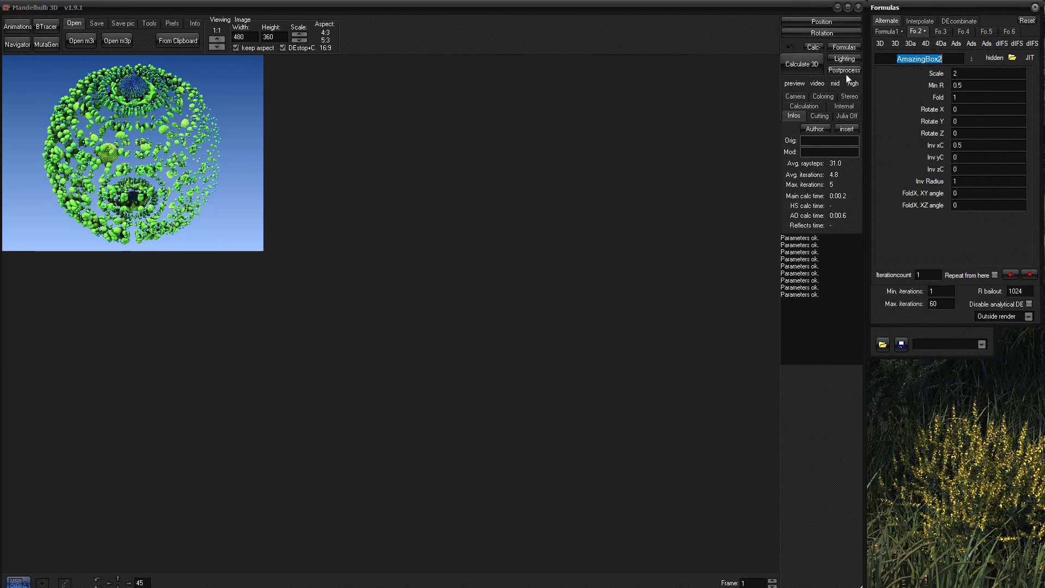
pyautogui.click(879, 31)
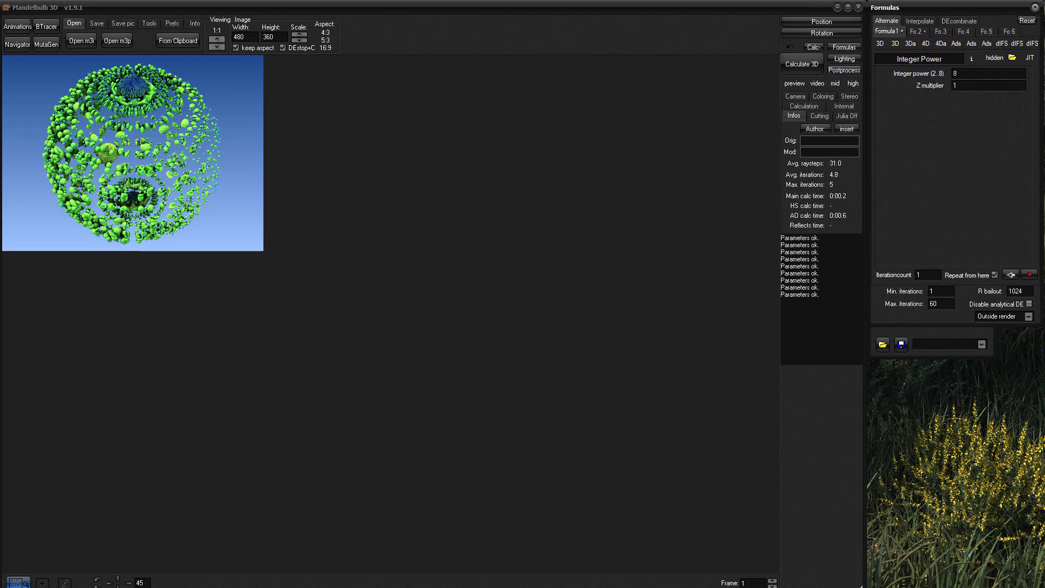
pyautogui.moveTo(945, 59); pyautogui.dragTo(875, 61)
# - Switch to the browser to view the reference fractal video post on Instagram, and return to Mandelbulb 3D
pyautogui.hotkey('alt', 'Tab')
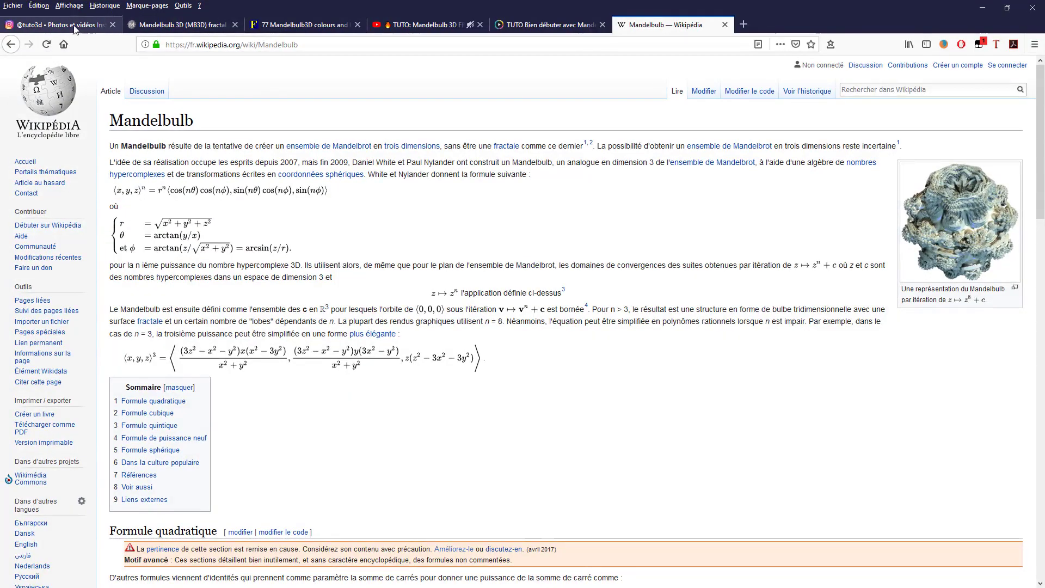
pyautogui.click(57, 24)
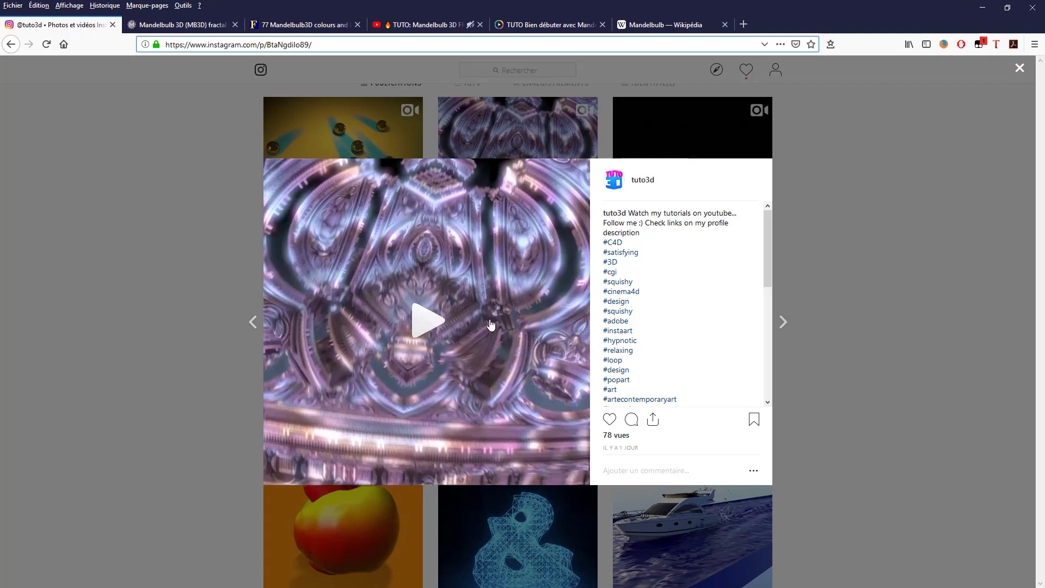
pyautogui.click(985, 8)
# - Replace the first slot's formula with ATetraVS2, searching the formulas for "tetra"
pyautogui.click(889, 31)
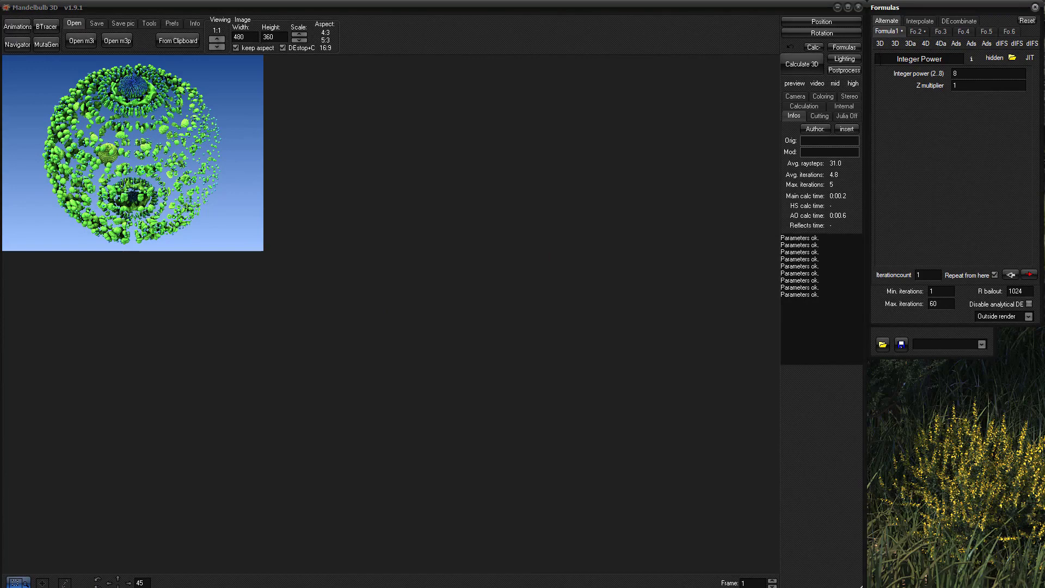
pyautogui.moveTo(879, 59); pyautogui.dragTo(942, 58)
pyautogui.write('te')
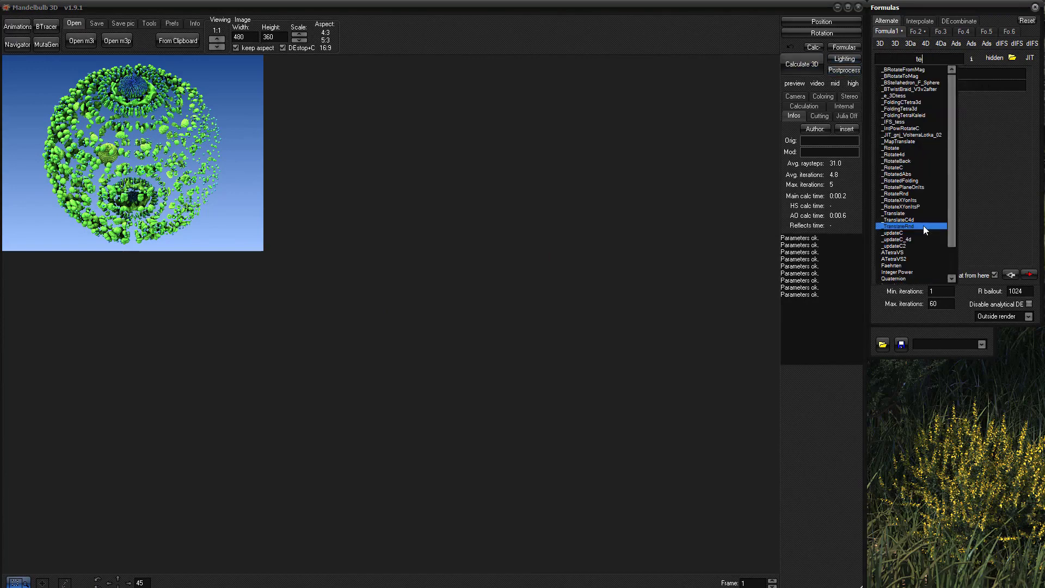
pyautogui.write('tra')
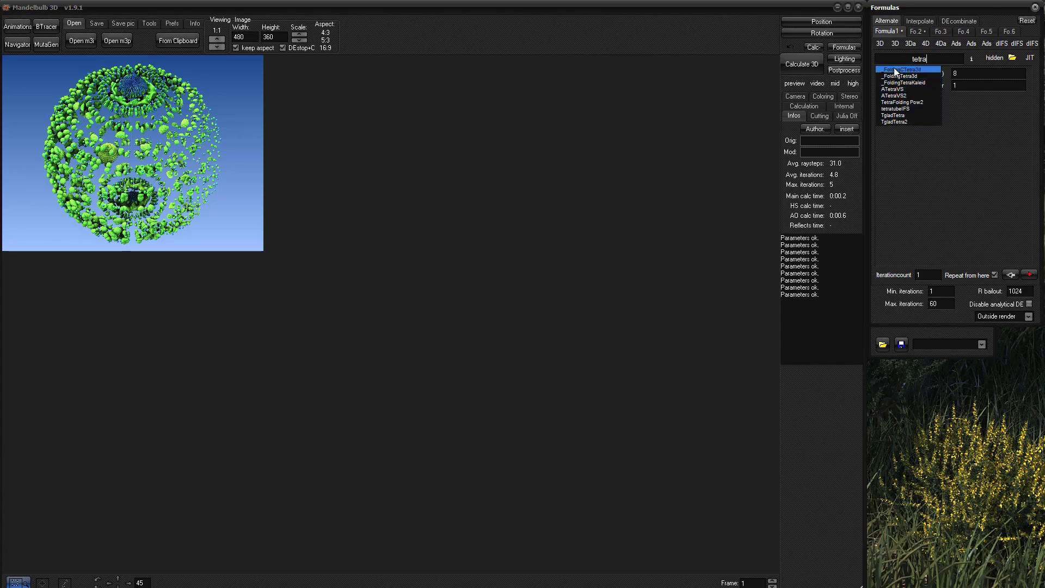
pyautogui.click(895, 96)
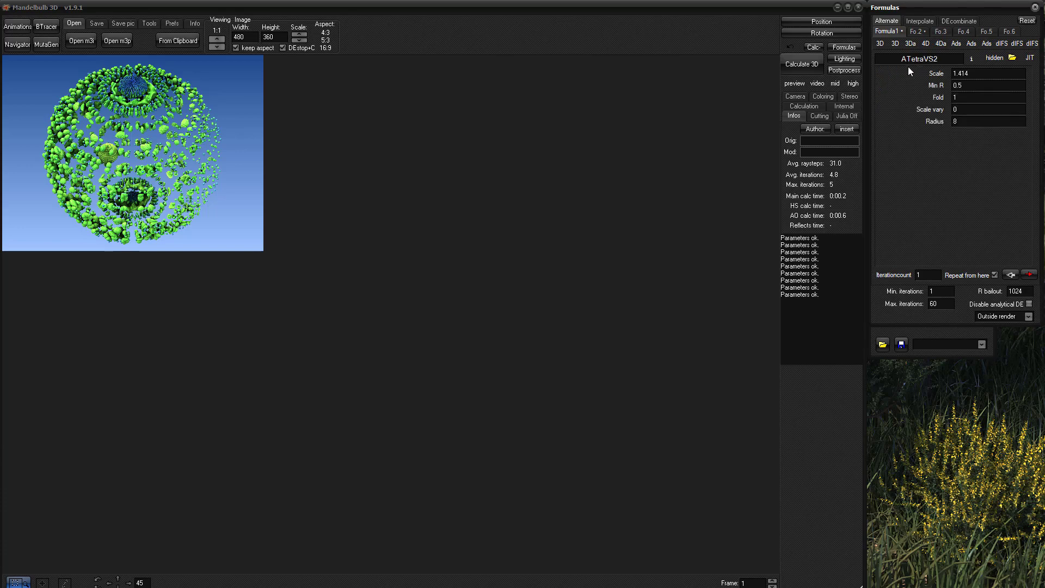
pyautogui.doubleClick(924, 60)
pyautogui.click(945, 58)
# - Replace the second slot's formula with _CelticMode and calculate the combined fractal in 3D
pyautogui.click(917, 32)
pyautogui.doubleClick(921, 60)
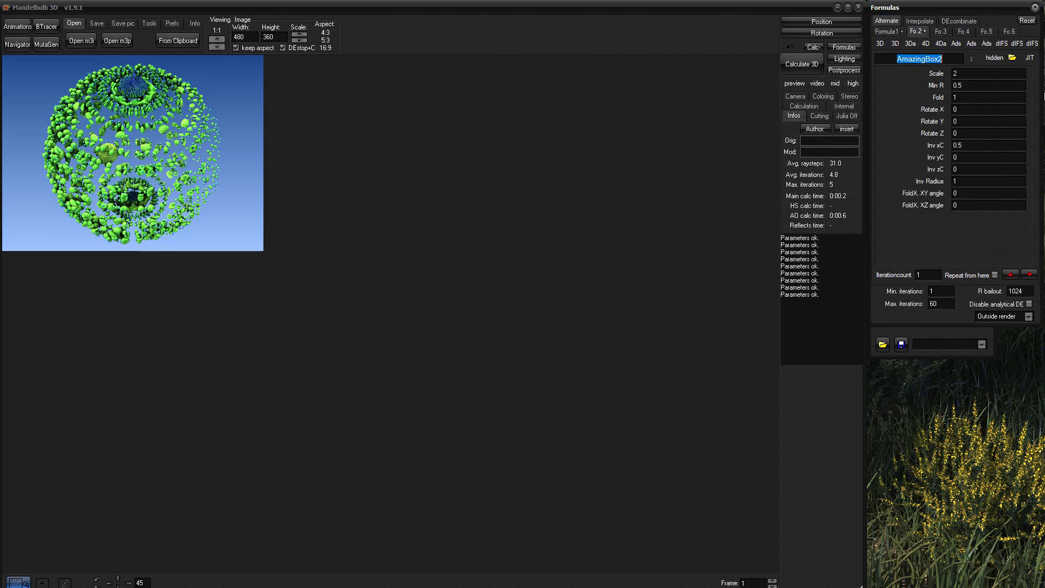
pyautogui.write('cel')
pyautogui.write('tic')
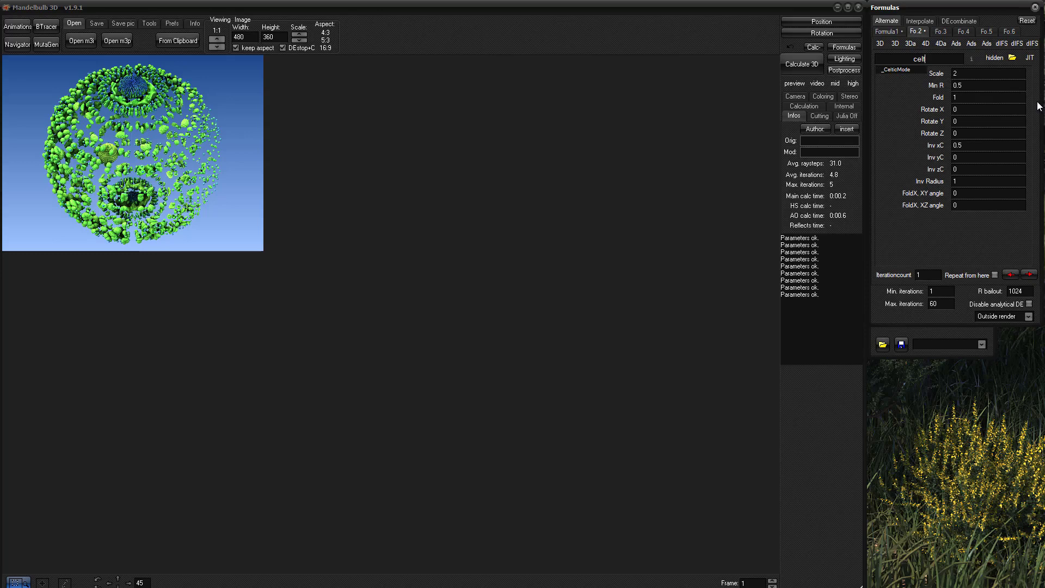
pyautogui.click(894, 70)
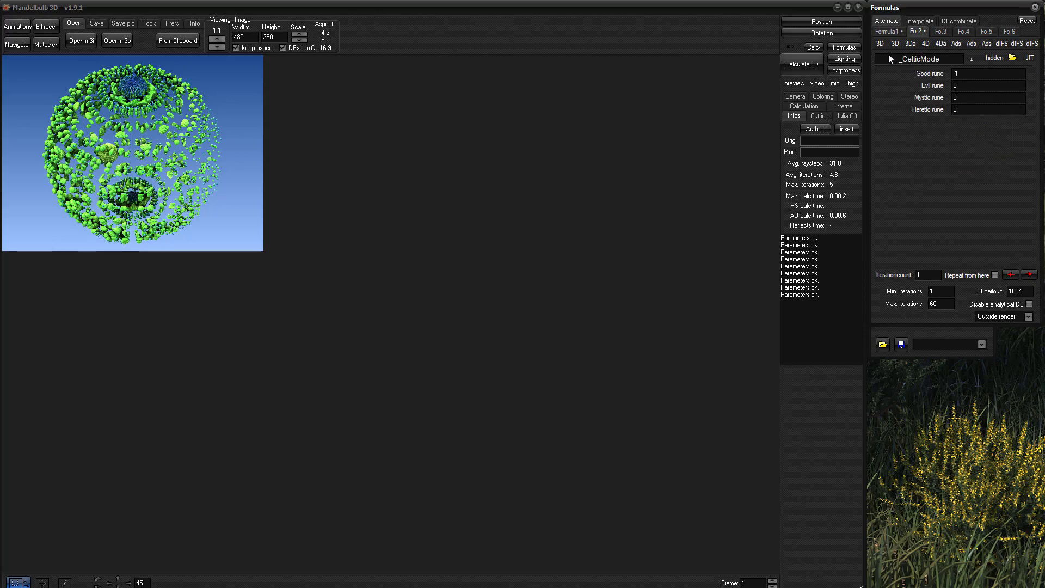
pyautogui.moveTo(899, 59); pyautogui.dragTo(977, 68)
pyautogui.click(797, 64)
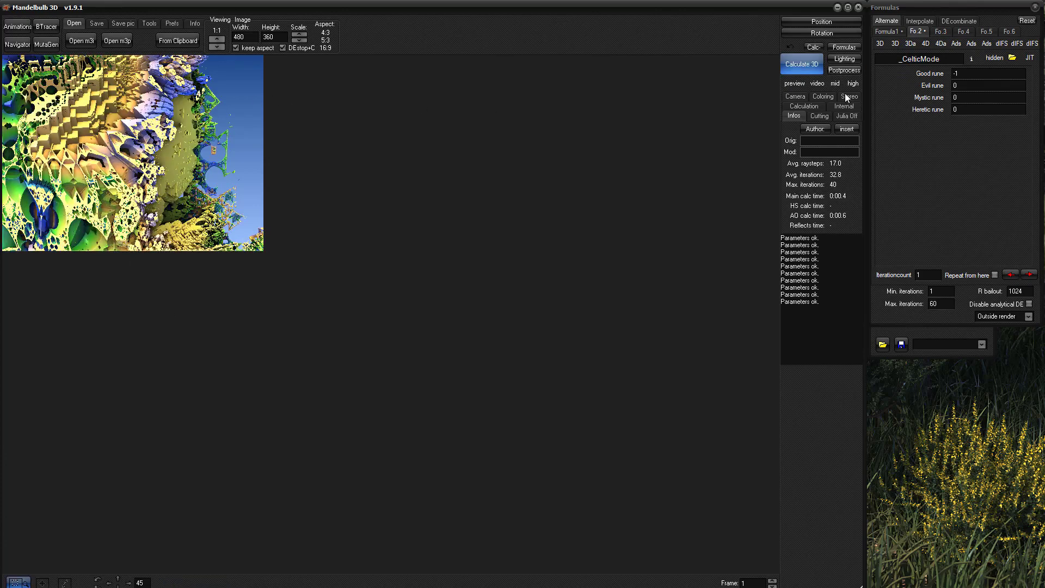
# - Try Scale values of 2, 1 and 1.5 for the ATetraVS2 formula, calculating the fractal in 3D after each
pyautogui.click(886, 33)
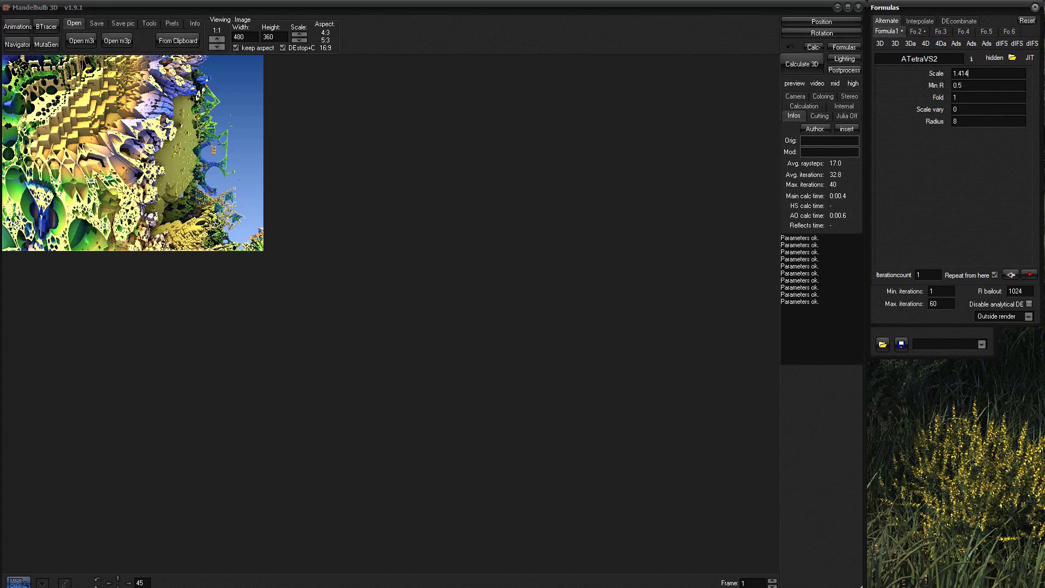
pyautogui.moveTo(968, 73); pyautogui.dragTo(911, 75)
pyautogui.write('2')
pyautogui.click(801, 64)
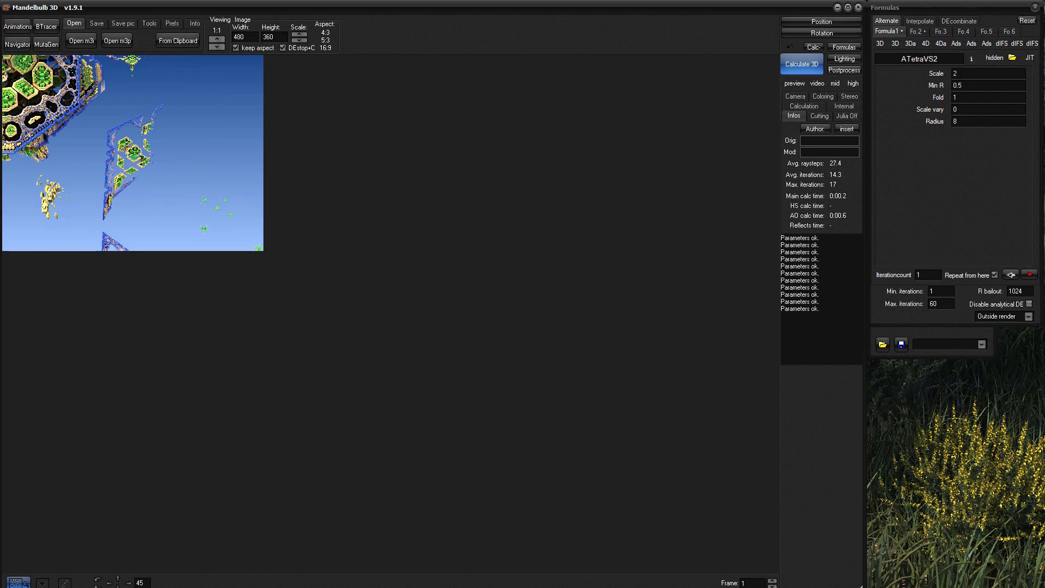
pyautogui.moveTo(965, 74); pyautogui.dragTo(919, 87)
pyautogui.write('1')
pyautogui.click(800, 70)
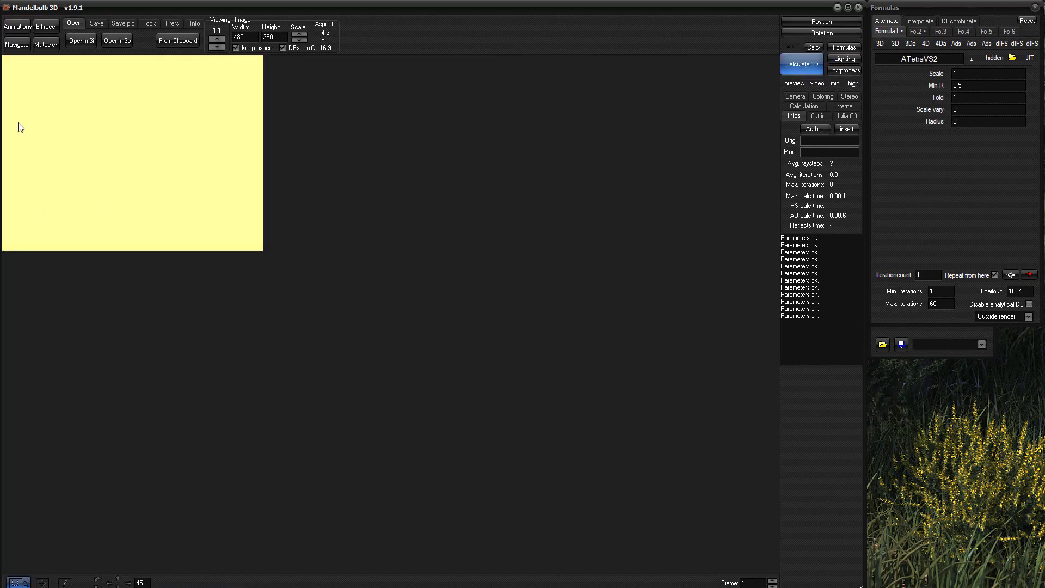
pyautogui.click(974, 73)
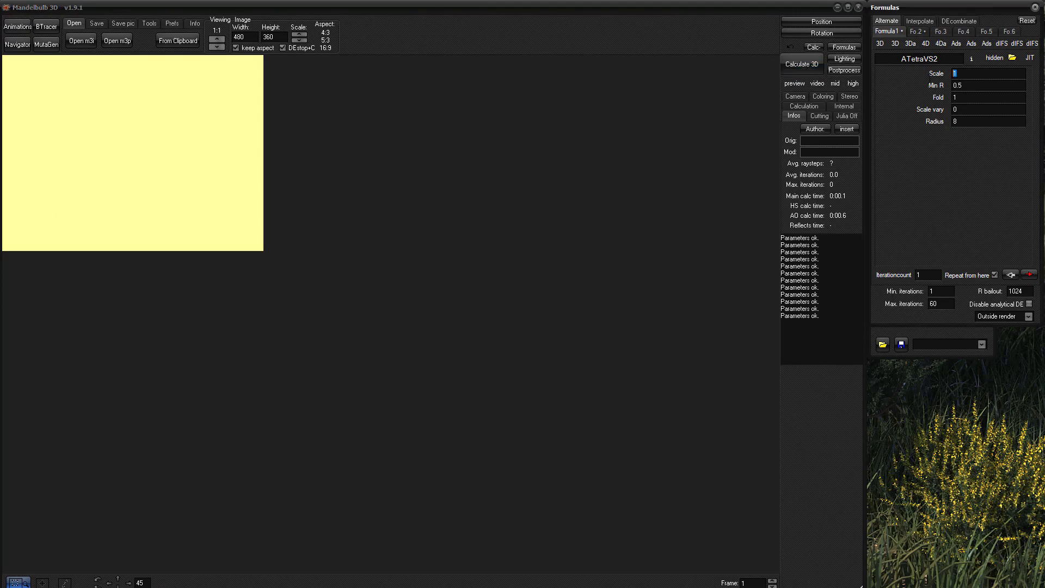
pyautogui.click(796, 67)
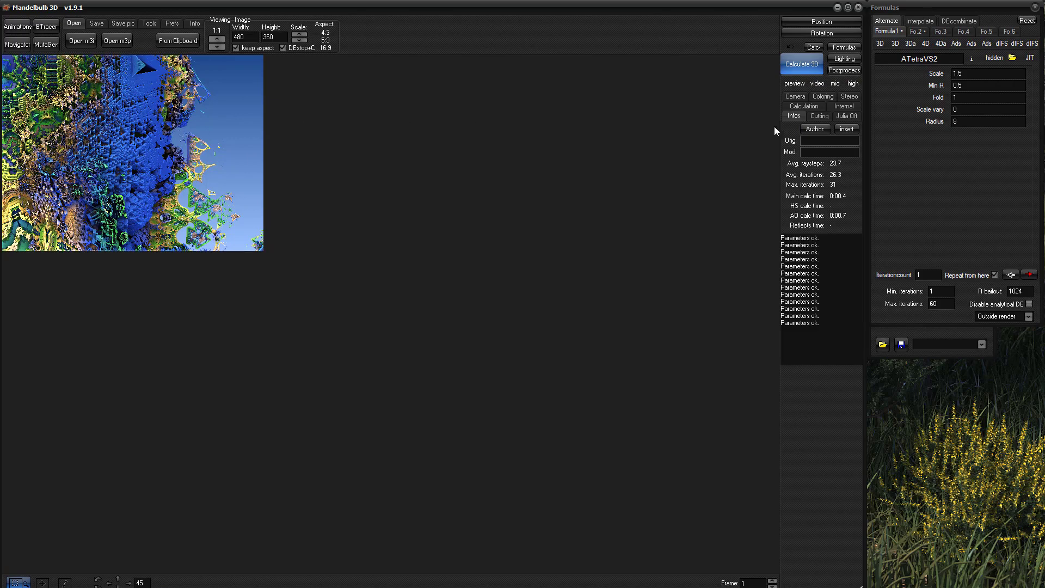
# - Try a Fold of 1.5 for ATetraVS2, replace it with .5, and calculate the fractal in 3D for each value
pyautogui.click(956, 97)
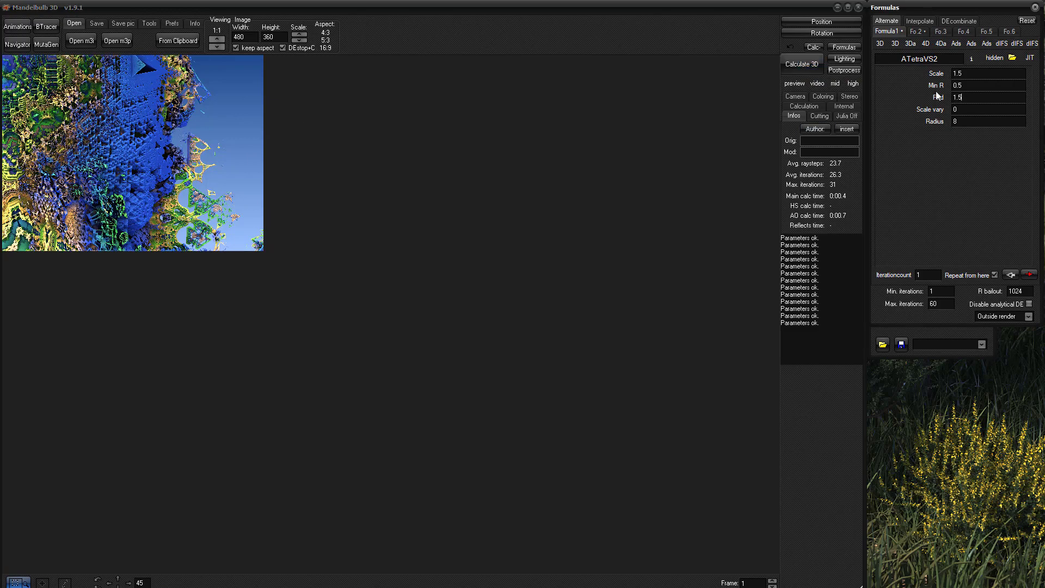
pyautogui.click(801, 67)
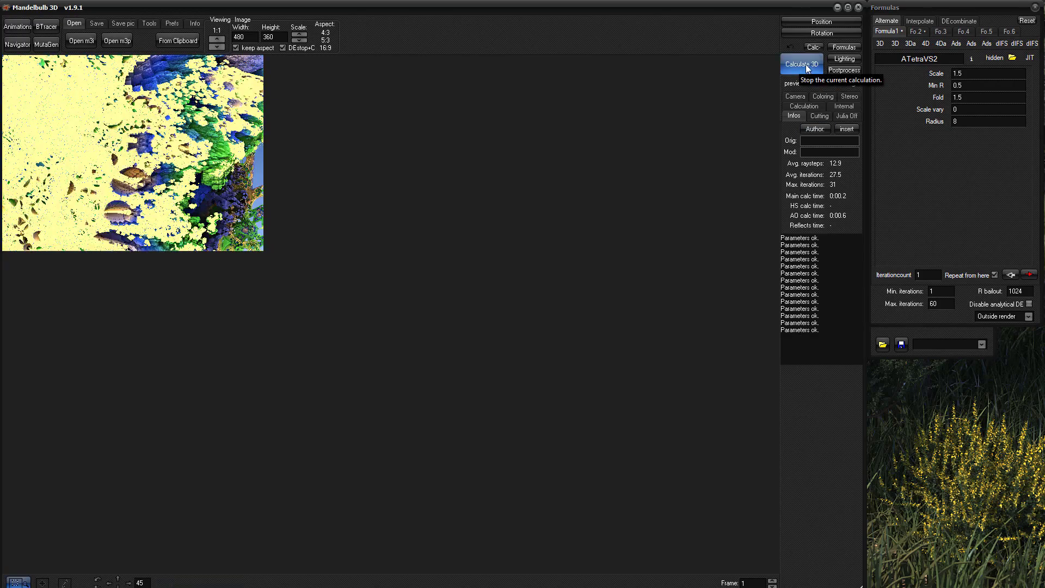
pyautogui.click(956, 97)
pyautogui.press('BackSpace')
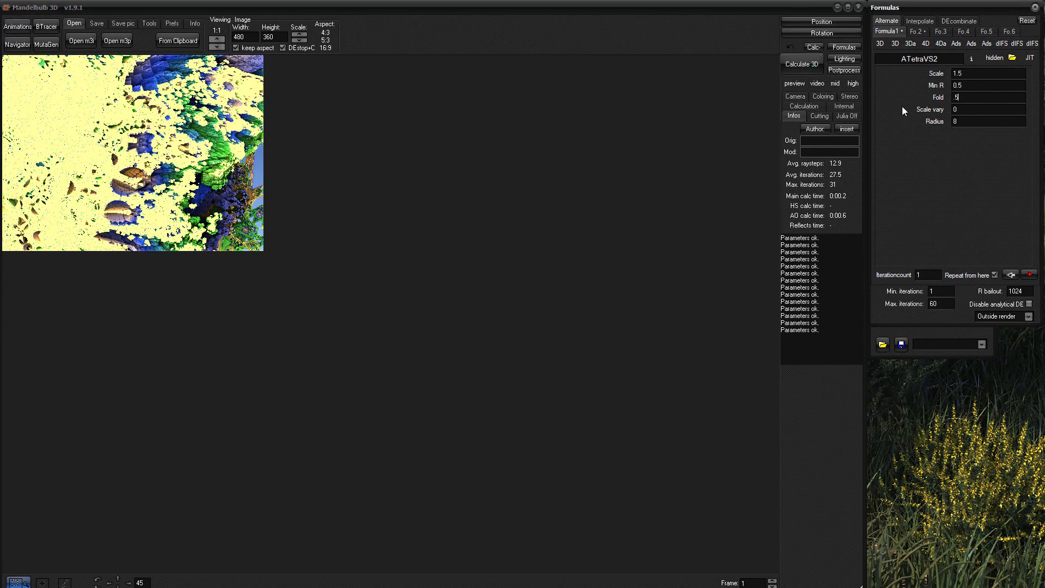
pyautogui.click(796, 62)
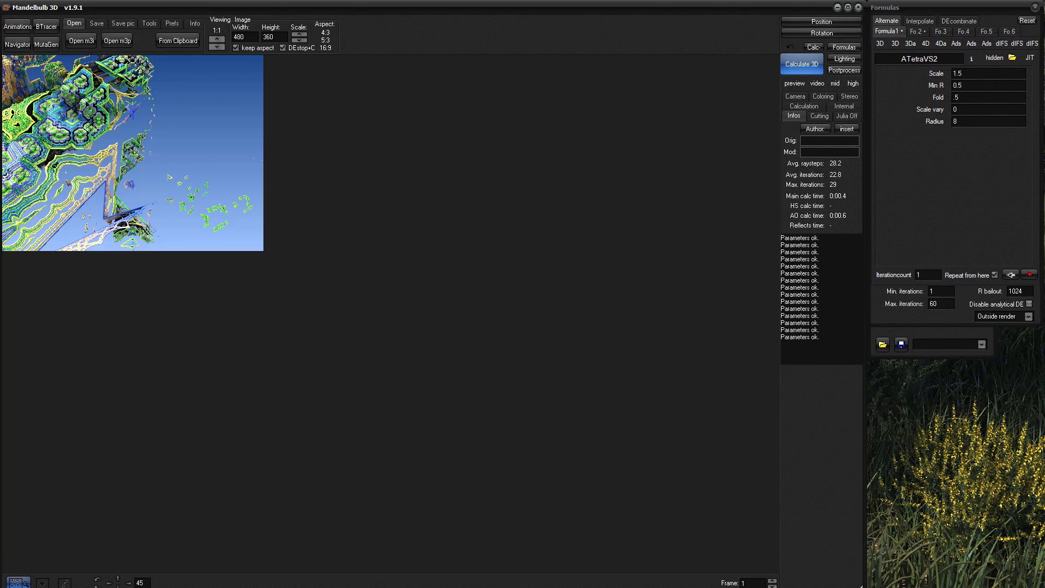
# - Set the ATetraVS2 Scale to 1.2 and recalculate the fractal in 3D
pyautogui.moveTo(971, 73); pyautogui.dragTo(925, 78)
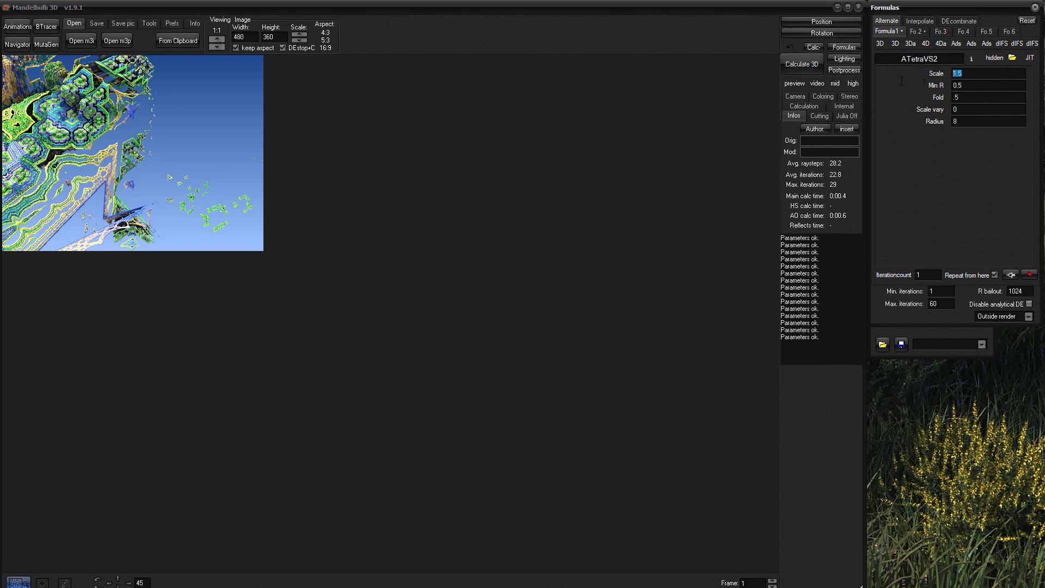
pyautogui.write('1.')
pyautogui.click(800, 68)
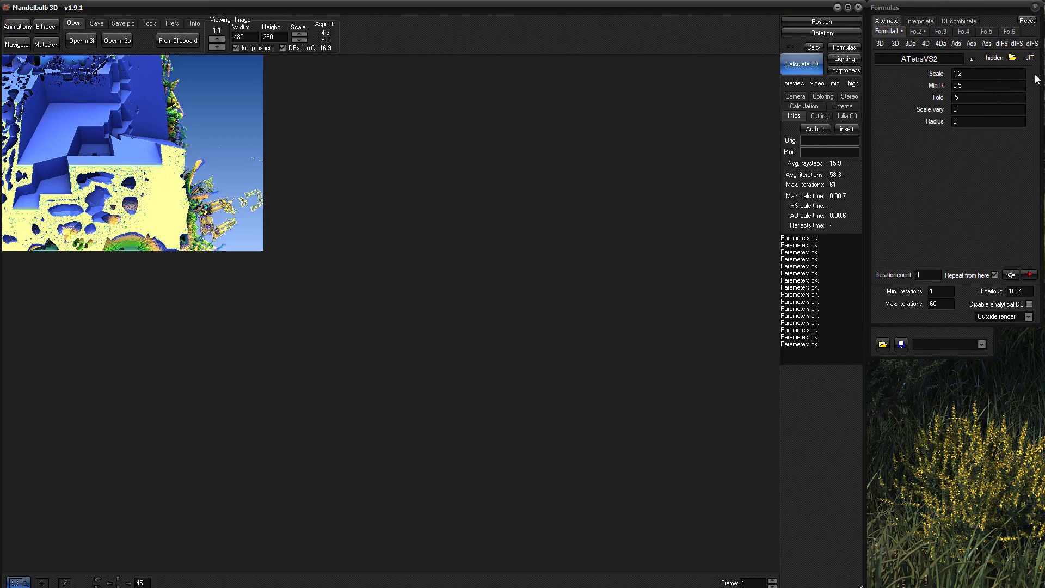
# - Open the Navigator and adjust the ATetraVS2 values to Scale 1.45, Min R 0.55 and Fold 0.45
pyautogui.click(12, 46)
pyautogui.moveTo(253, 87); pyautogui.dragTo(483, 108)
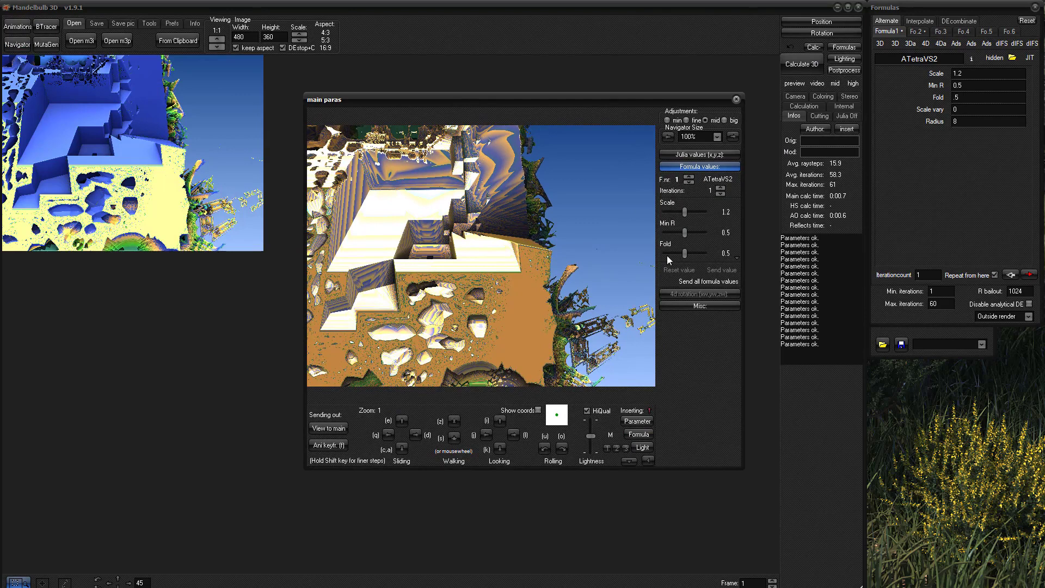
pyautogui.moveTo(736, 210); pyautogui.dragTo(735, 256)
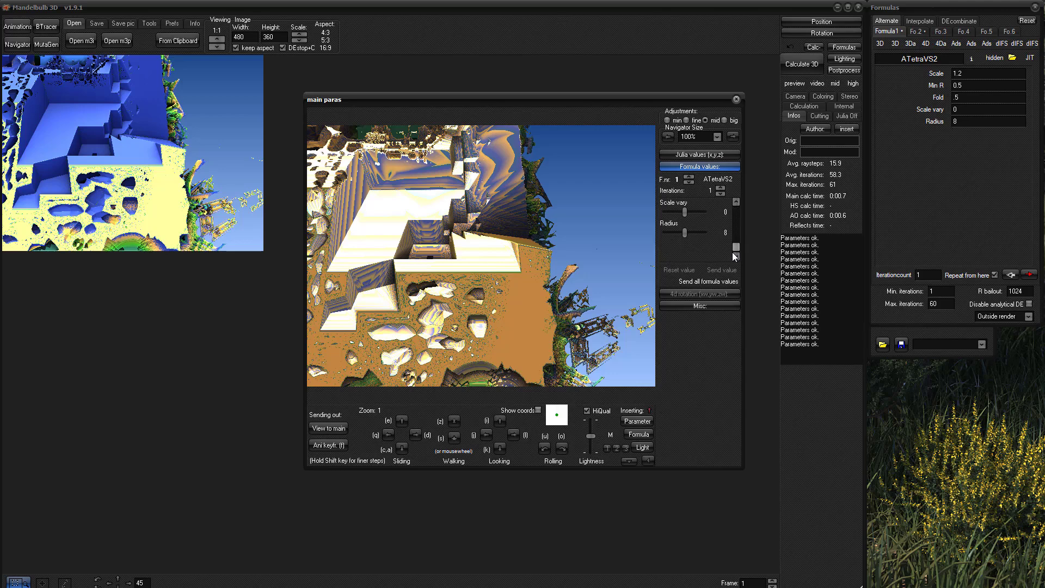
pyautogui.click(887, 33)
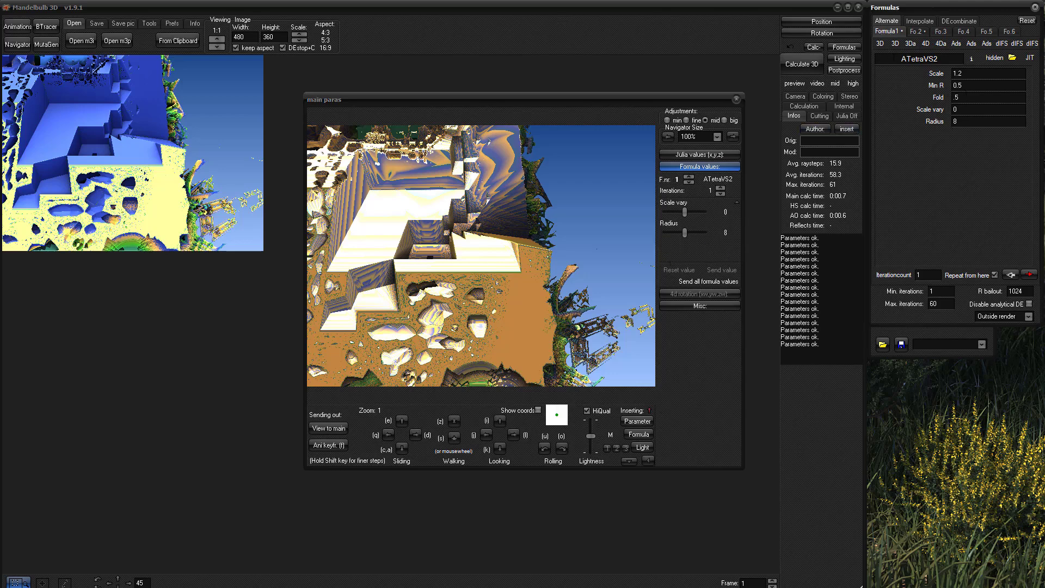
pyautogui.click(963, 57)
pyautogui.moveTo(739, 246); pyautogui.dragTo(687, 261)
pyautogui.click(685, 214)
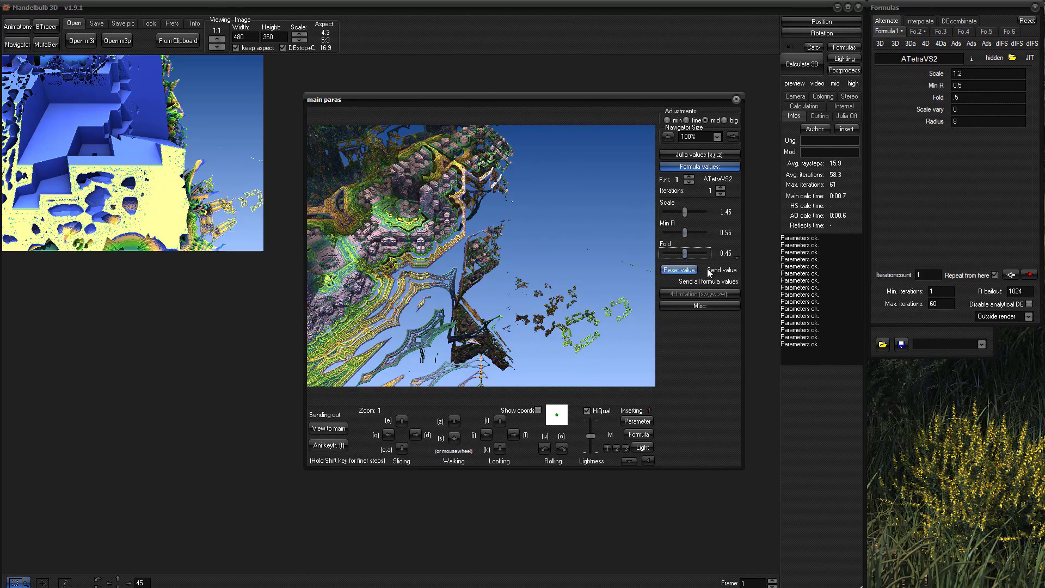
pyautogui.moveTo(733, 237)
pyautogui.moveTo(736, 211); pyautogui.dragTo(737, 224)
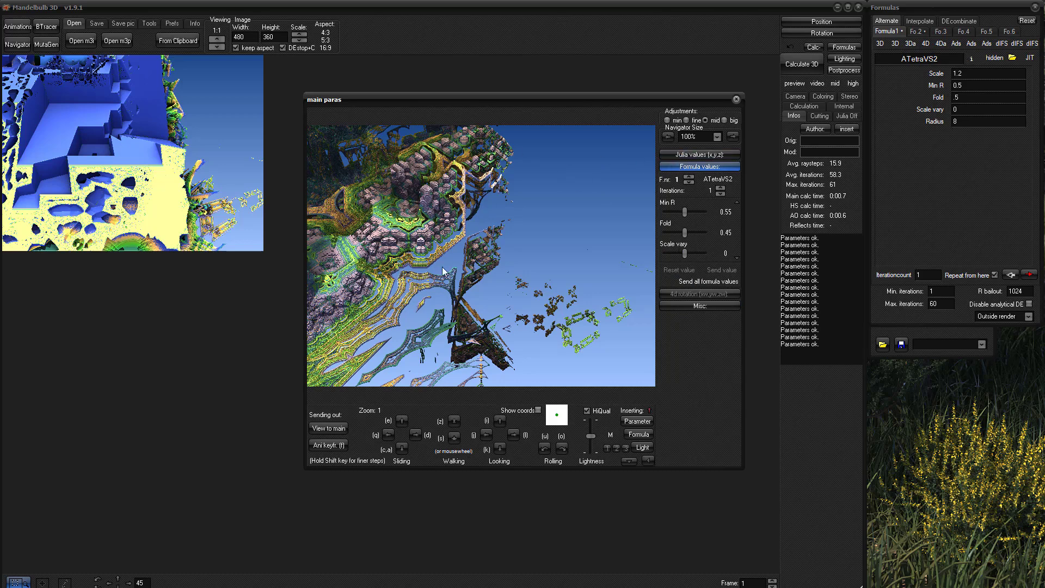
# - Try a Good rune of -2.375 for _CelticMode in the Navigator, and close it without sending the values
pyautogui.click(688, 178)
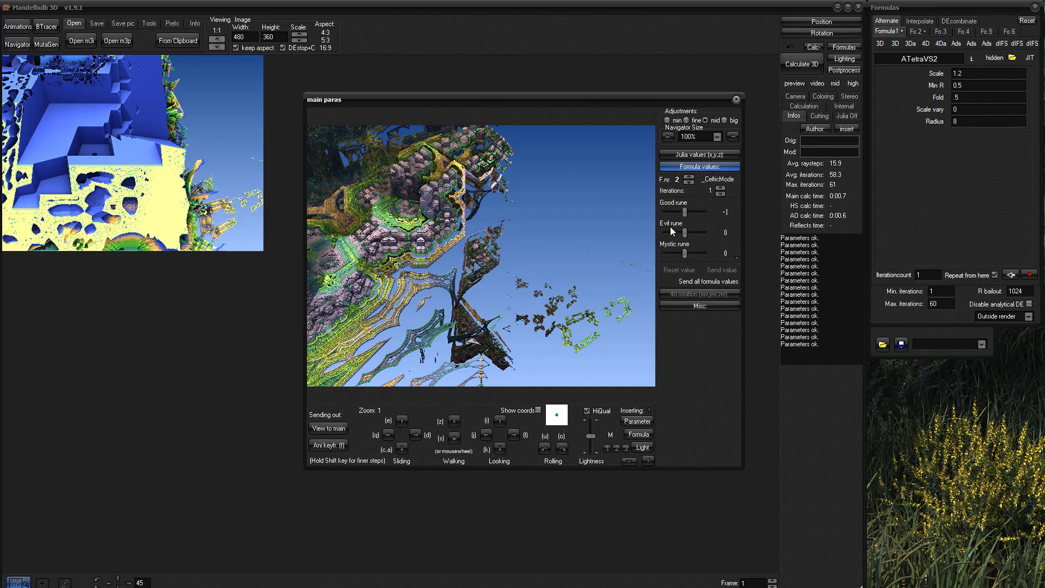
pyautogui.click(924, 35)
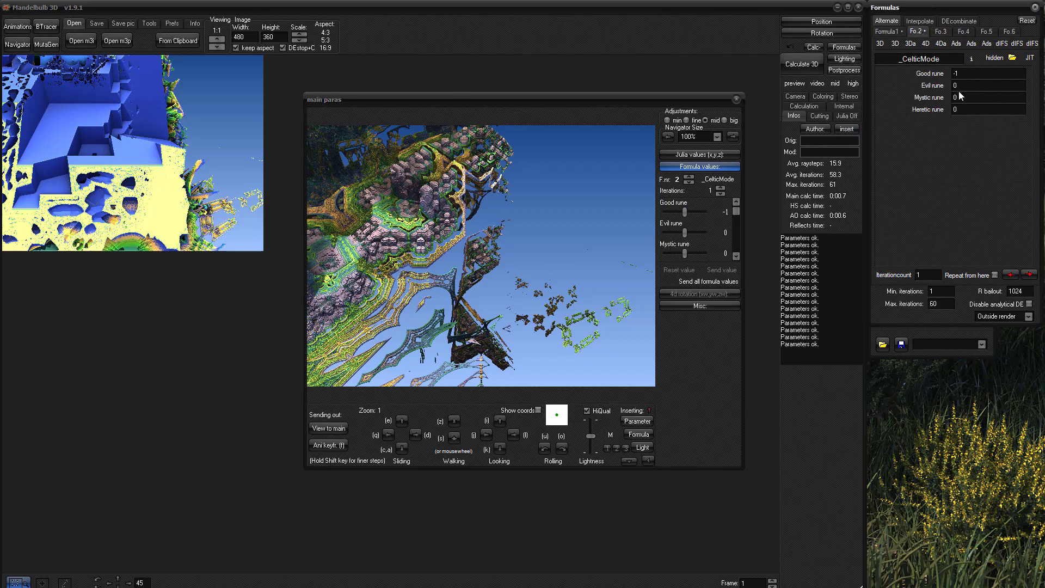
pyautogui.click(685, 212)
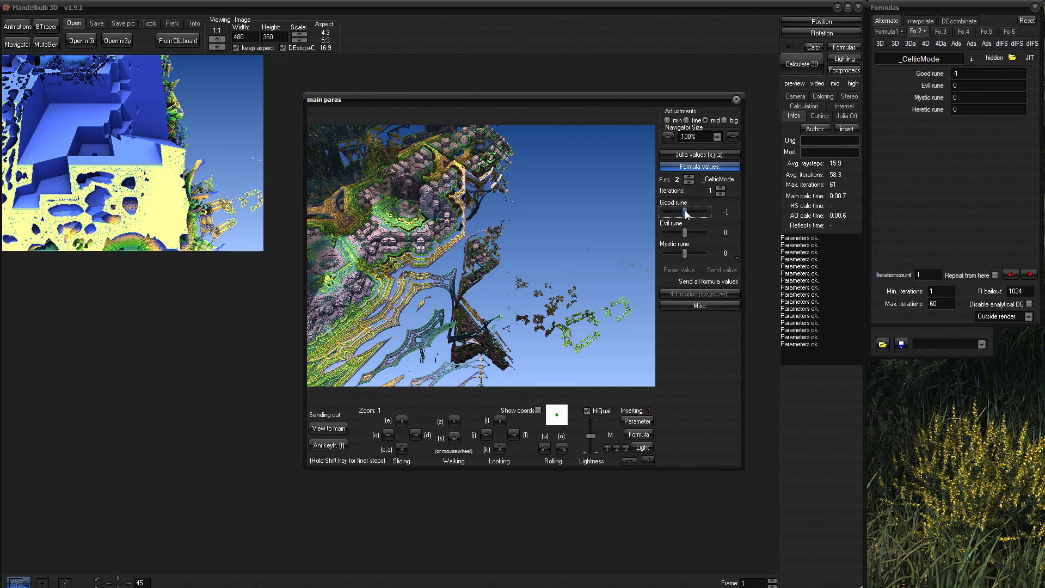
pyautogui.moveTo(685, 212)
pyautogui.mouseDown()
pyautogui.moveTo(694, 207)
pyautogui.moveTo(673, 211)
pyautogui.mouseUp()
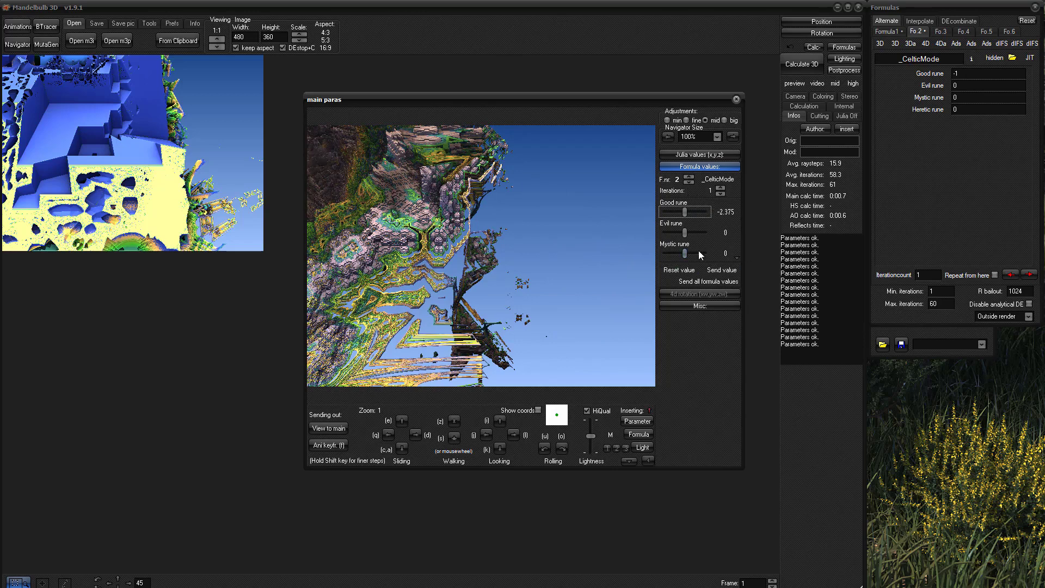
pyautogui.click(737, 101)
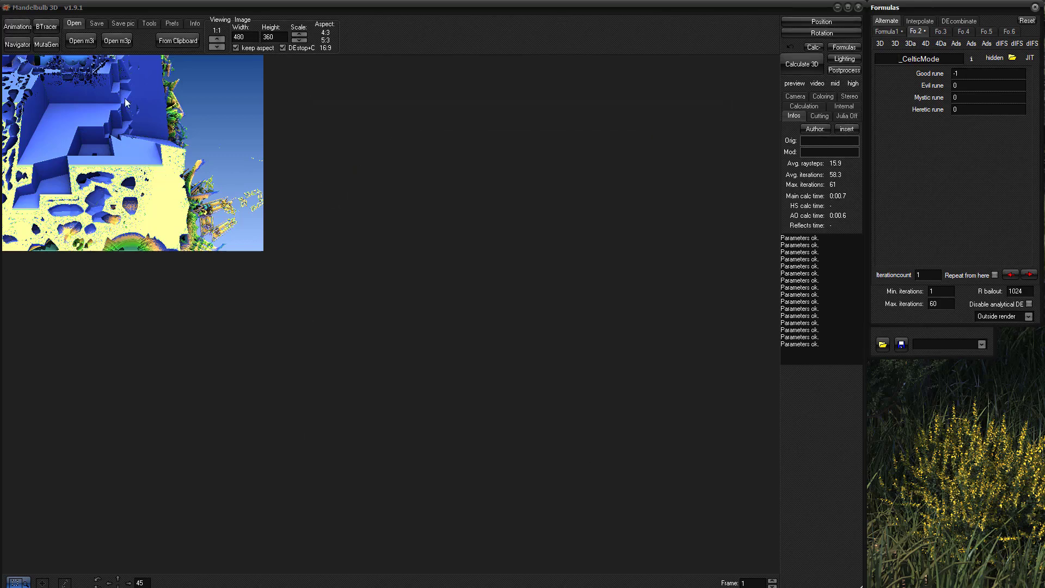
# - Open MutaGen and lower the probability of exchanging, adding and removing formulas to the middle of its range
pyautogui.click(45, 45)
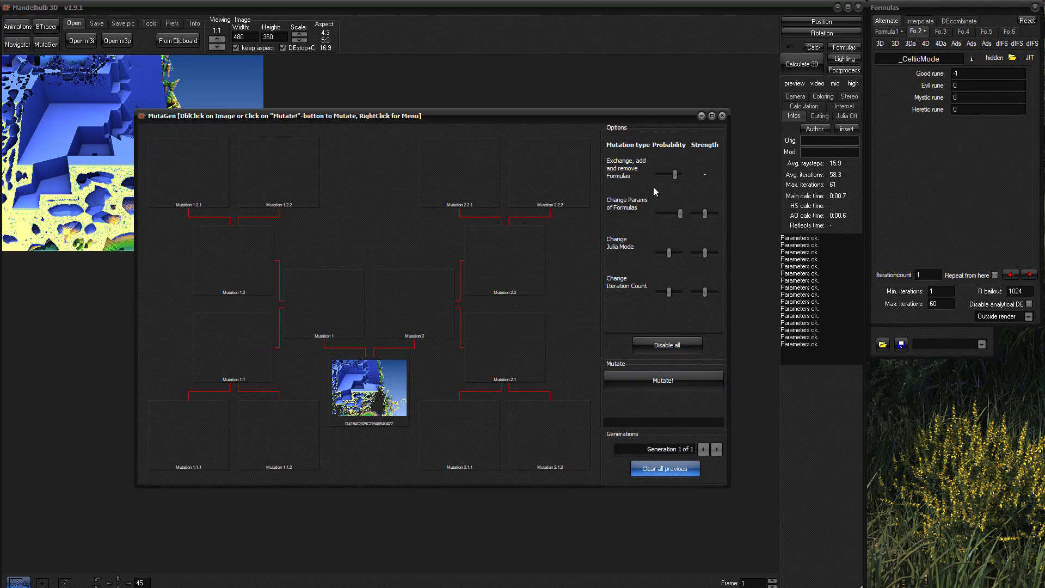
pyautogui.click(674, 175)
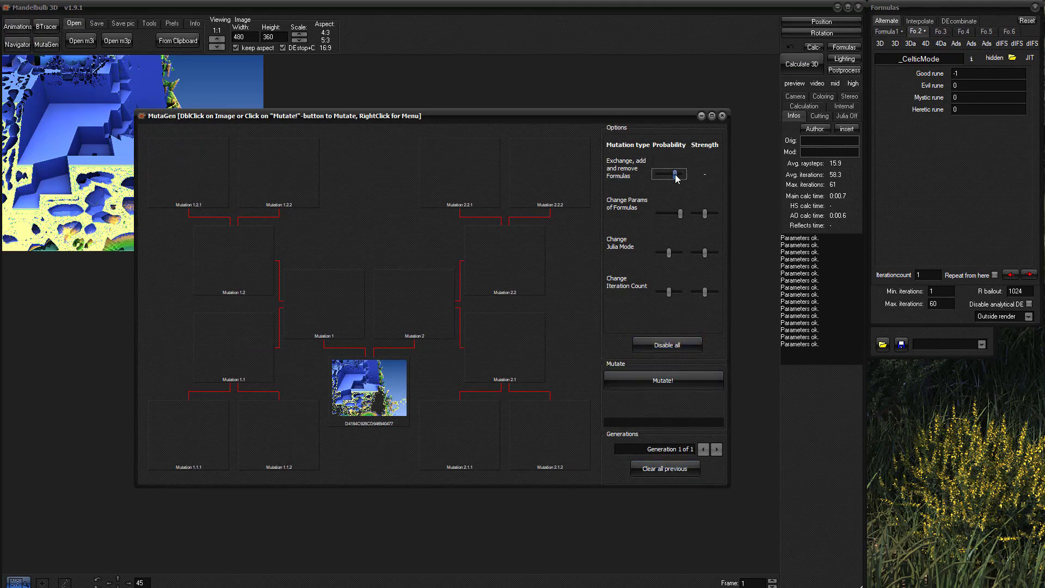
pyautogui.moveTo(675, 175); pyautogui.dragTo(626, 171)
pyautogui.moveTo(657, 180); pyautogui.dragTo(670, 183)
pyautogui.click(880, 44)
pyautogui.click(885, 31)
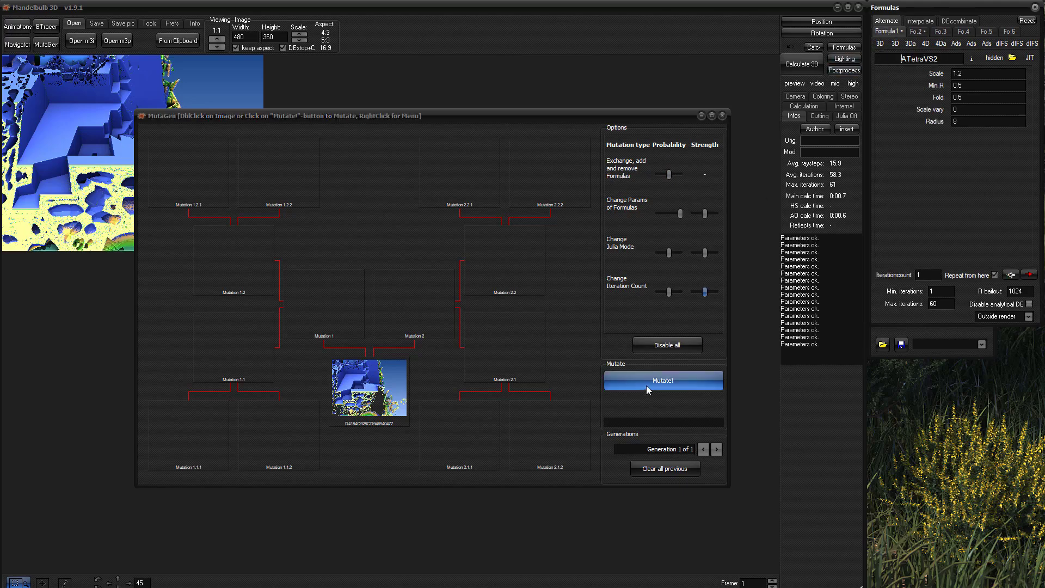
pyautogui.click(661, 381)
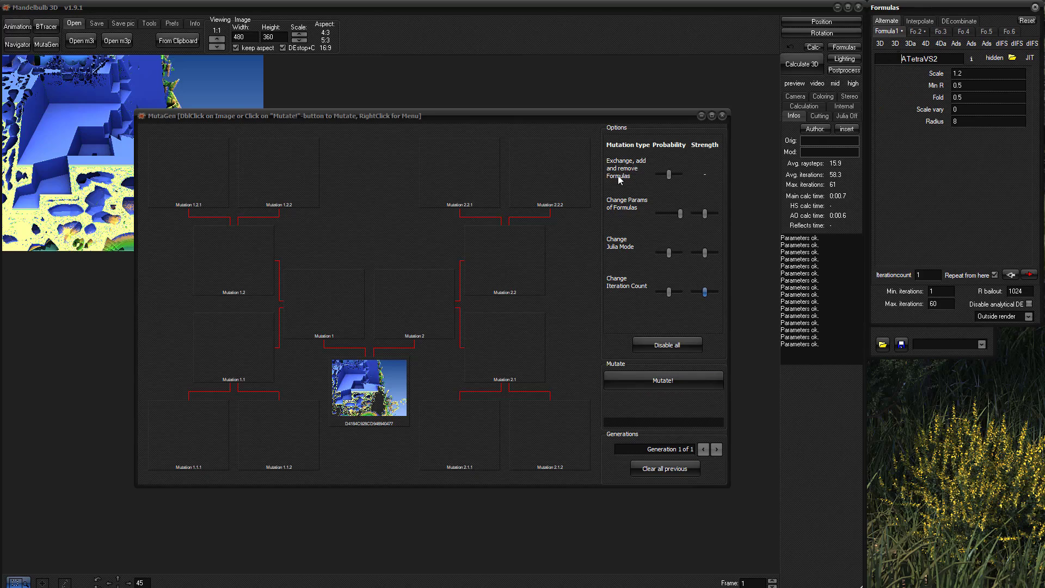
# - Check the two assigned formulas and reduce the probability of exchanging, adding and removing formulas to its minimum
pyautogui.doubleClick(920, 56)
pyautogui.click(897, 31)
pyautogui.click(916, 32)
pyautogui.click(886, 32)
pyautogui.click(668, 175)
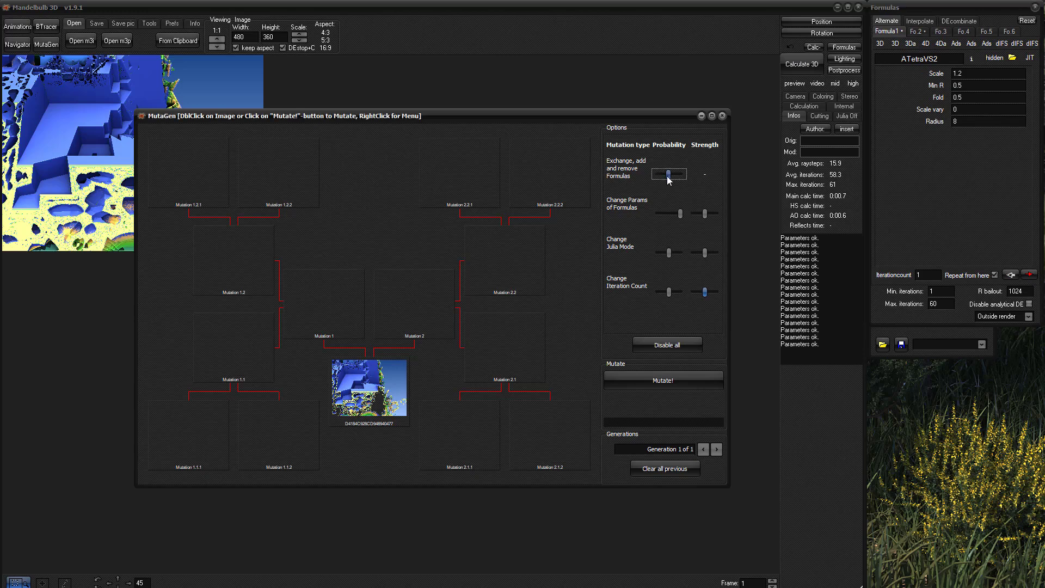
pyautogui.moveTo(668, 174); pyautogui.dragTo(658, 174)
pyautogui.doubleClick(957, 73)
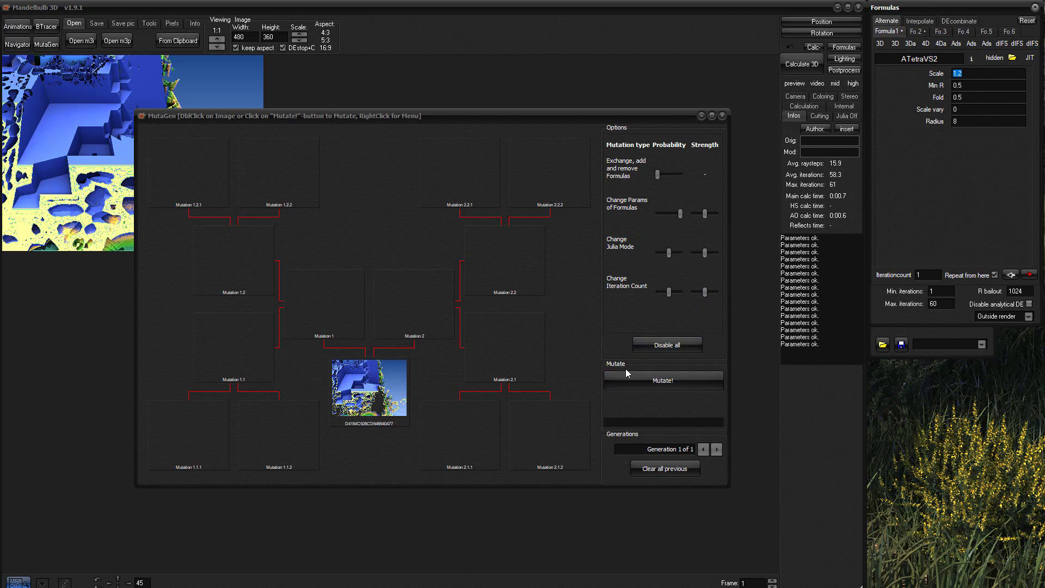
# - Mutate the fractal, and breed two further generations from Mutation 2.1.1 and from its descendant Mutation 2.1
pyautogui.click(652, 383)
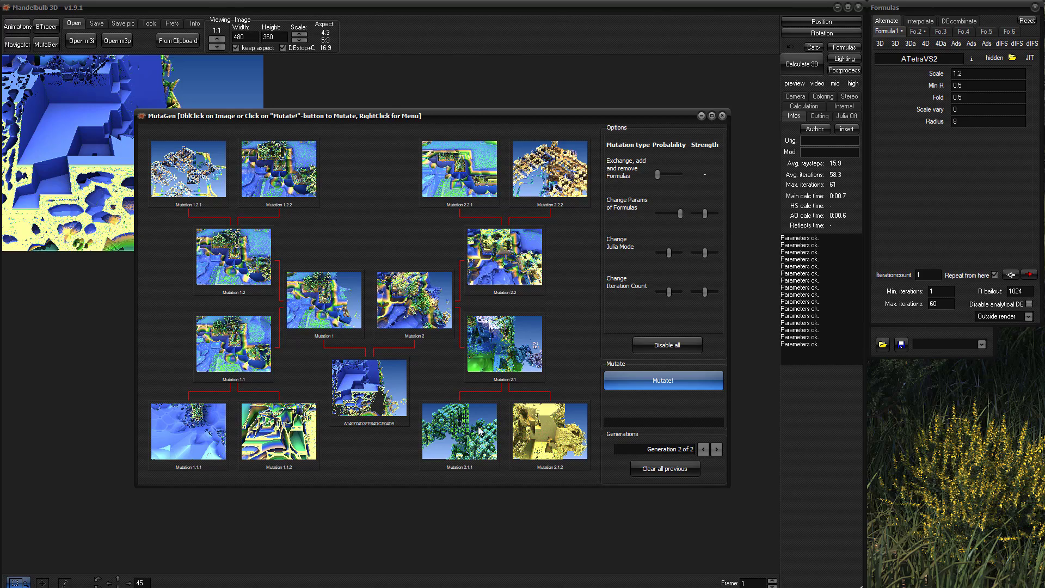
pyautogui.doubleClick(463, 439)
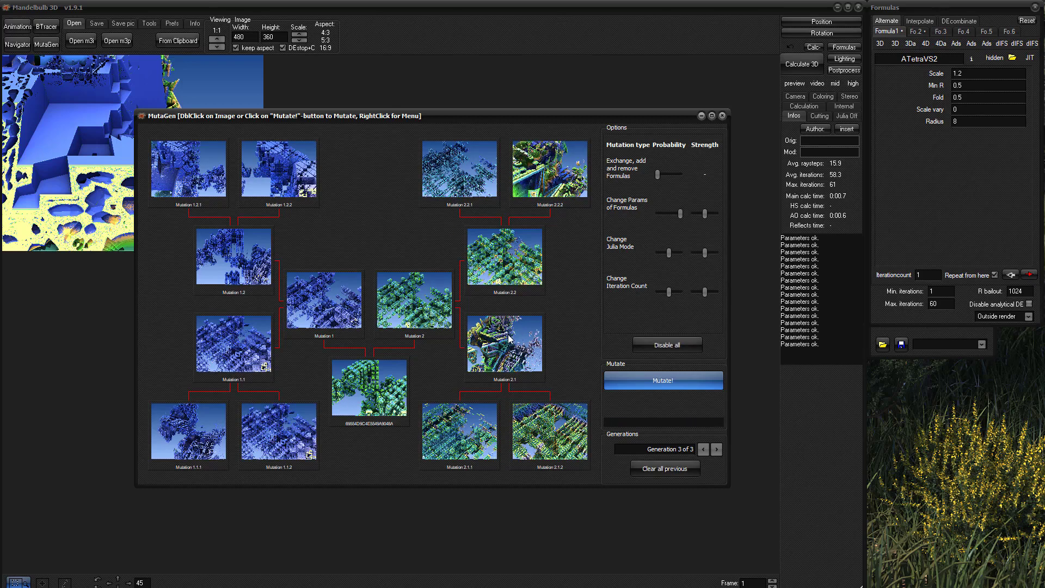
pyautogui.doubleClick(493, 347)
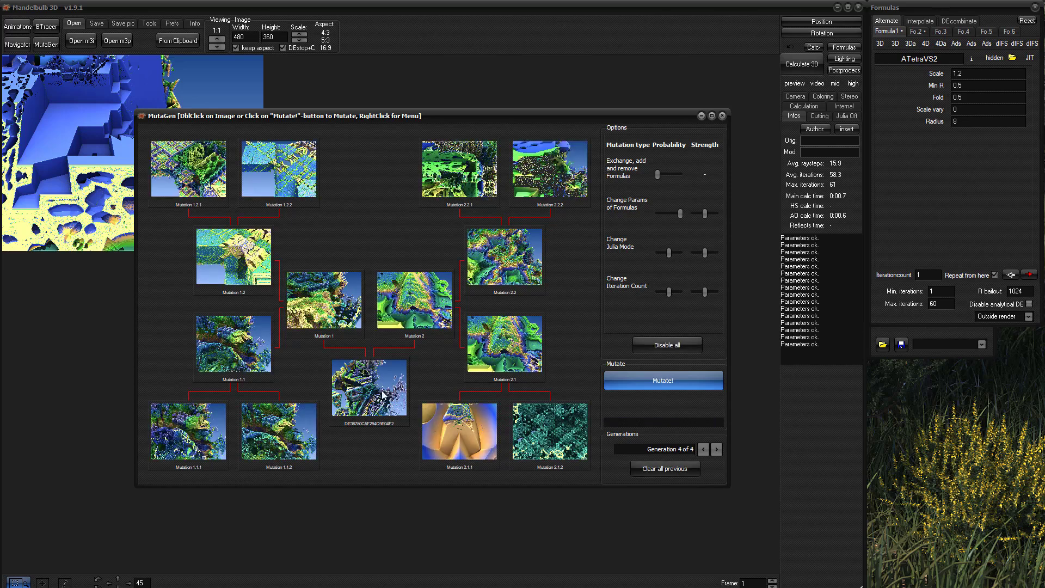
# - Send the parent fractal of the current MutaGen generation to the main editor and calculate it in 3D
pyautogui.rightClick(368, 388)
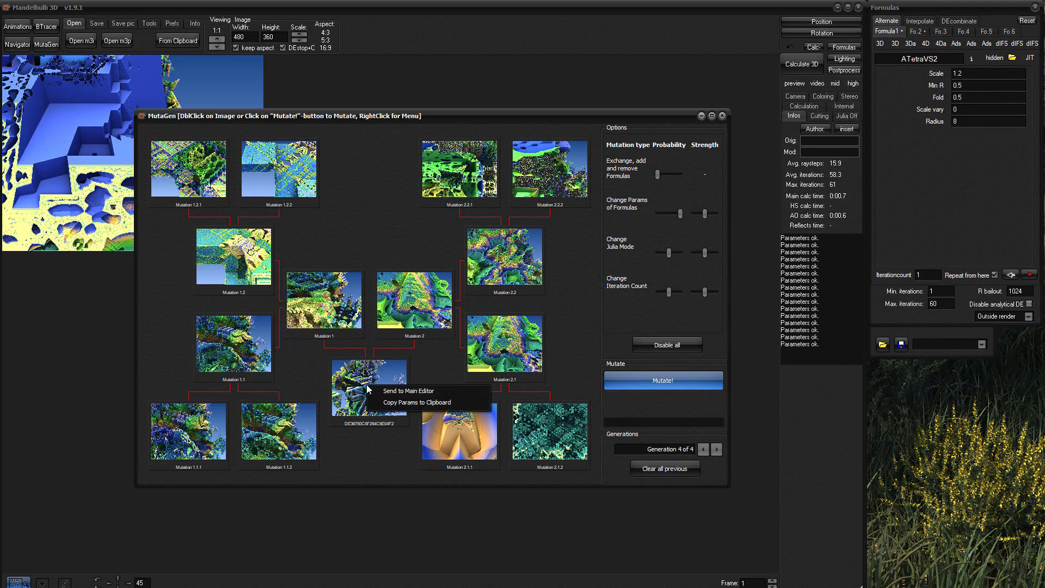
pyautogui.click(396, 391)
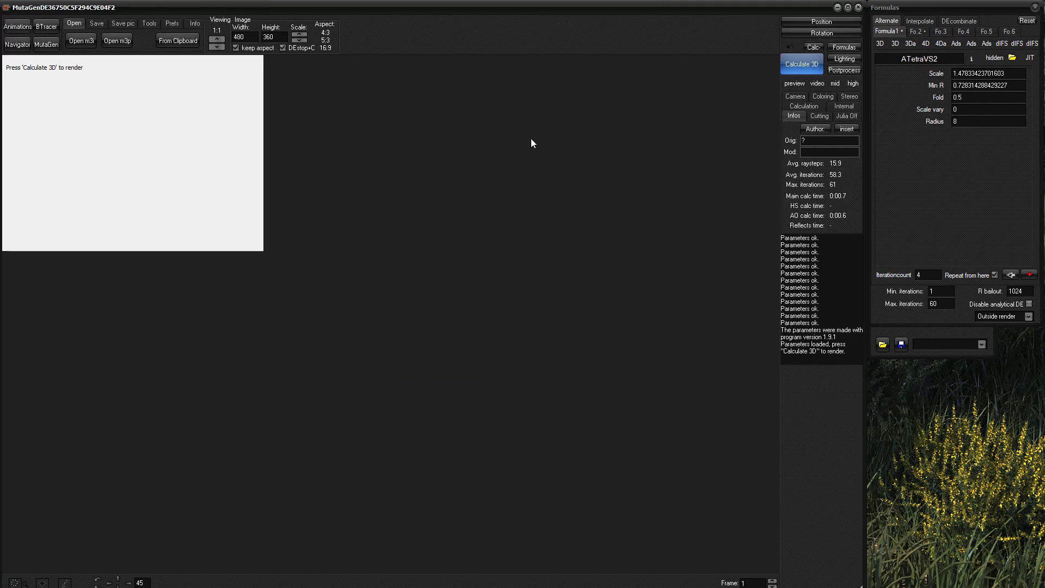
pyautogui.click(802, 64)
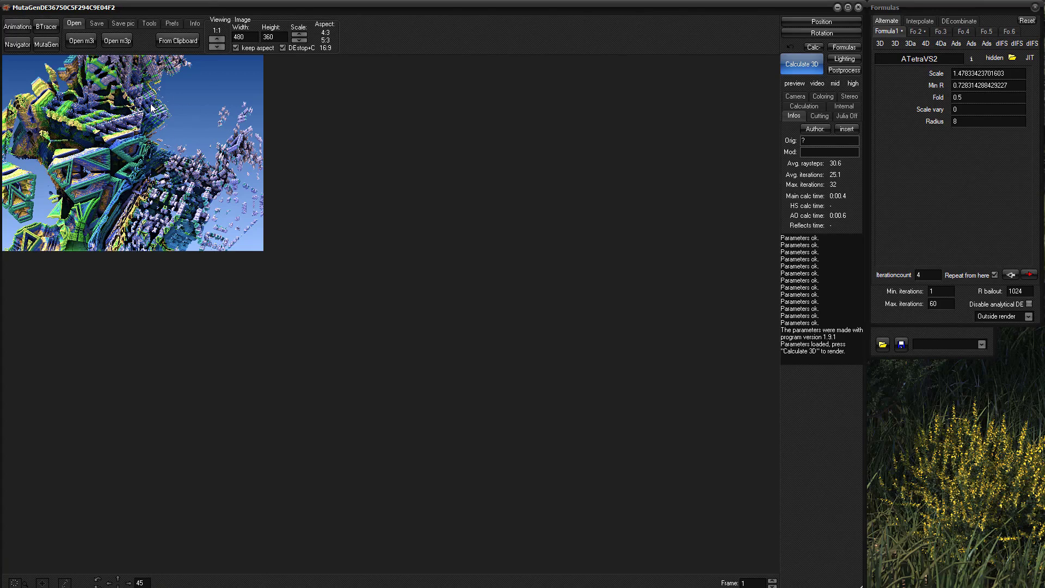
# - Set the Scale of the mutated ATetraVS2 formula to 1.414
pyautogui.click(888, 31)
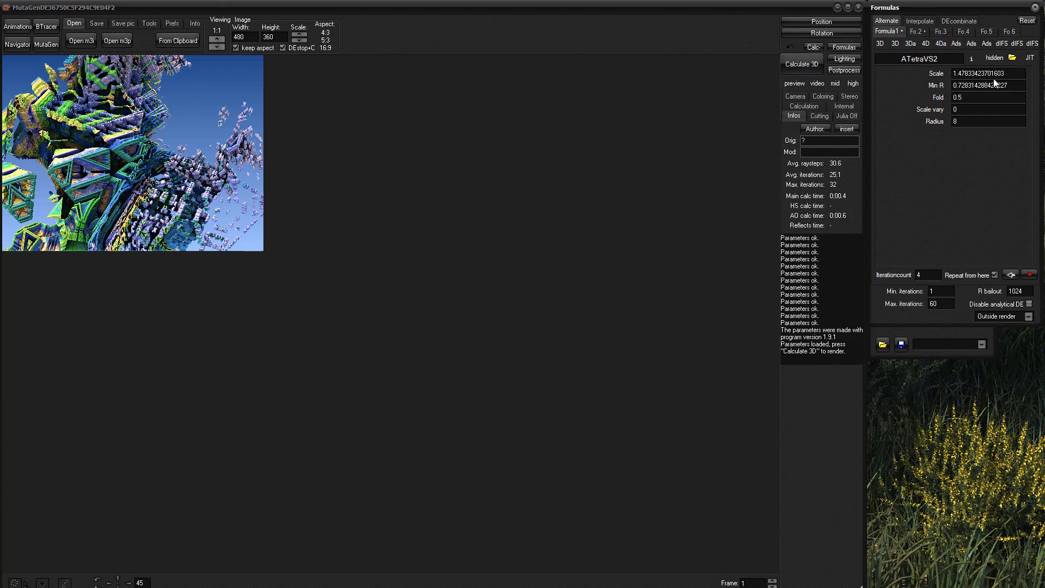
pyautogui.moveTo(1008, 74); pyautogui.dragTo(947, 80)
pyautogui.write('1.414')
pyautogui.moveTo(1013, 72); pyautogui.dragTo(872, 75)
pyautogui.press('Tab')
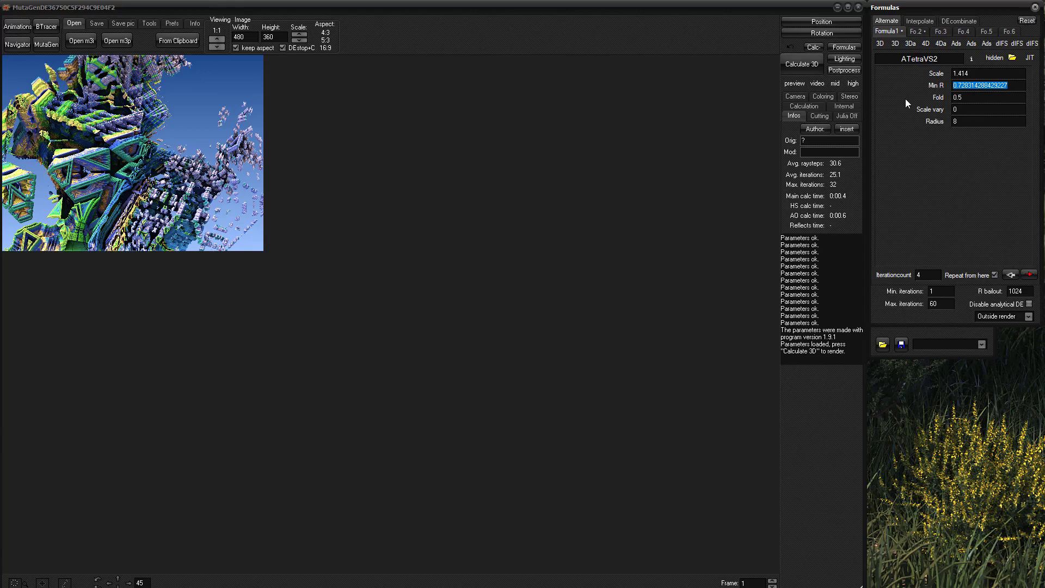
# - Set the ATetraVS2 formula's Min R to 0.601 and its Radius to 10.789
pyautogui.write('0.')
pyautogui.write('601')
pyautogui.press('Tab')
pyautogui.press('Tab')
pyautogui.press('Tab')
pyautogui.write('10.')
# - Set the _CelticMode formula's Good rune to -1, and its Mystic rune and Heretic rune to 0
pyautogui.click(916, 34)
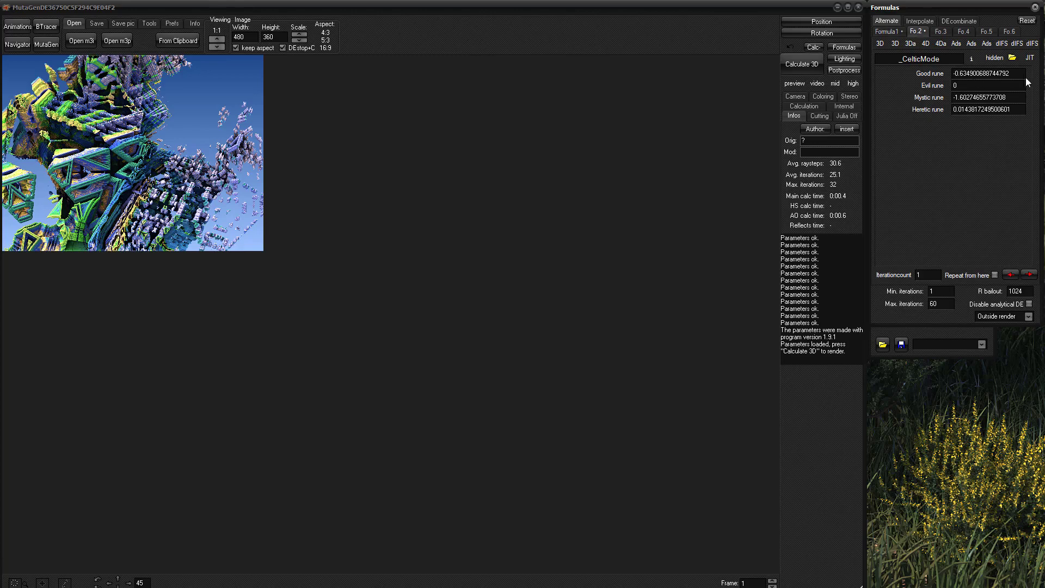
pyautogui.moveTo(1010, 73); pyautogui.dragTo(952, 73)
pyautogui.write('-1')
pyautogui.hotkey('ctrl', 'a')
pyautogui.write('0')
pyautogui.hotkey('ctrl', 'a')
pyautogui.write('0')
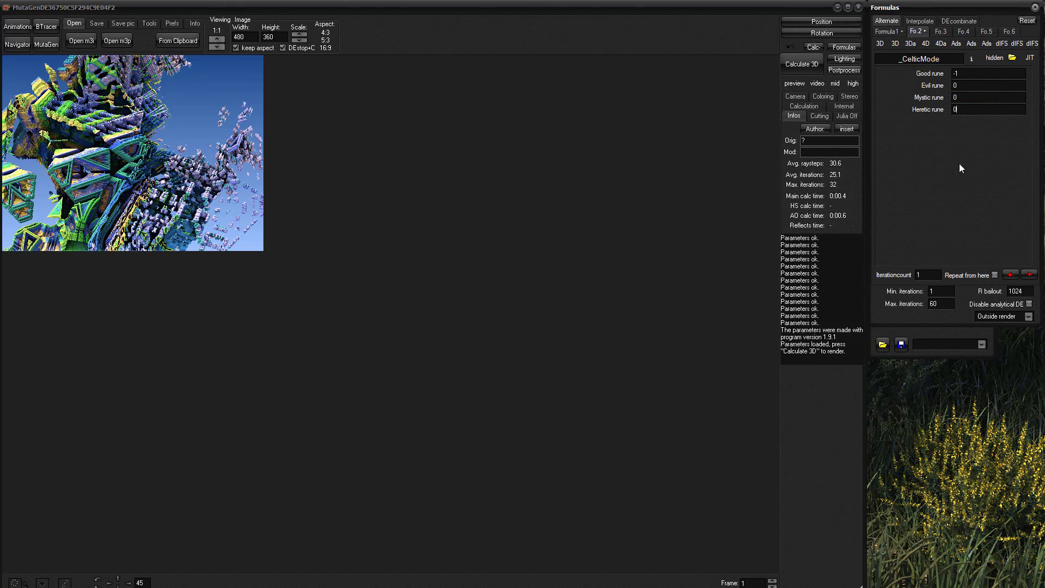
# - Assign the _AmazingRandom formula to the third formula slot
pyautogui.click(940, 32)
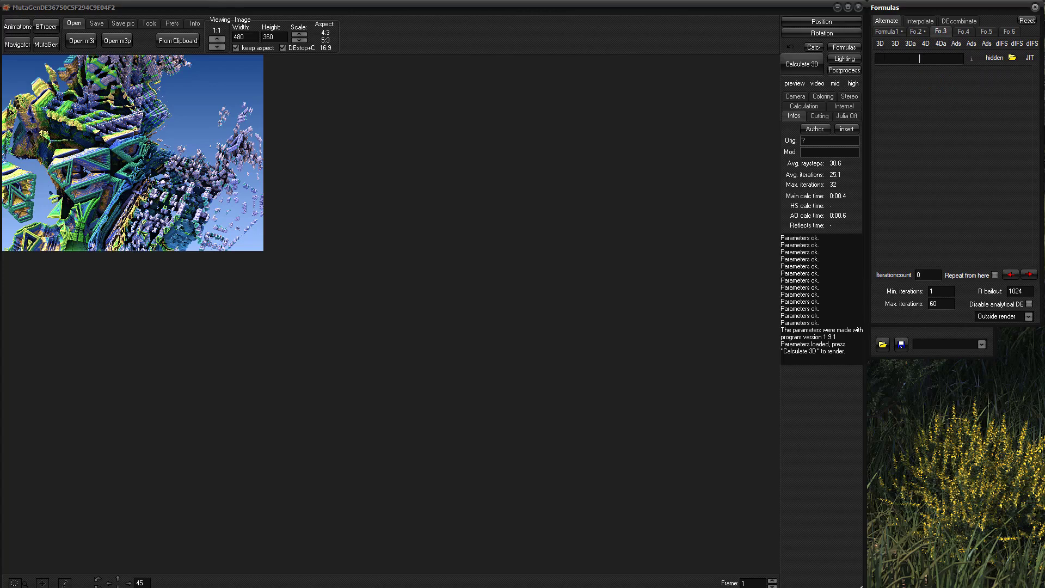
pyautogui.write('rand')
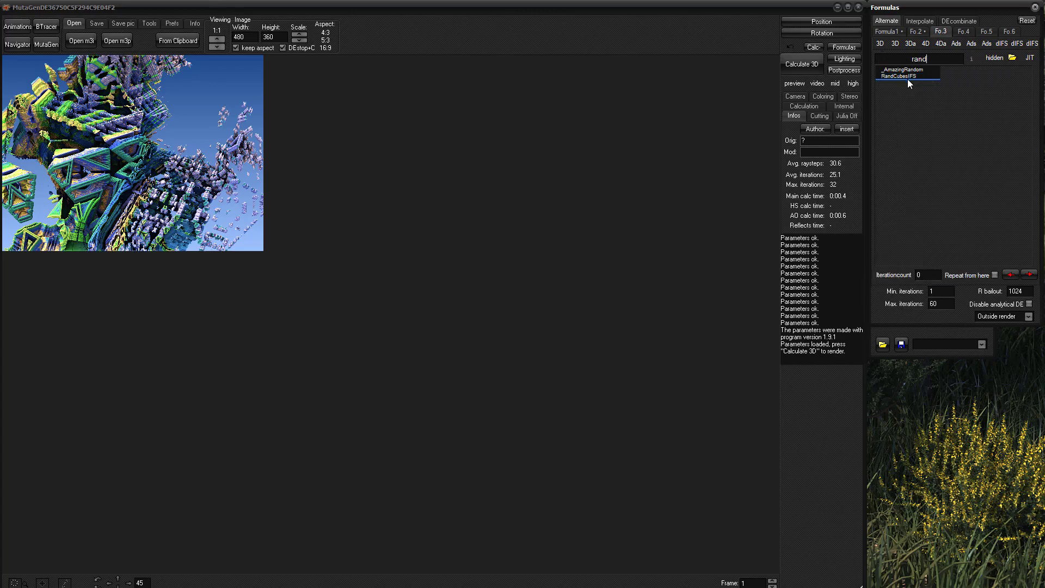
pyautogui.write('om')
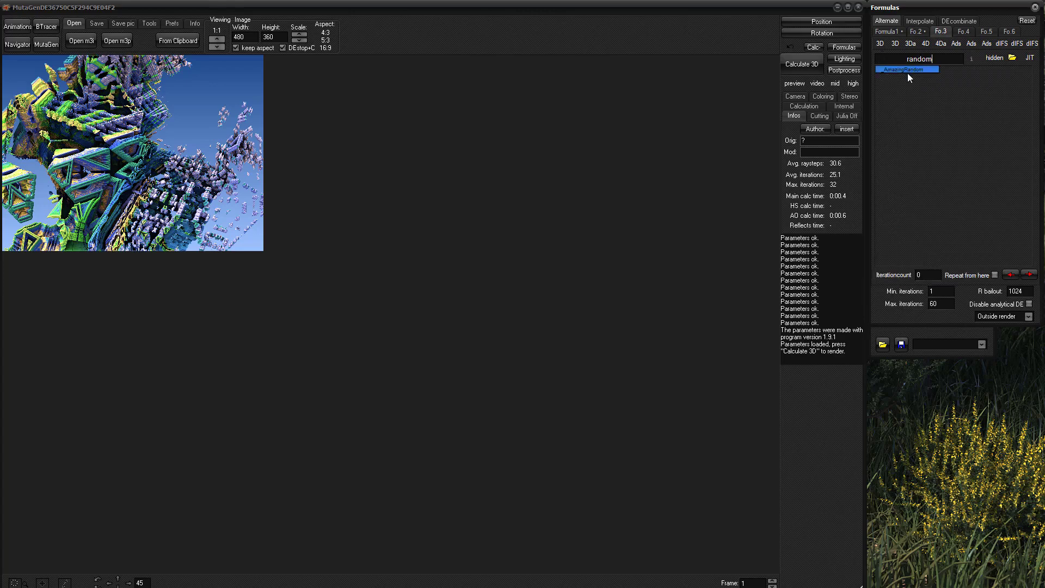
pyautogui.click(889, 70)
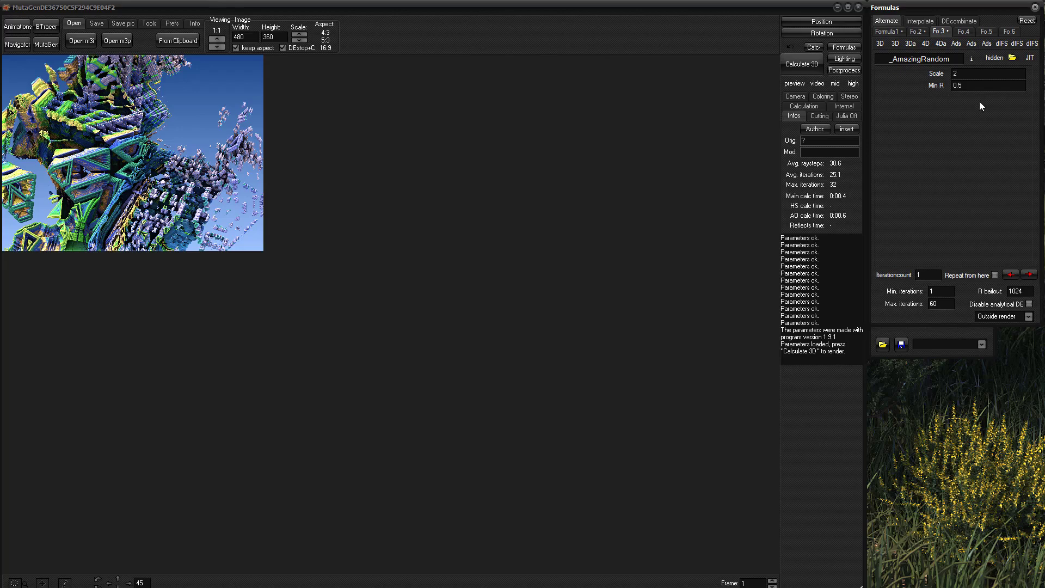
# - Set the minimum iterations to 10 and _AmazingRandom's iteration count to 2, and calculate the fractal in 3D
pyautogui.click(879, 33)
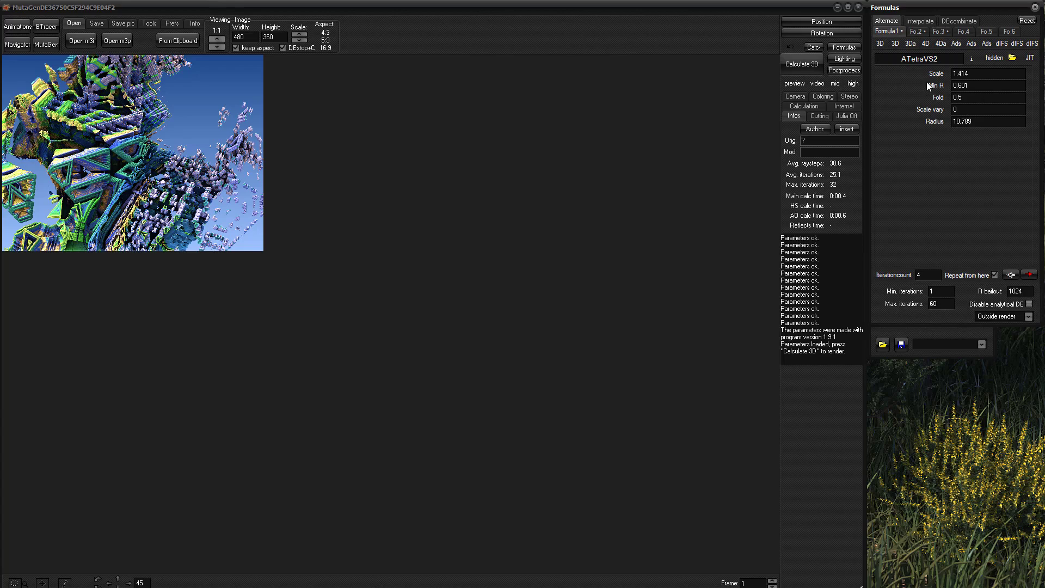
pyautogui.click(940, 32)
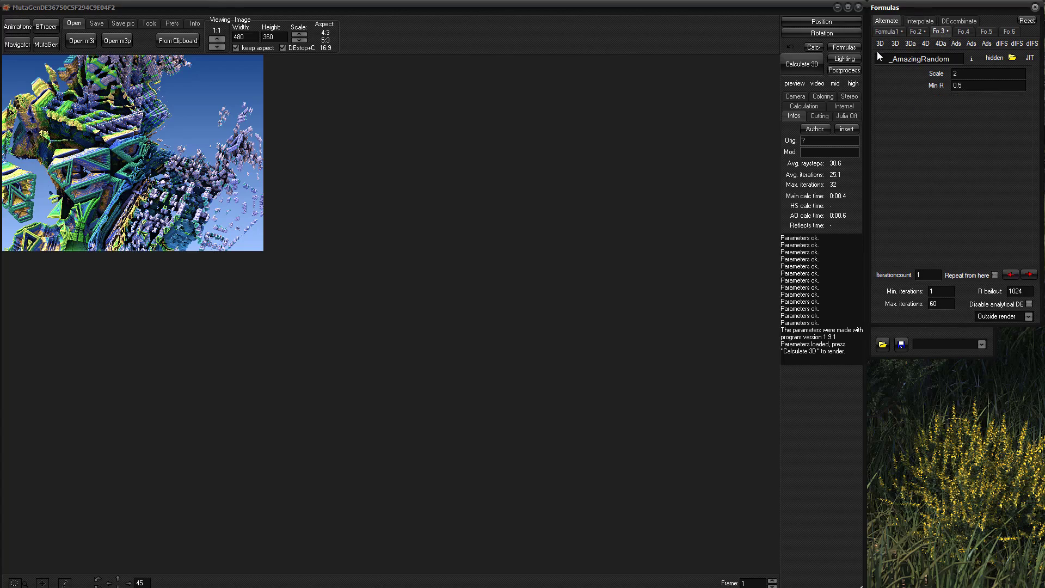
pyautogui.doubleClick(956, 73)
pyautogui.click(935, 291)
pyautogui.doubleClick(936, 277)
pyautogui.write('2')
pyautogui.click(791, 64)
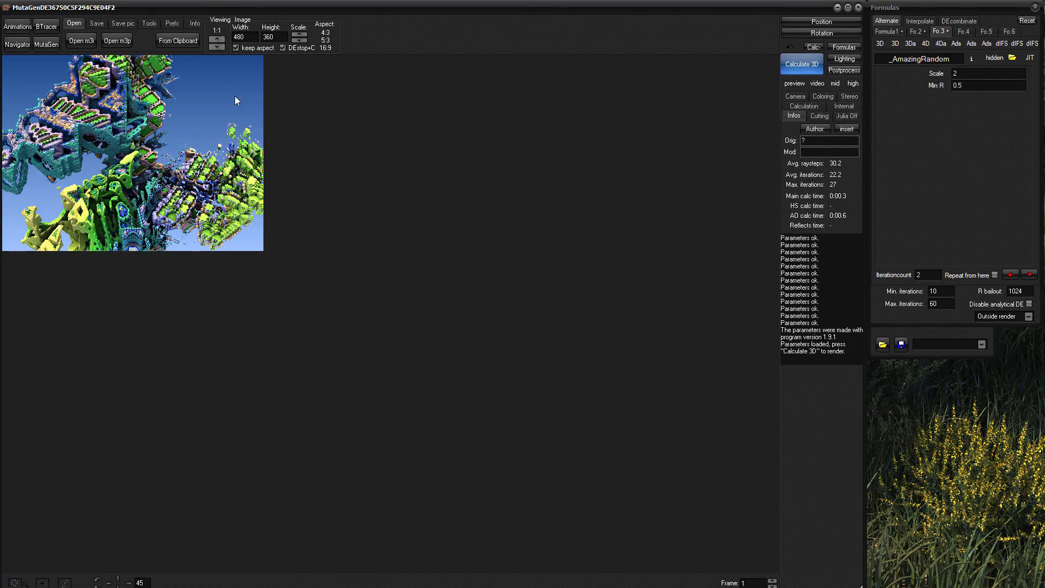
# - Change the image size to 720 by 720 without keeping the aspect ratio, and recalculate the fractal in 3D
pyautogui.moveTo(247, 38); pyautogui.dragTo(216, 41)
pyautogui.write('720')
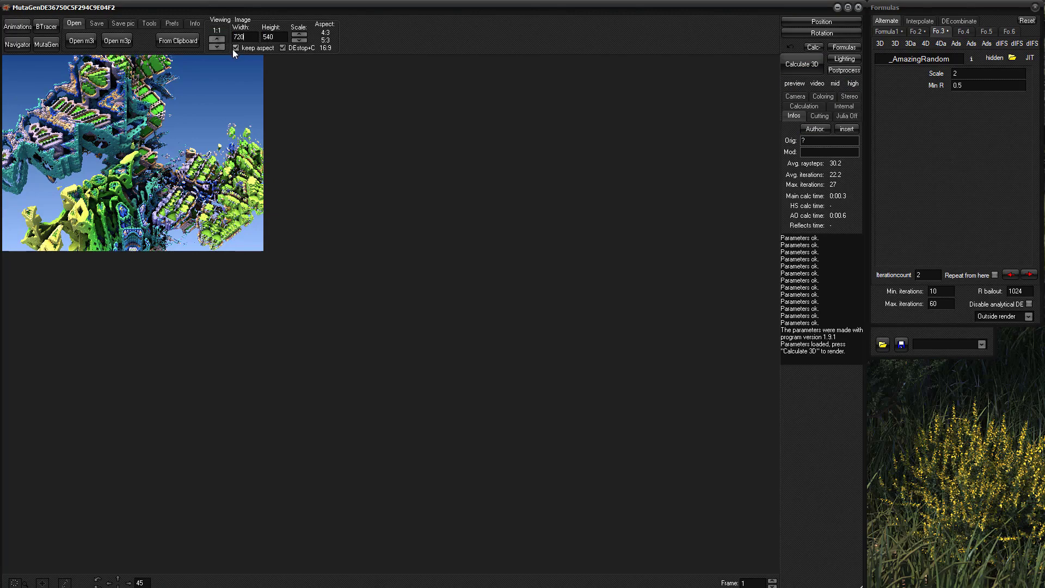
pyautogui.click(236, 48)
pyautogui.doubleClick(270, 36)
pyautogui.write('720')
pyautogui.click(800, 64)
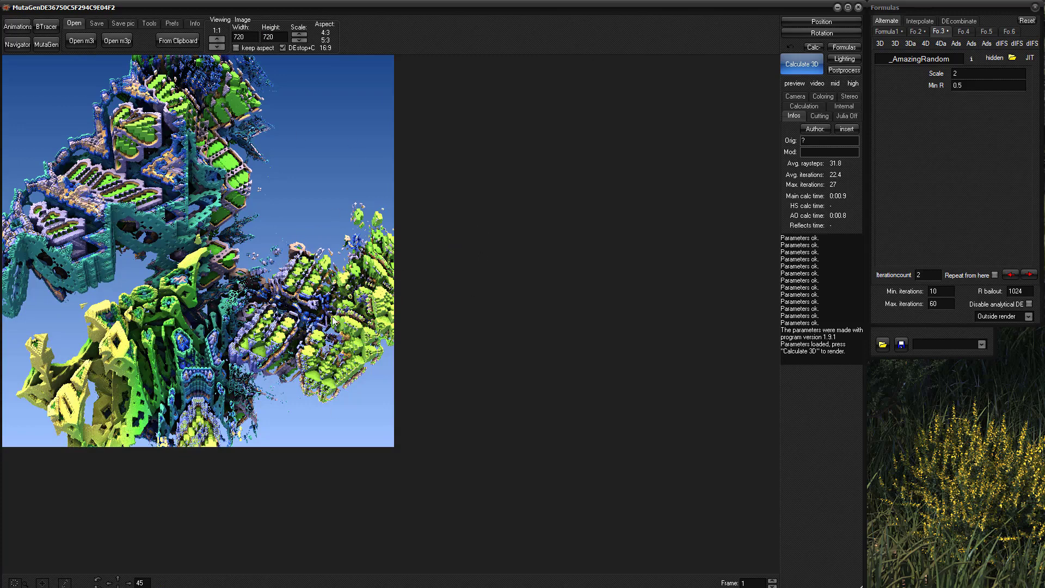
# - Open the Navigator
pyautogui.click(18, 44)
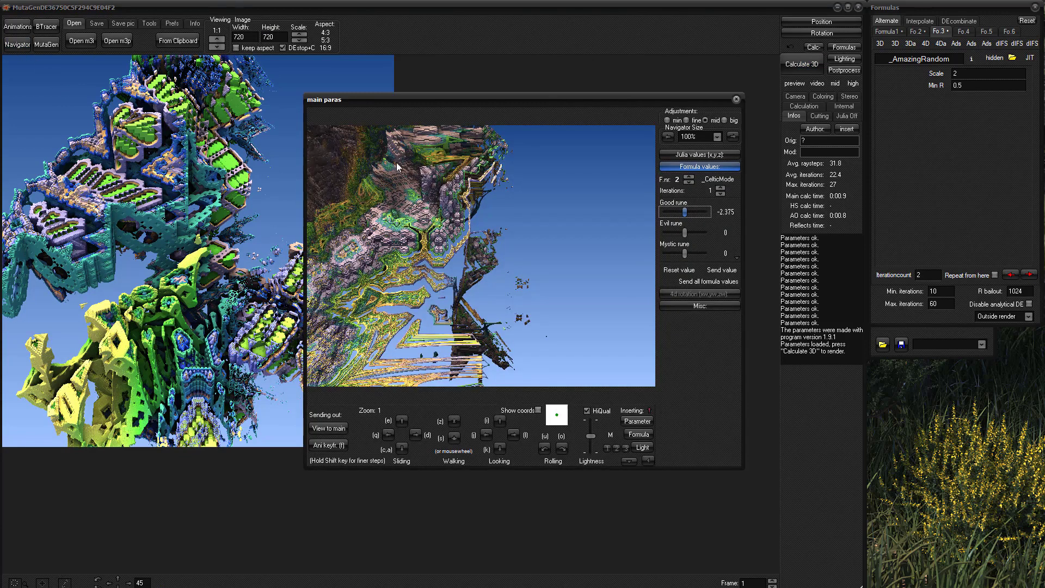
pyautogui.click(687, 155)
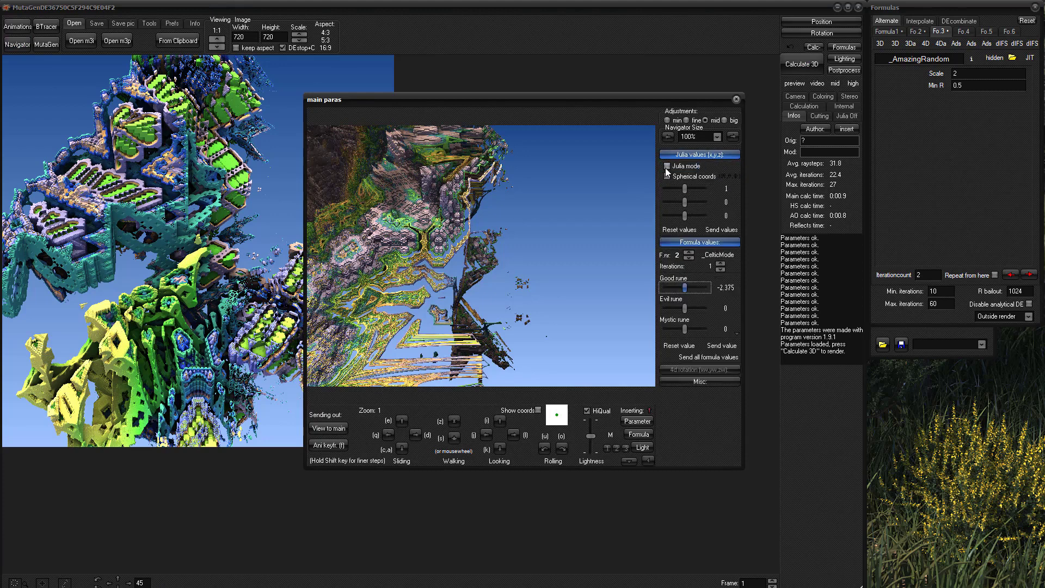
pyautogui.click(671, 166)
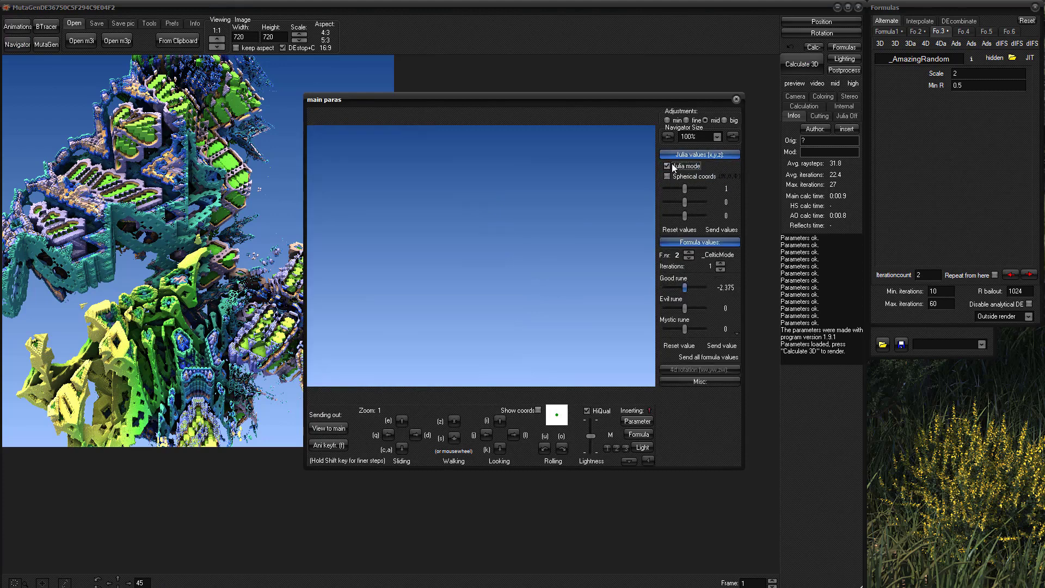
pyautogui.click(725, 232)
pyautogui.click(690, 381)
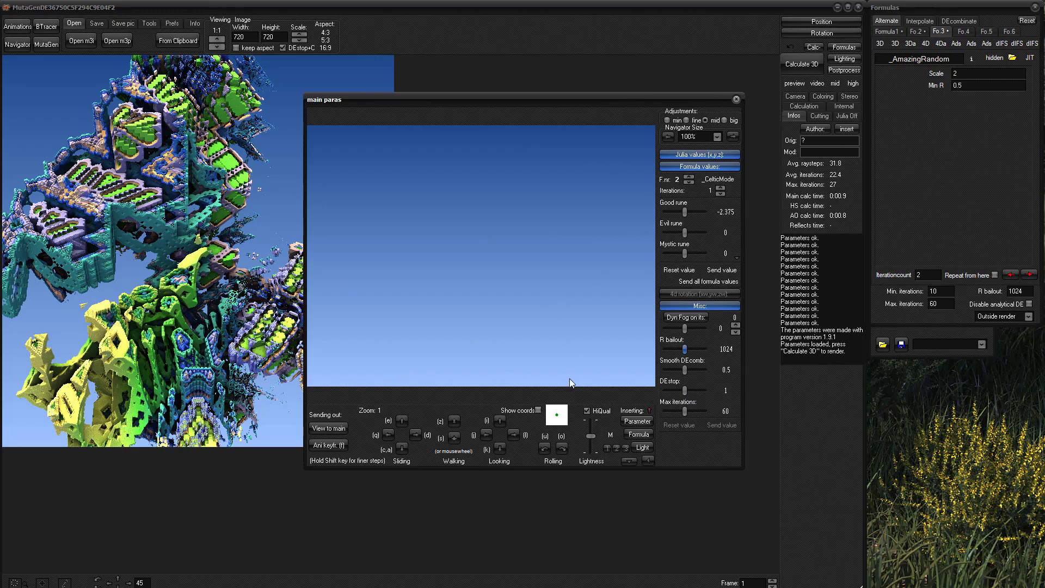
# - Load the main editor's parameters into the Navigator and turn on Julia mode
pyautogui.click(647, 421)
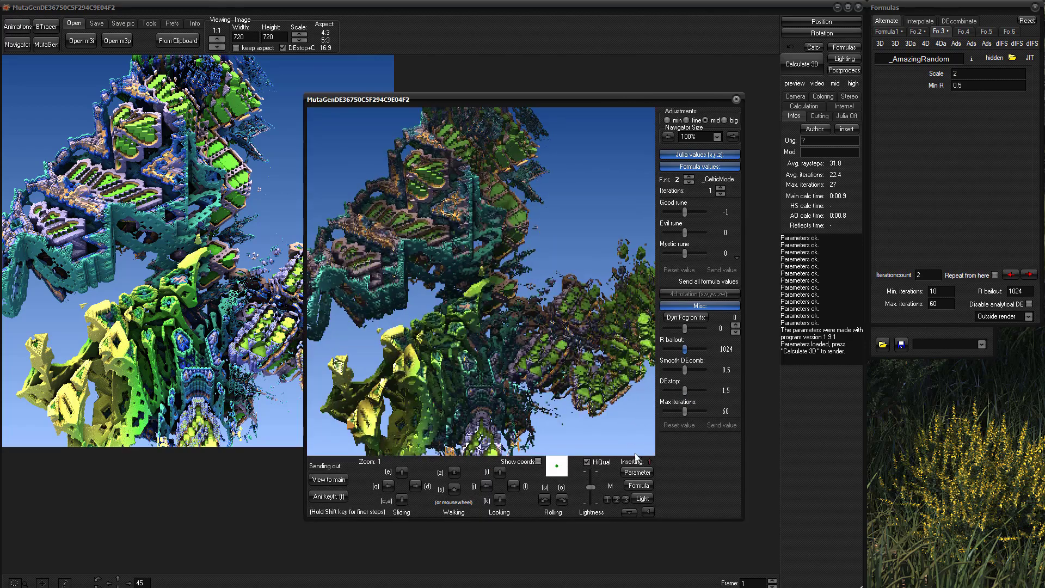
pyautogui.click(680, 154)
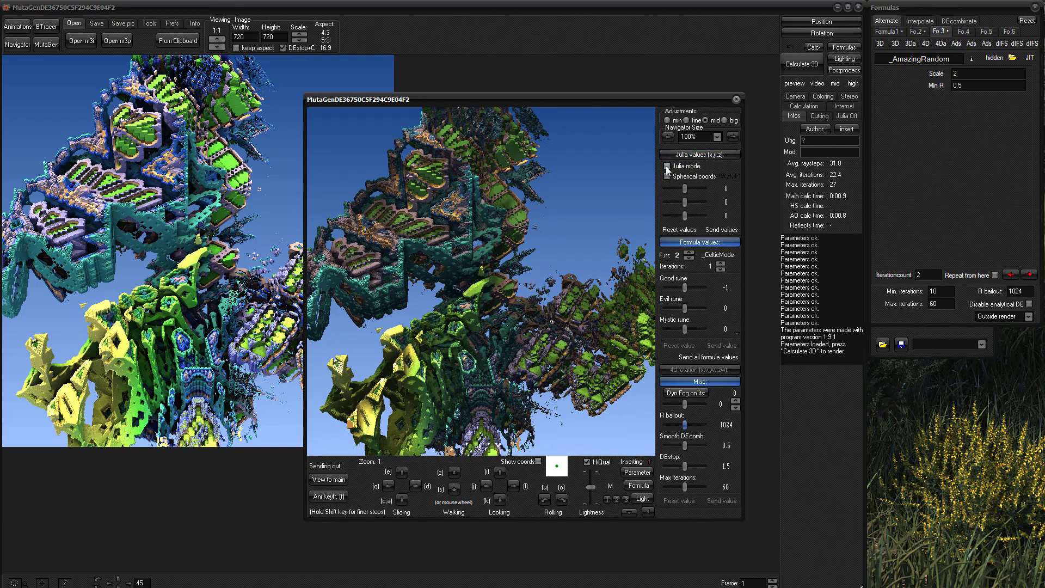
pyautogui.click(668, 166)
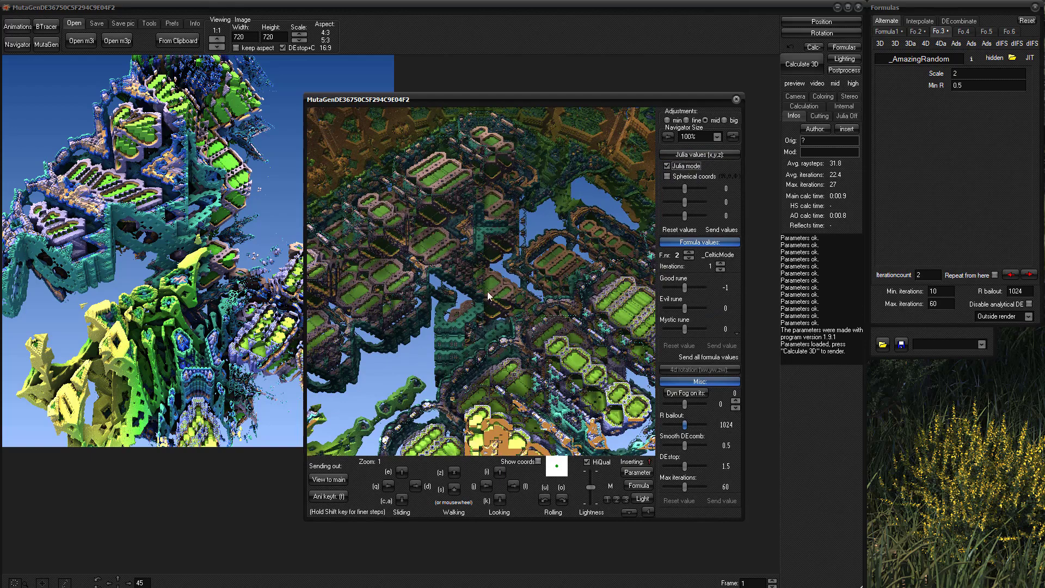
# - Set the Julia x value to 1, and send the Navigator view to the main editor and calculate it in 3D
pyautogui.click(727, 189)
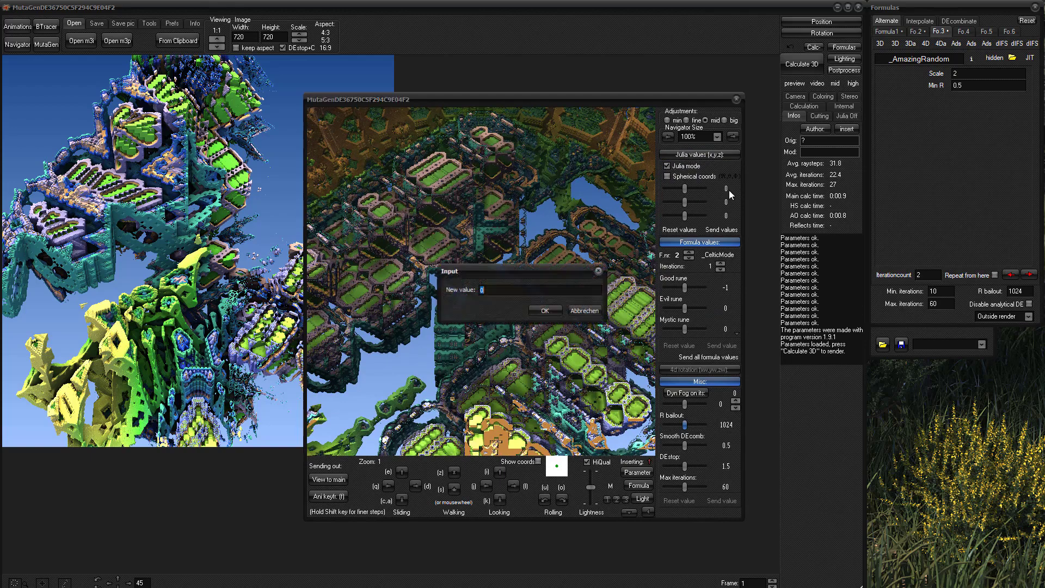
pyautogui.write('1')
pyautogui.click(546, 311)
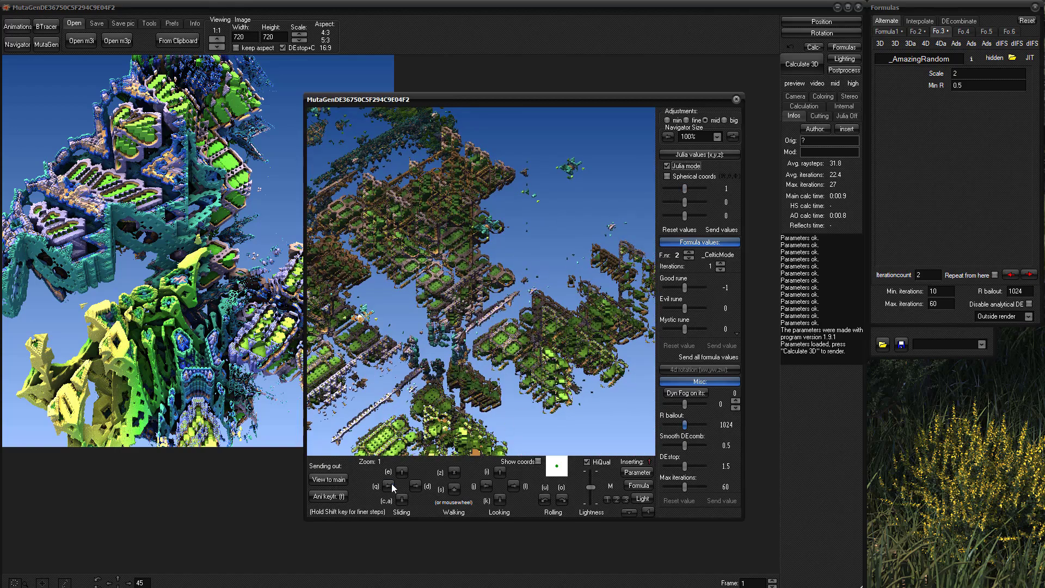
pyautogui.click(322, 482)
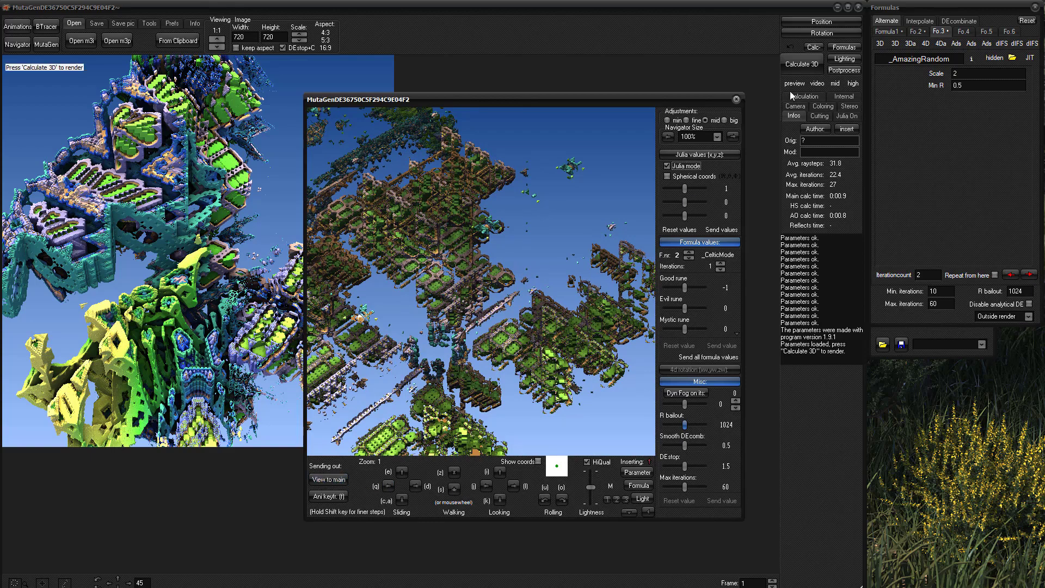
pyautogui.click(801, 64)
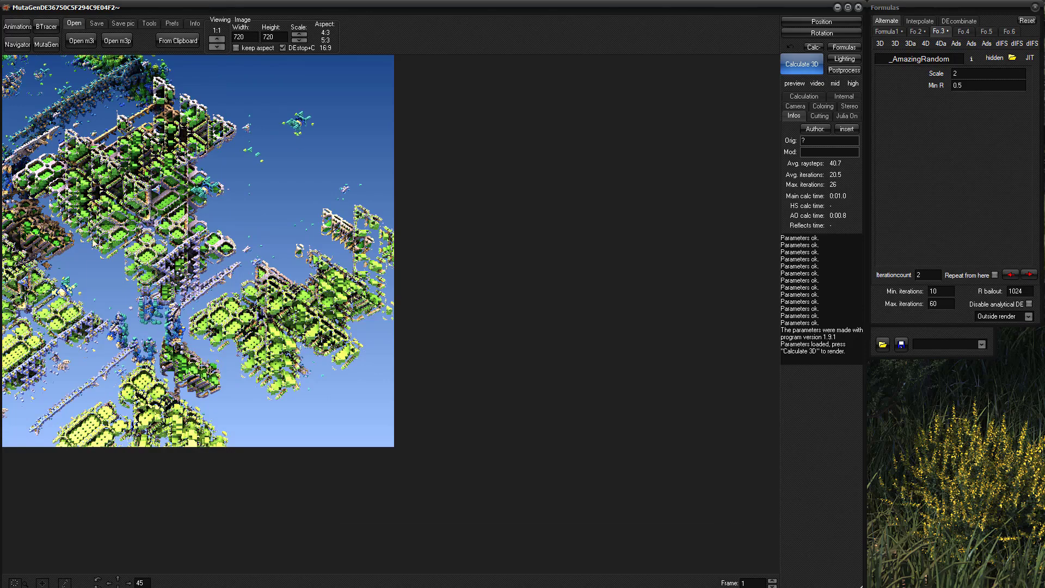
# - Examine the Julia fractal's structure up close and from a distance in the Navigator
pyautogui.click(17, 44)
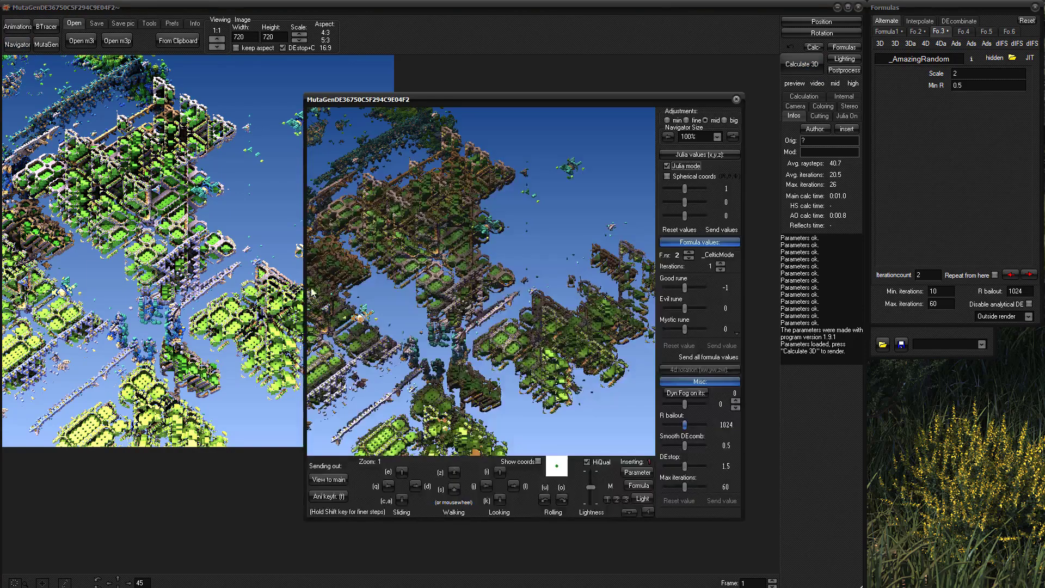
pyautogui.scroll(10, 477, 388)
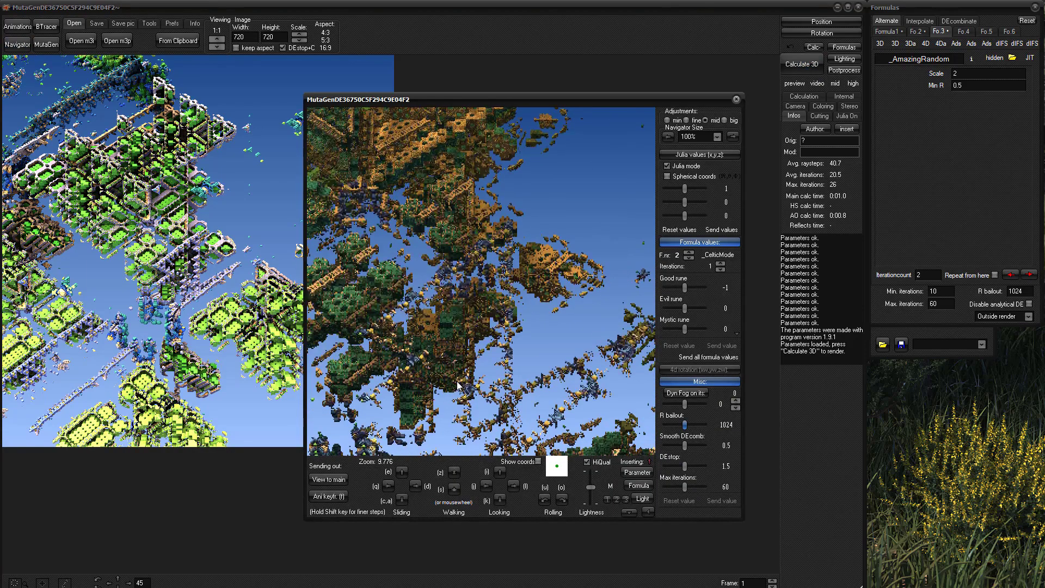
pyautogui.scroll(10, 460, 383)
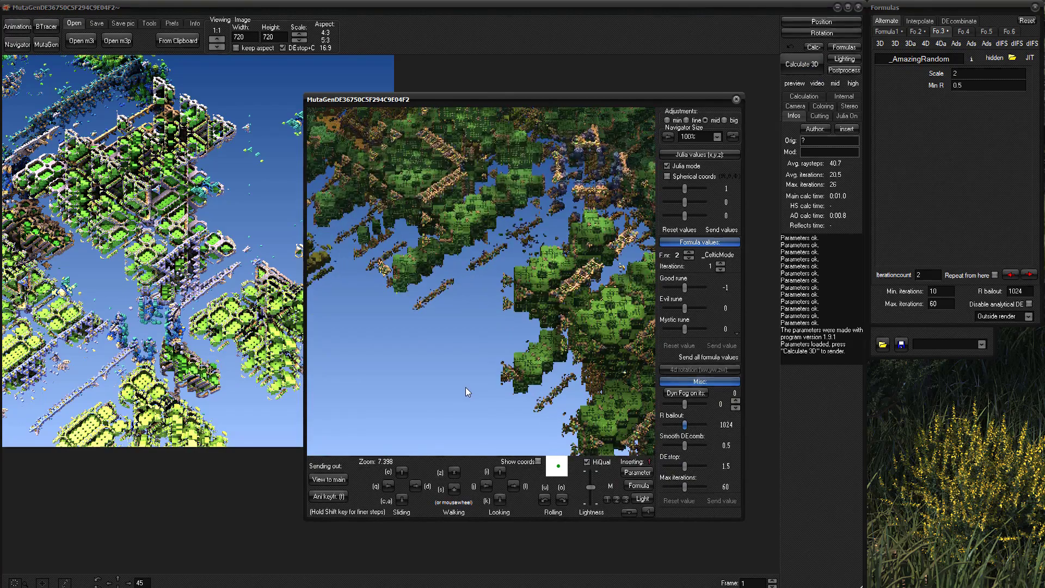
pyautogui.scroll(-10, 466, 387)
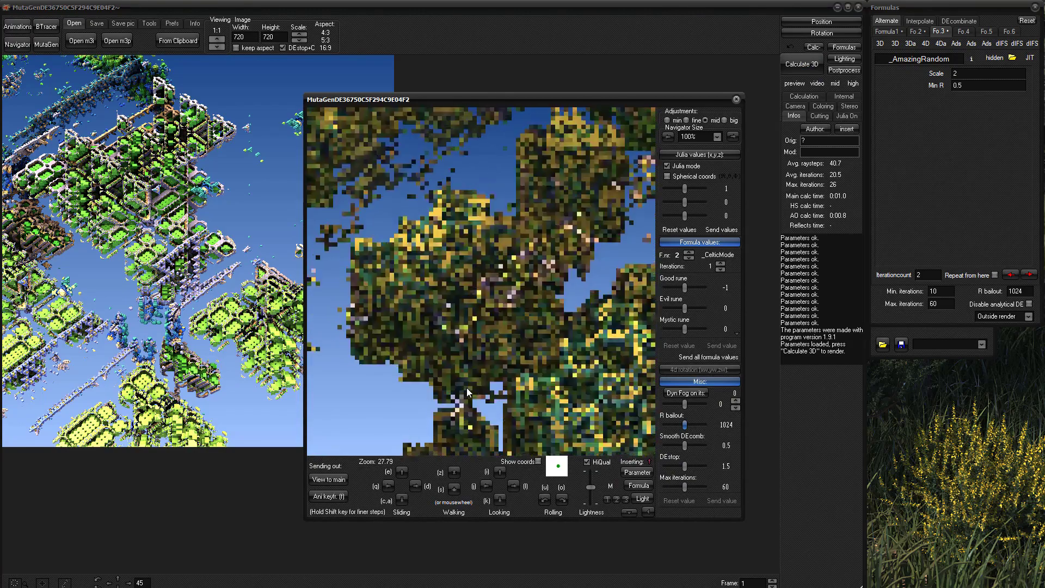
pyautogui.scroll(-10, 467, 392)
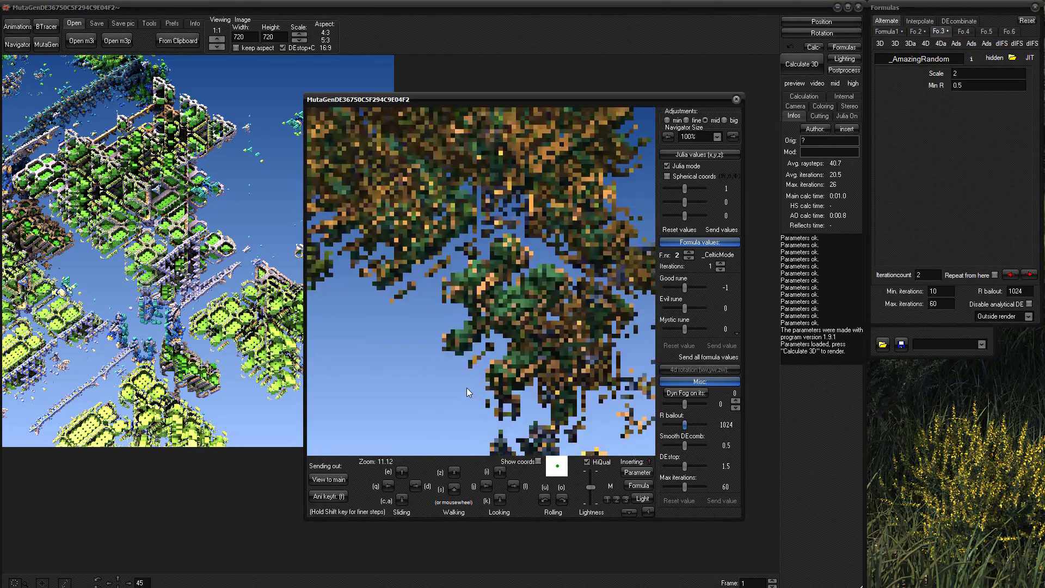
pyautogui.scroll(-8, 466, 388)
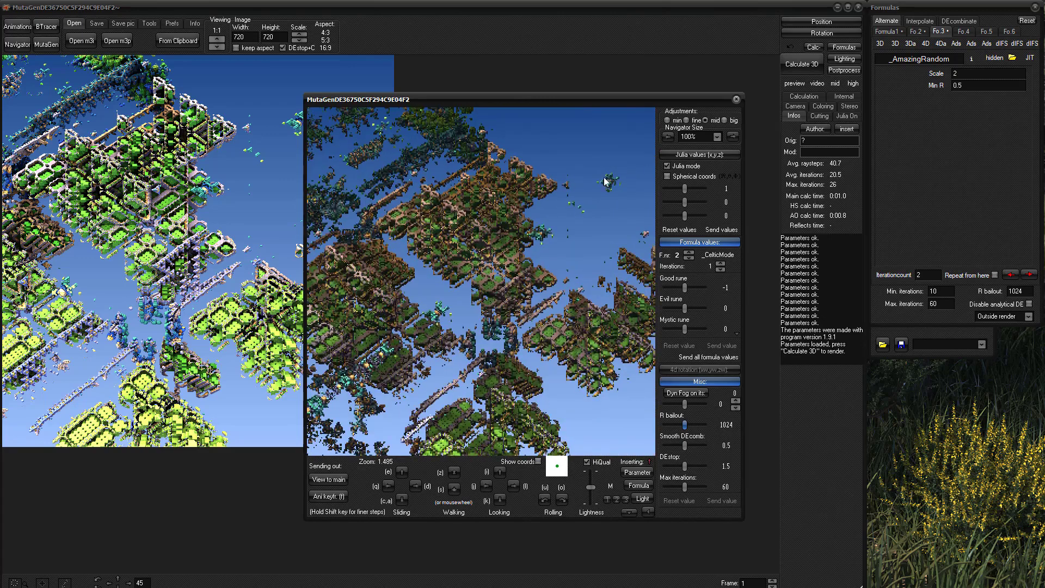
pyautogui.click(737, 99)
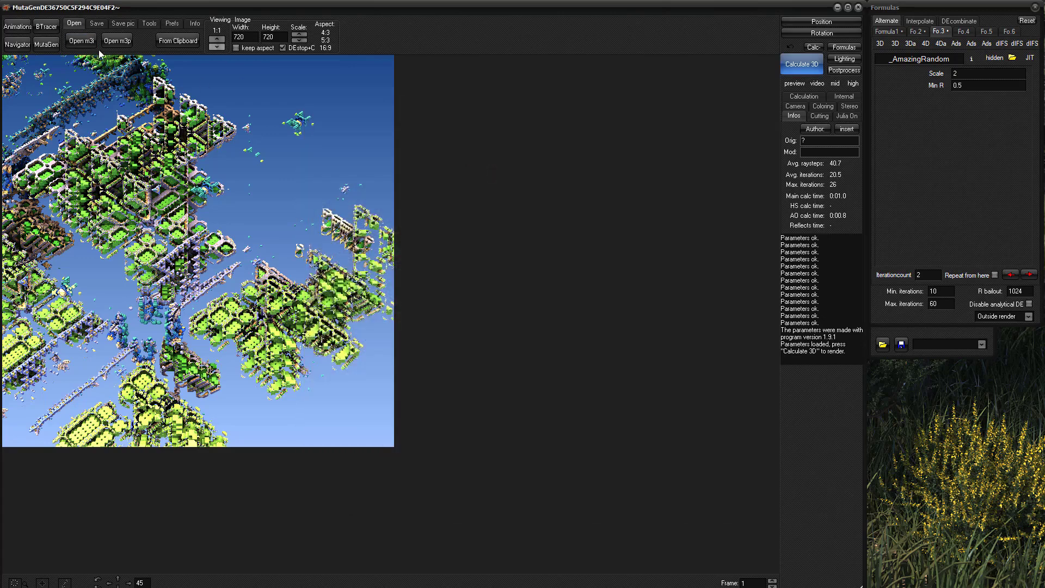
# - Mutate the Julia fractal in MutaGen, and breed two further generations from Mutation 1.2.1 and from its descendant Mutation 2.1
pyautogui.click(45, 45)
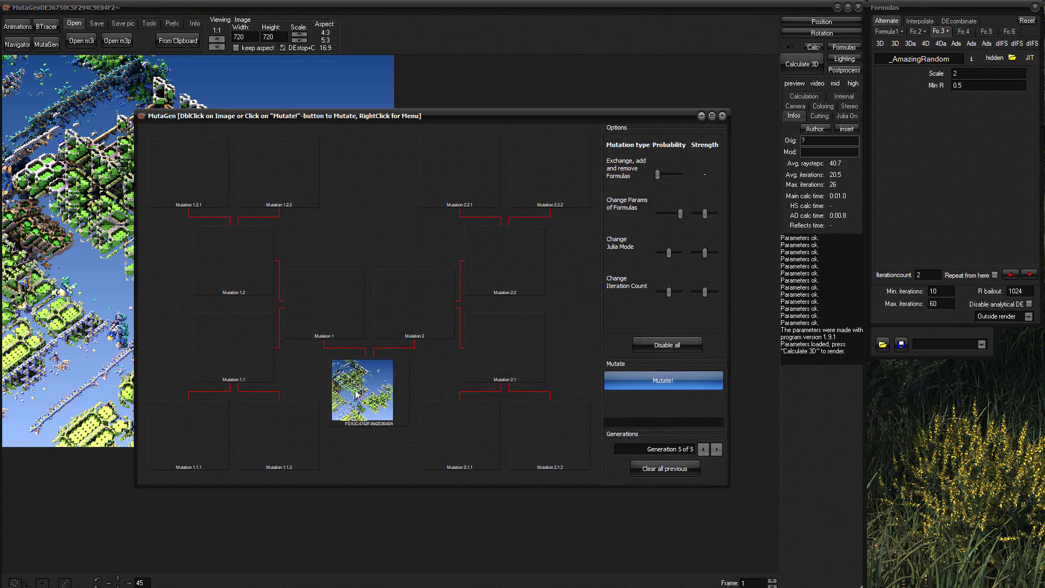
pyautogui.click(645, 380)
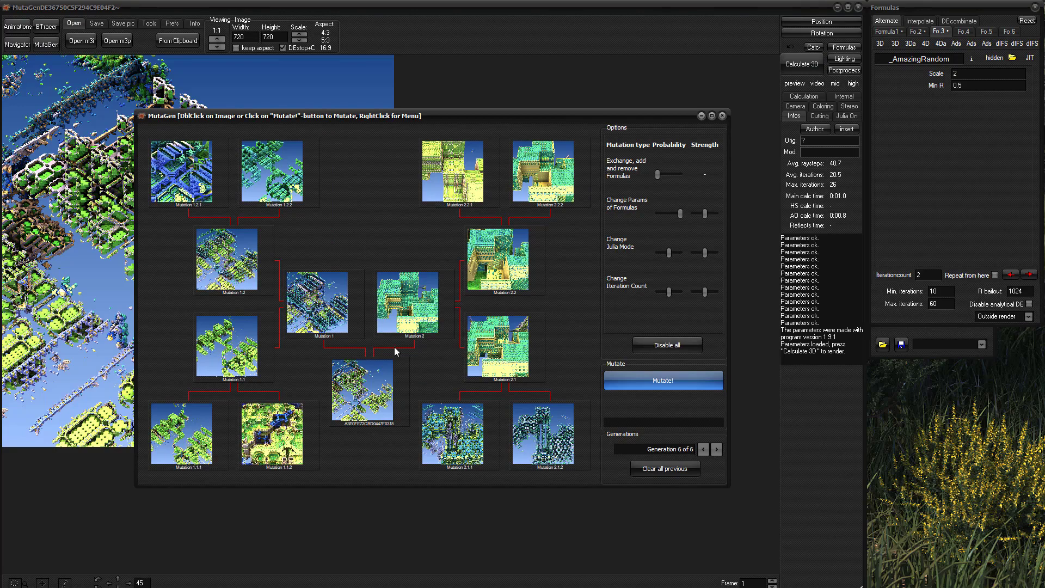
pyautogui.doubleClick(176, 169)
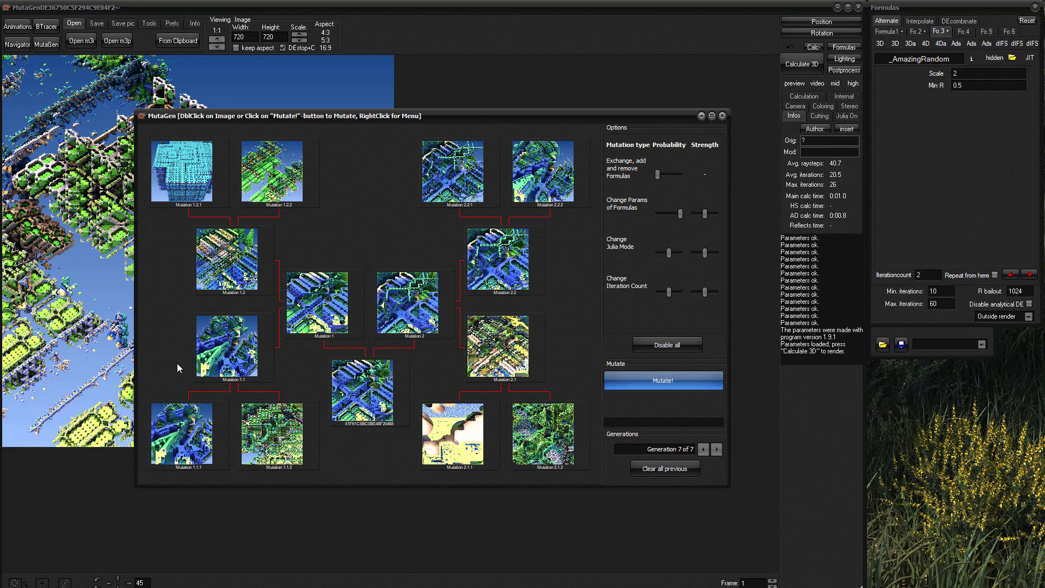
pyautogui.doubleClick(491, 340)
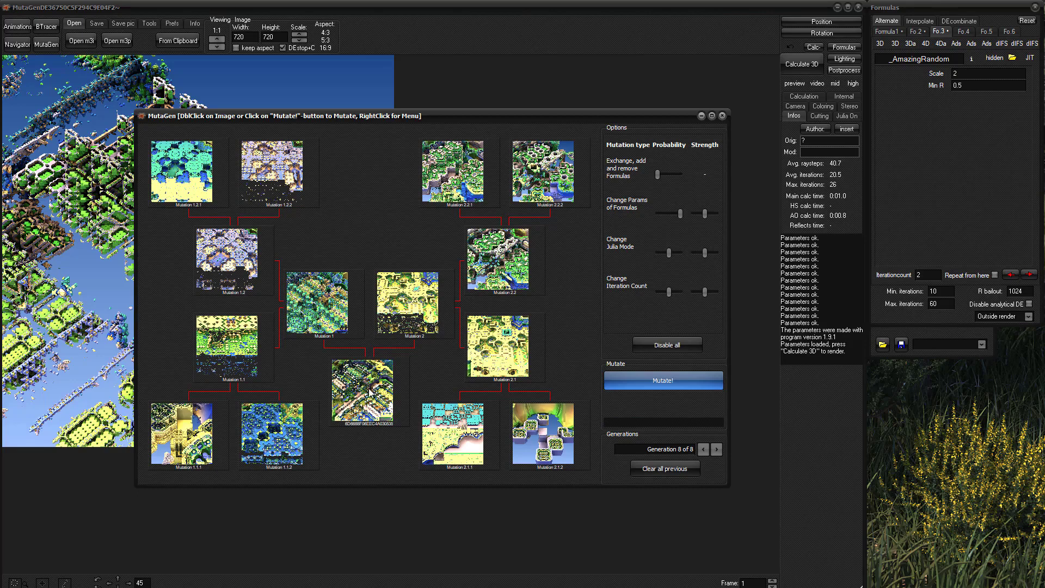
# - Send the parent fractal of the newest MutaGen generation to the main editor and calculate it in 3D
pyautogui.rightClick(369, 392)
pyautogui.click(381, 393)
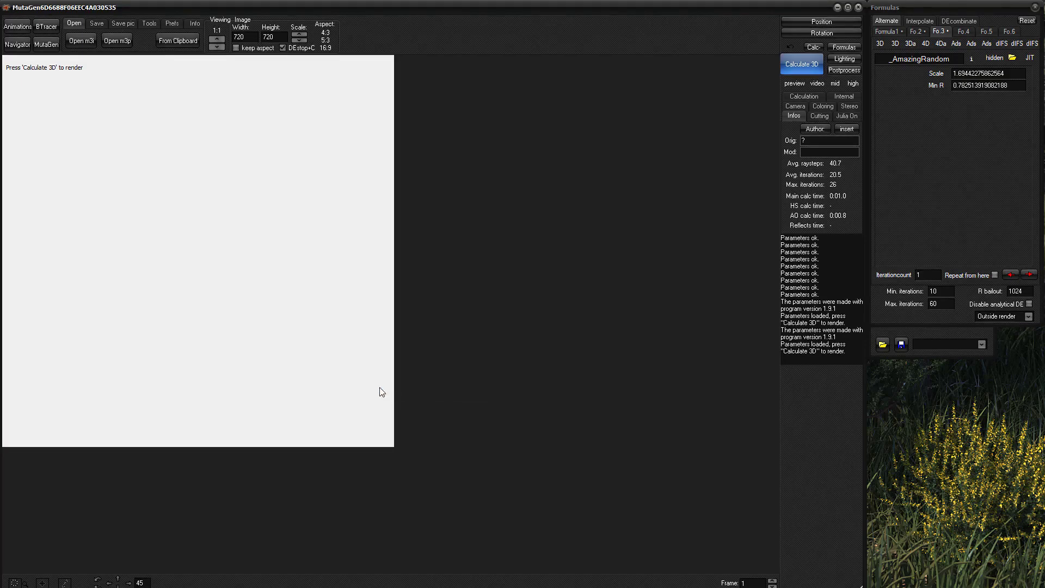
pyautogui.click(795, 64)
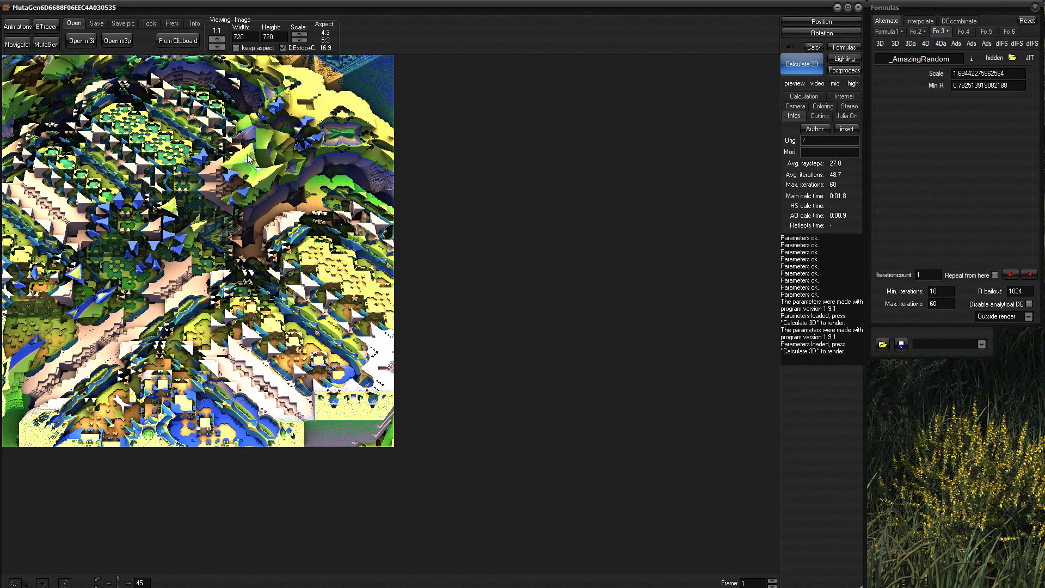
# - Breed further MutaGen generations from the current fractal, Mutation 1, its parent again, and Mutation 1.1
pyautogui.click(47, 44)
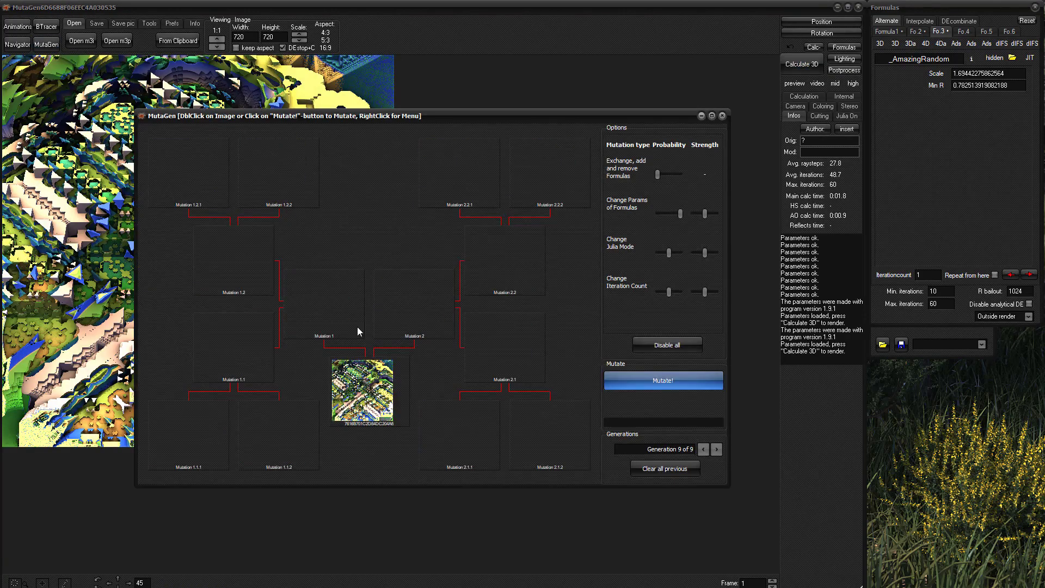
pyautogui.doubleClick(363, 397)
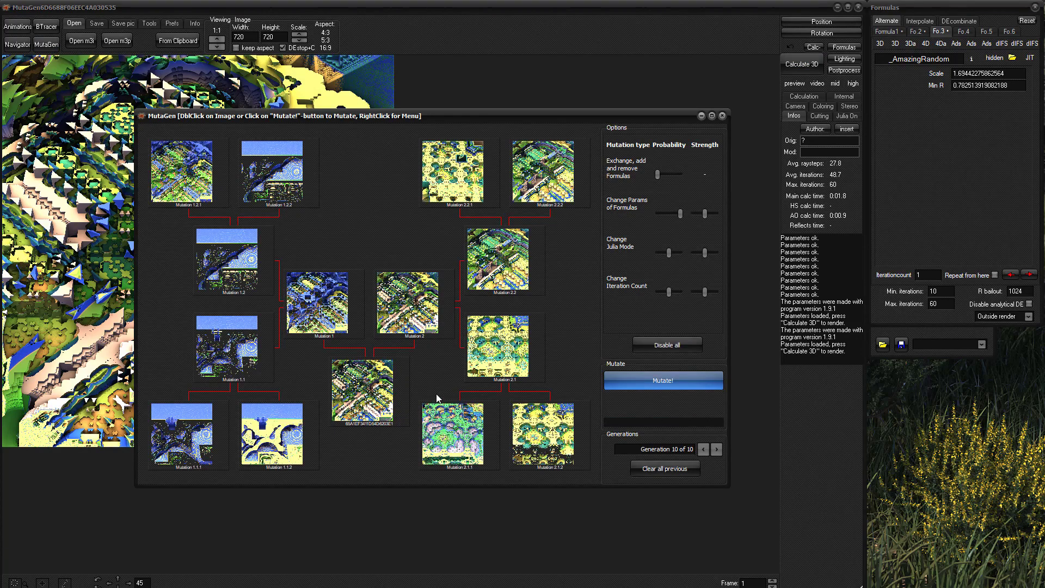
pyautogui.doubleClick(320, 313)
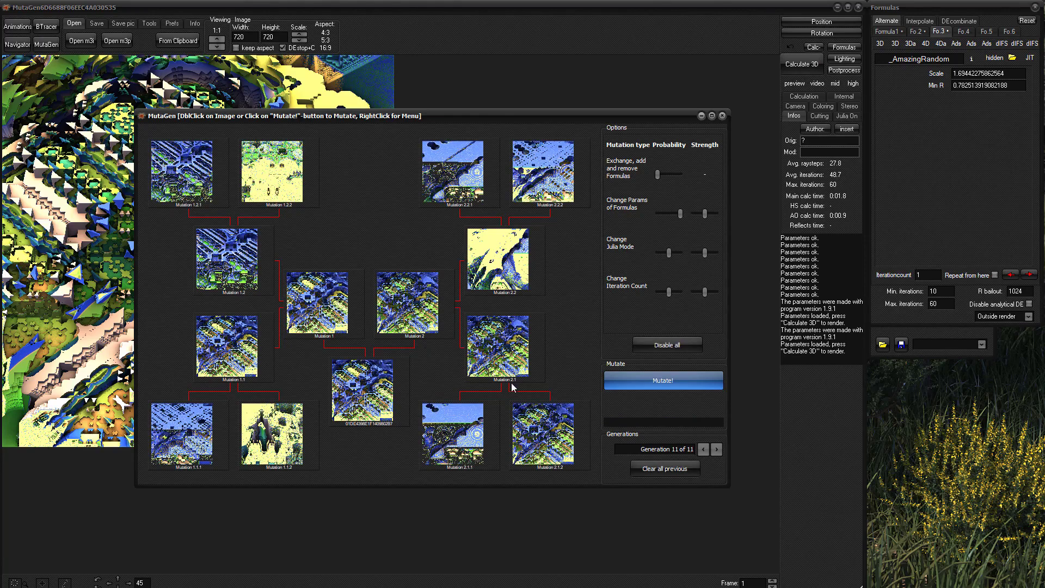
pyautogui.doubleClick(366, 396)
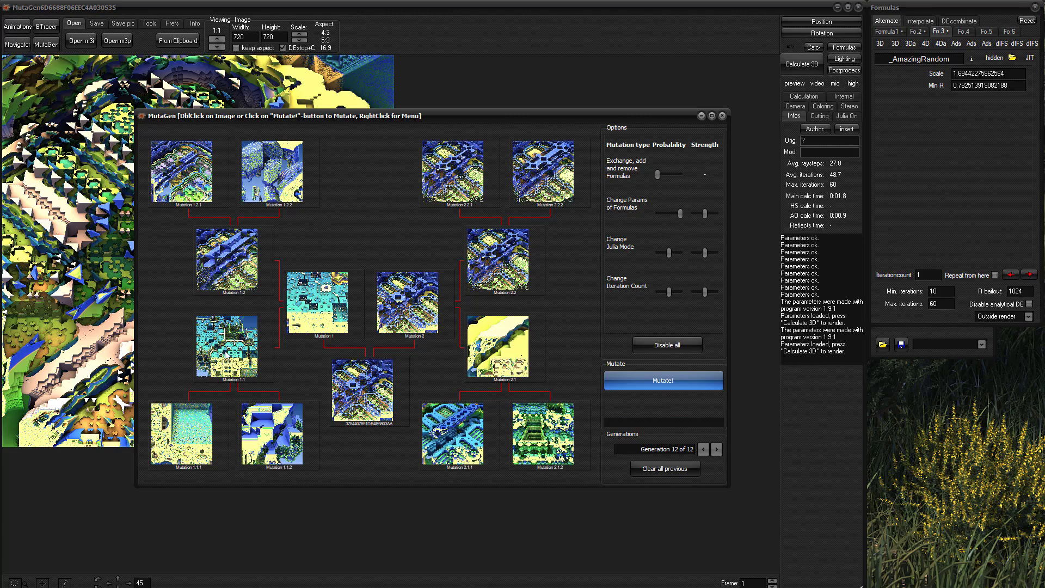
pyautogui.doubleClick(224, 354)
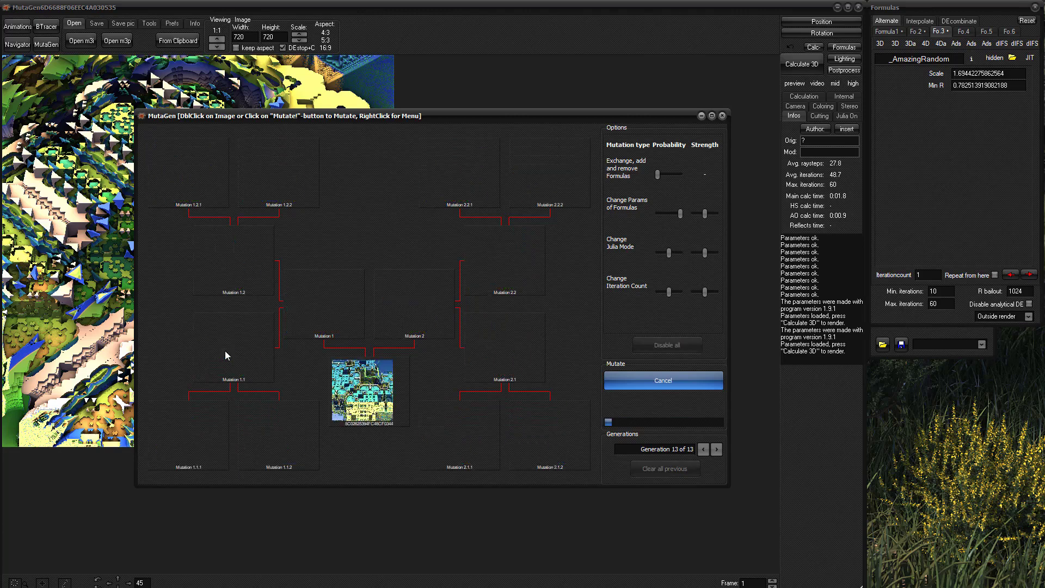
pyautogui.doubleClick(358, 393)
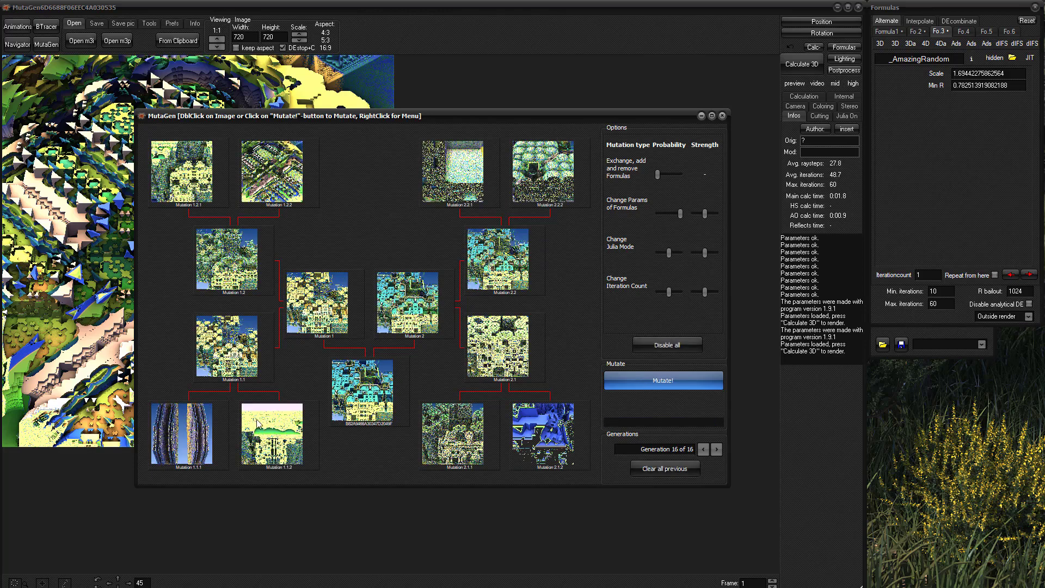
# - Send the parent fractal of MutaGen generation 16 to the main editor and calculate it in 3D
pyautogui.rightClick(355, 400)
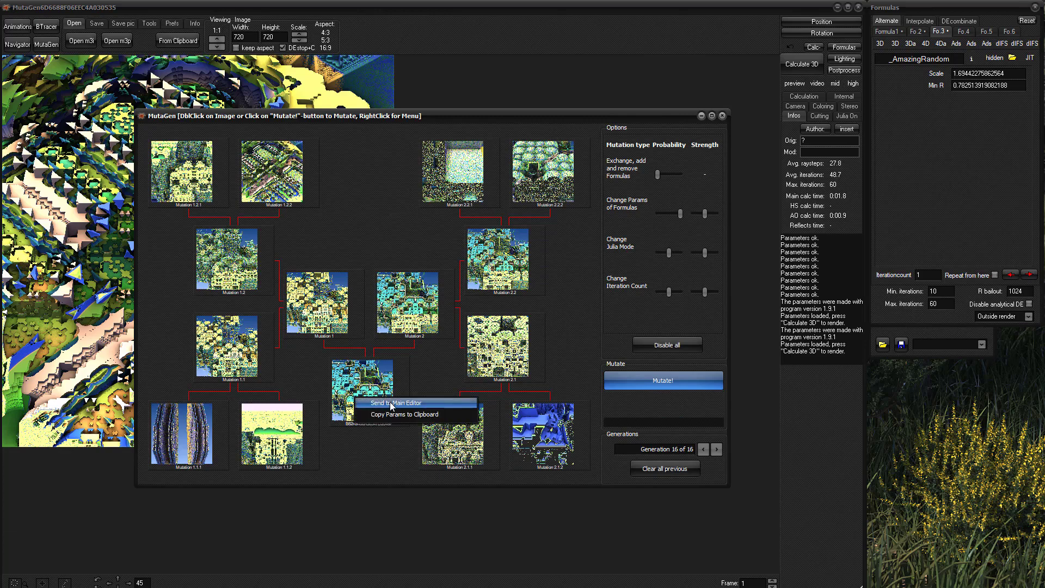
pyautogui.click(391, 403)
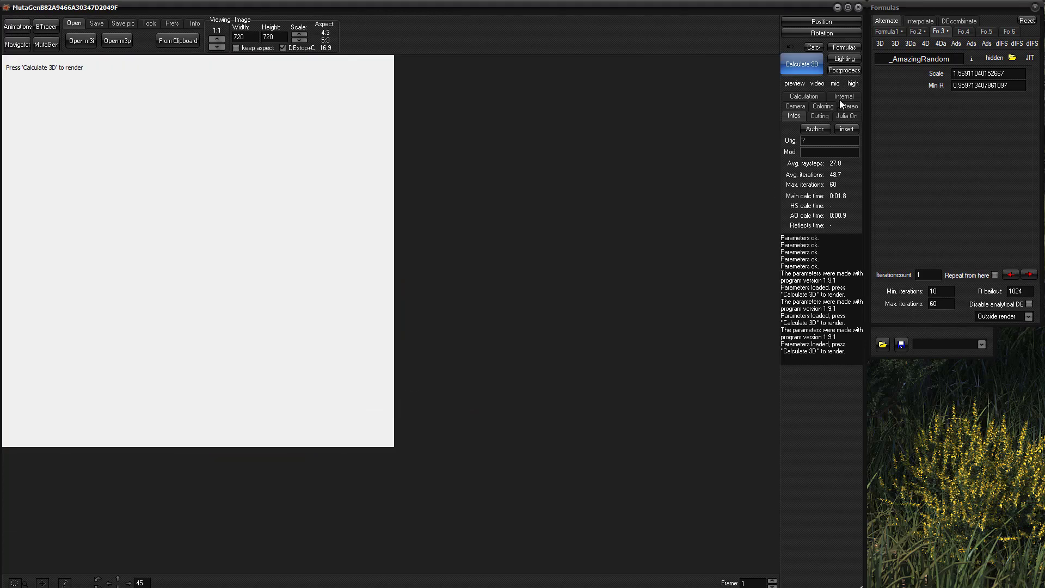
pyautogui.click(801, 63)
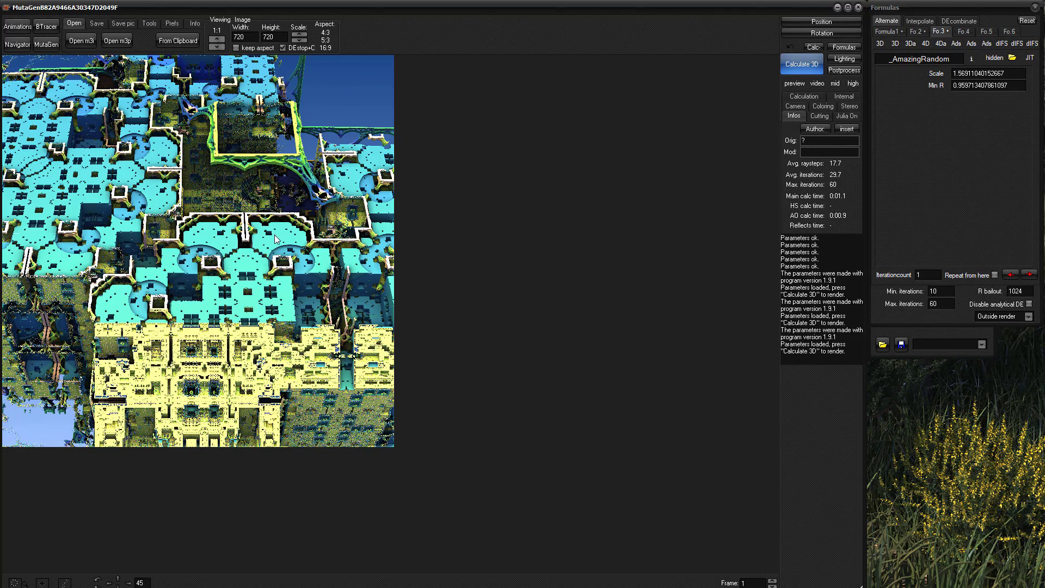
# - Try out the saved light parameter presets from +9+95 through 51 on the render, and settle on 3DprinterLook
pyautogui.click(982, 348)
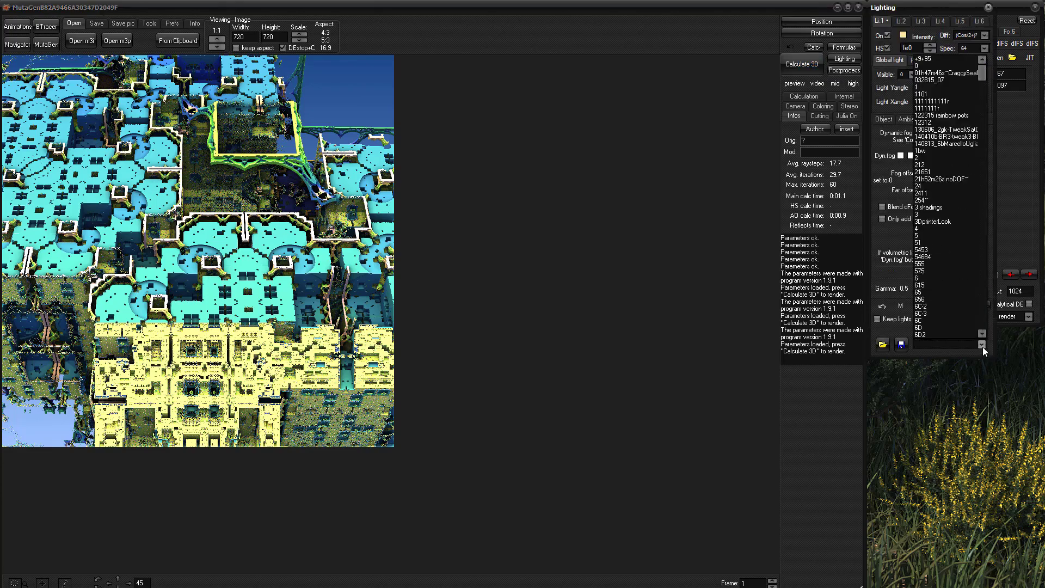
pyautogui.click(933, 58)
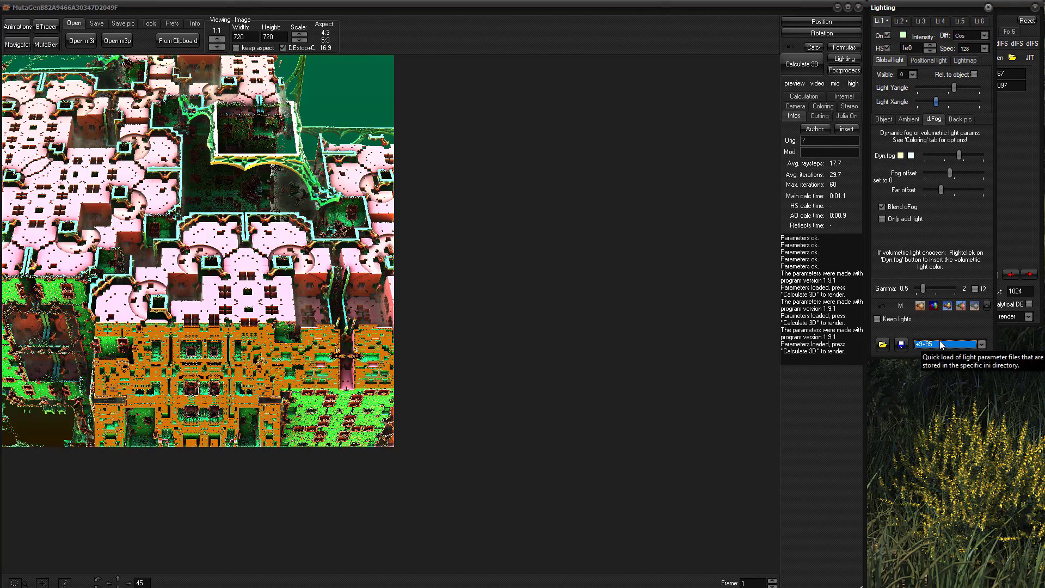
pyautogui.scroll(-4, 941, 344)
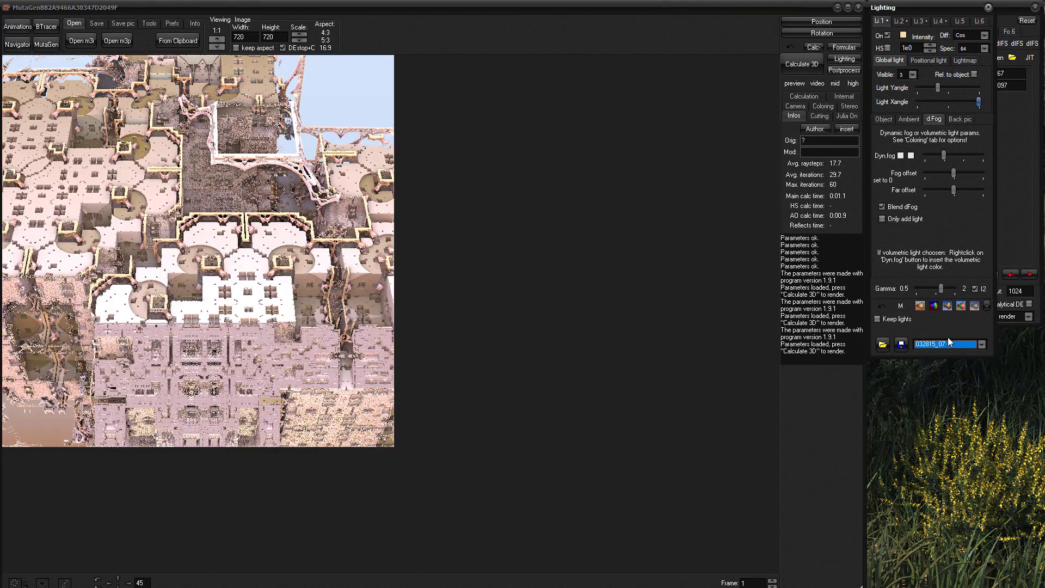
pyautogui.scroll(-2, 949, 343)
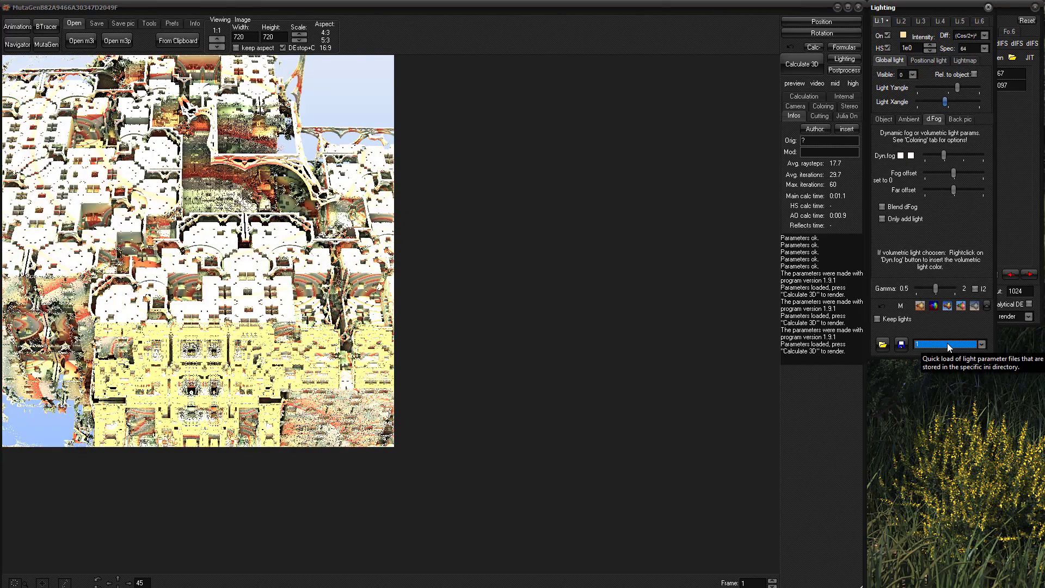
pyautogui.scroll(-2, 949, 343)
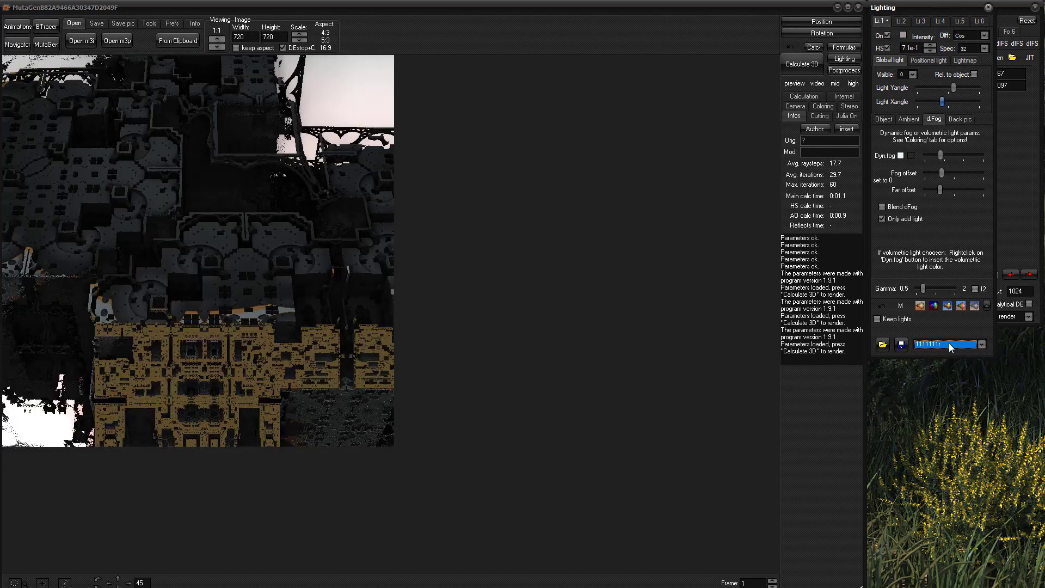
pyautogui.scroll(-2, 952, 345)
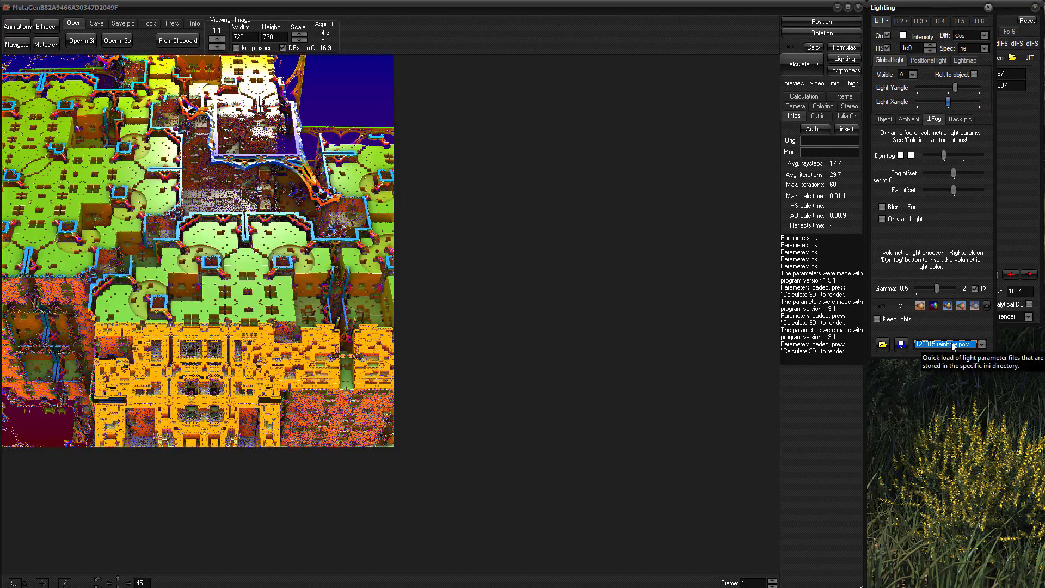
pyautogui.scroll(-1, 952, 346)
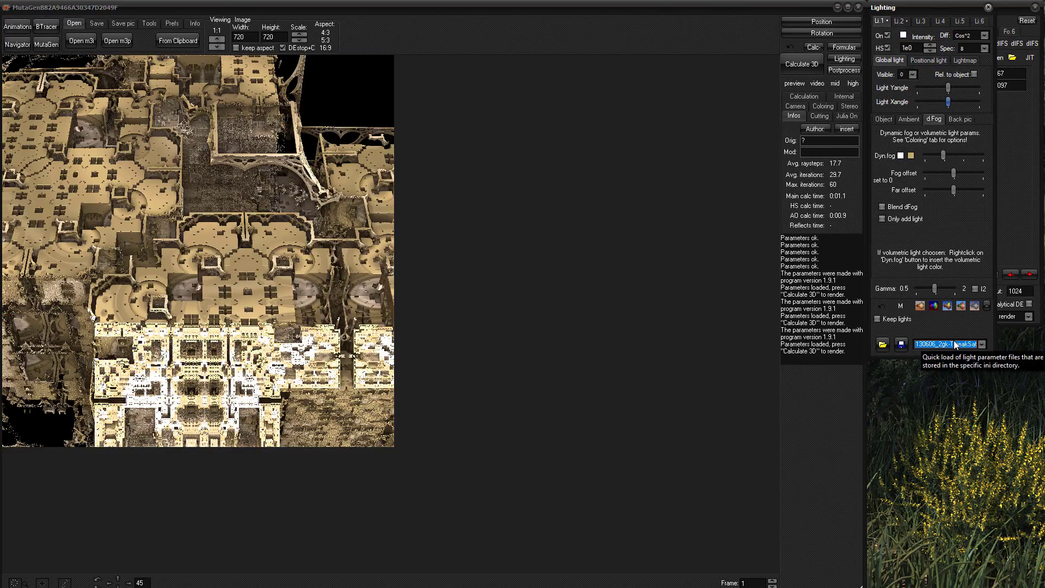
pyautogui.scroll(-3, 955, 344)
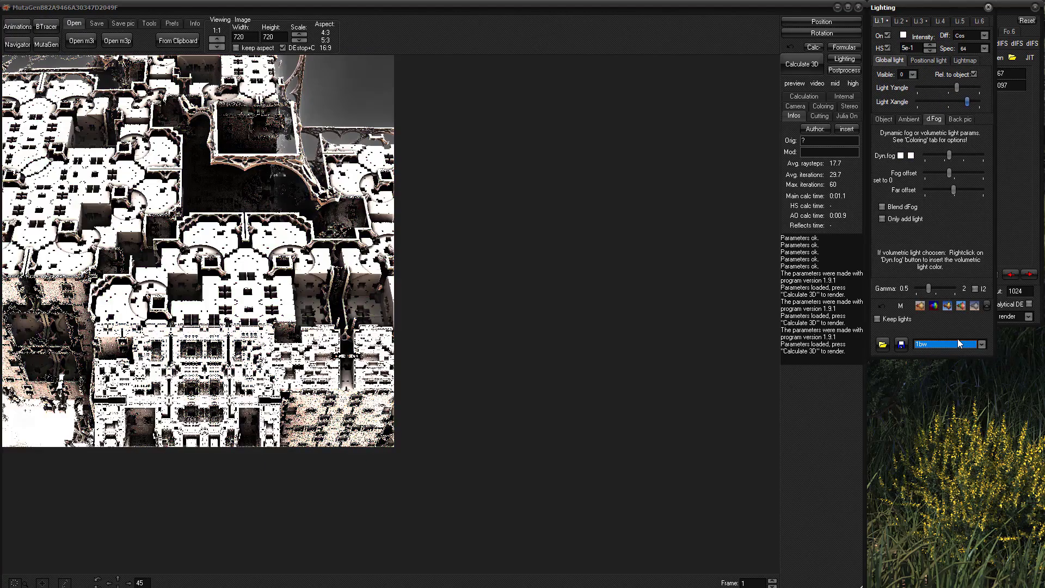
pyautogui.scroll(-1, 959, 343)
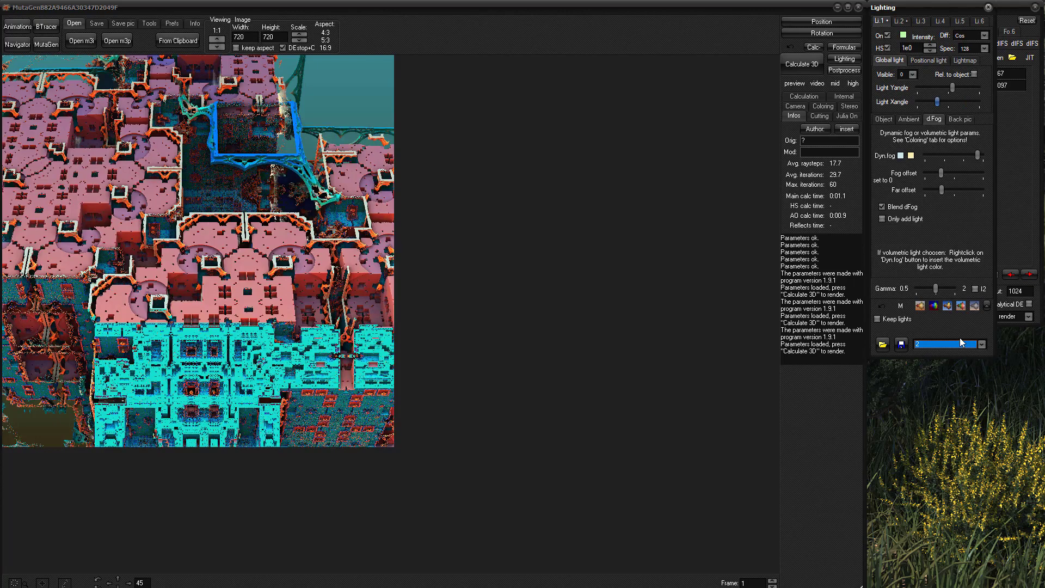
pyautogui.scroll(-3, 958, 348)
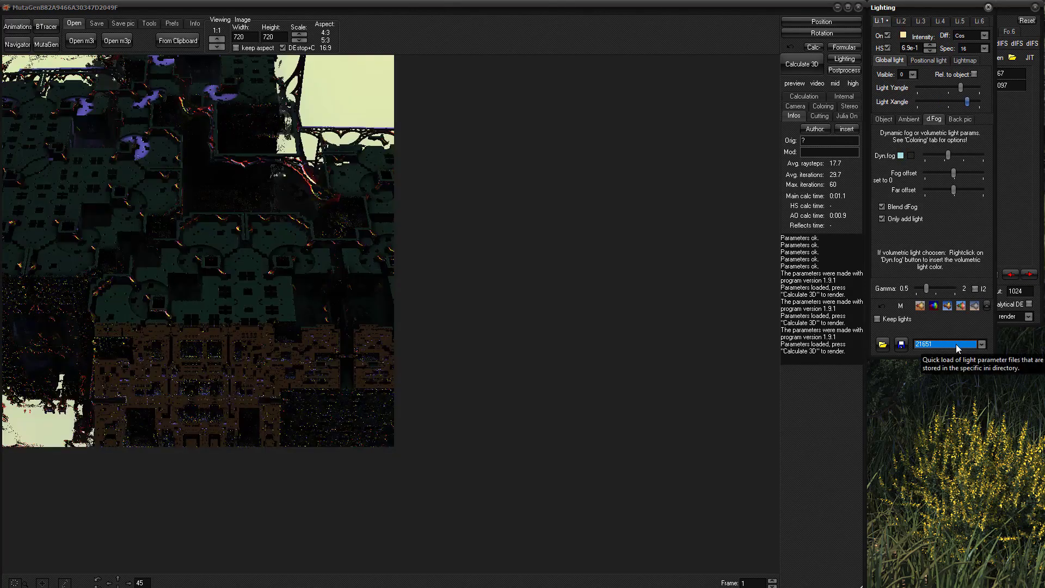
pyautogui.scroll(-2, 957, 348)
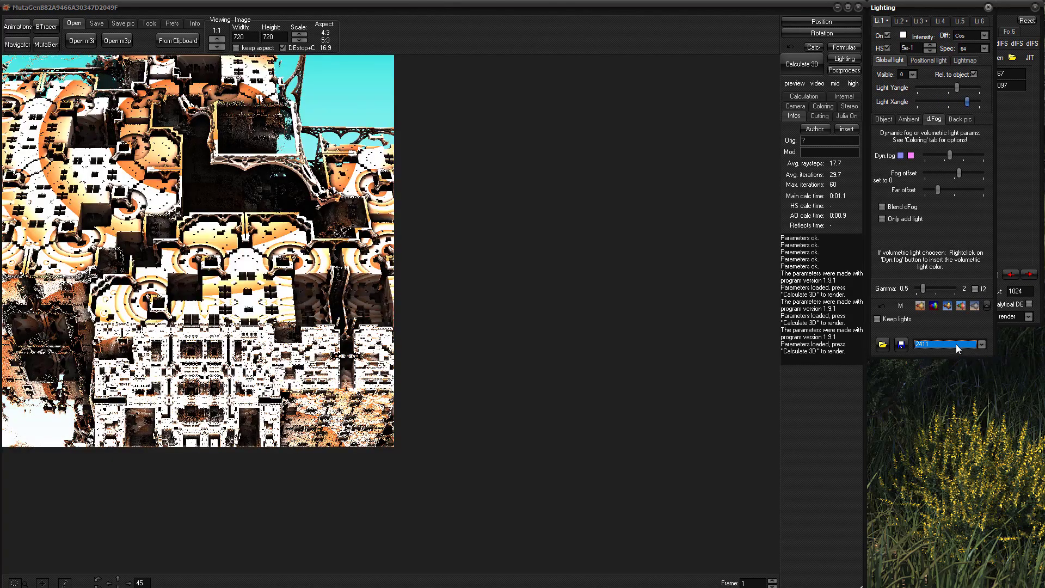
pyautogui.scroll(-2, 957, 347)
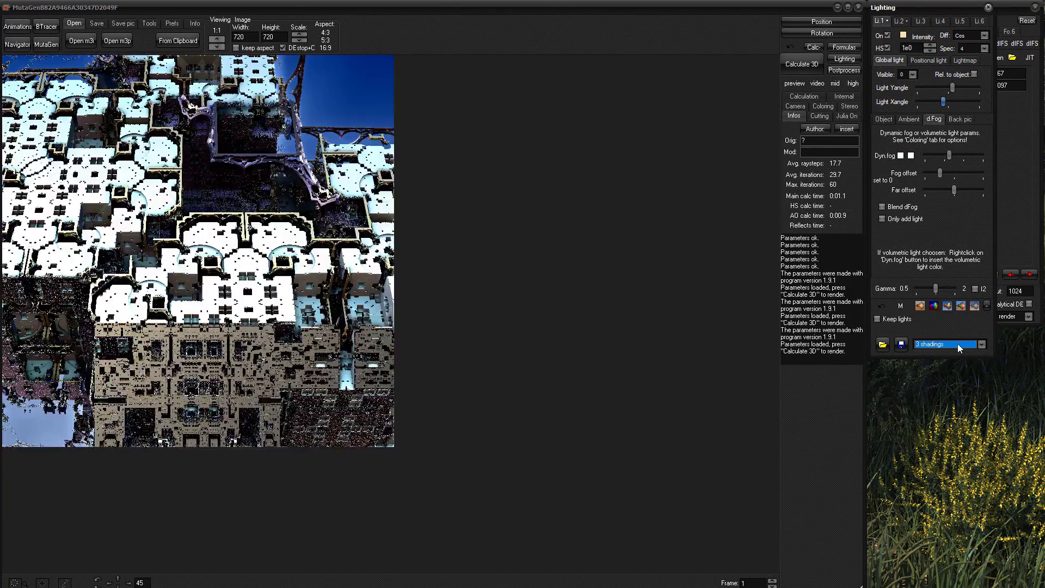
pyautogui.scroll(-3, 959, 347)
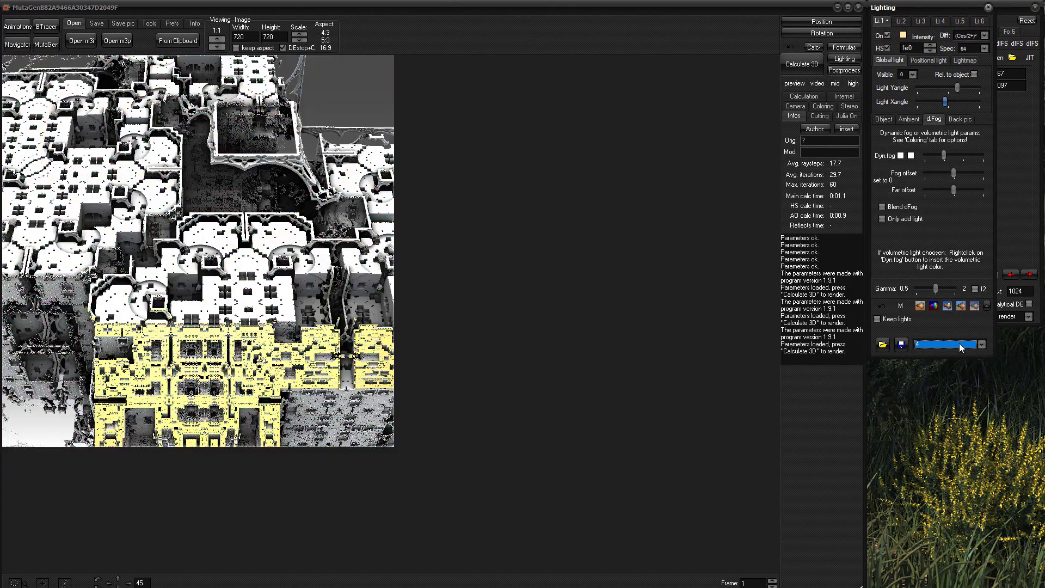
pyautogui.scroll(-2, 960, 346)
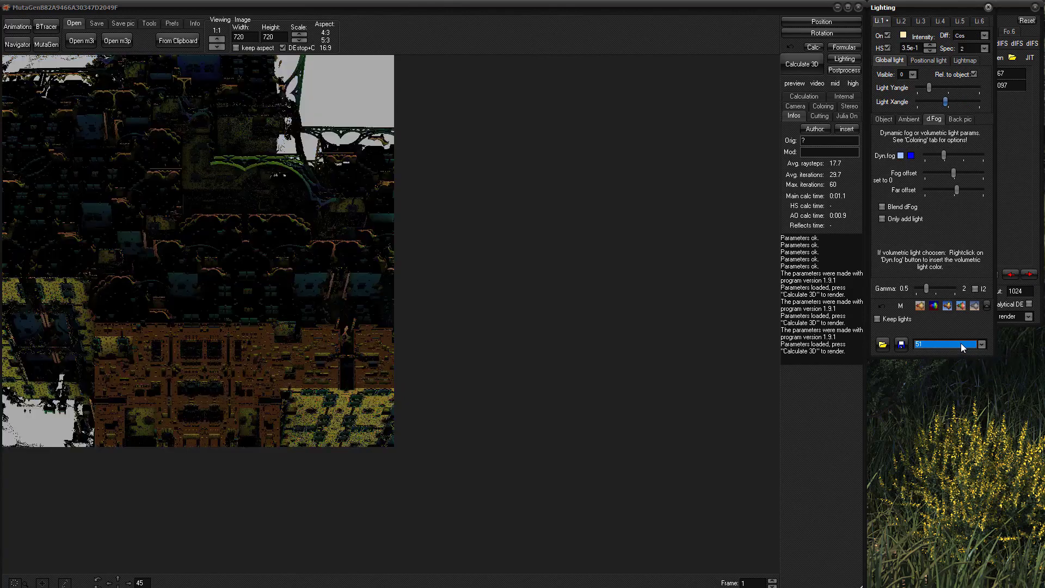
pyautogui.scroll(3, 962, 347)
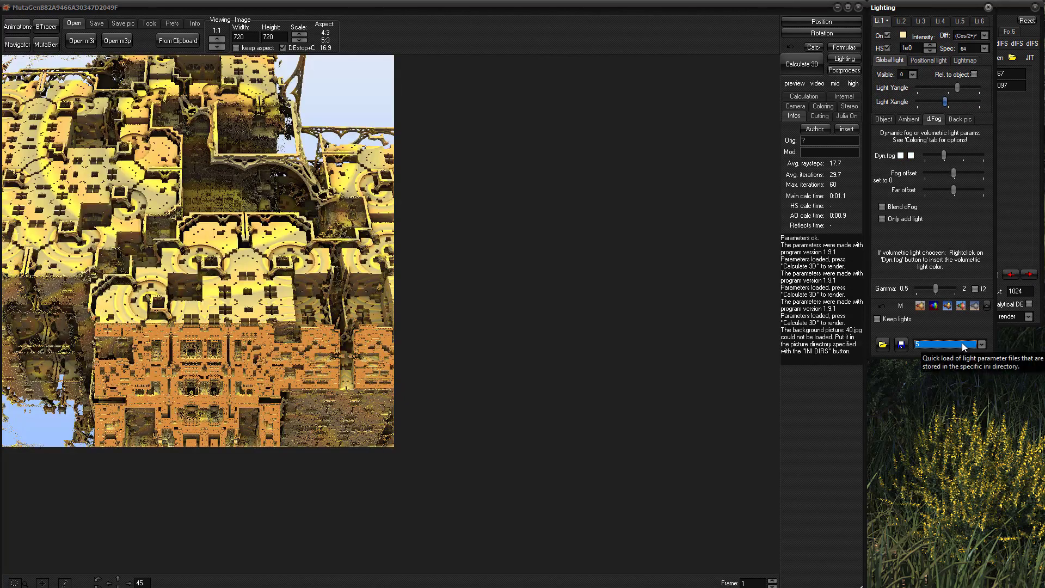
pyautogui.scroll(1, 962, 347)
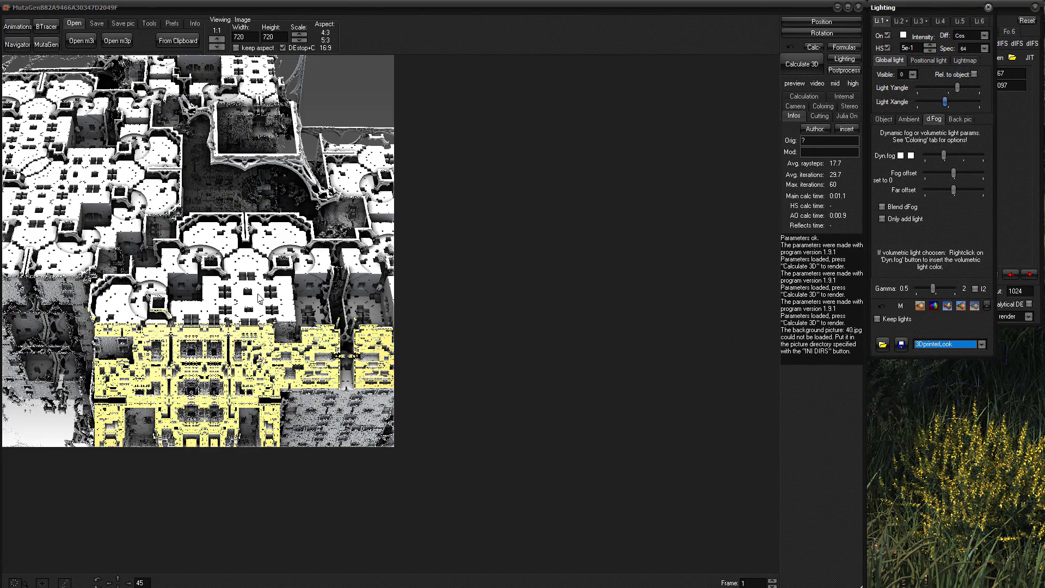
# - Insert the main editor's parameters into the Navigator to preview the mutated fractal, and close the Navigator
pyautogui.click(17, 45)
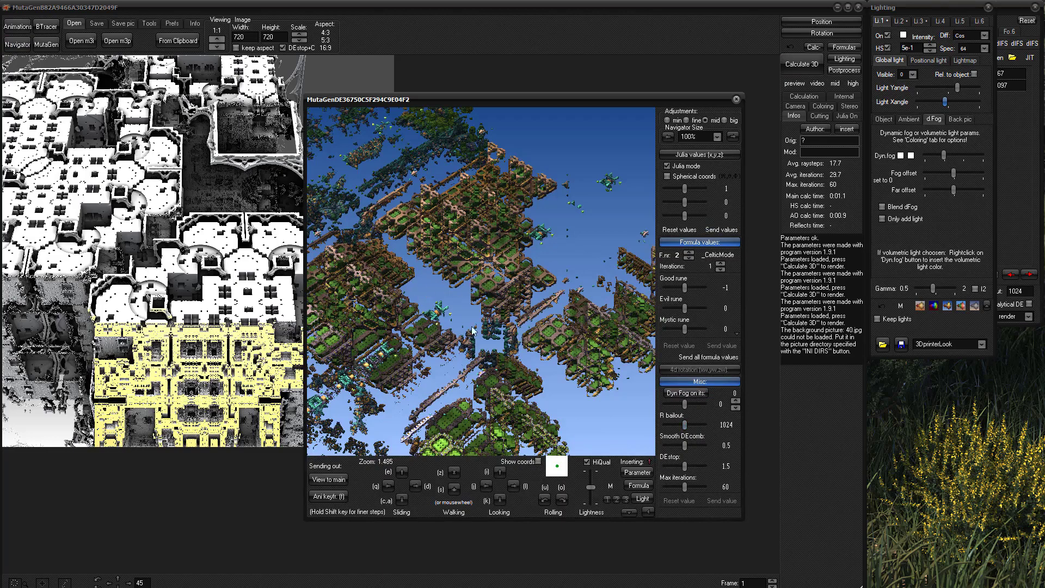
pyautogui.click(646, 477)
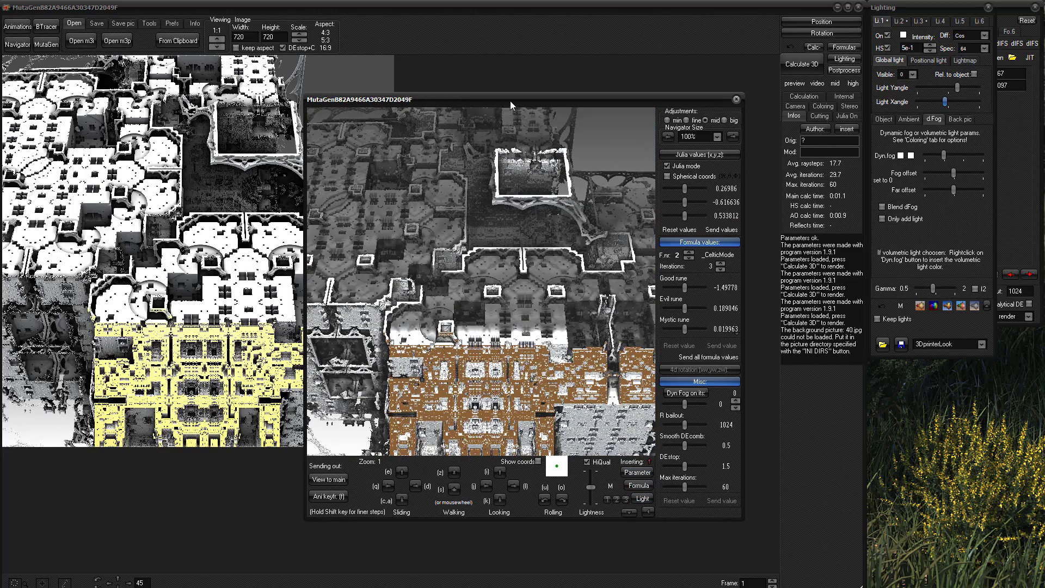
pyautogui.moveTo(511, 100); pyautogui.dragTo(585, 34)
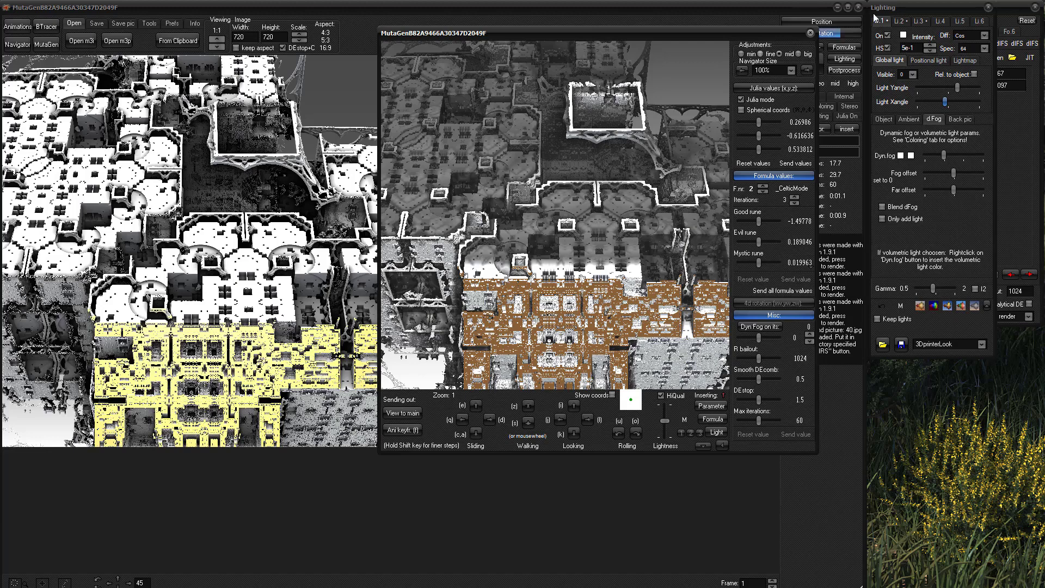
pyautogui.click(811, 32)
# - Apply the high quality render preset and set the image size to 720 by 720
pyautogui.click(817, 83)
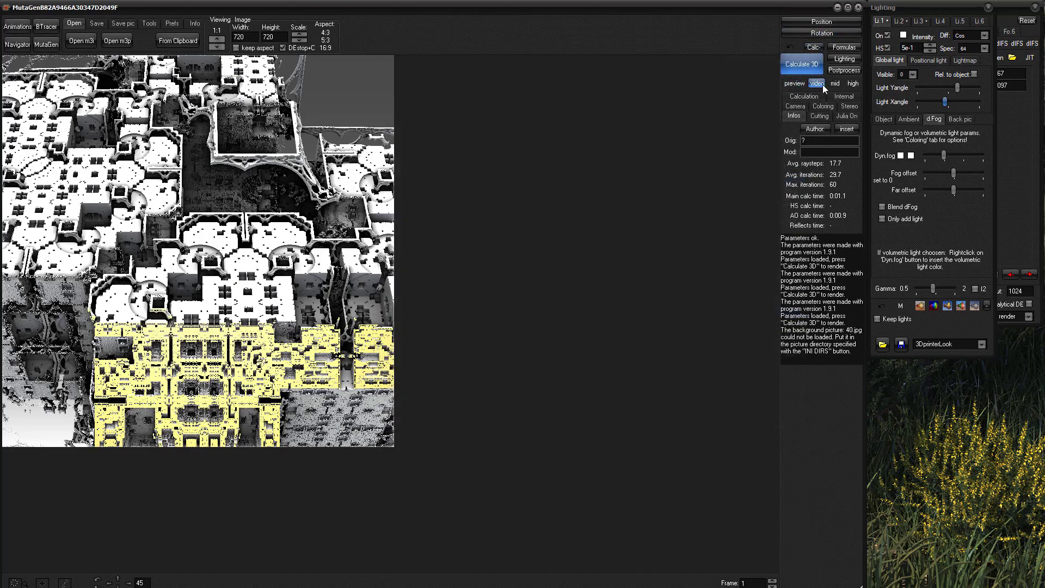
pyautogui.click(853, 84)
pyautogui.click(853, 84)
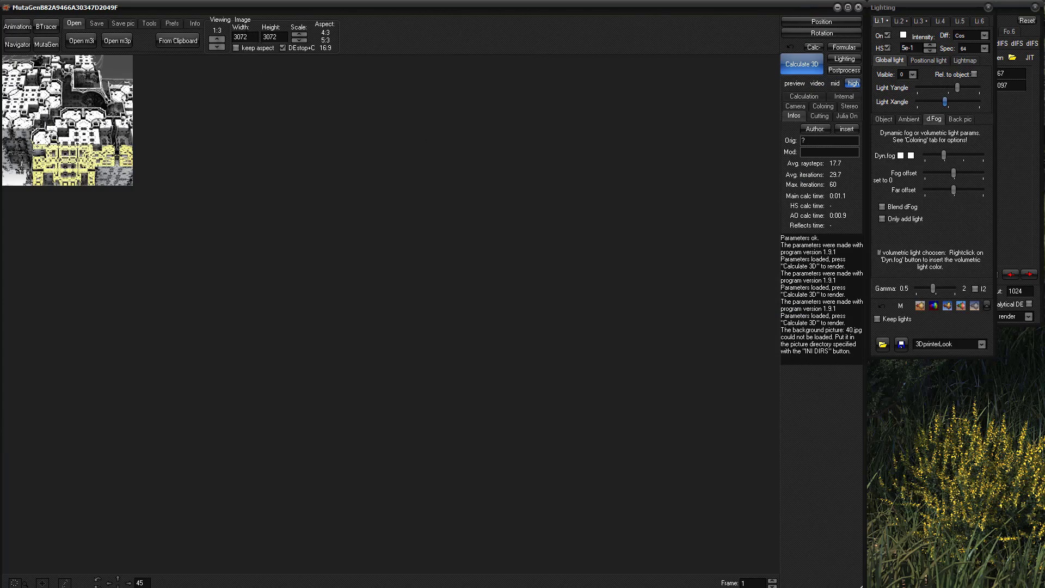
pyautogui.doubleClick(240, 36)
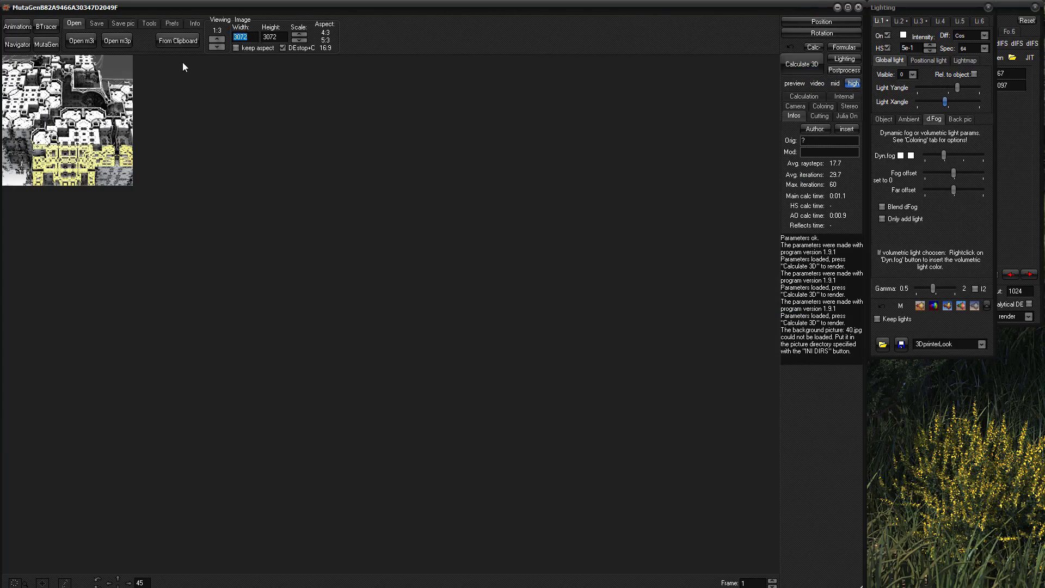
pyautogui.write('720')
pyautogui.press('Tab')
pyautogui.write('720')
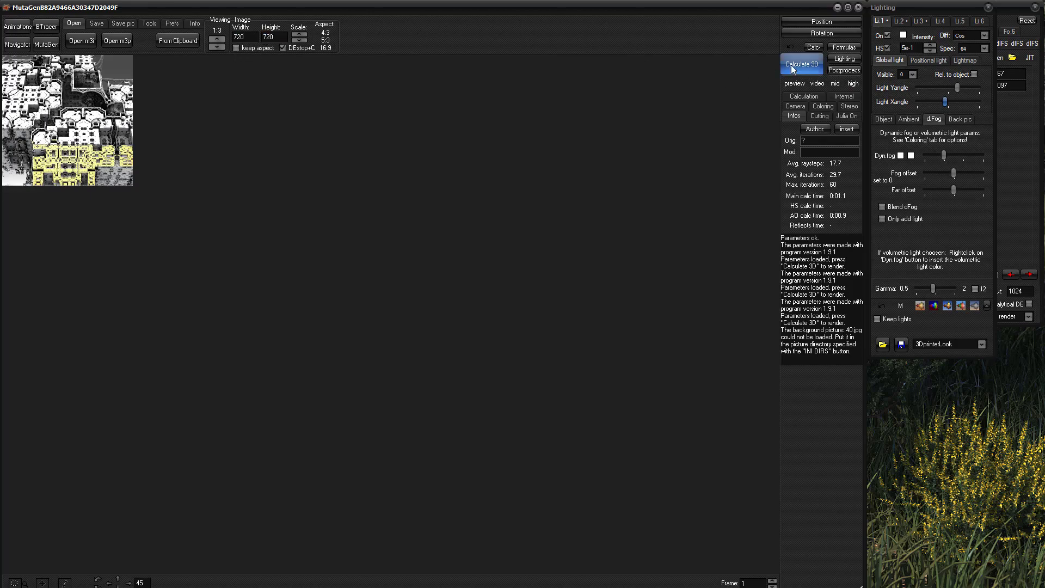
# - Calculate the fractal in 3D with the high quality settings and display the render at 1:1
pyautogui.click(793, 68)
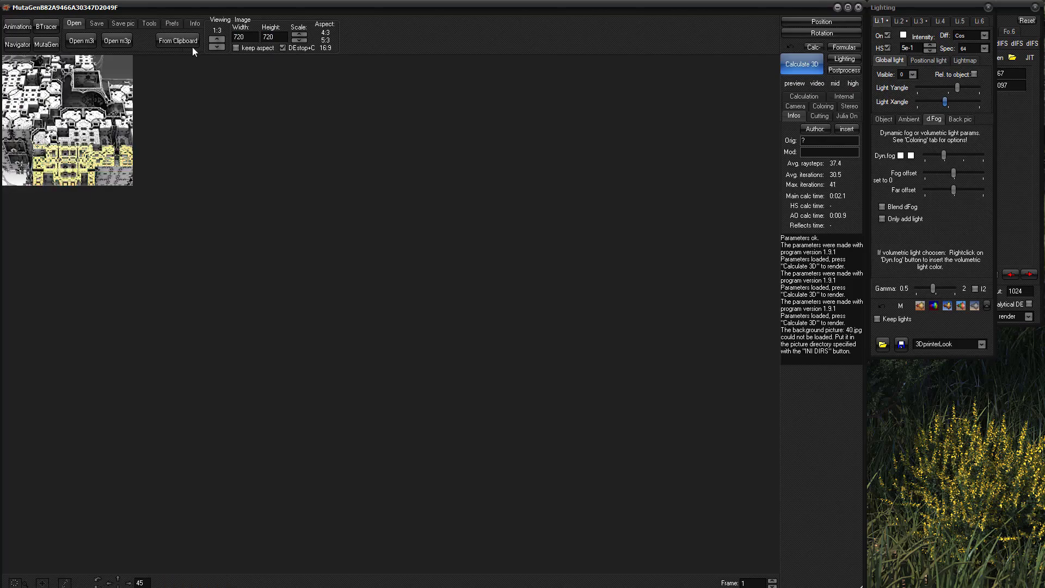
pyautogui.click(216, 39)
pyautogui.click(216, 39)
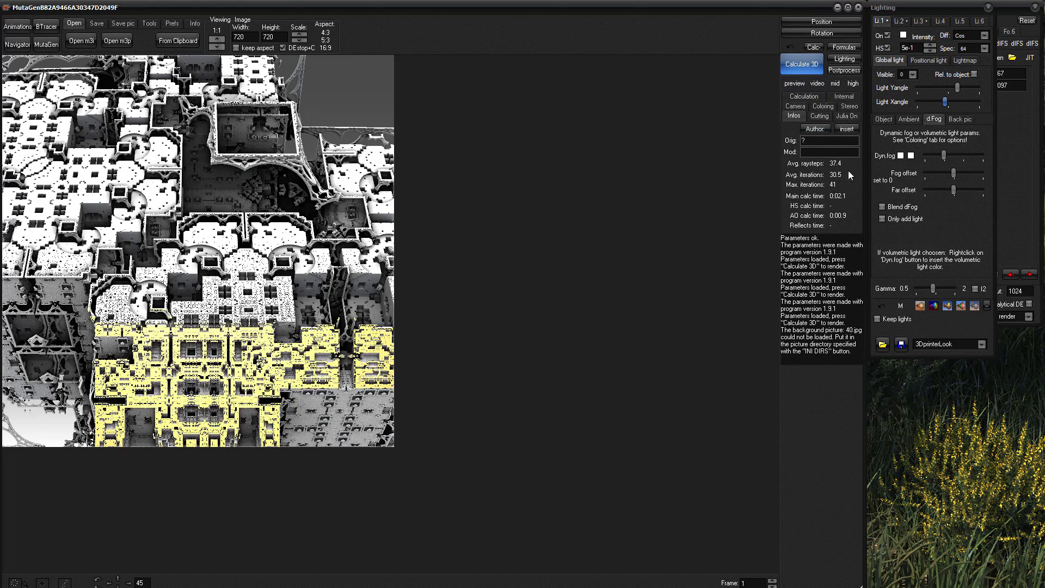
# - Show the calculation settings, apply the preview quality preset and calculate the fractal in 3D
pyautogui.click(800, 97)
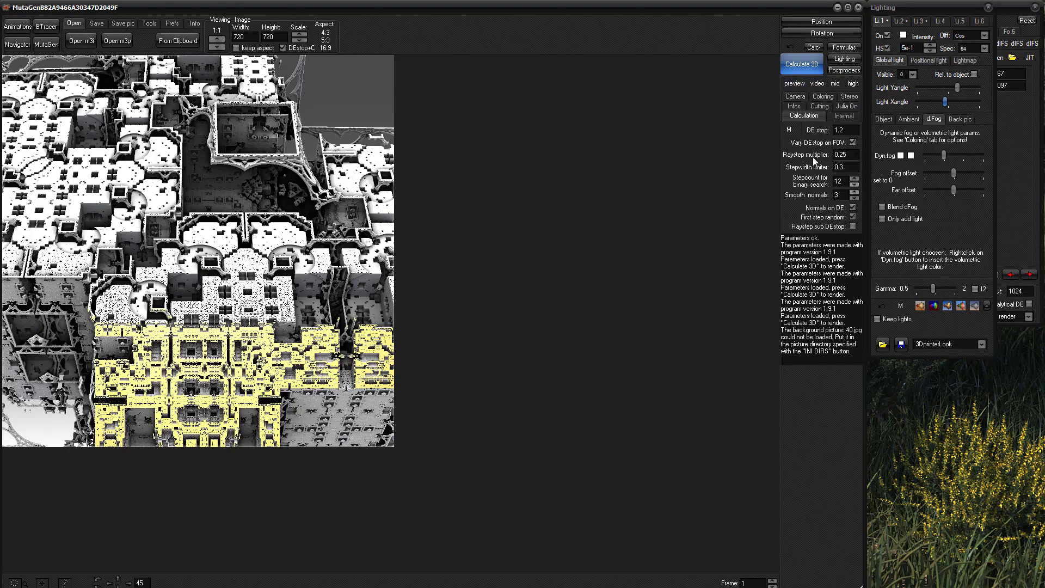
pyautogui.click(787, 85)
pyautogui.click(801, 65)
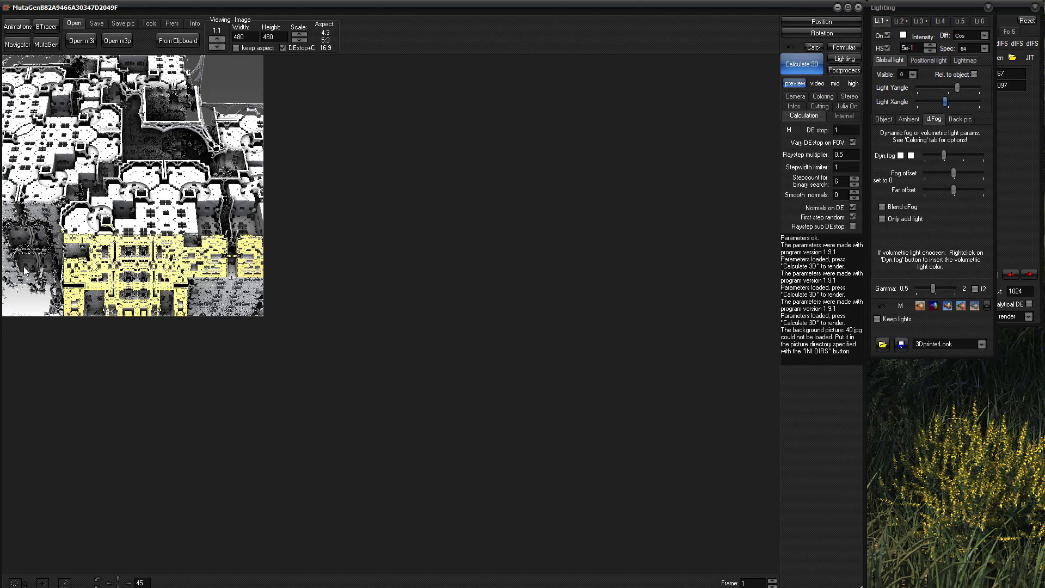
# - Set the image size to 1000 by 1000 and recalculate the fractal in 3D with the preview settings
pyautogui.doubleClick(239, 36)
pyautogui.write('1000')
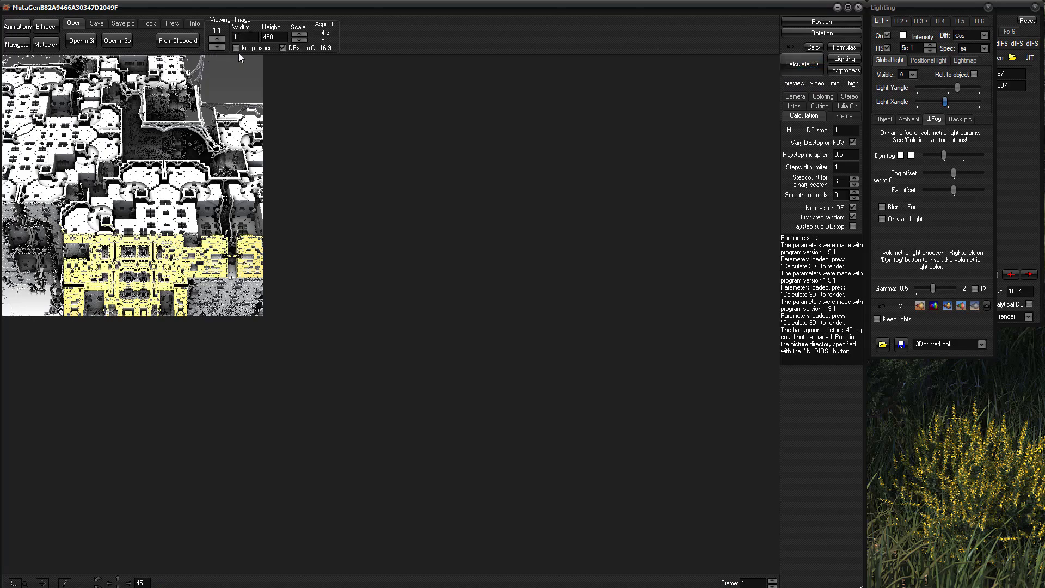
pyautogui.write('000')
pyautogui.write('1')
pyautogui.click(801, 64)
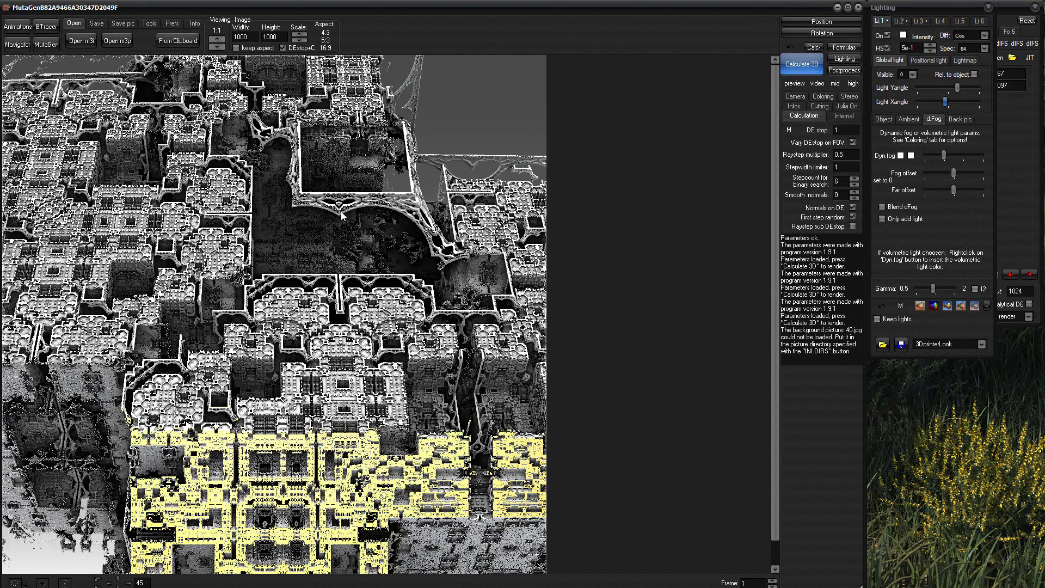
# - Apply the video quality preset, restore the image size to 1000 by 1000 and calculate the fractal in 3D
pyautogui.click(817, 83)
pyautogui.moveTo(248, 37); pyautogui.dragTo(219, 45)
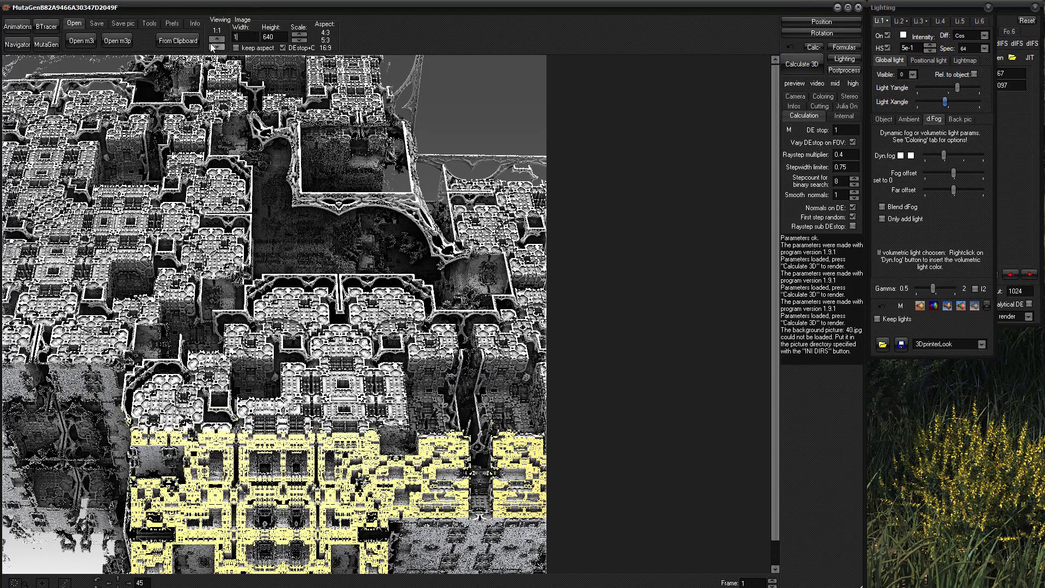
pyautogui.write('1000001000')
pyautogui.click(799, 65)
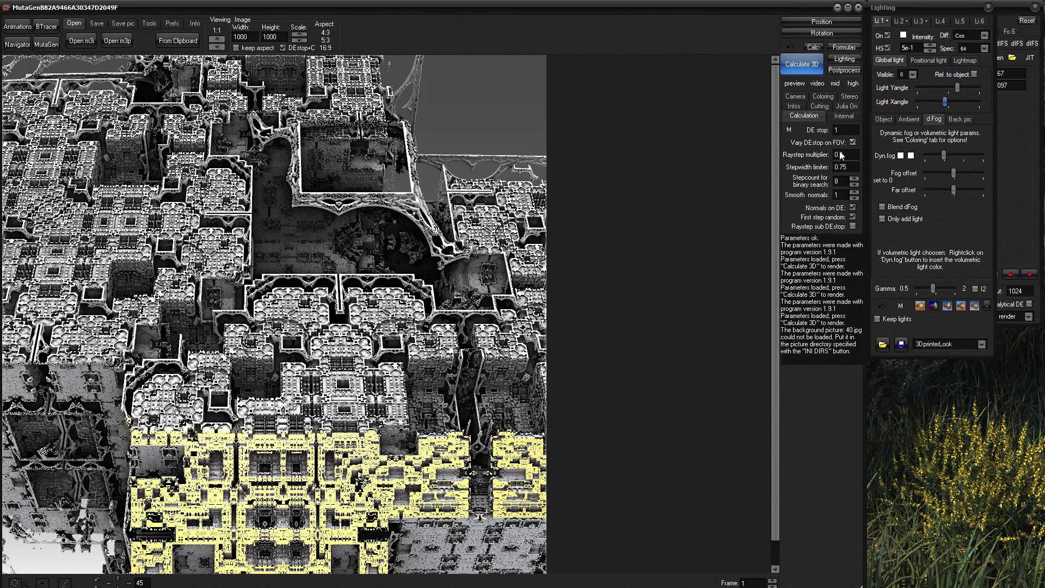
# - Apply the high quality preset and set the image size to 1000 by 1000
pyautogui.click(853, 83)
pyautogui.moveTo(850, 130); pyautogui.dragTo(811, 132)
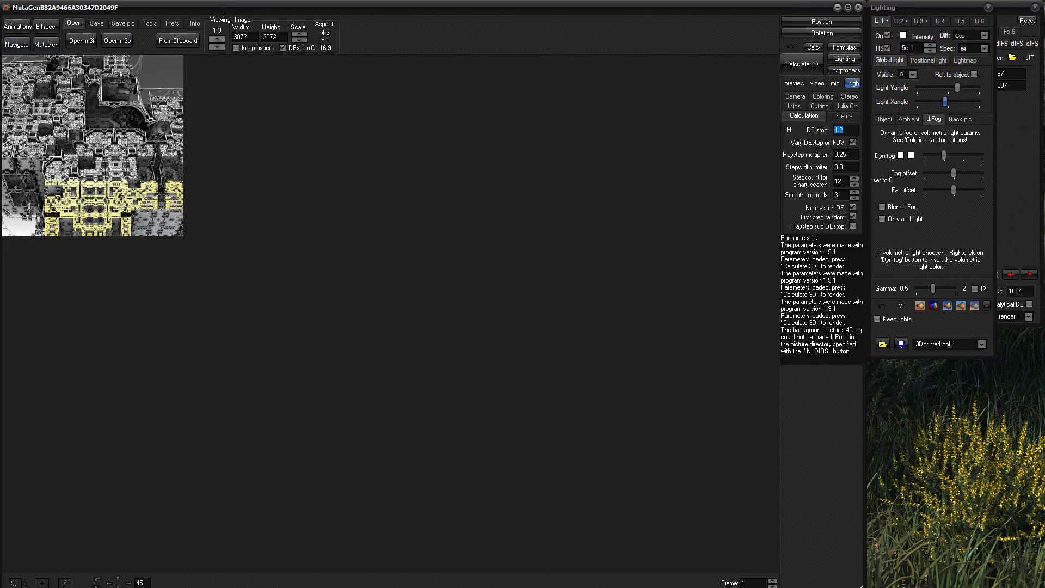
pyautogui.doubleClick(240, 36)
pyautogui.write('1000')
pyautogui.press('Tab')
pyautogui.write('100')
# - Display the image at 1:1 and calculate the fractal in 3D with the high quality settings
pyautogui.click(216, 39)
pyautogui.click(217, 38)
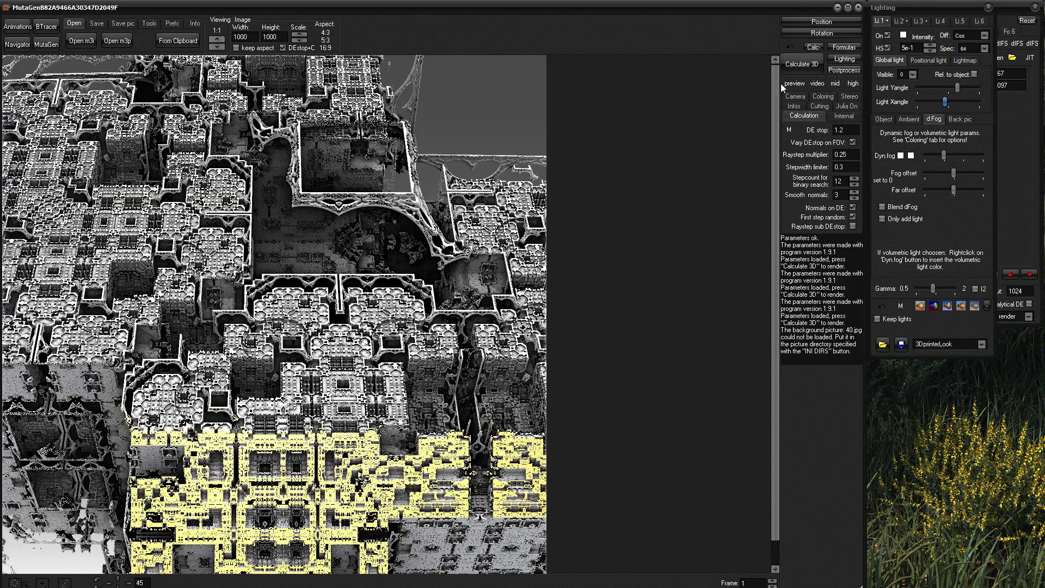
pyautogui.click(802, 65)
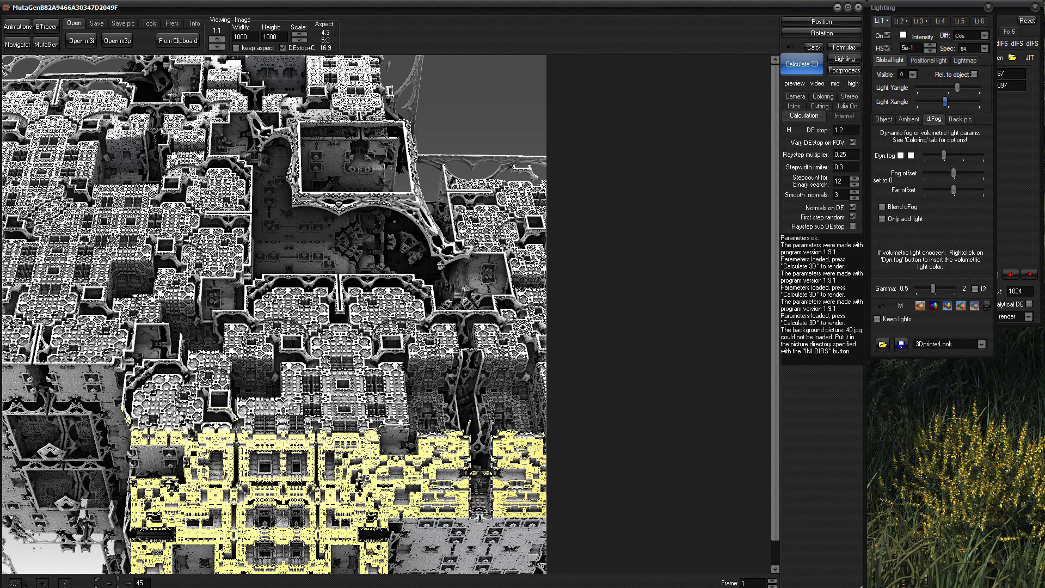
# - Turn on automatic hard shadow calculation in the post processing settings and calculate the hard shadows for Light 1
pyautogui.click(844, 71)
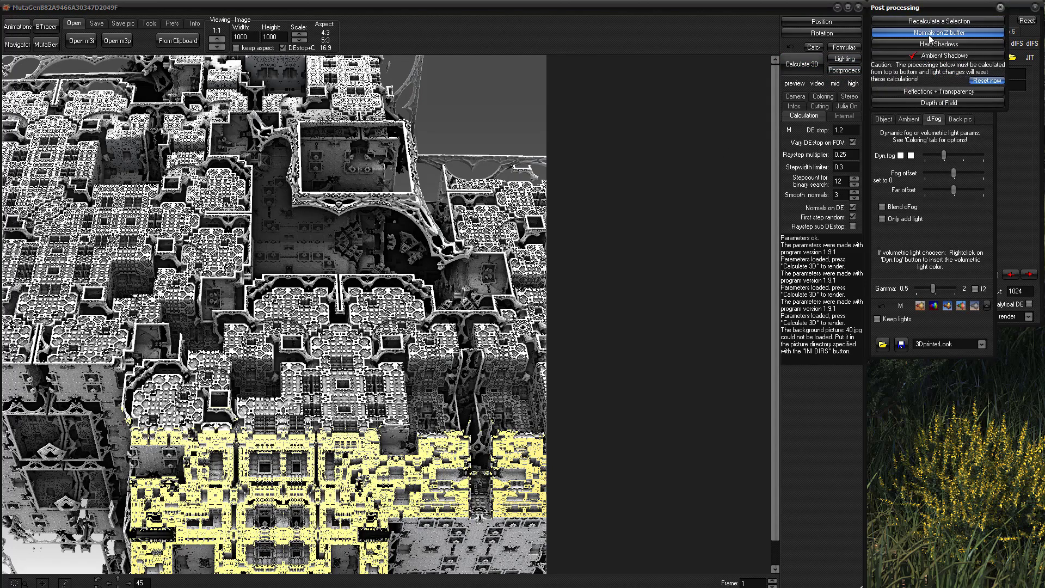
pyautogui.click(919, 46)
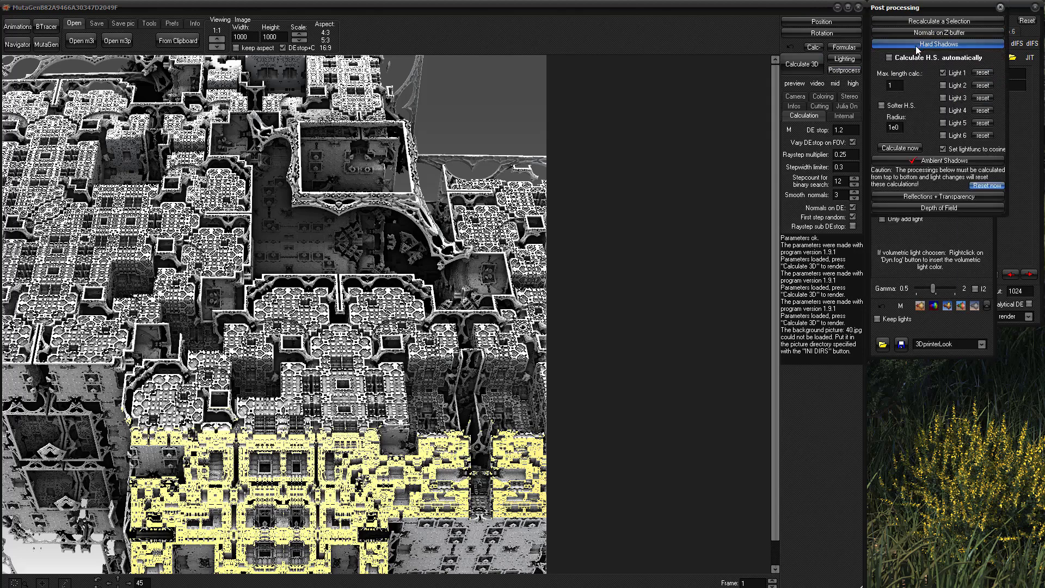
pyautogui.click(889, 57)
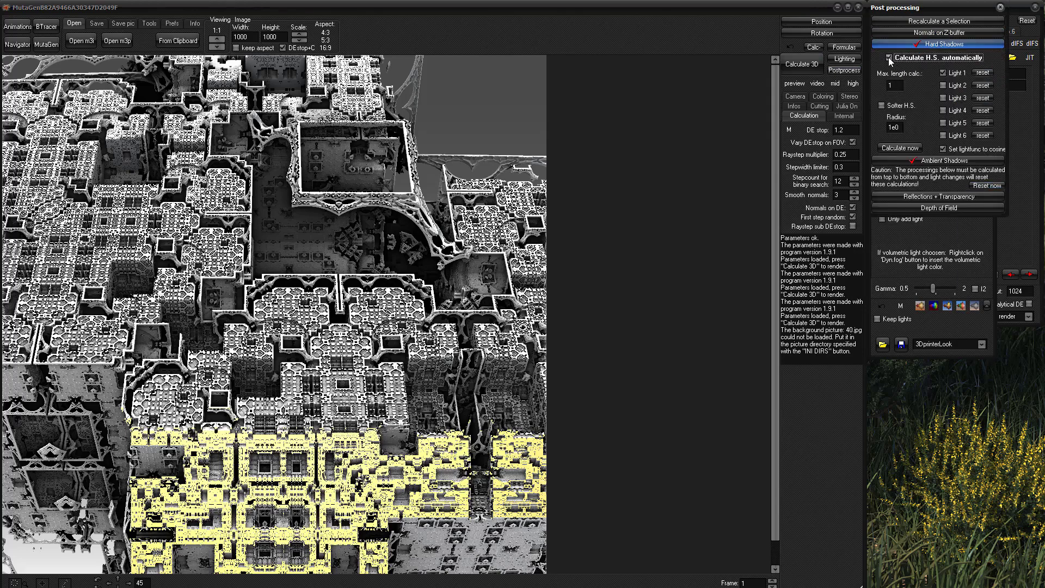
pyautogui.click(900, 149)
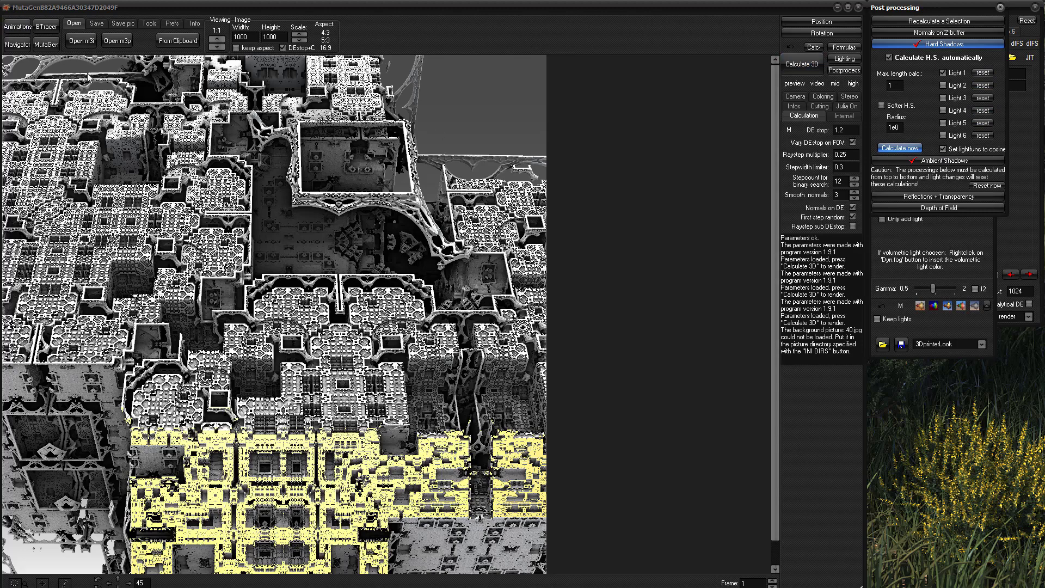
# - Open the Navigator and insert the main editor's parameters and lighting into it
pyautogui.click(11, 44)
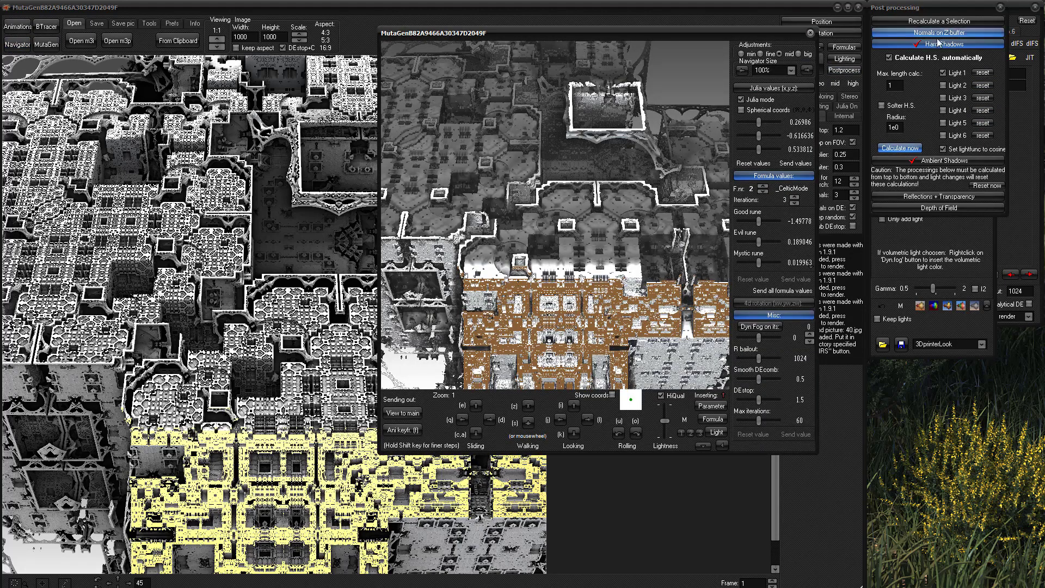
pyautogui.click(717, 406)
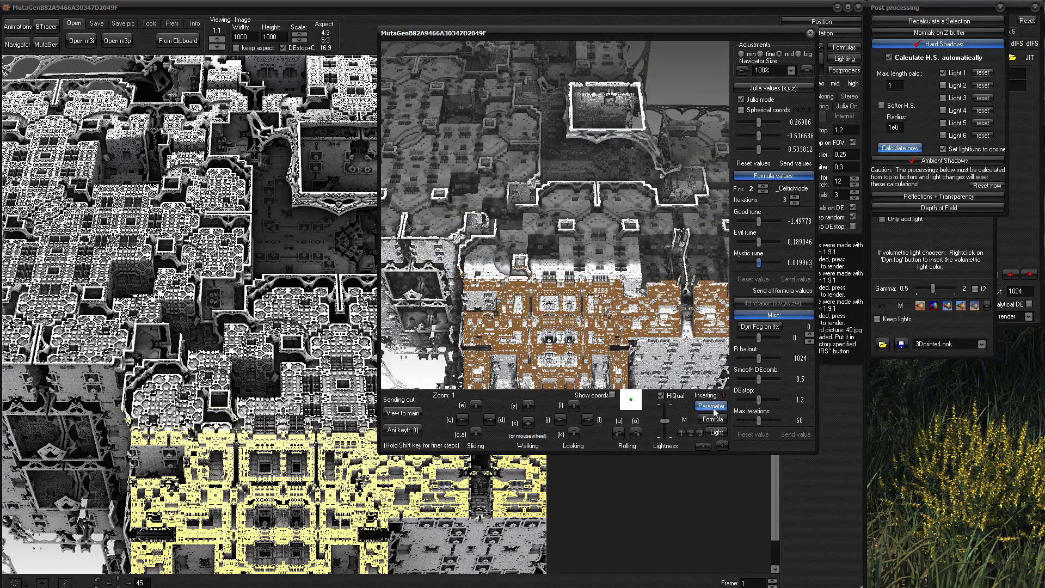
pyautogui.click(716, 432)
# - Move the Navigator camera in toward the fractal and back out again
pyautogui.scroll(5, 521, 244)
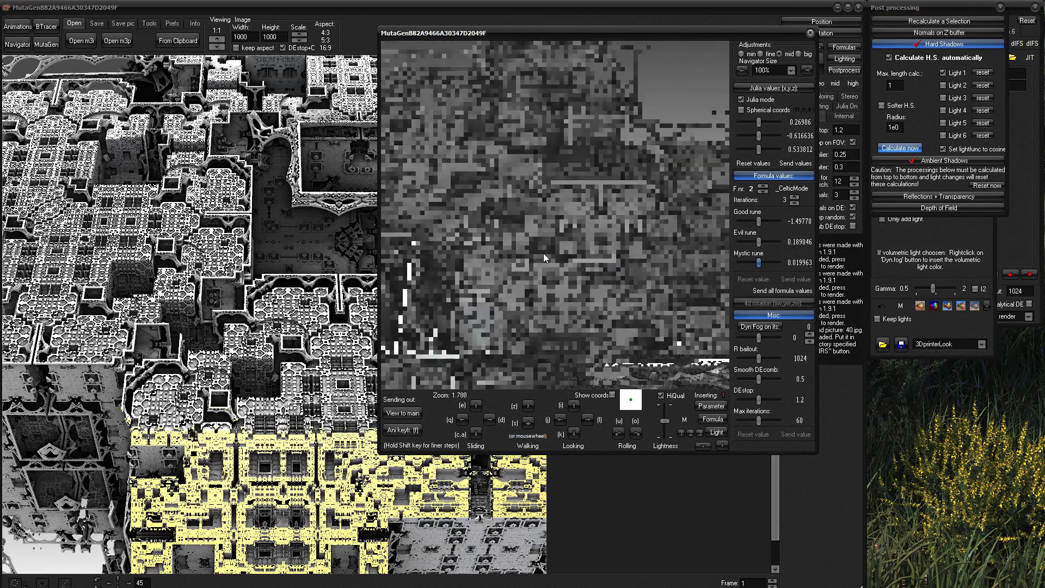
pyautogui.scroll(1, 543, 253)
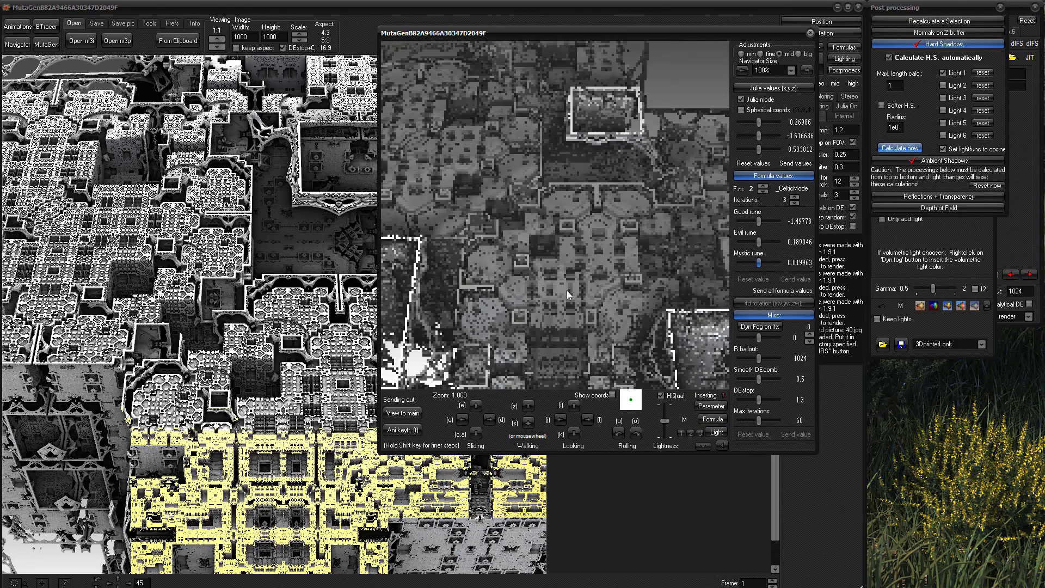
pyautogui.scroll(5, 525, 250)
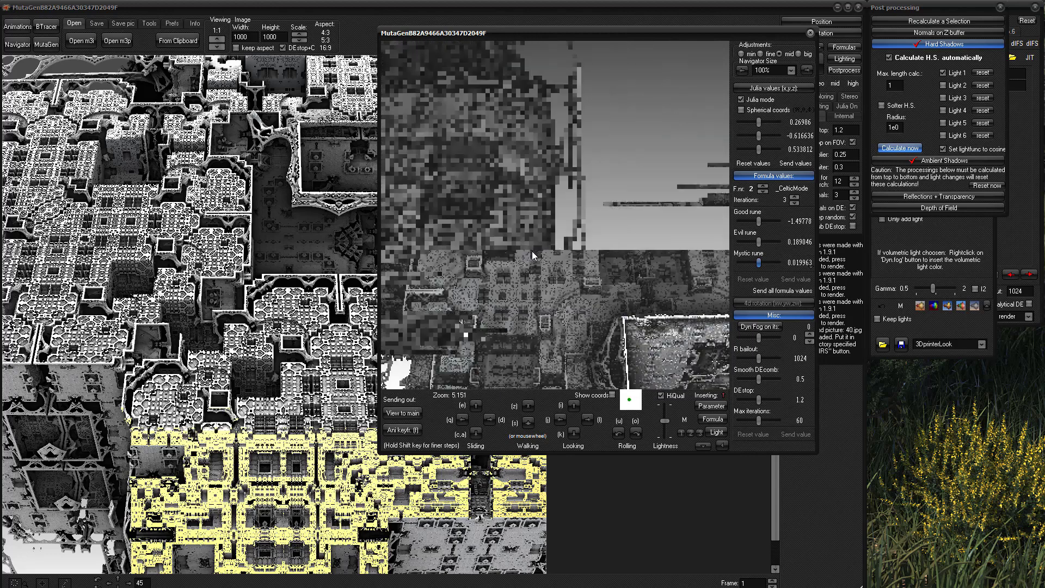
pyautogui.scroll(-5, 532, 251)
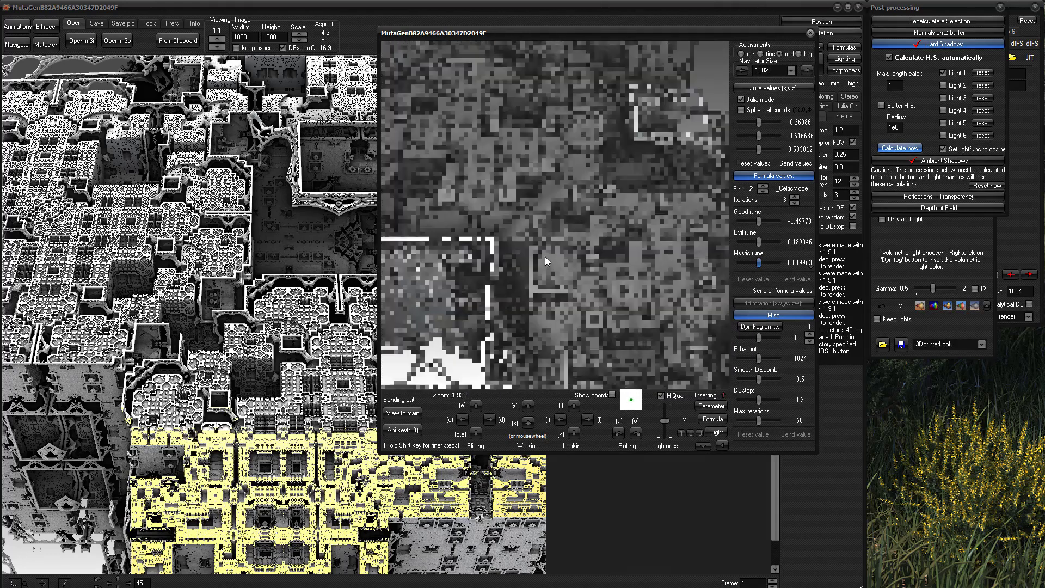
# - Slide the Navigator camera up, down, left and right across the fractal
pyautogui.click(476, 406)
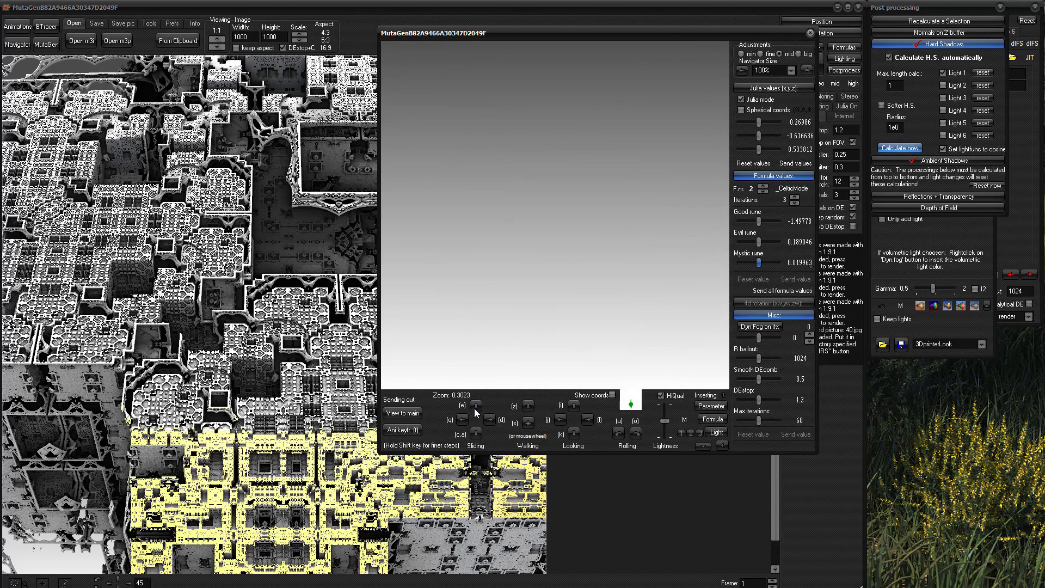
pyautogui.click(476, 433)
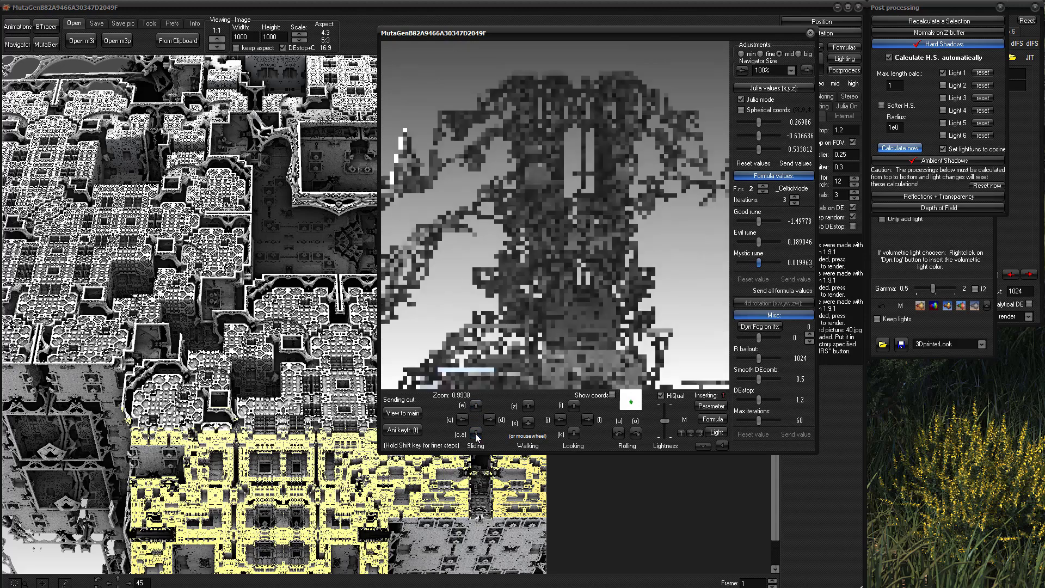
pyautogui.click(462, 419)
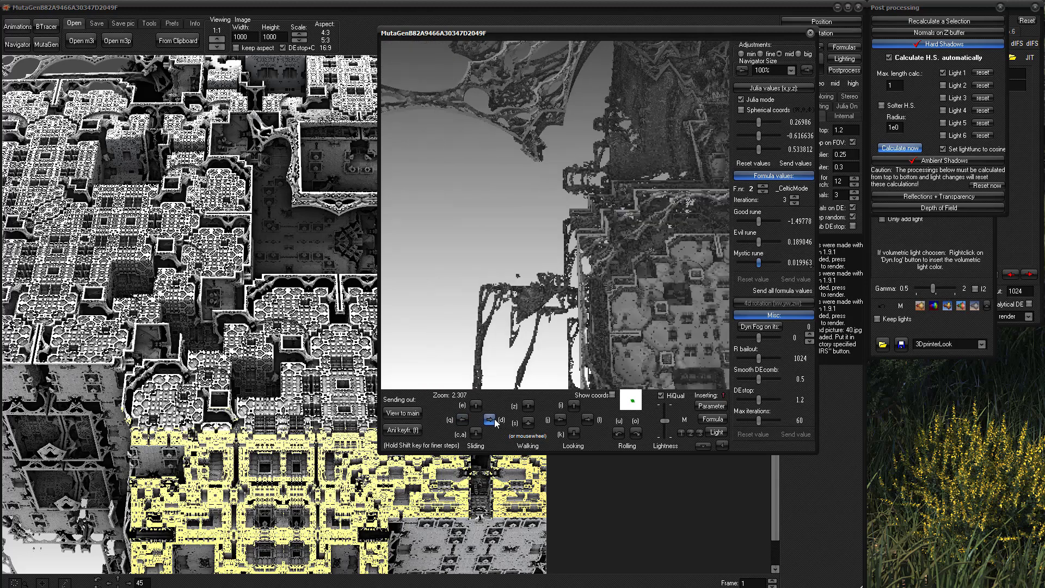
pyautogui.click(488, 420)
# - Try both walking directions in the Navigator to travel toward and away from the fractal
pyautogui.click(528, 406)
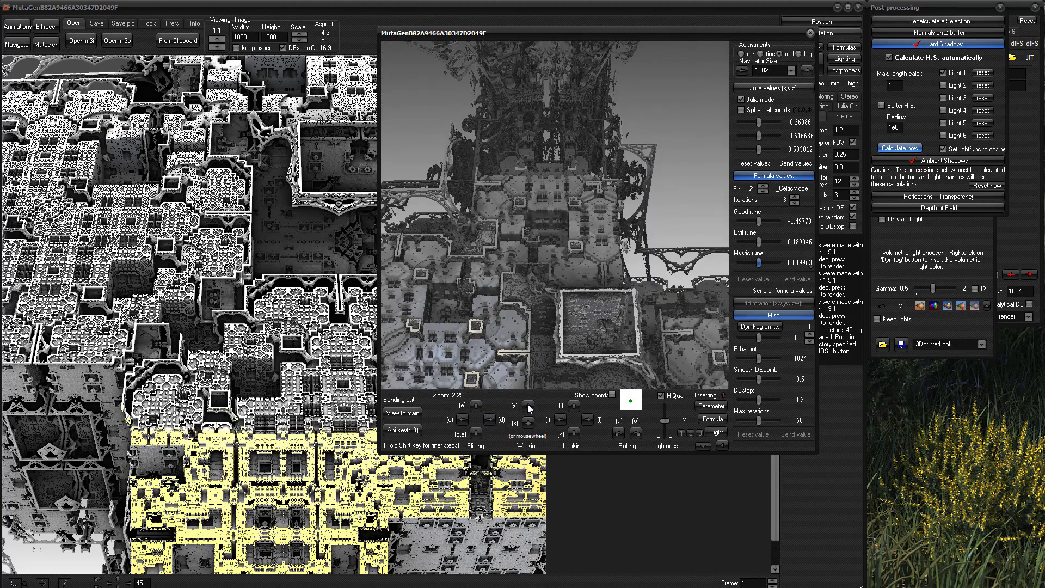
pyautogui.click(527, 406)
pyautogui.click(528, 422)
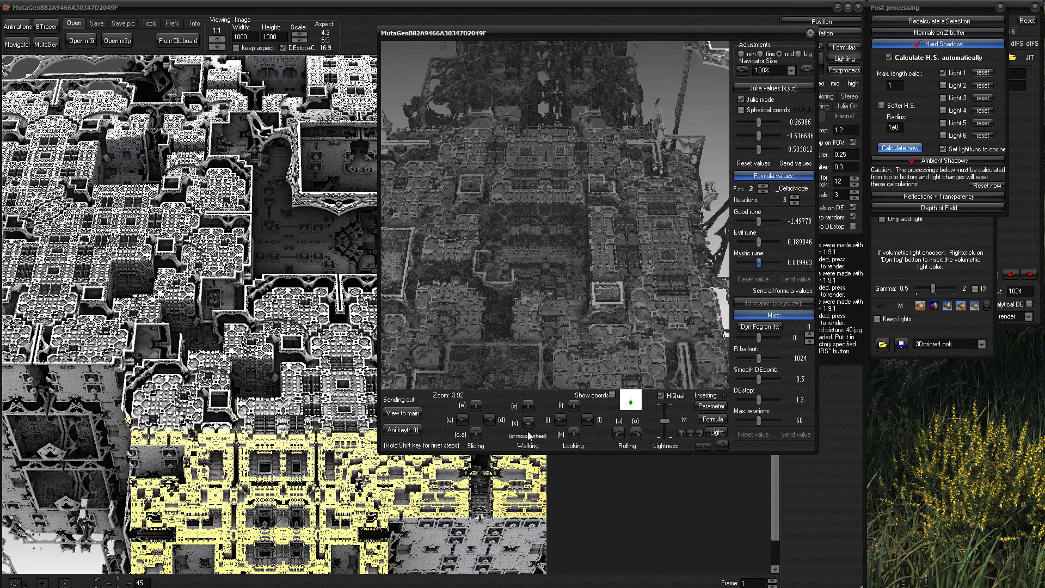
pyautogui.click(528, 422)
# - Tilt the Navigator camera up past the fractal's towers and back down over its rooftops
pyautogui.click(574, 405)
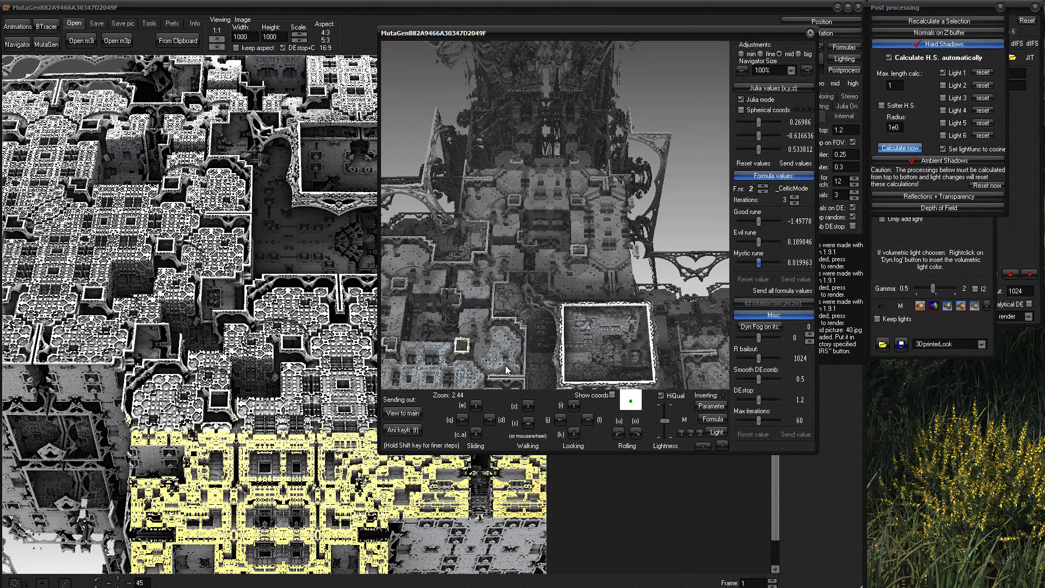
pyautogui.click(574, 405)
pyautogui.click(574, 405)
pyautogui.click(573, 406)
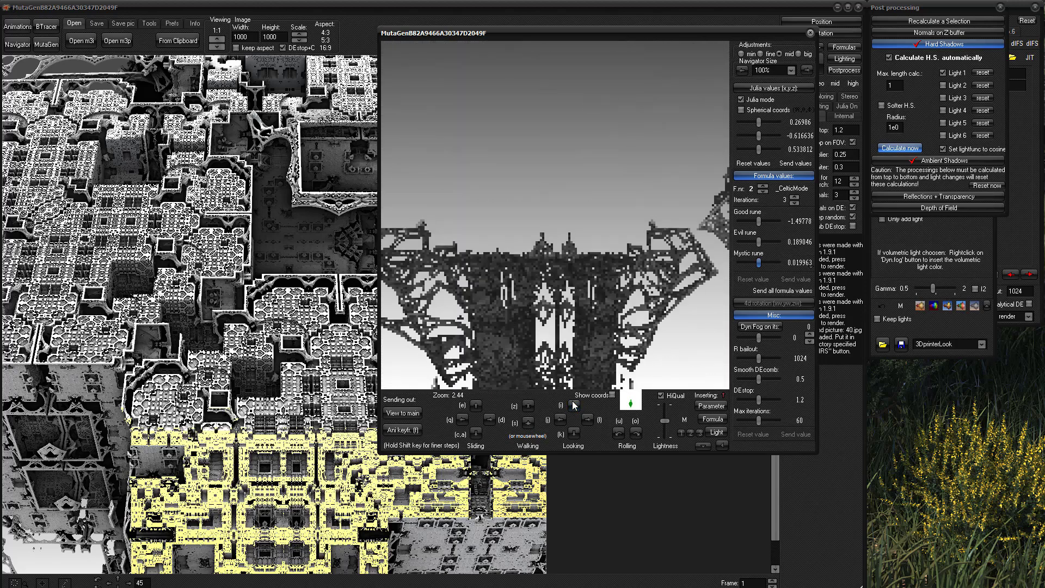
pyautogui.click(573, 406)
pyautogui.click(573, 406)
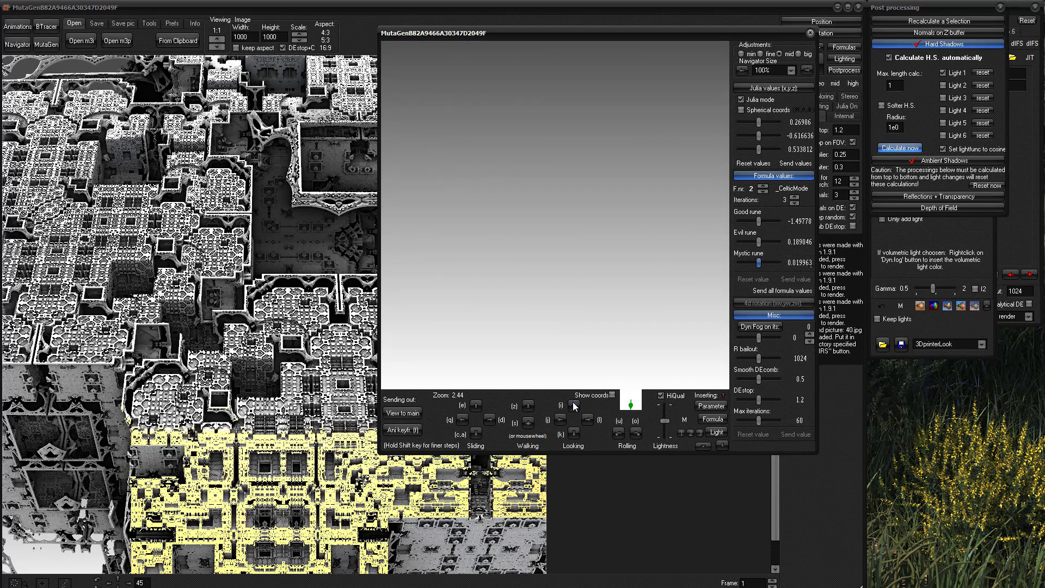
pyautogui.click(574, 433)
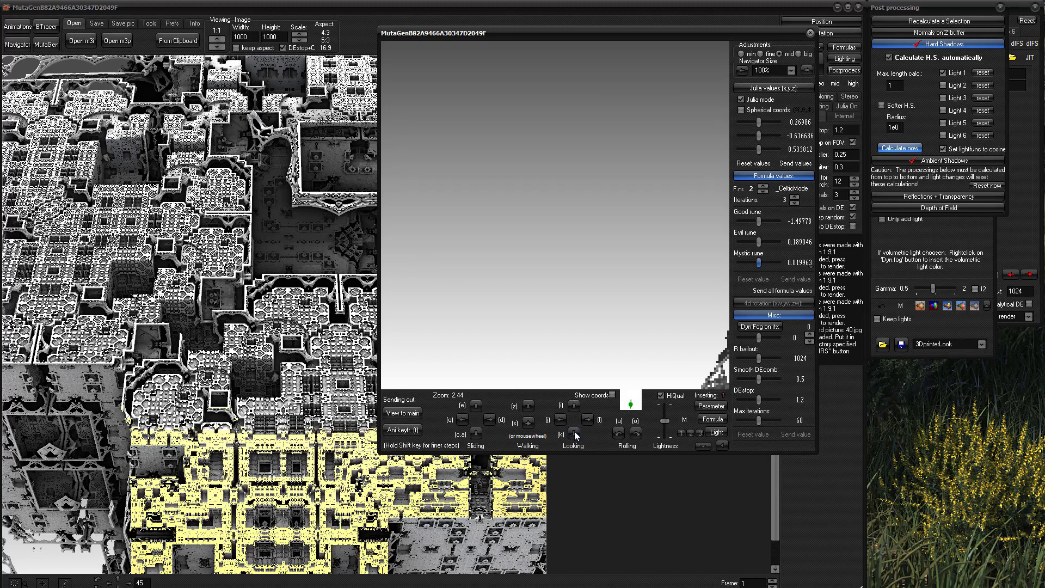
pyautogui.click(574, 433)
pyautogui.click(574, 433)
pyautogui.click(574, 434)
pyautogui.click(574, 433)
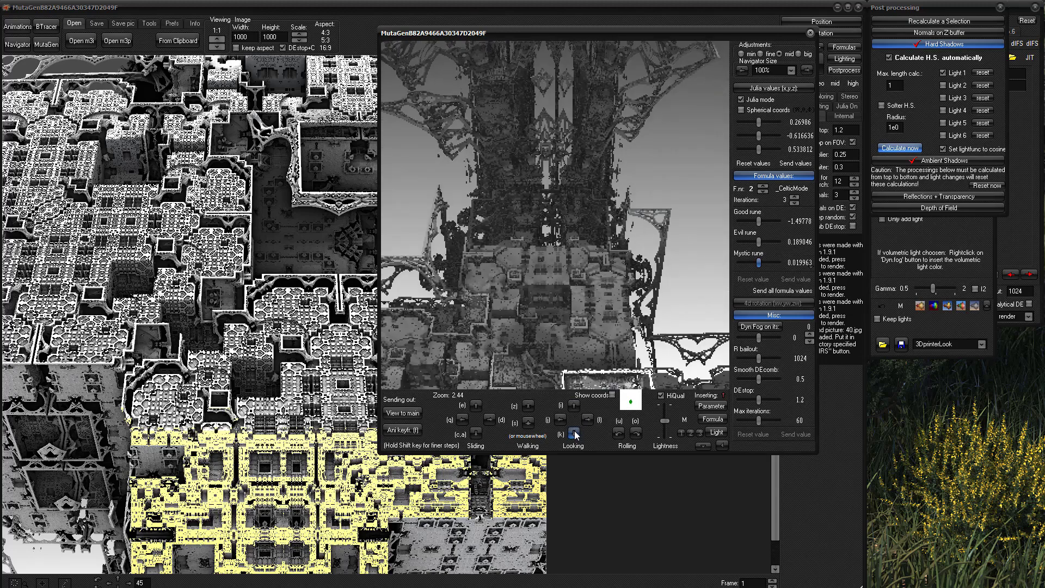
pyautogui.click(574, 434)
pyautogui.click(574, 433)
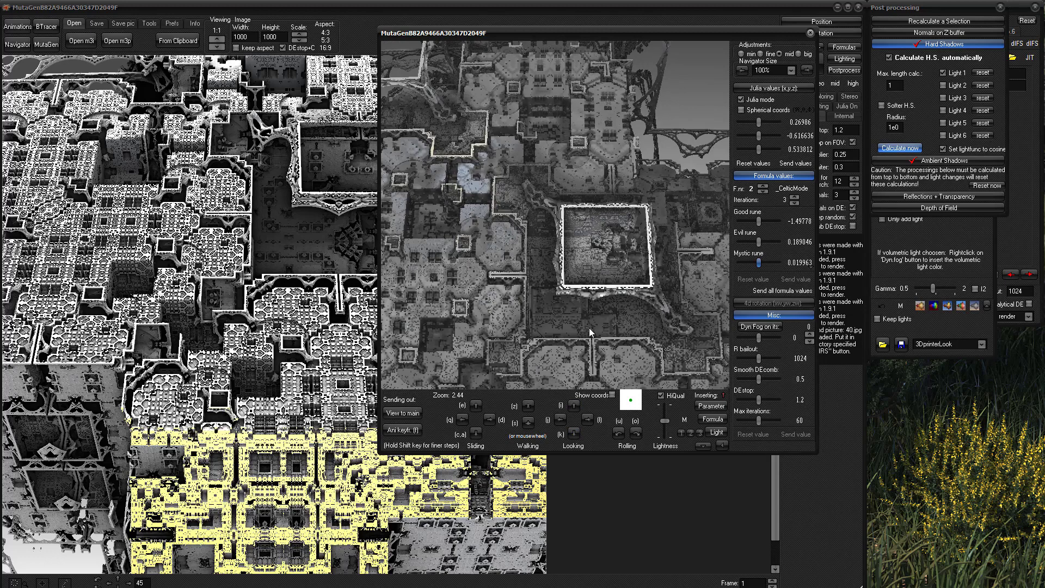
pyautogui.click(574, 438)
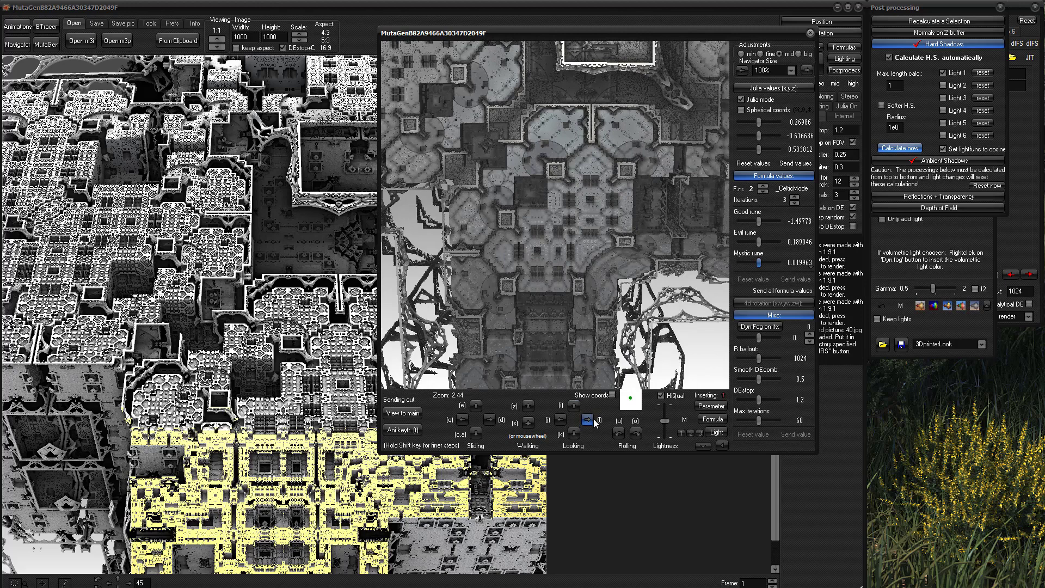
# - Turn the Navigator camera right past the fractal's edge and back left over the rooftops
pyautogui.click(593, 419)
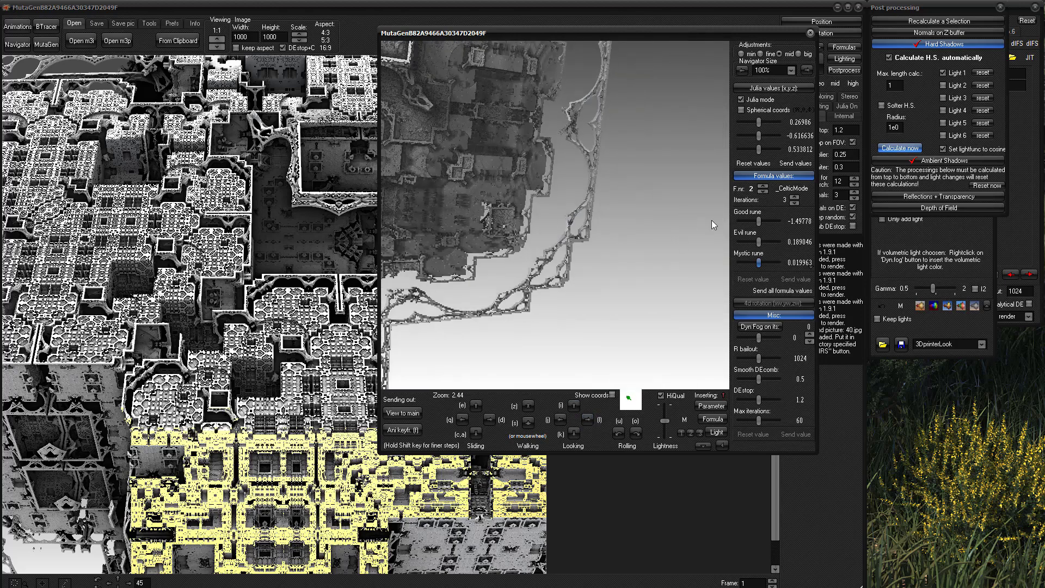
pyautogui.click(562, 419)
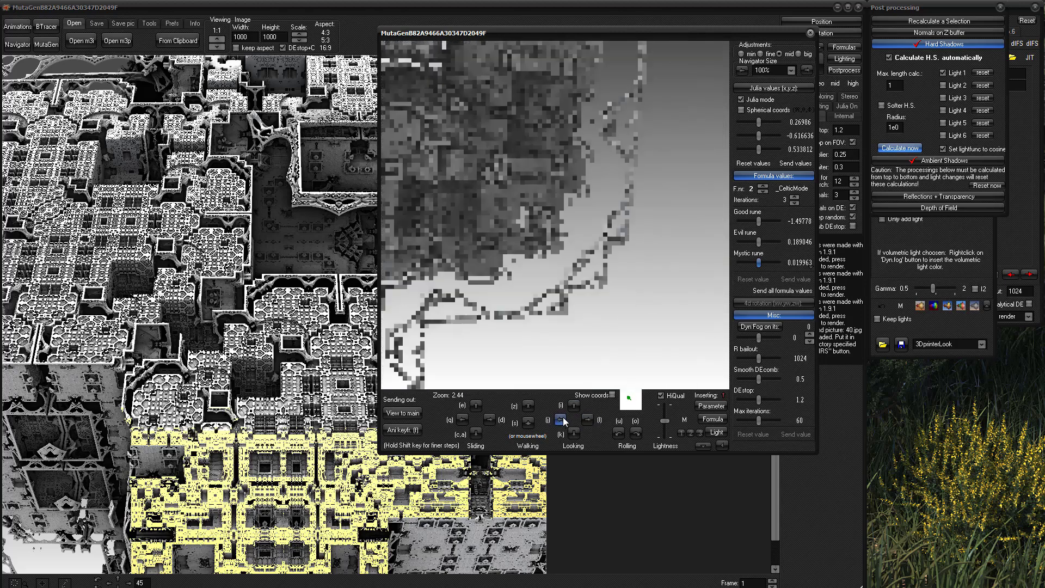
pyautogui.click(563, 417)
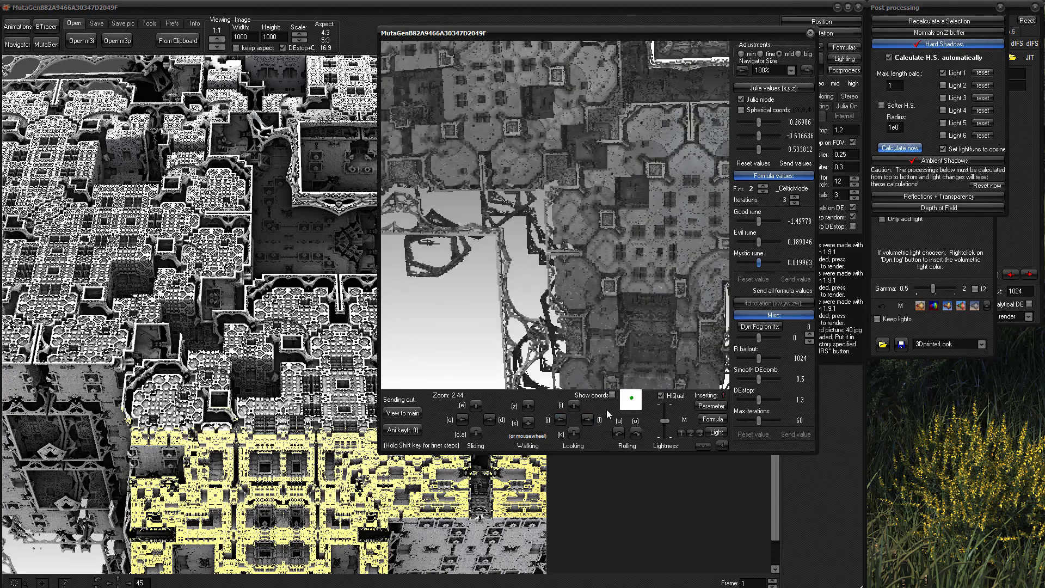
# - Roll the Navigator camera in both directions to spin the view of the fractal
pyautogui.click(623, 430)
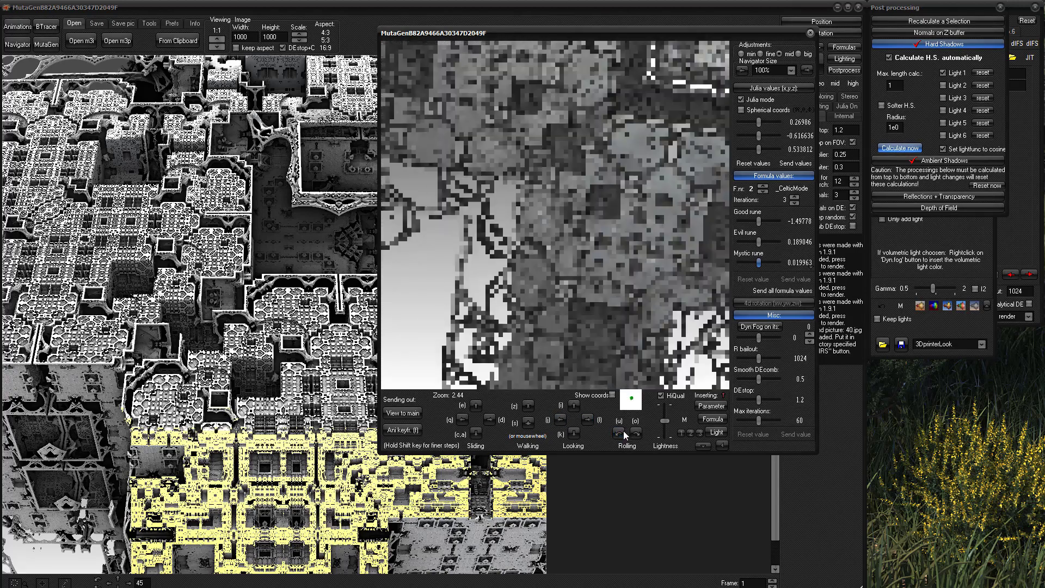
pyautogui.moveTo(622, 429); pyautogui.dragTo(615, 426)
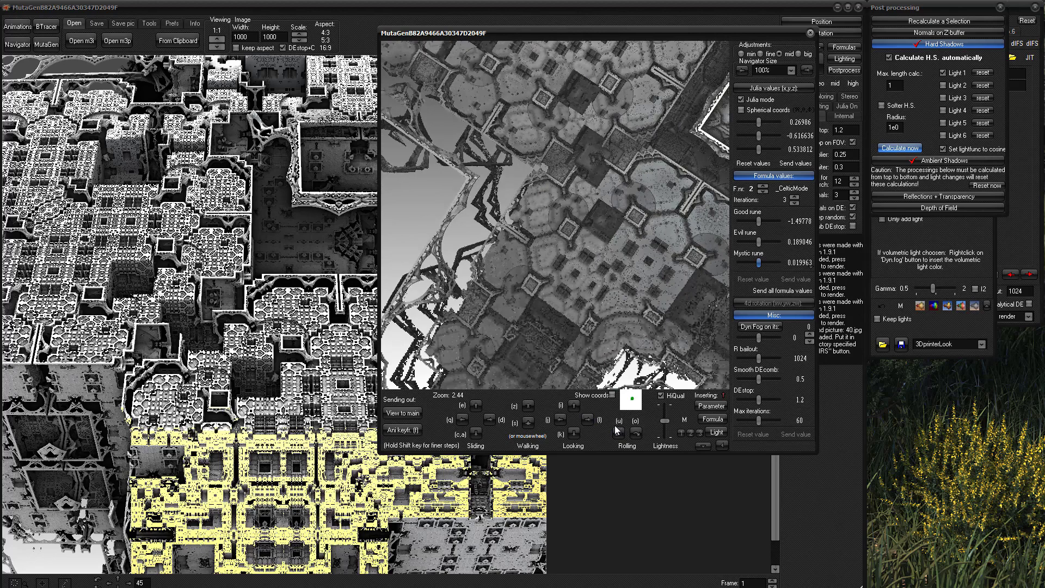
pyautogui.click(616, 432)
pyautogui.click(637, 433)
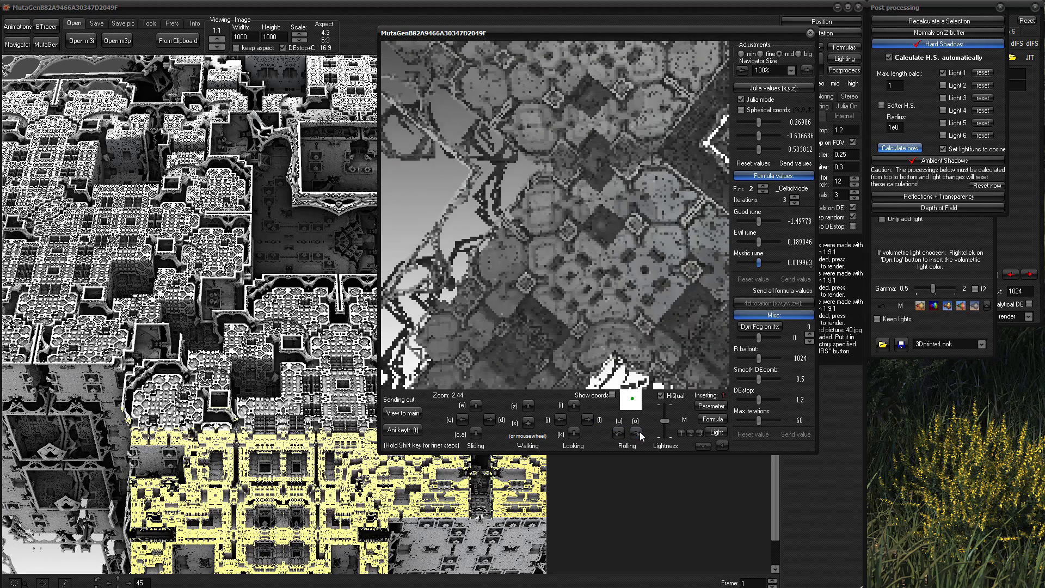
# - Slide the Navigator camera sideways and walk it over the rolled fractal
pyautogui.click(462, 419)
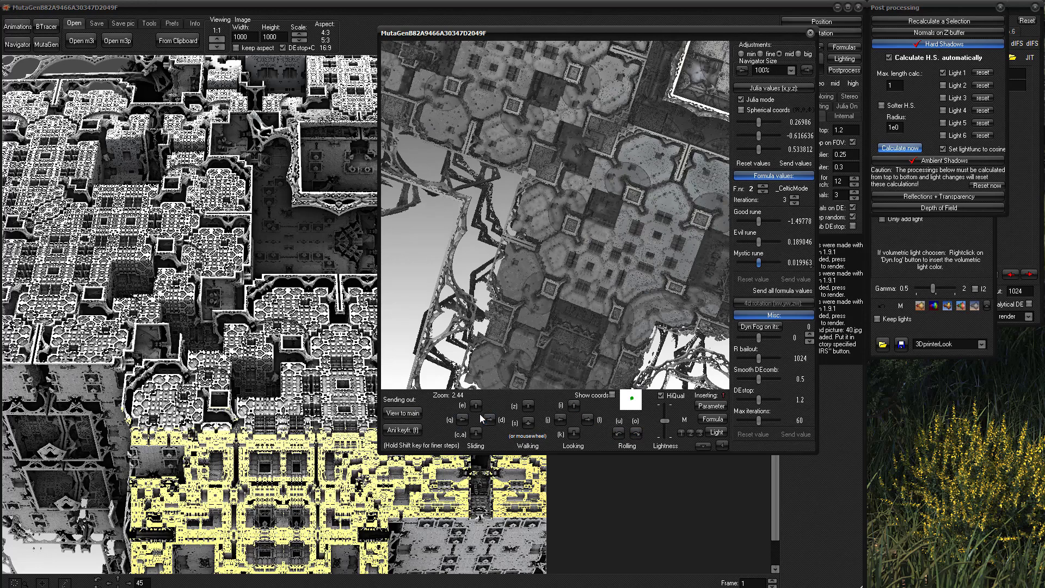
pyautogui.scroll(5, 469, 419)
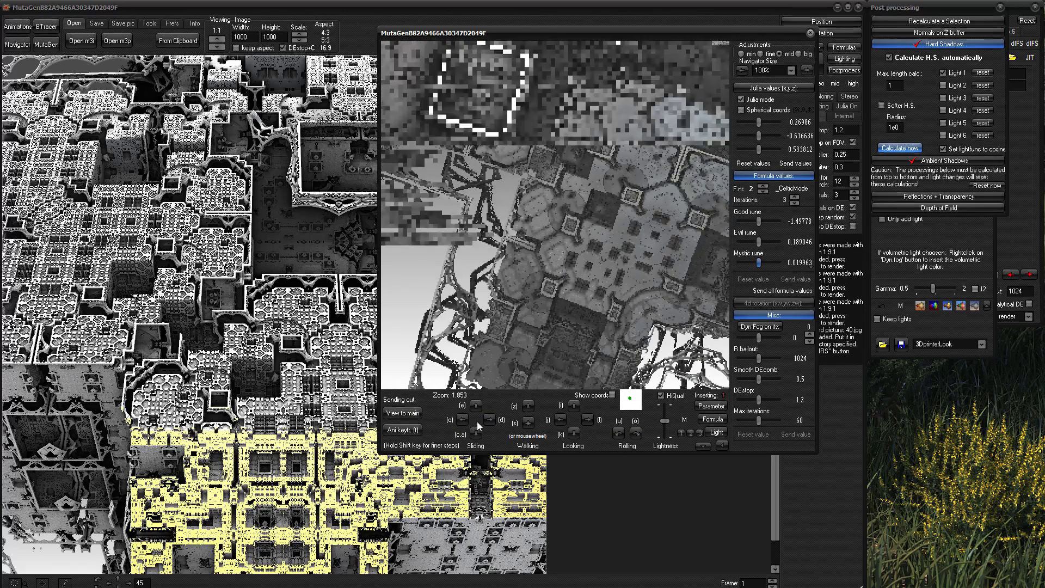
pyautogui.click(489, 419)
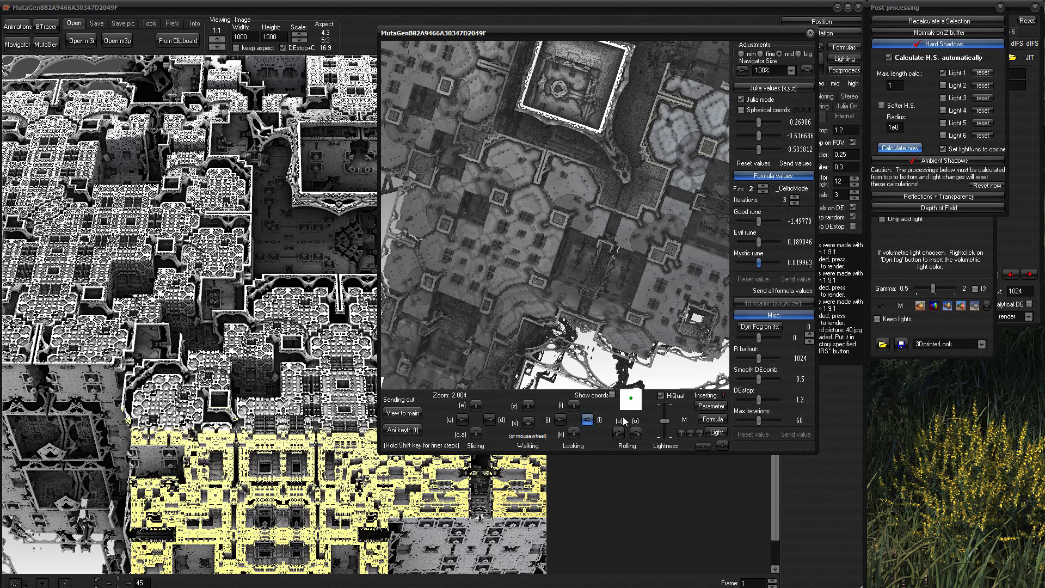
# - Expand the Navigator's extra settings and toggle the AZERTY keyboard layout, leaving it enabled
pyautogui.click(703, 446)
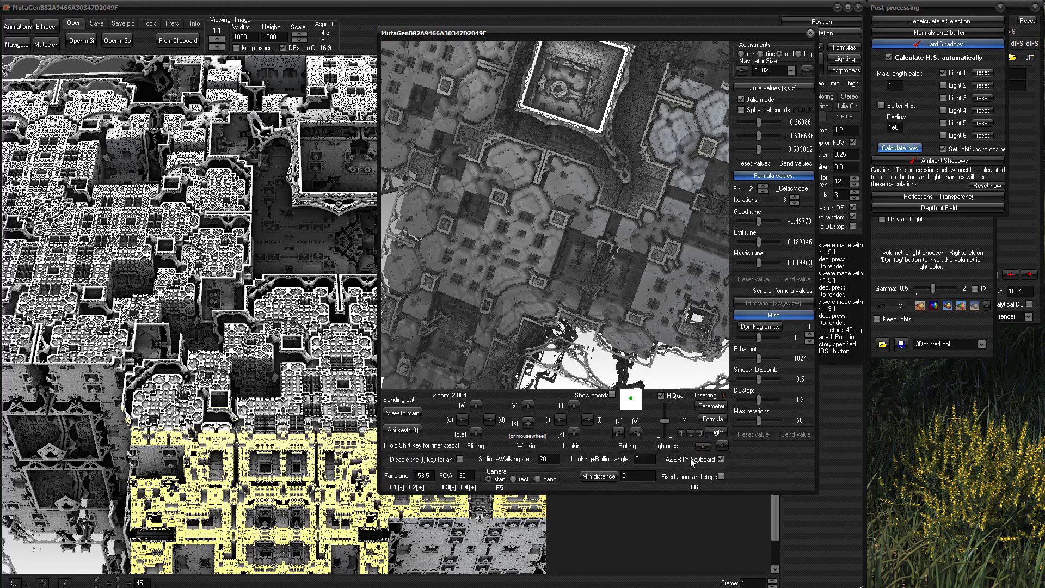
pyautogui.click(721, 460)
pyautogui.click(720, 460)
pyautogui.click(721, 460)
# - Load the main window's parameters into the Navigator and set the far plane to 7000 and FOVy to 50
pyautogui.click(711, 407)
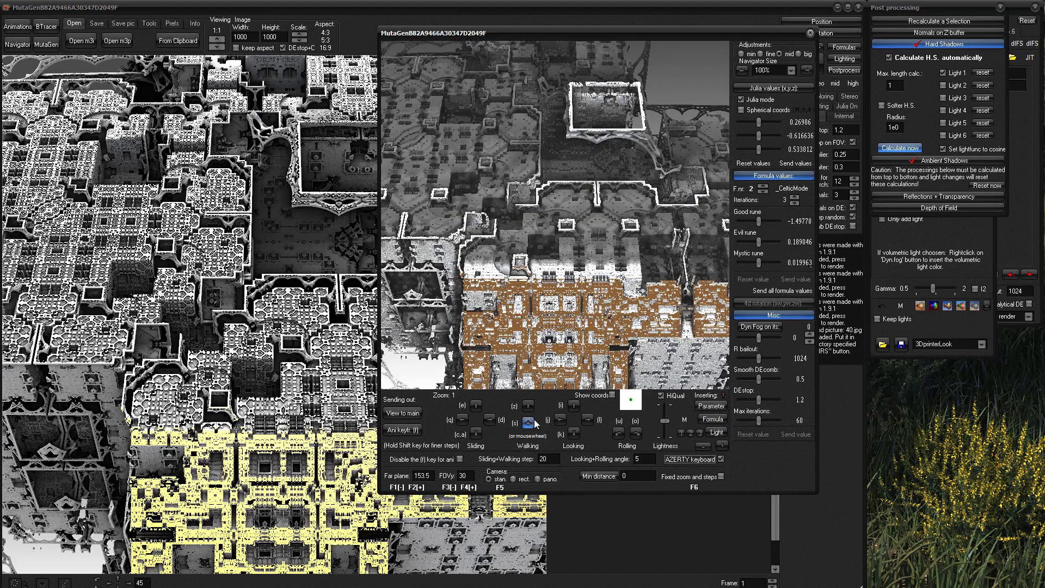
pyautogui.press('Tab')
pyautogui.write('7000')
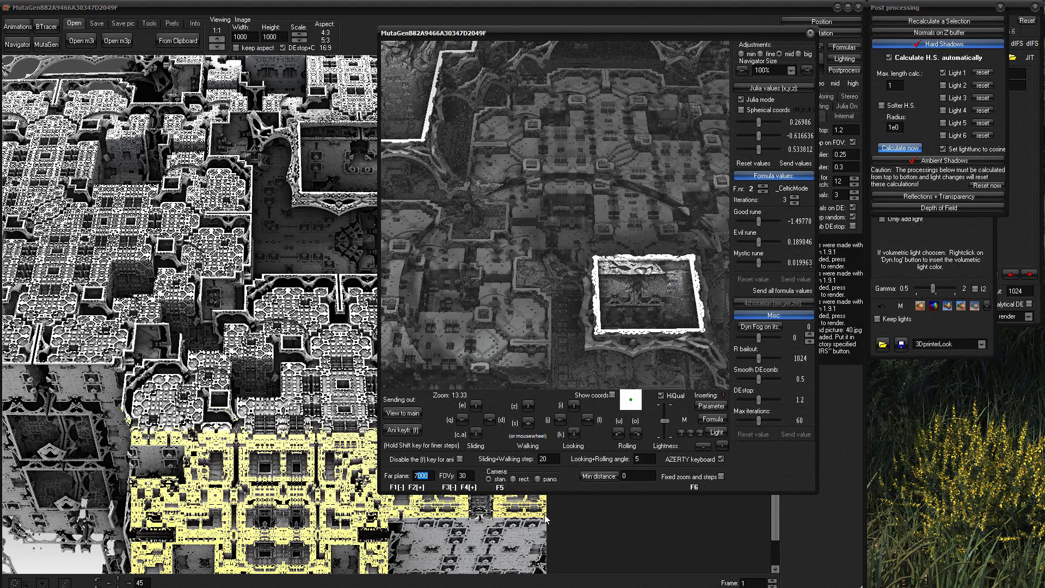
pyautogui.press('Tab')
pyautogui.write('50')
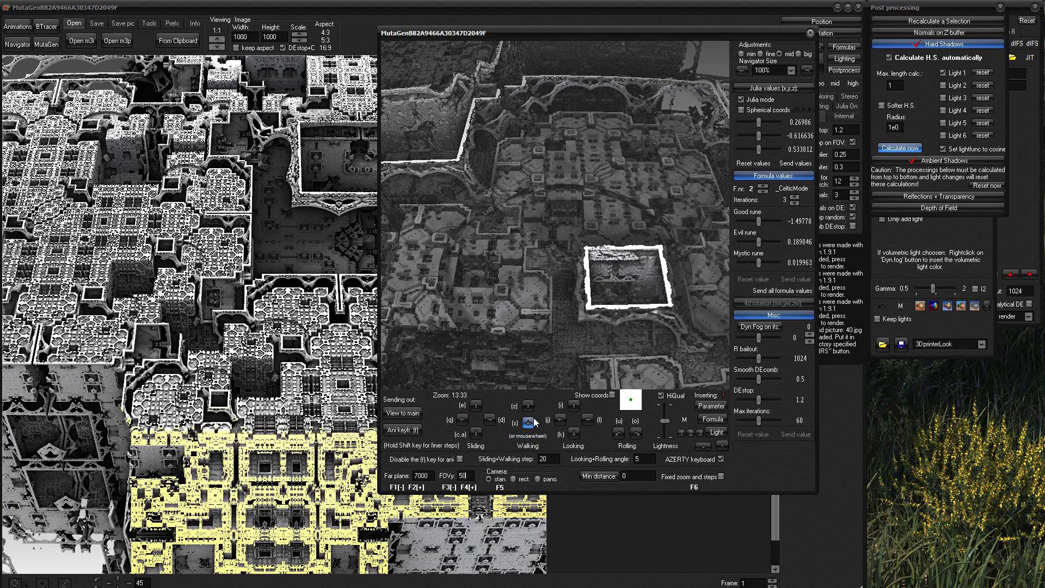
# - Back the camera away to frame the whole structure and record the view as the first animation keyframe
pyautogui.scroll(-5, 539, 269)
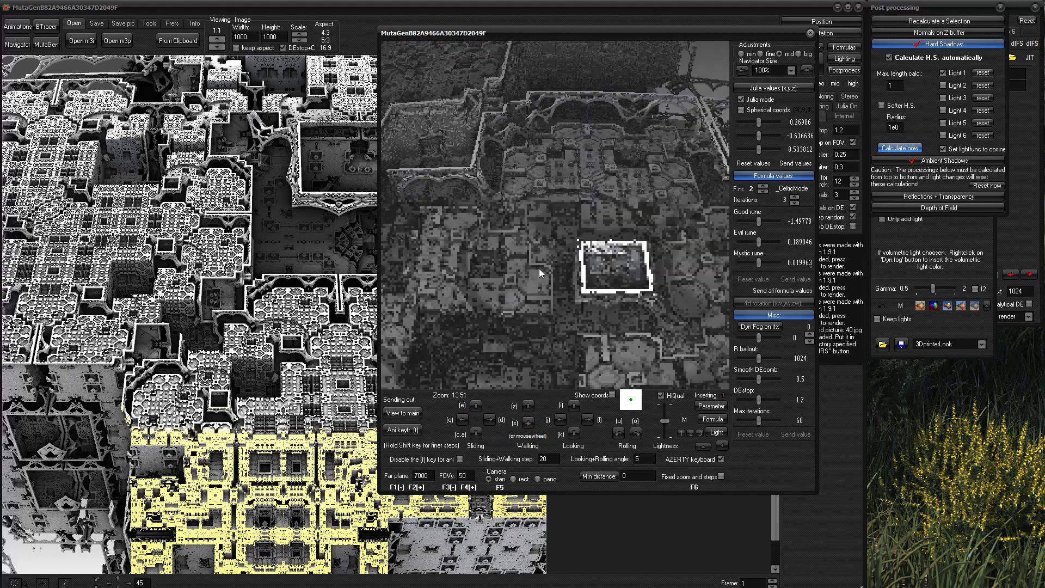
pyautogui.scroll(-2, 538, 269)
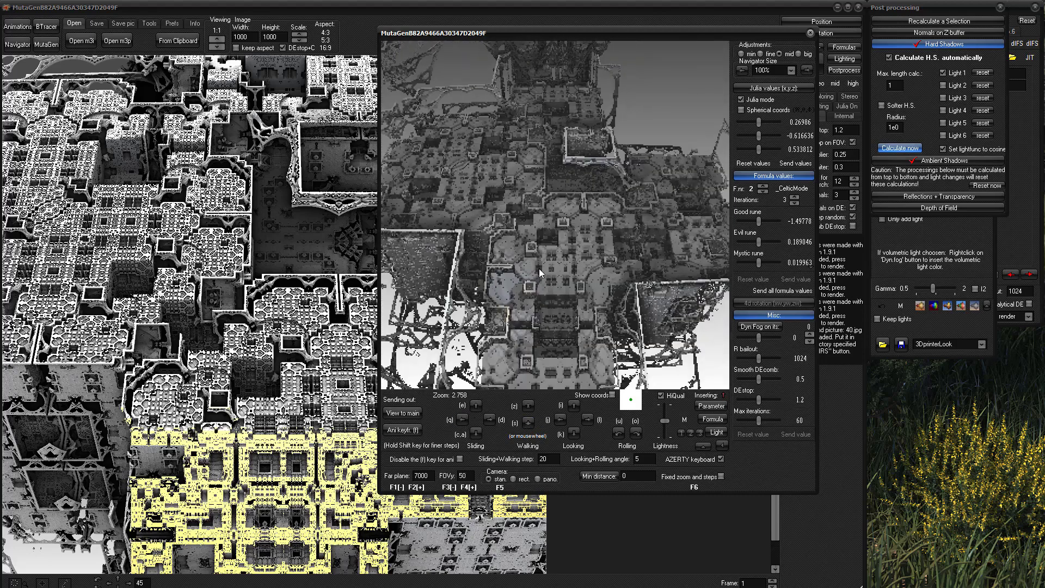
pyautogui.scroll(-3, 539, 269)
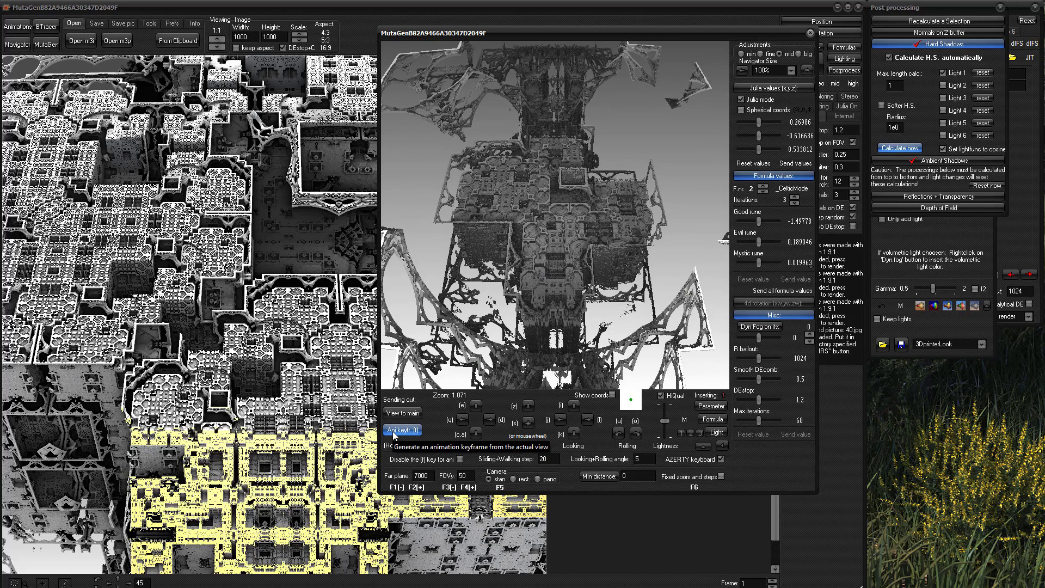
pyautogui.click(402, 430)
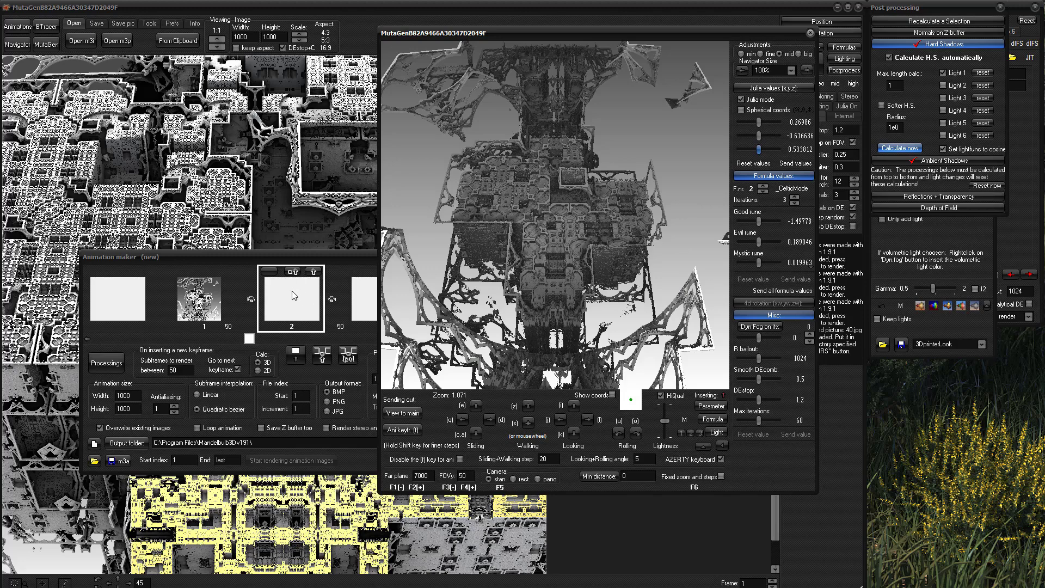
# - Raise the _CelticMode formula's Good rune to 1.50222 and record the changed shape as the second keyframe
pyautogui.click(760, 220)
pyautogui.moveTo(761, 224); pyautogui.dragTo(792, 226)
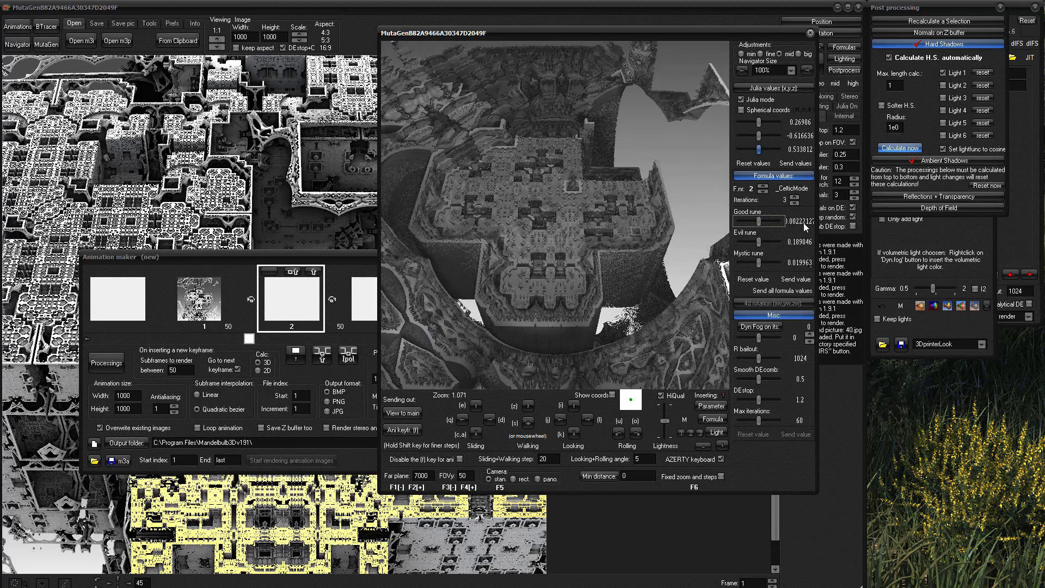
pyautogui.moveTo(759, 224); pyautogui.dragTo(785, 226)
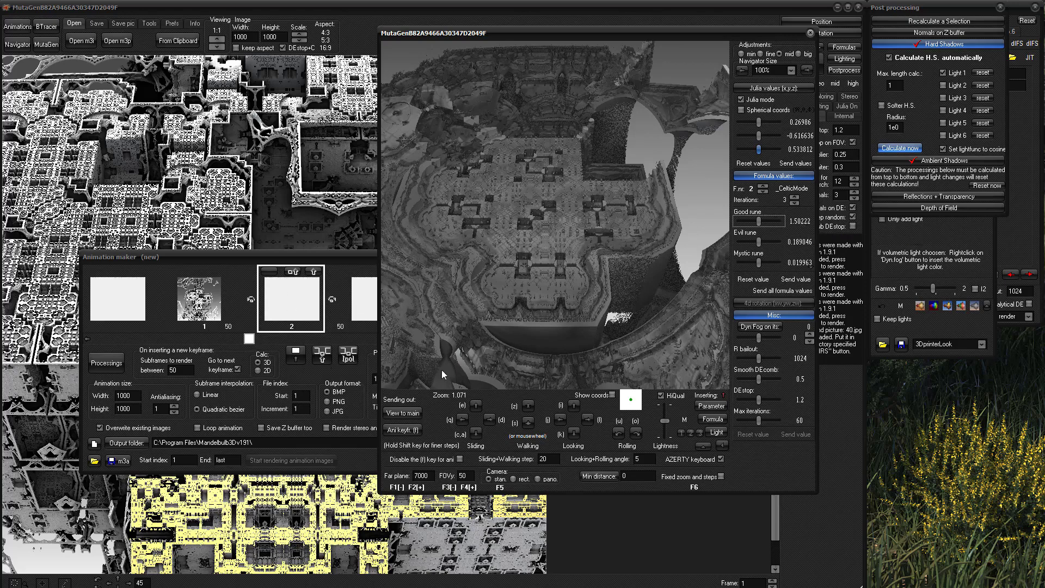
pyautogui.click(402, 429)
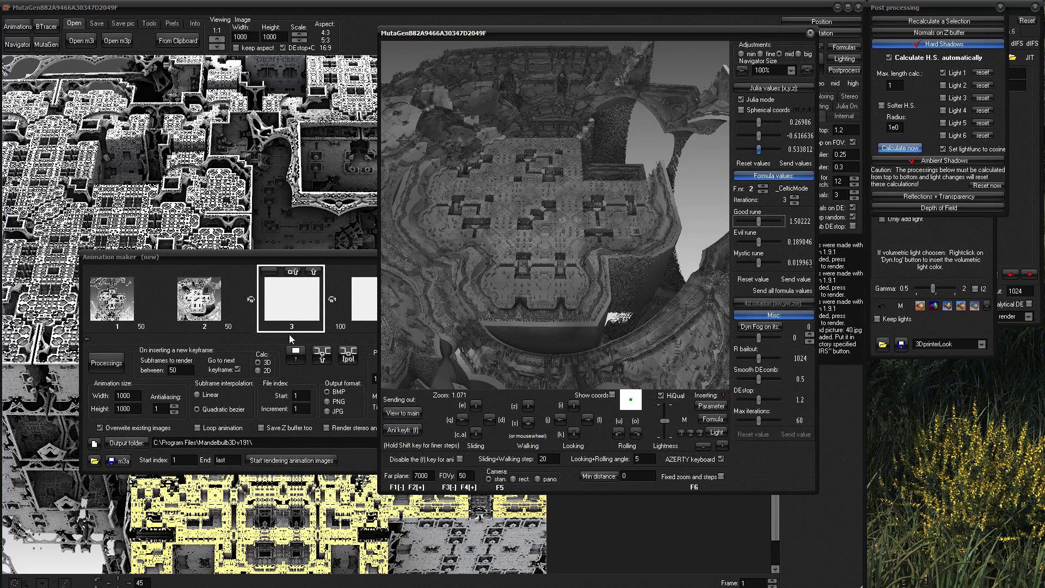
# - Render a preview of the two-keyframe animation, watch the morph play, and exit the preview
pyautogui.moveTo(242, 263); pyautogui.dragTo(220, 154)
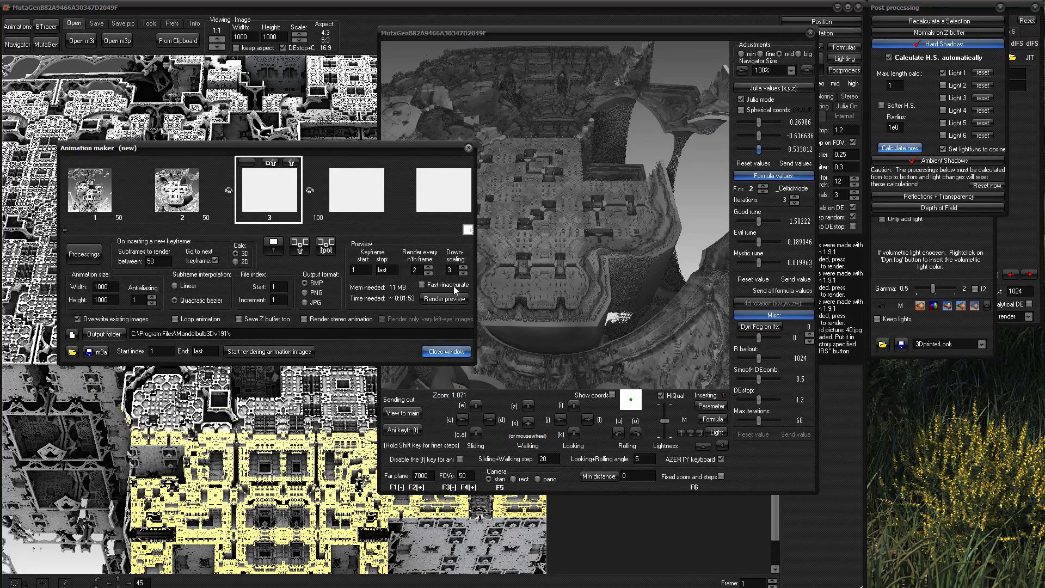
pyautogui.click(429, 300)
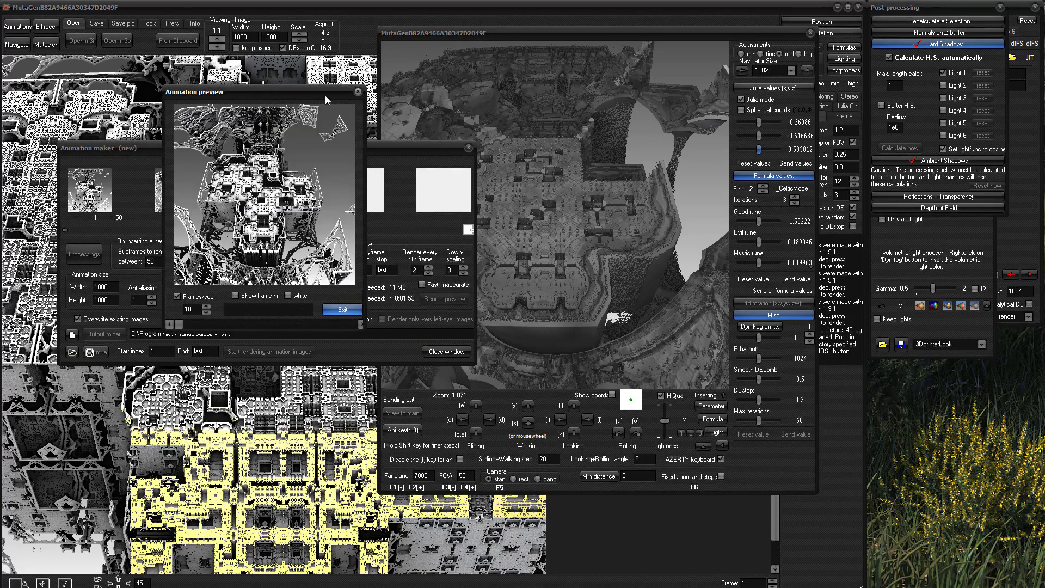
pyautogui.moveTo(257, 98); pyautogui.dragTo(473, 129)
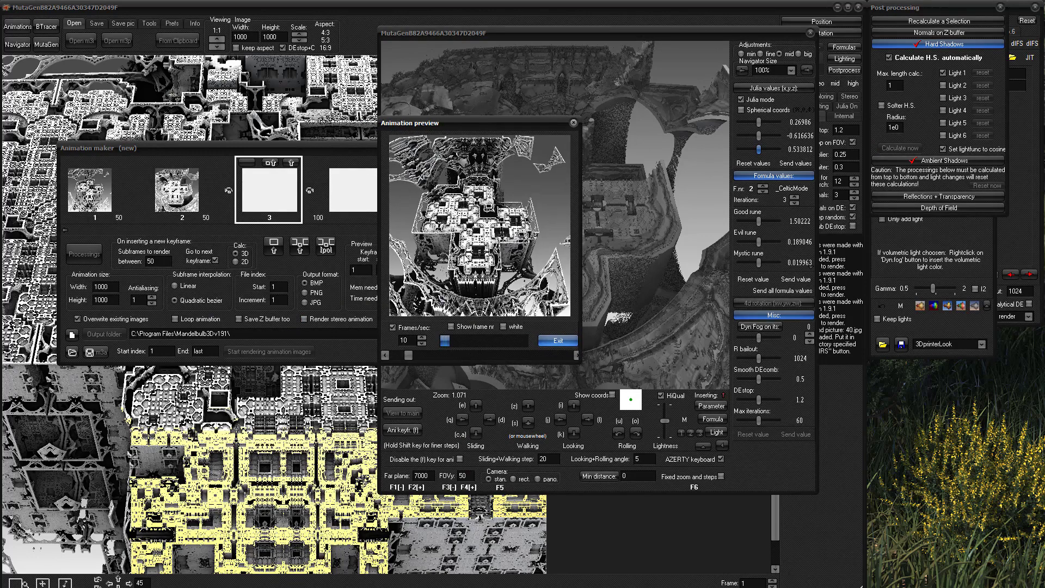
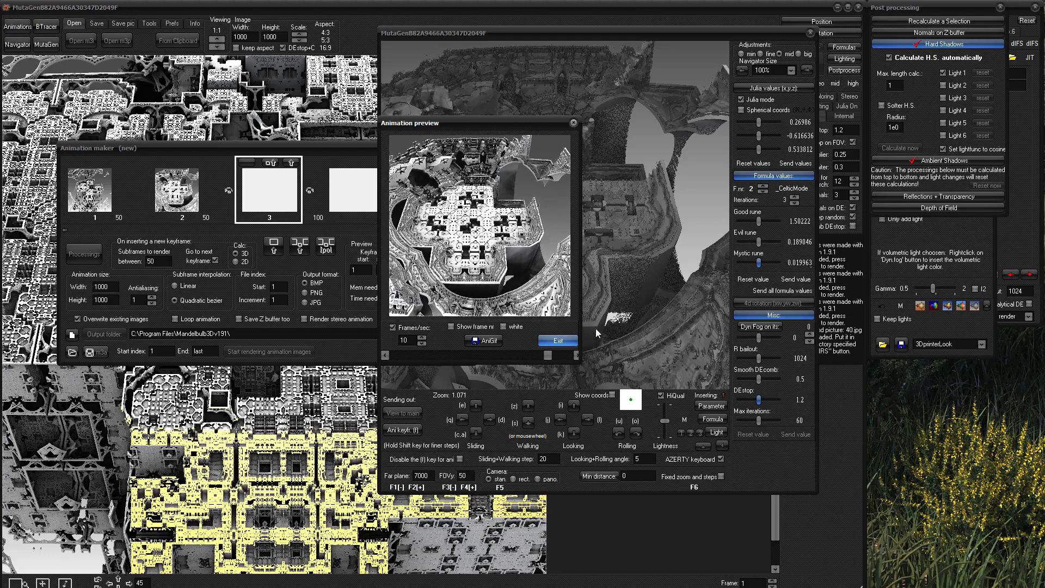
pyautogui.click(563, 345)
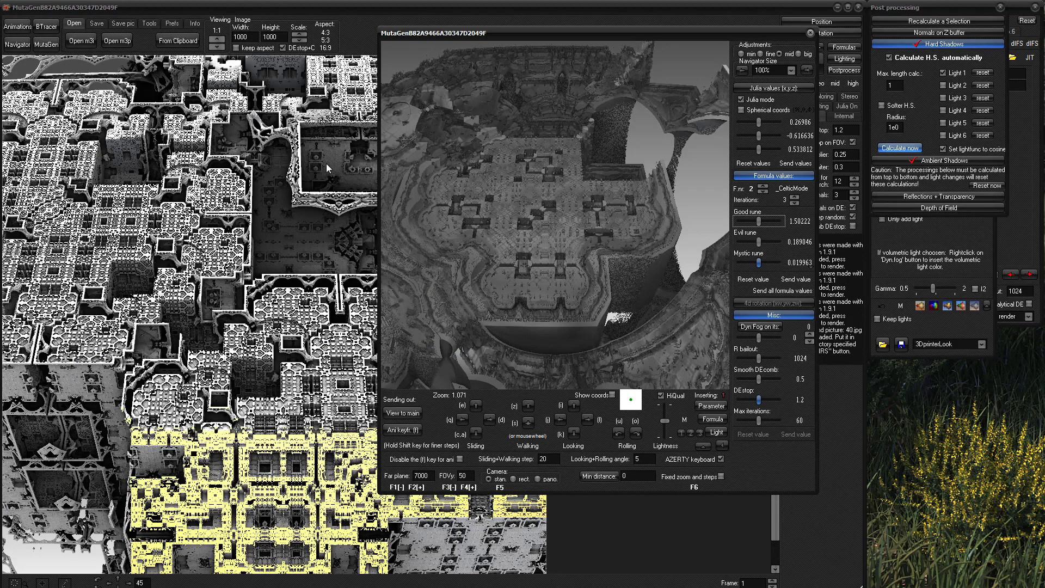
# - Walk the camera in over the central rooftops to a zoom of 11.16 and record the third keyframe
pyautogui.scroll(3, 546, 348)
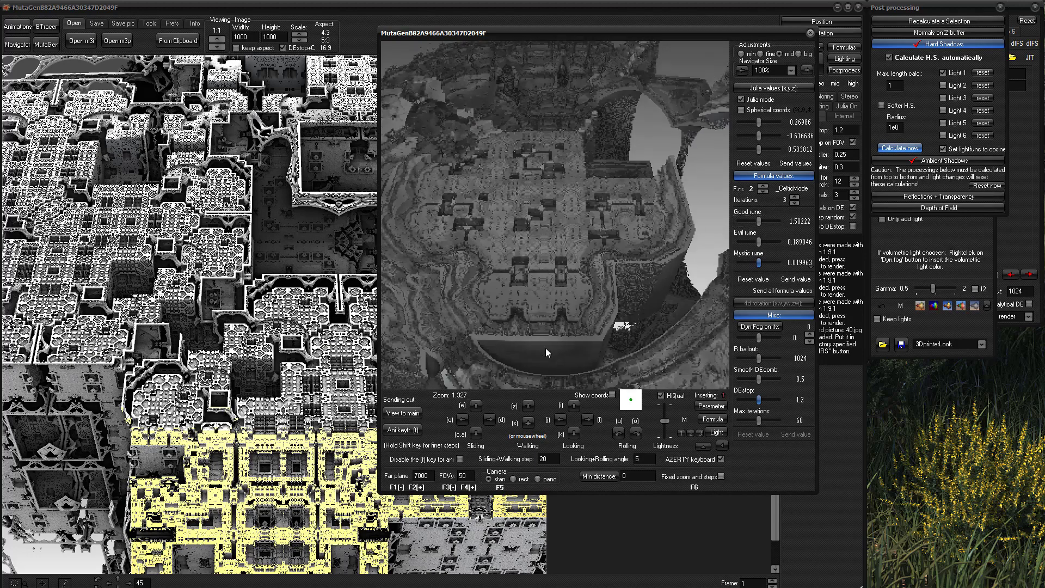
pyautogui.scroll(10, 547, 347)
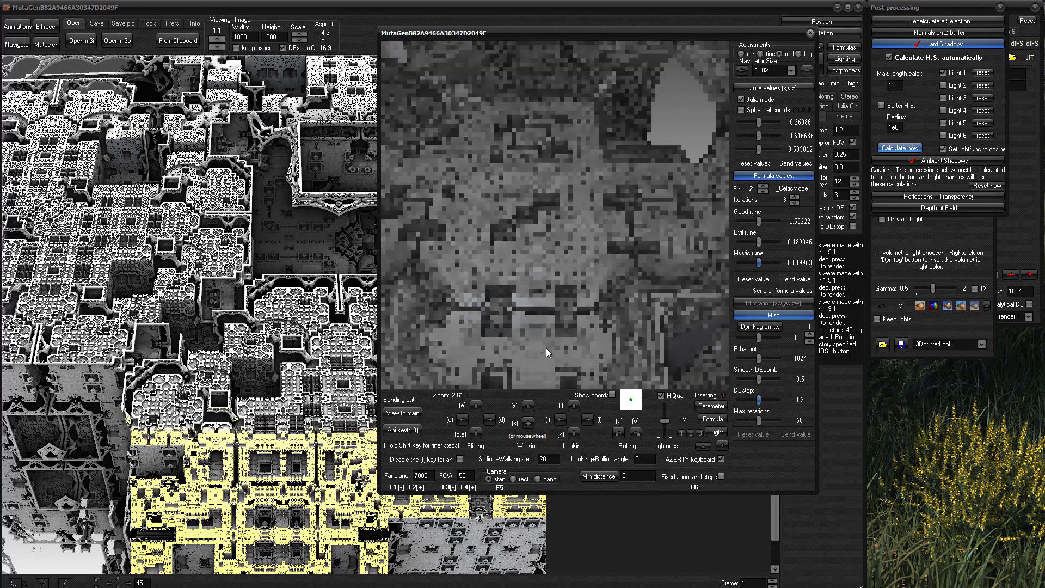
pyautogui.scroll(8, 547, 348)
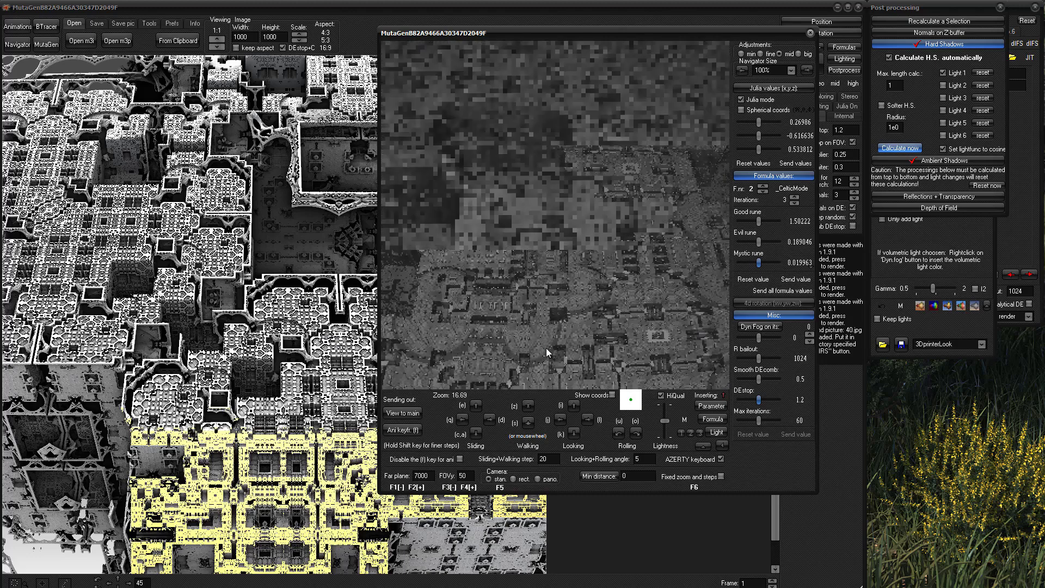
pyautogui.scroll(-2, 547, 348)
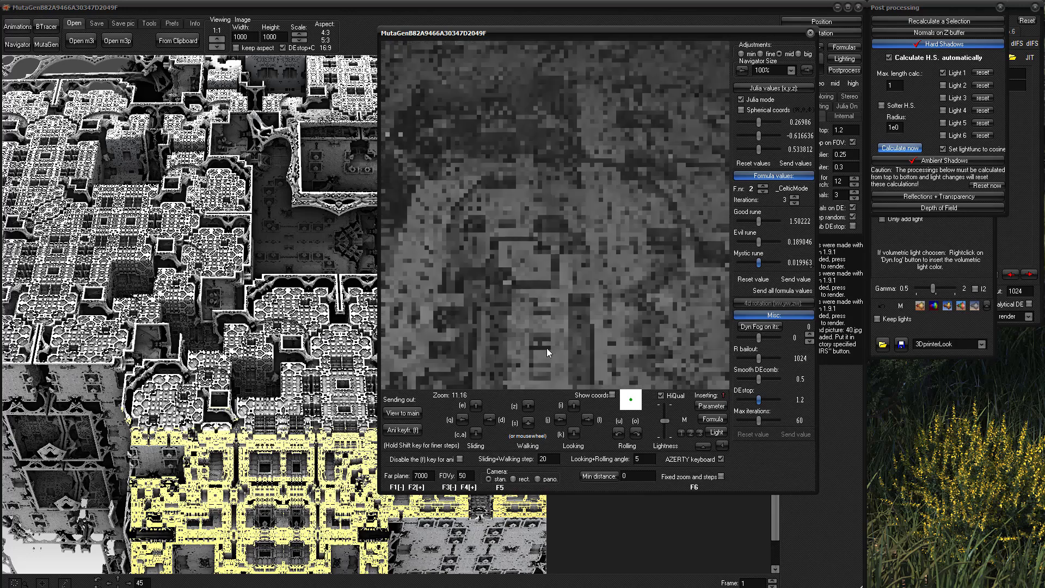
pyautogui.click(399, 430)
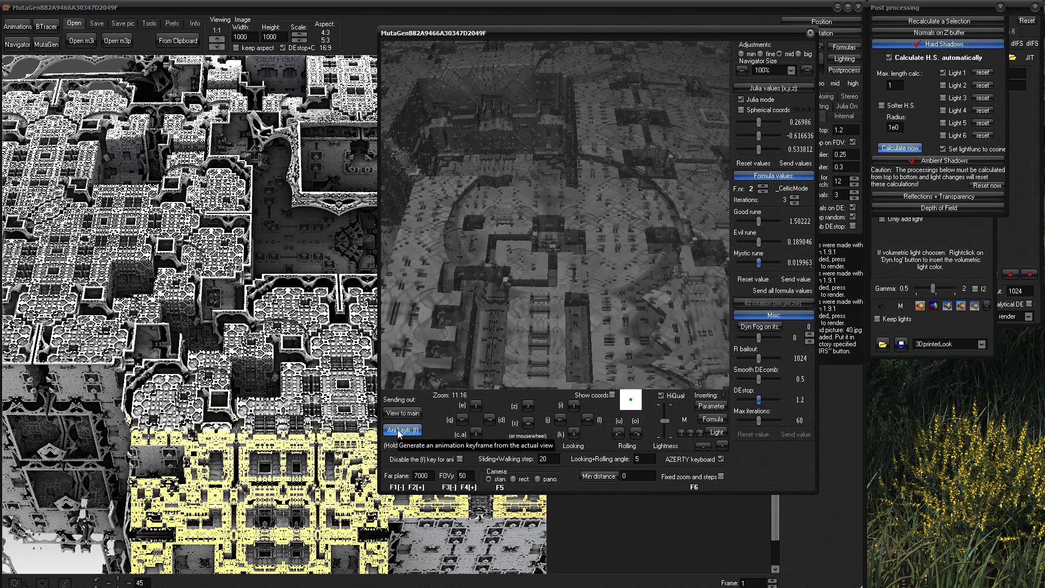
# - Travel much deeper into the fractal's surface and record the view as the fourth keyframe
pyautogui.scroll(15, 557, 355)
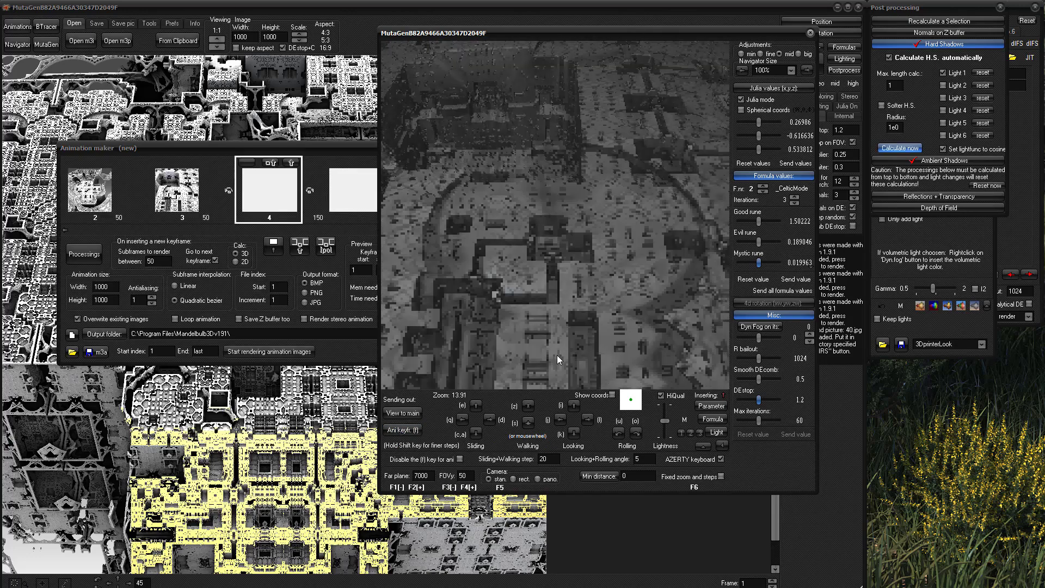
pyautogui.scroll(1, 531, 432)
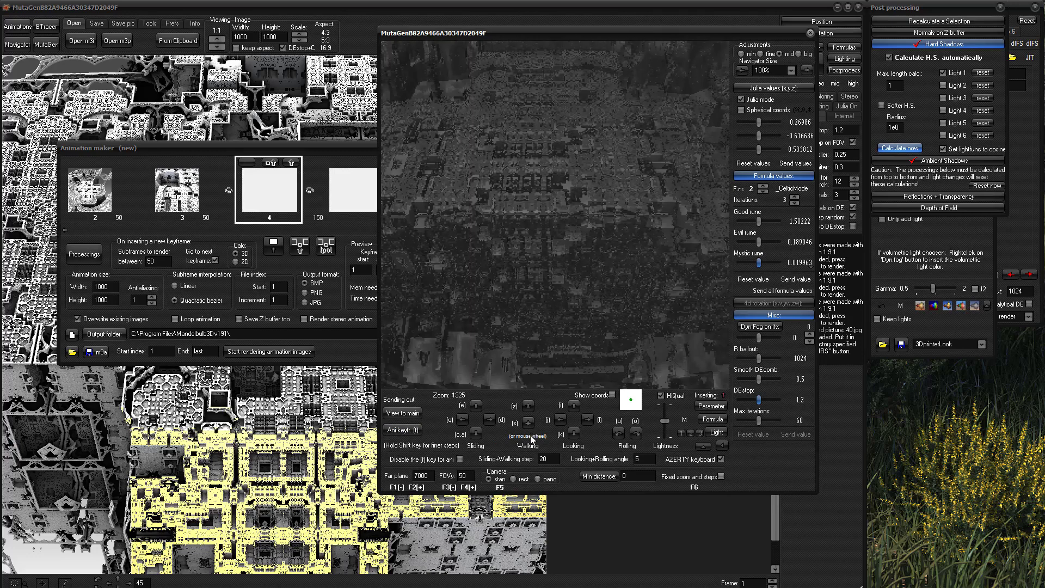
pyautogui.click(401, 430)
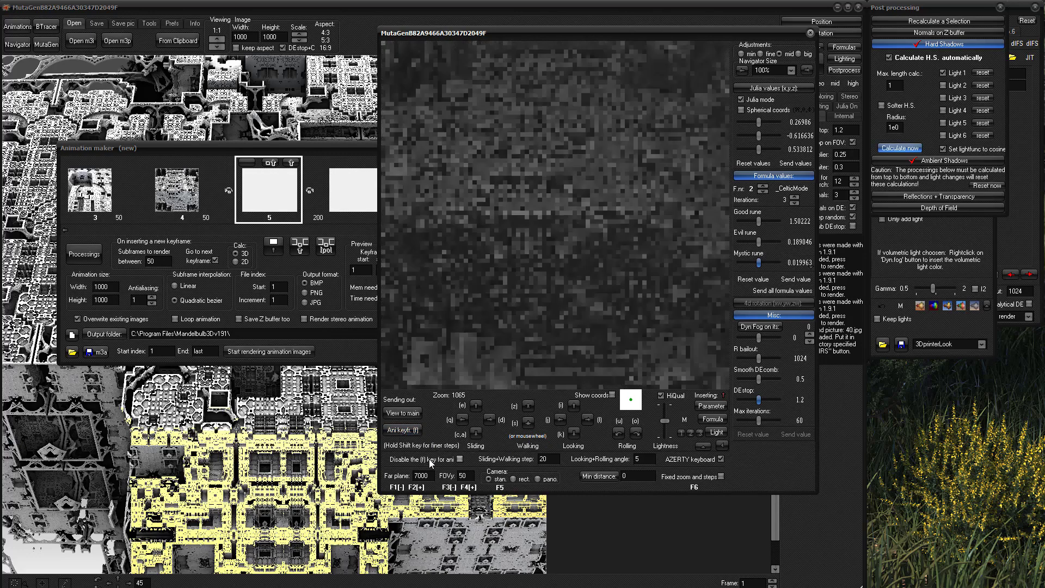
# - Walk closer to the fractal's surface, tilt the camera up to the horizon, and record the view as the fifth keyframe
pyautogui.scroll(6, 430, 459)
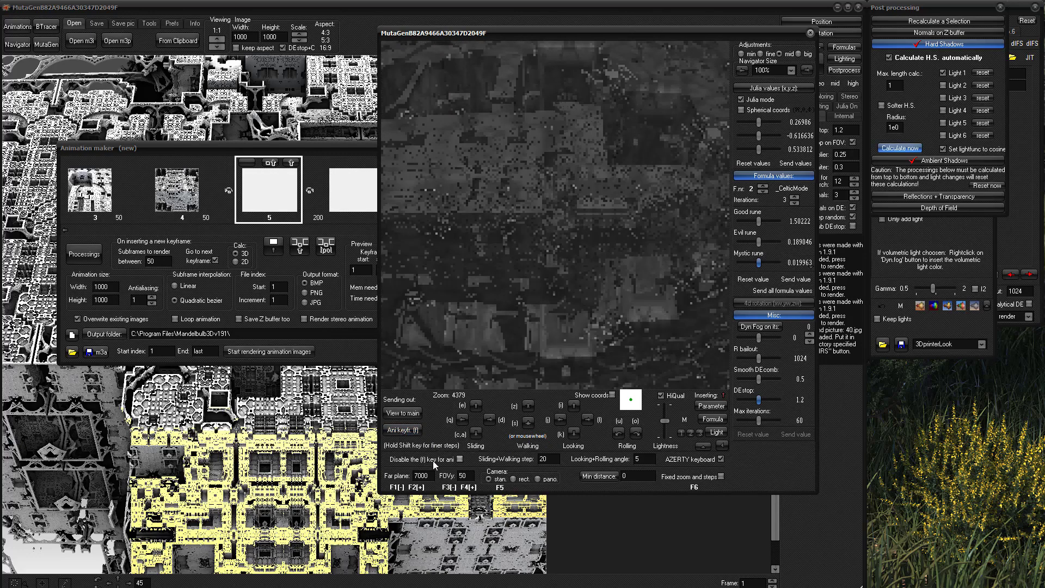
pyautogui.click(574, 405)
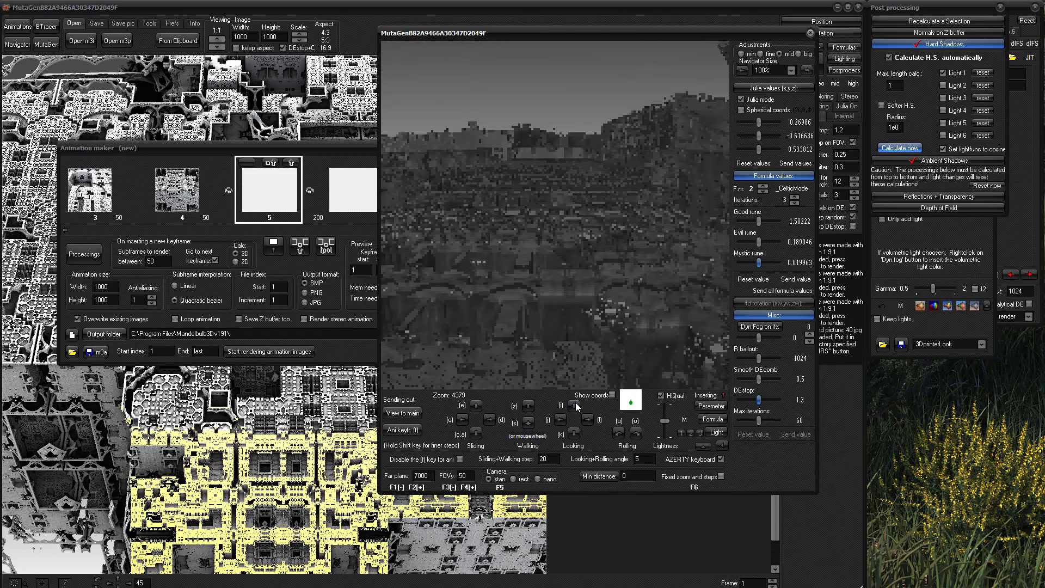
pyautogui.click(575, 404)
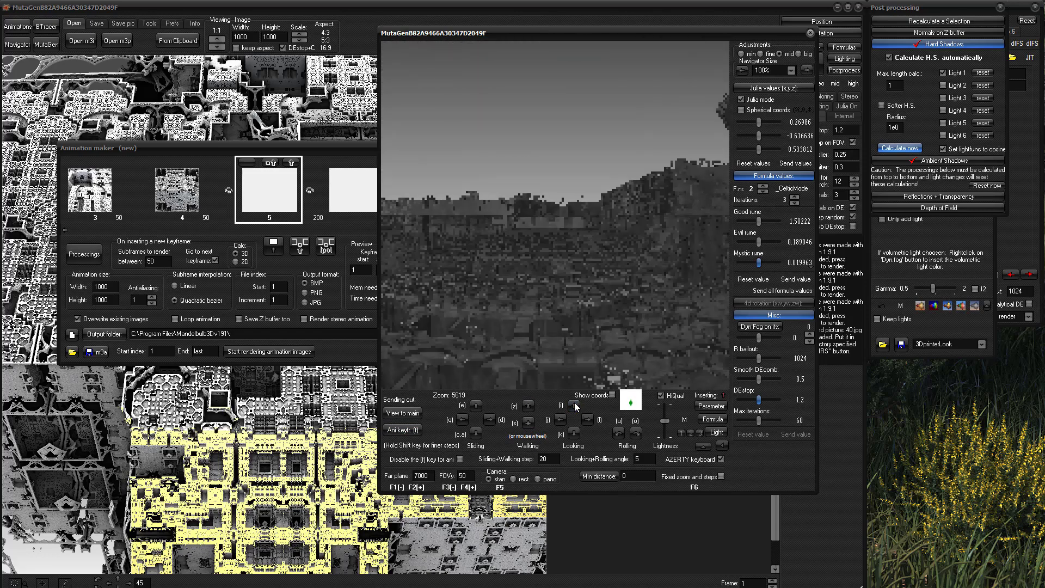
pyautogui.click(573, 406)
pyautogui.click(407, 430)
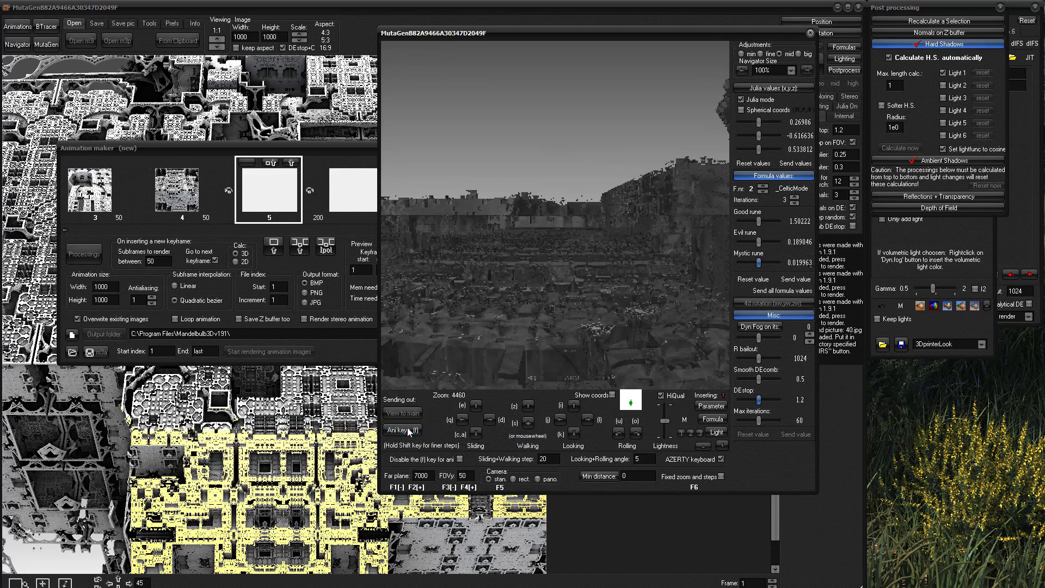
# - Walk forward slightly, then slide the camera down past the arches to the tree-like forms and into the ground-level channel
pyautogui.scroll(2, 518, 436)
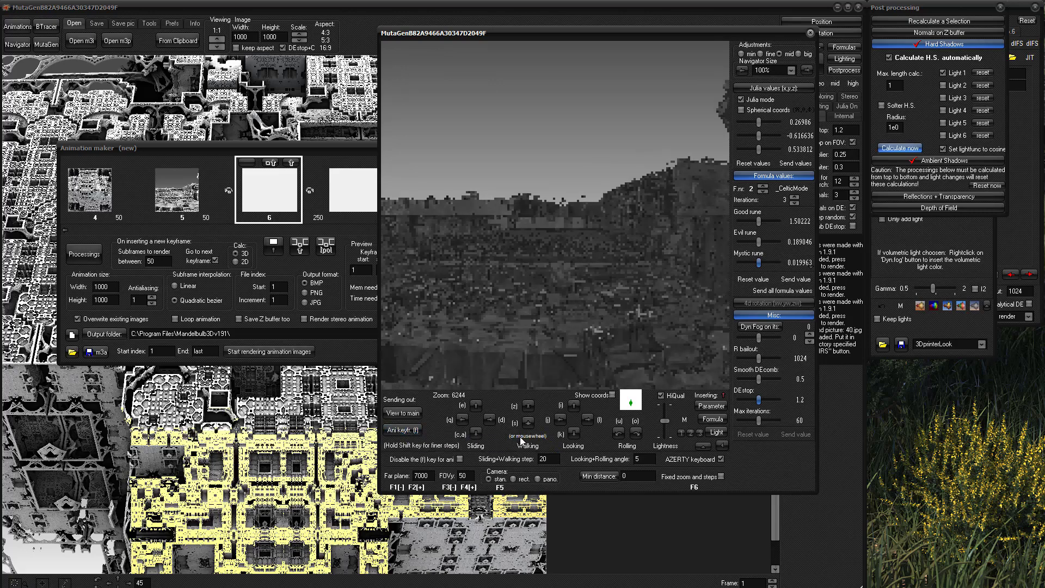
pyautogui.scroll(2, 520, 441)
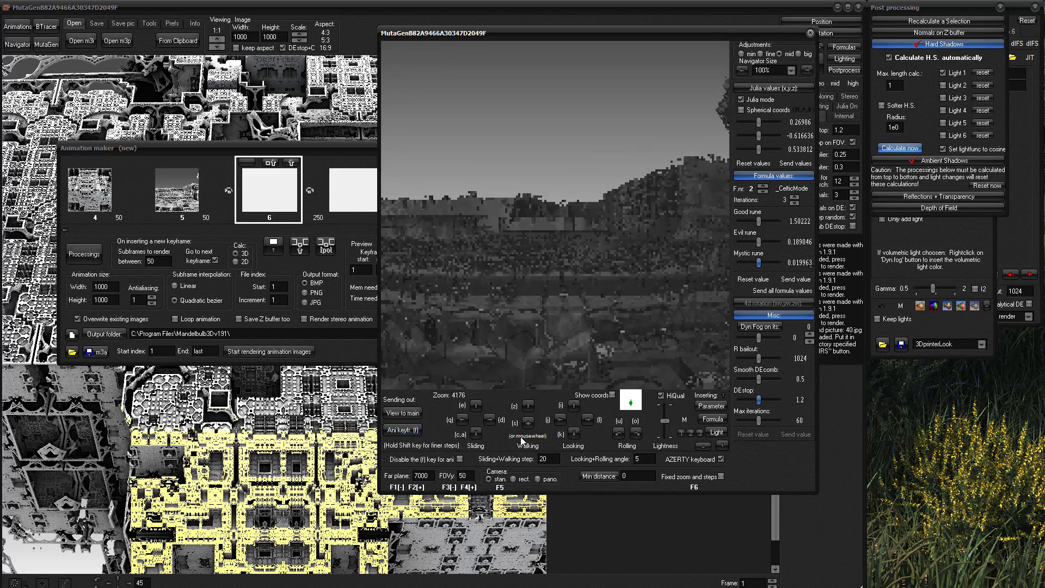
pyautogui.click(476, 433)
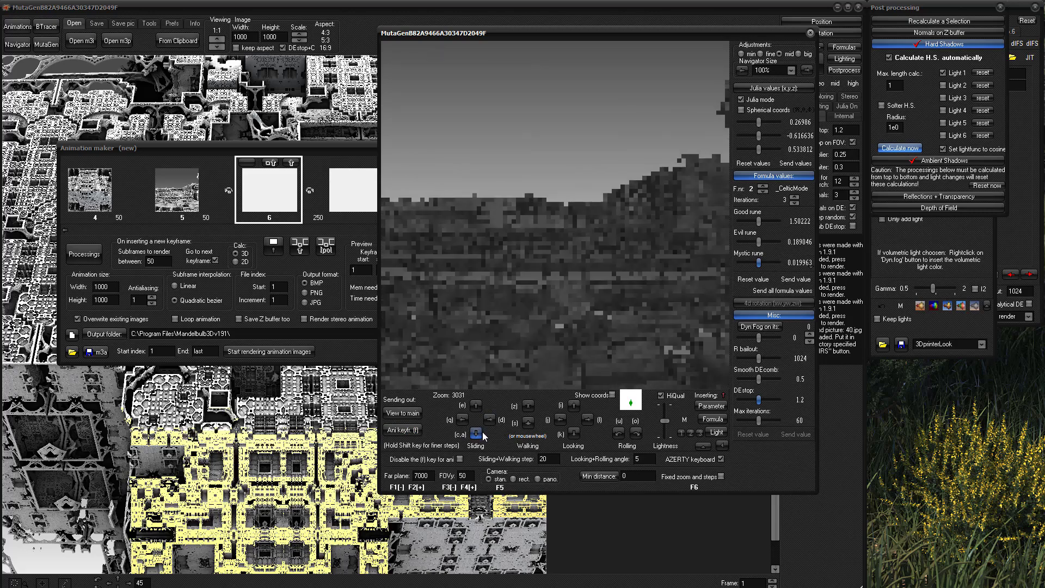
pyautogui.click(481, 433)
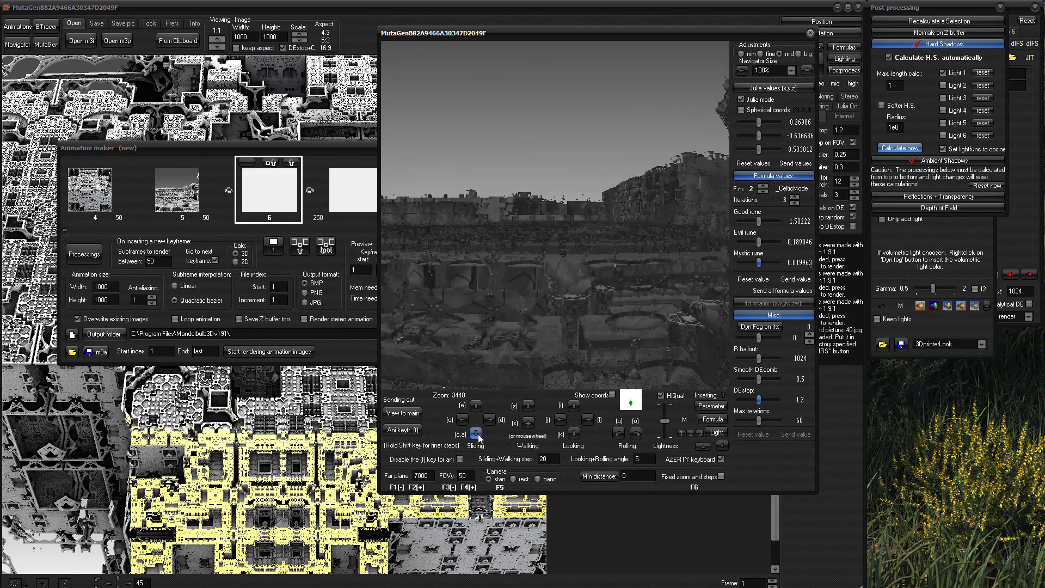
pyautogui.click(476, 433)
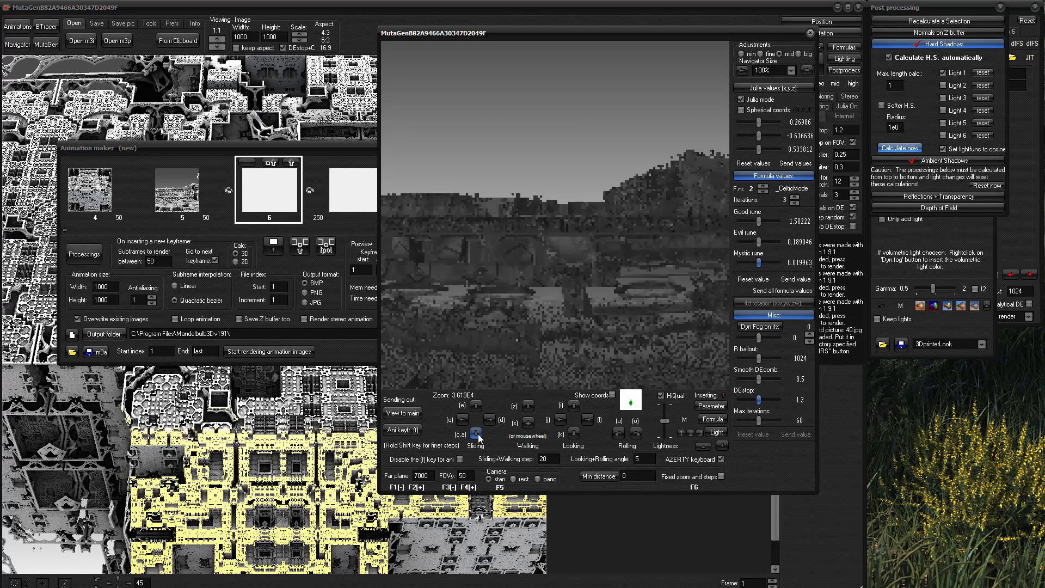
pyautogui.click(476, 434)
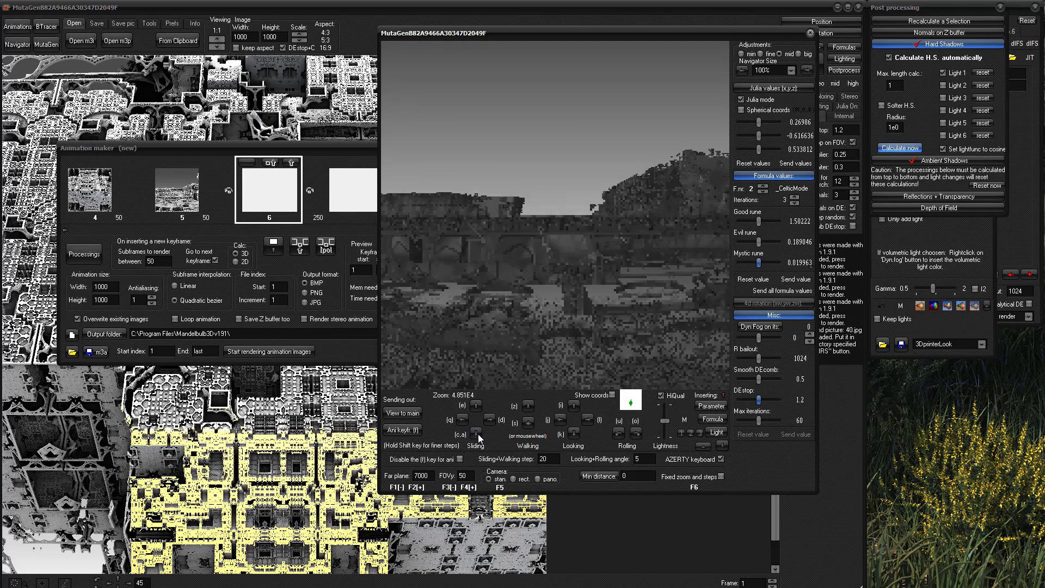
pyautogui.click(476, 433)
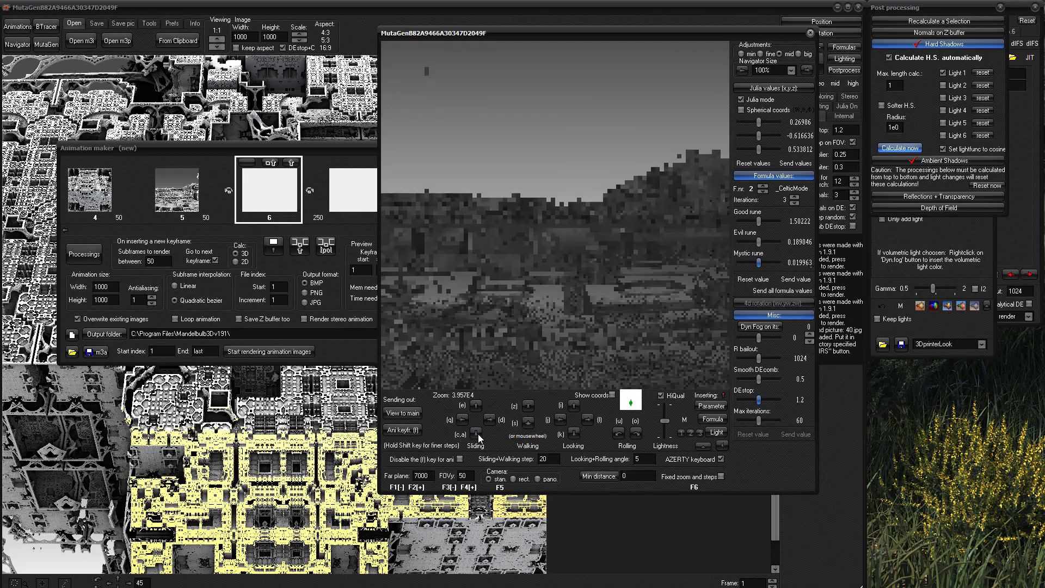
pyautogui.click(475, 433)
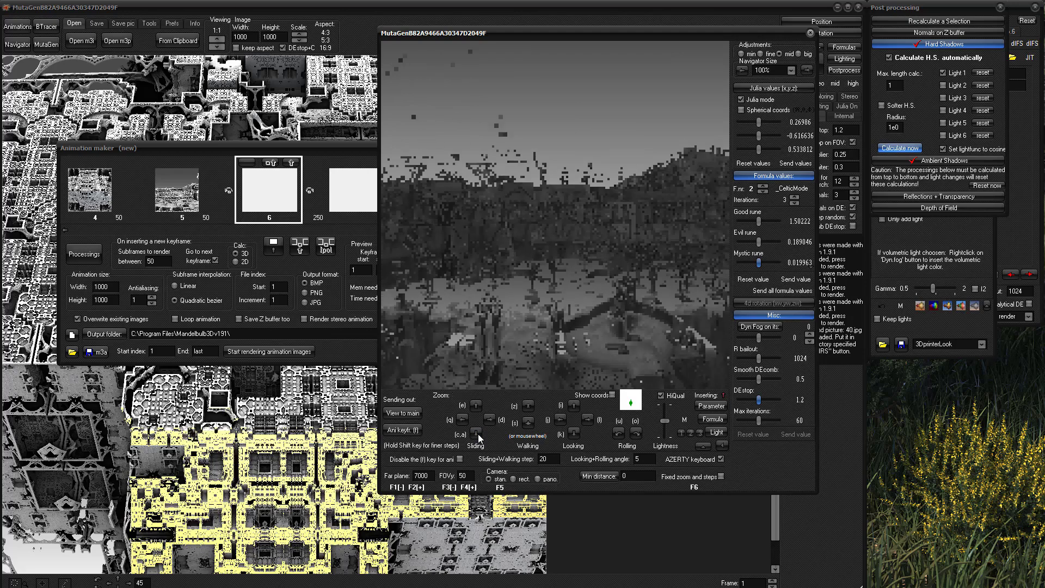
pyautogui.click(475, 434)
pyautogui.click(478, 434)
pyautogui.click(478, 434)
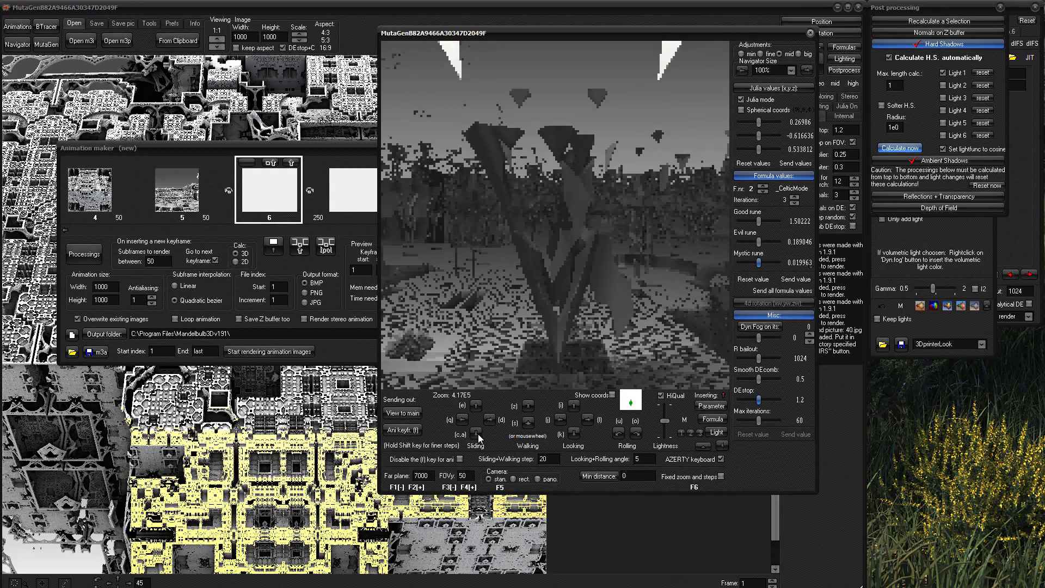
pyautogui.click(477, 434)
pyautogui.click(478, 434)
pyautogui.click(478, 433)
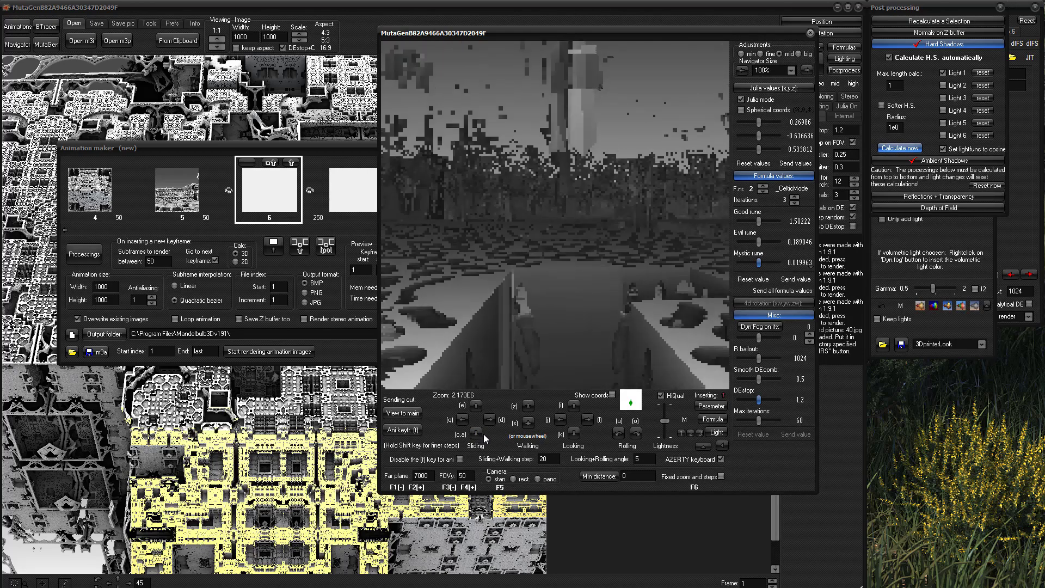
pyautogui.click(482, 434)
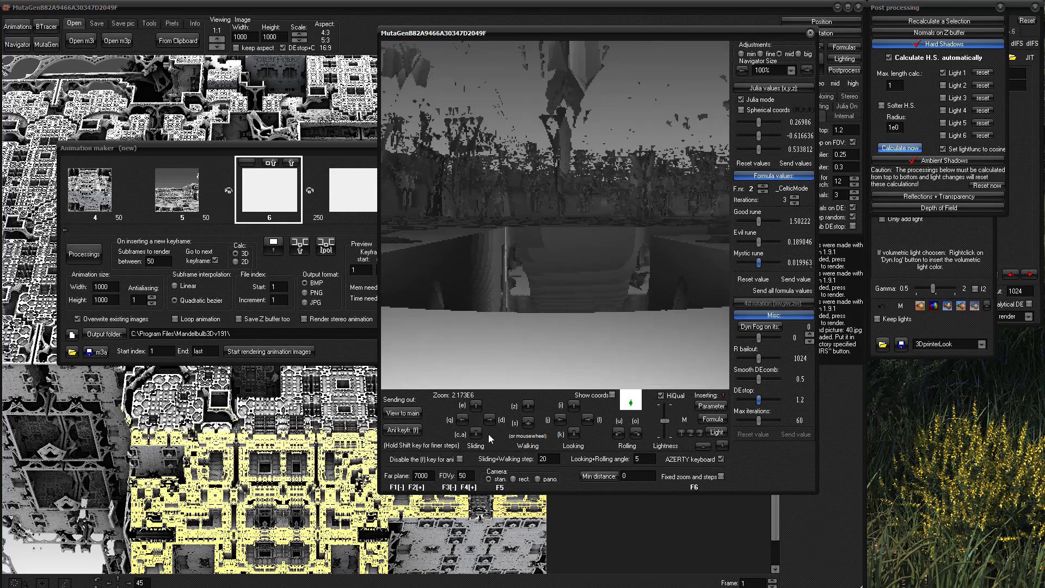
# - Back the camera out of the fine structures to a zoom of 2246 and record the sixth keyframe
pyautogui.scroll(5, 489, 434)
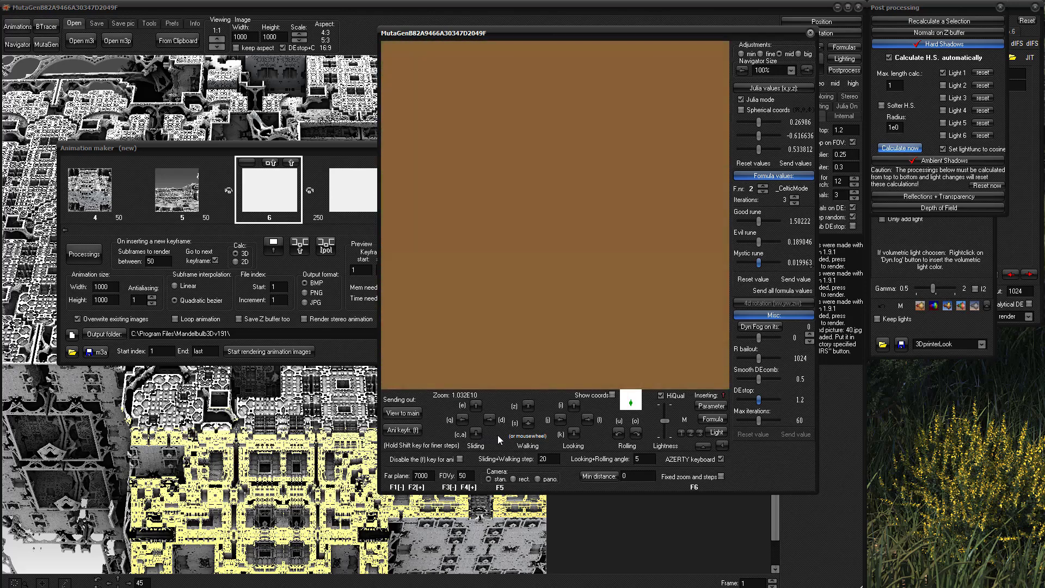
pyautogui.scroll(-6, 498, 435)
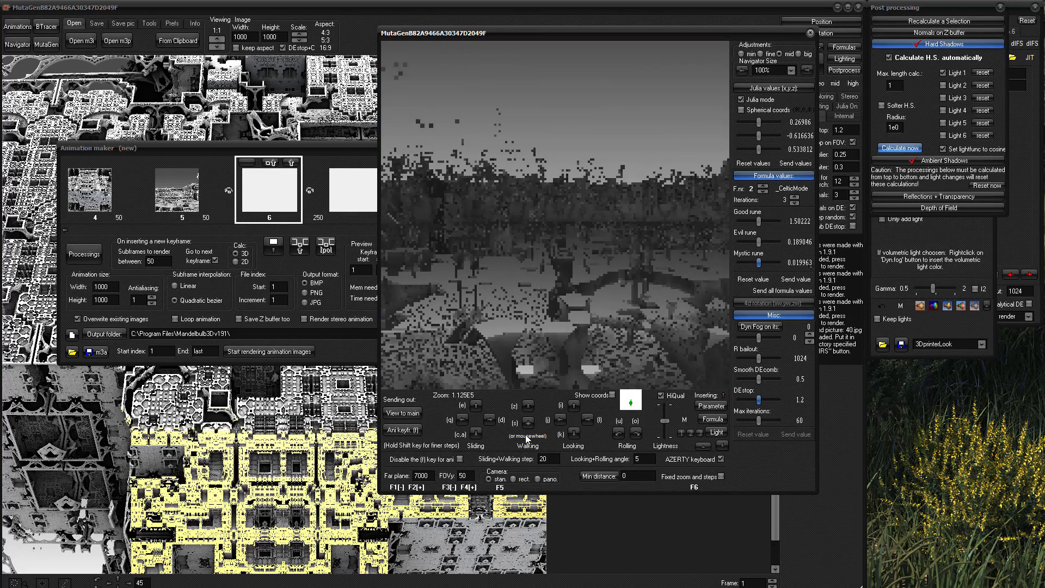
pyautogui.scroll(-2, 526, 438)
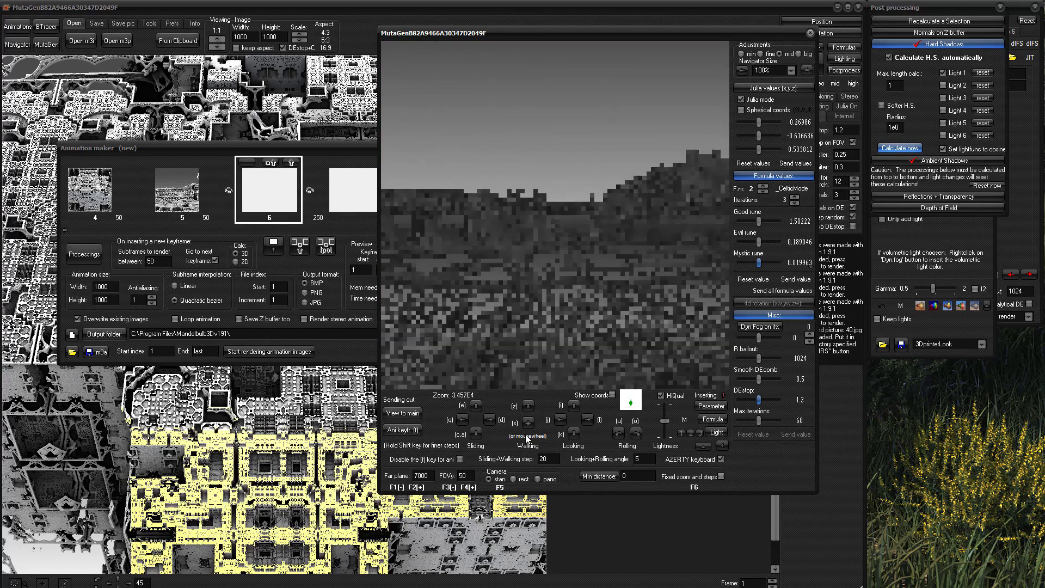
pyautogui.scroll(-1, 526, 435)
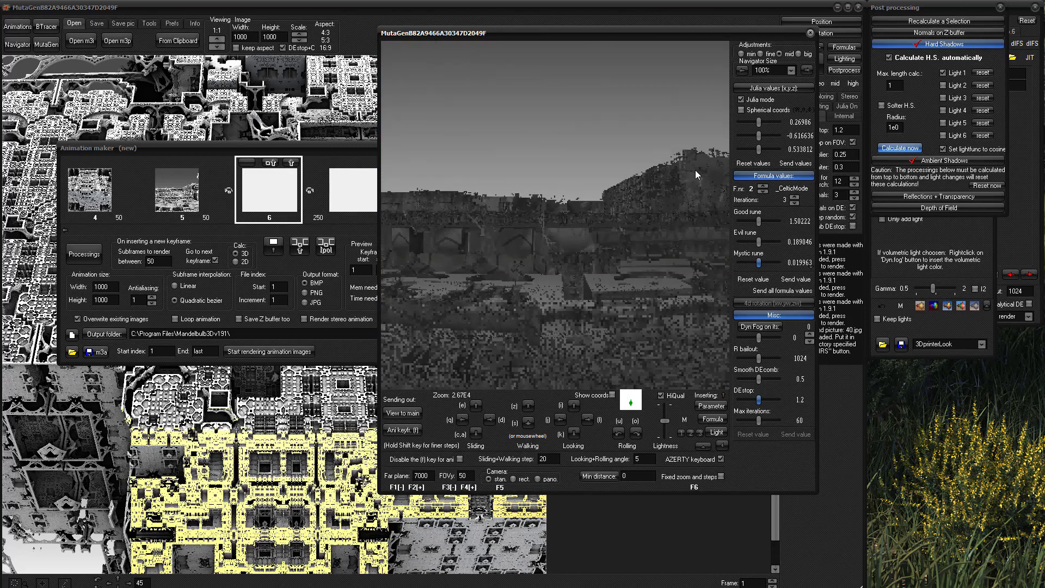
pyautogui.scroll(-2, 631, 260)
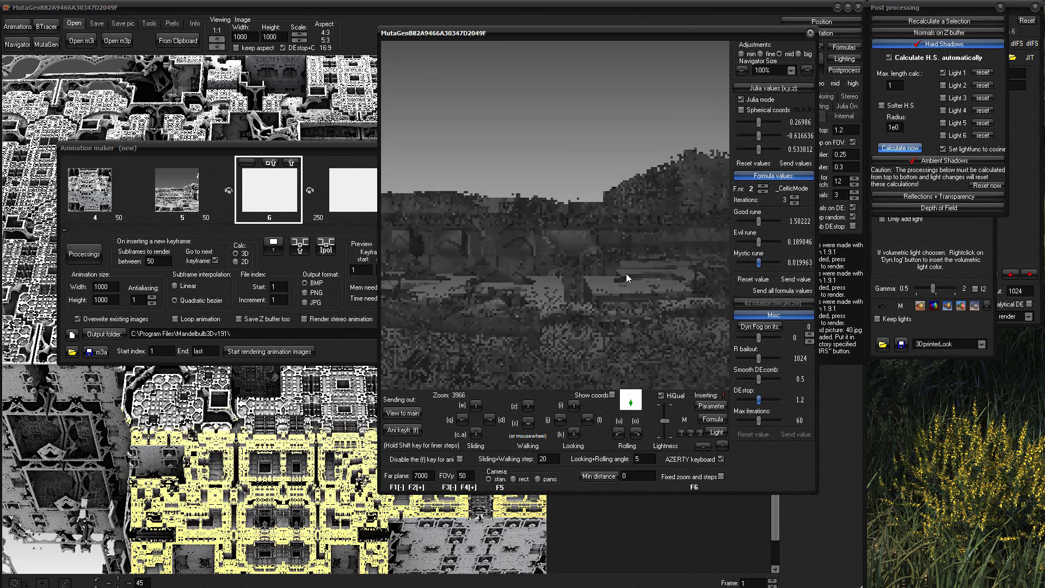
pyautogui.scroll(-1, 626, 273)
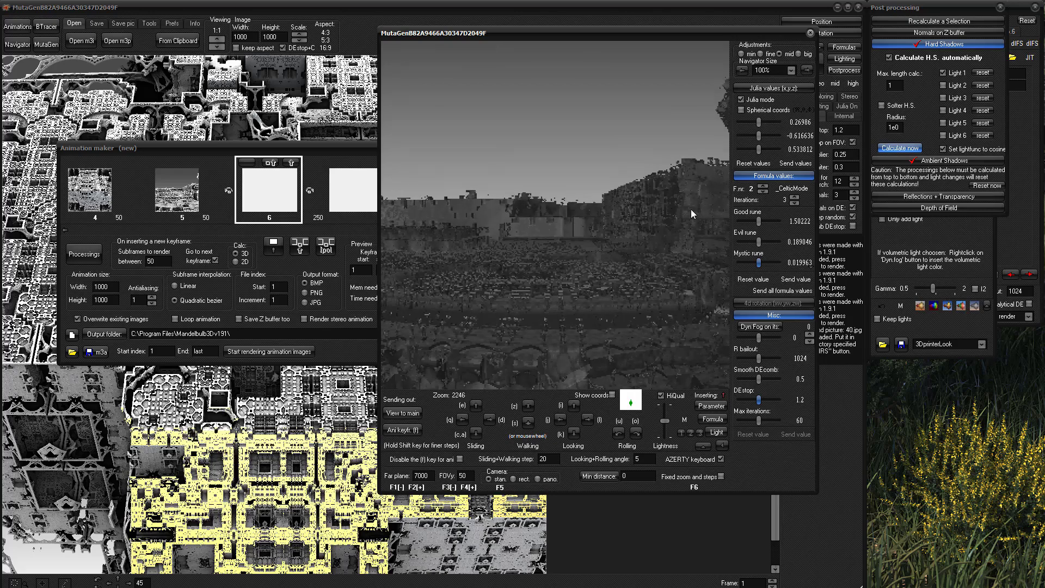
pyautogui.click(401, 429)
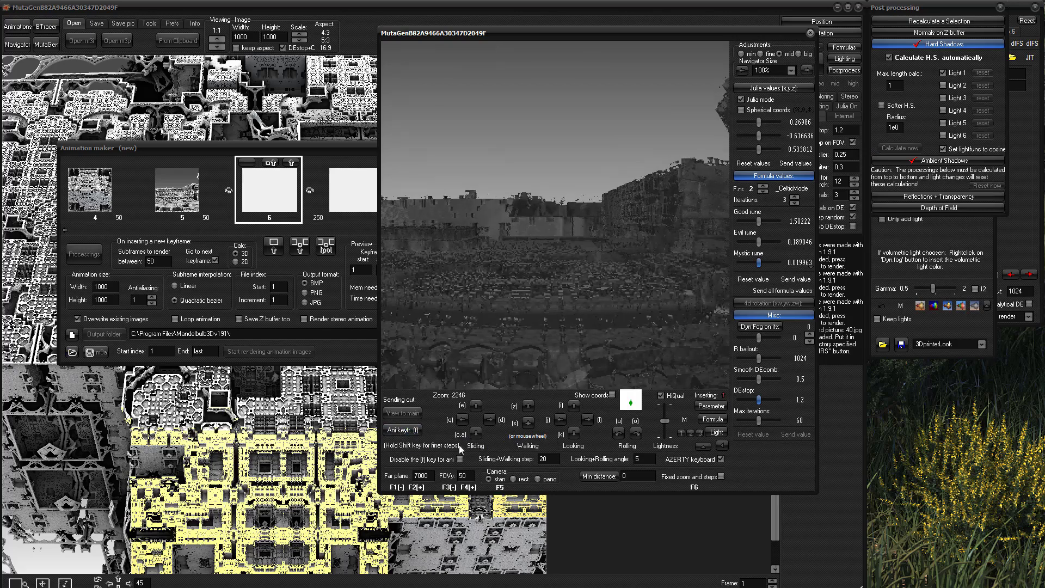
# - Walk the camera backward from the terrain until the tall cliff-like walls fill much of the view
pyautogui.scroll(-1, 567, 358)
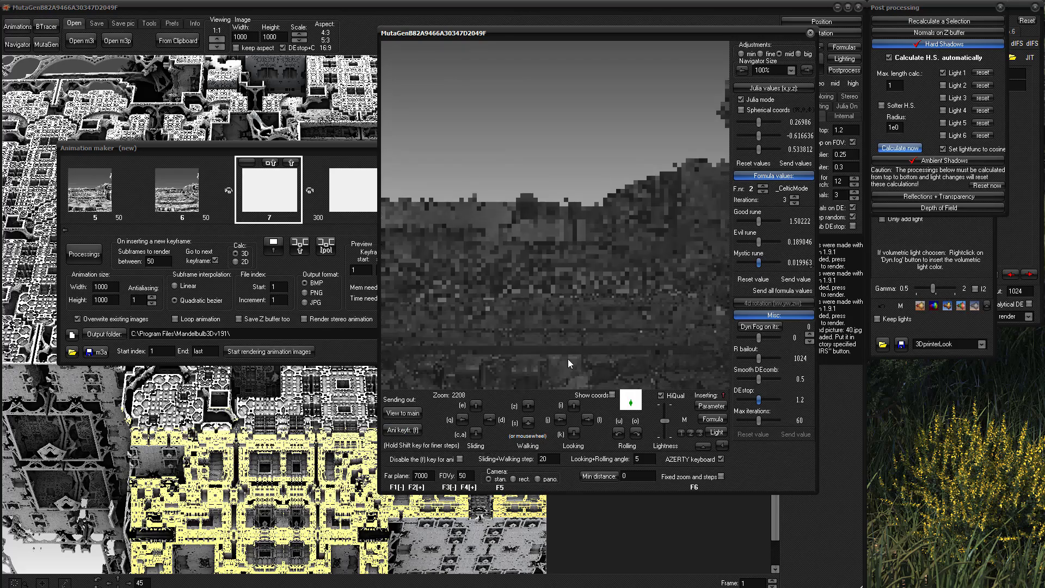
pyautogui.scroll(-1, 569, 357)
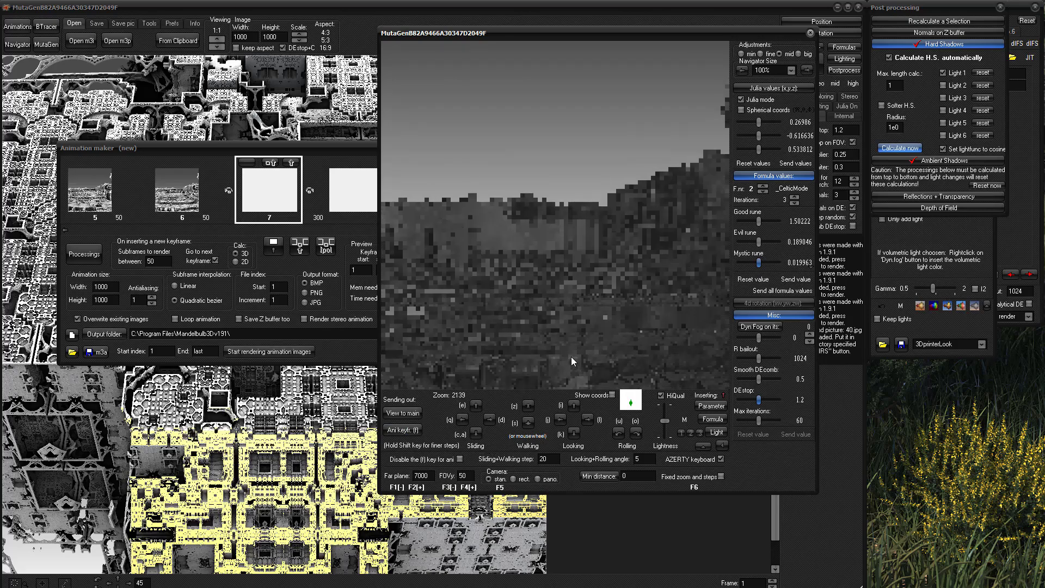
pyautogui.scroll(-1, 574, 355)
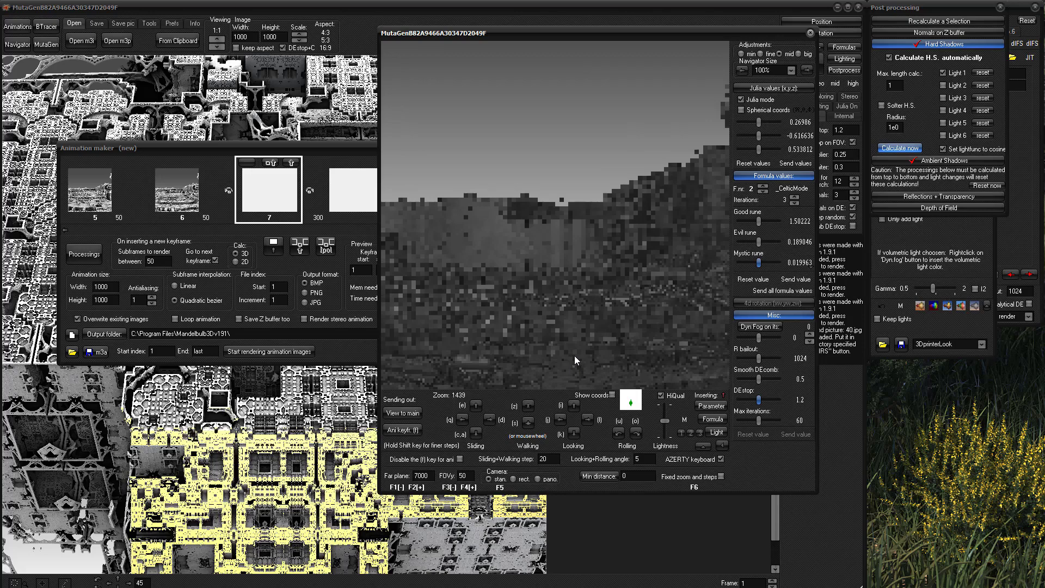
pyautogui.scroll(-1, 575, 355)
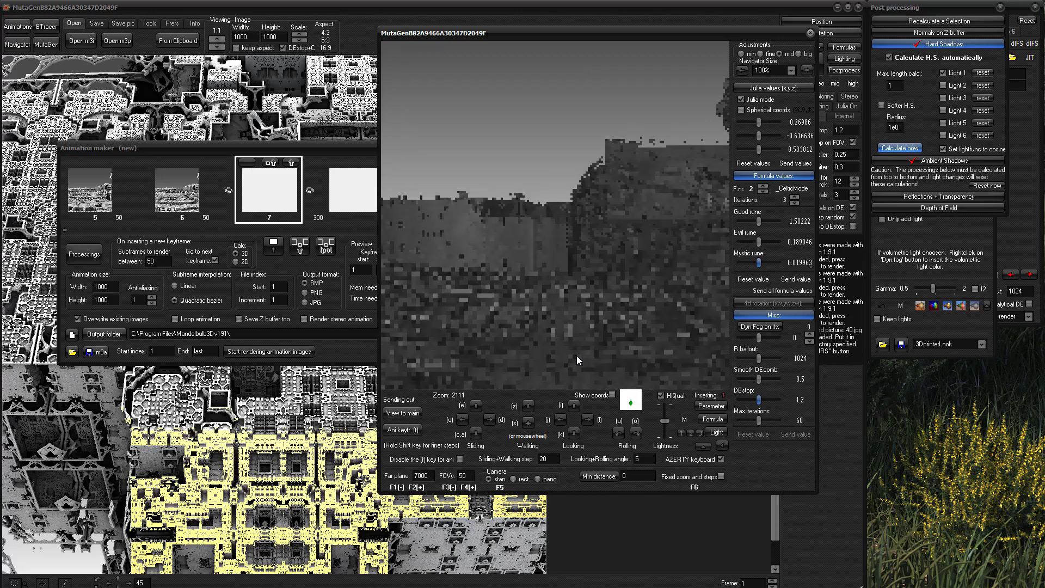
pyautogui.scroll(-1, 578, 359)
pyautogui.scroll(-5, 579, 355)
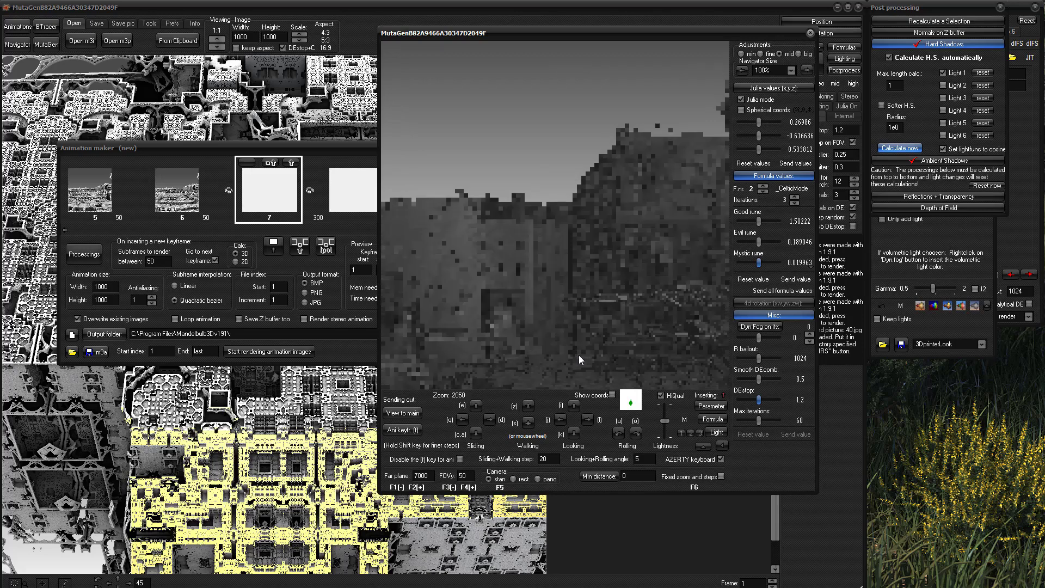
pyautogui.scroll(-3, 580, 354)
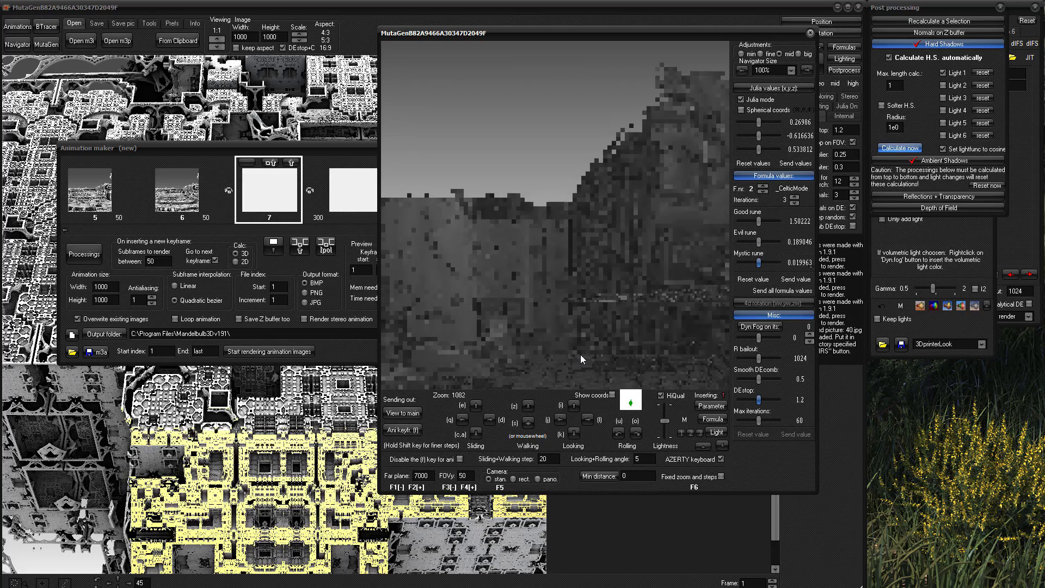
pyautogui.scroll(-3, 580, 354)
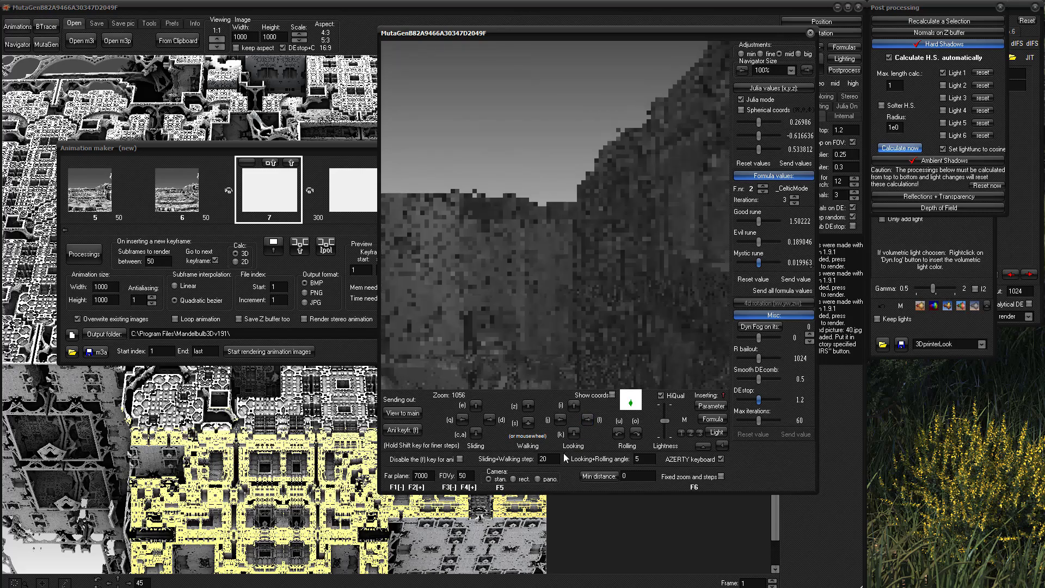
# - Slide the camera down beside the tall walls to a zoom of 1010 and record the seventh keyframe
pyautogui.click(475, 432)
pyautogui.click(474, 434)
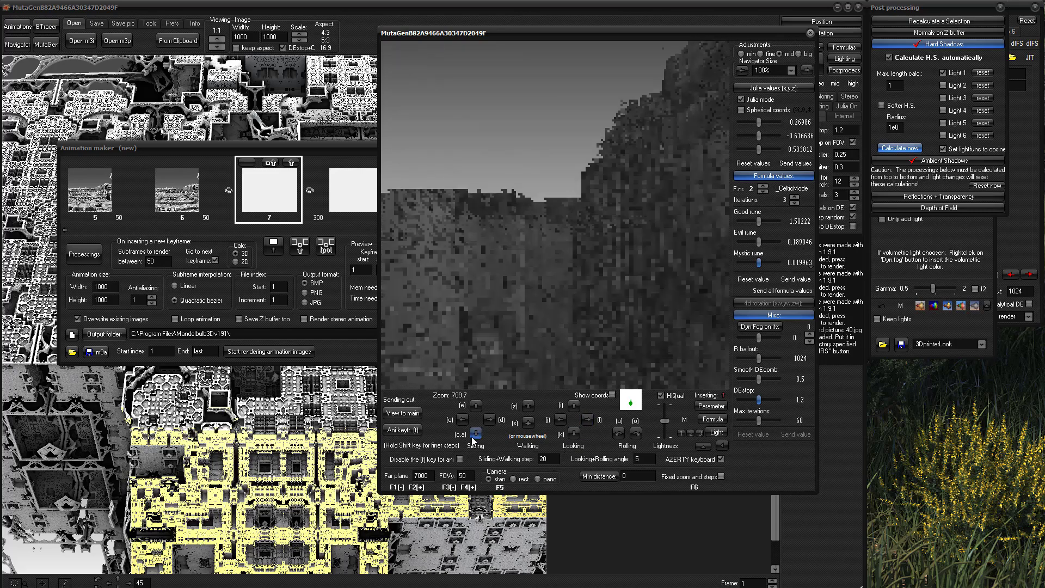
pyautogui.click(476, 434)
pyautogui.click(478, 433)
pyautogui.click(479, 433)
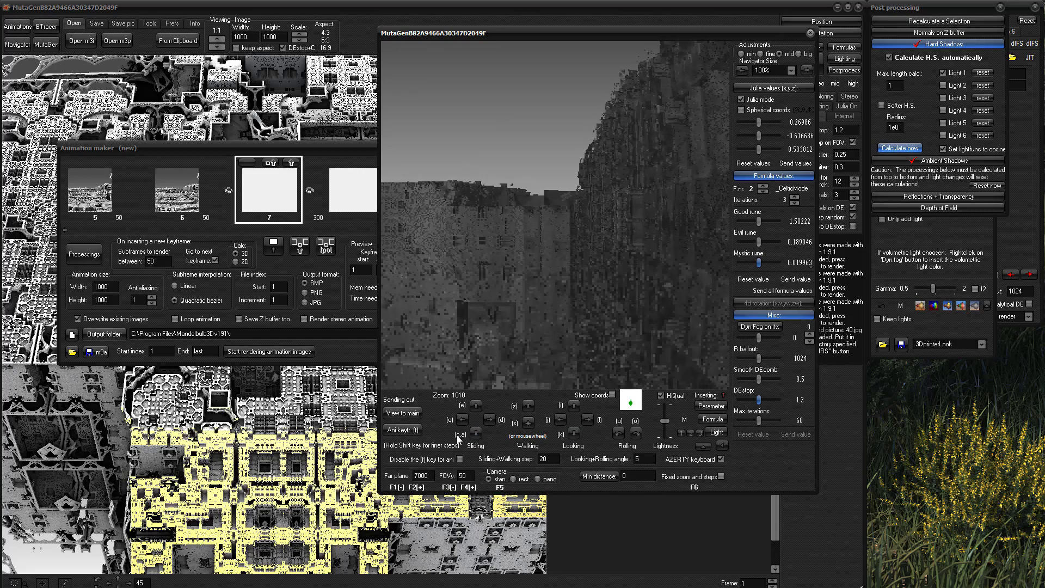
pyautogui.click(397, 430)
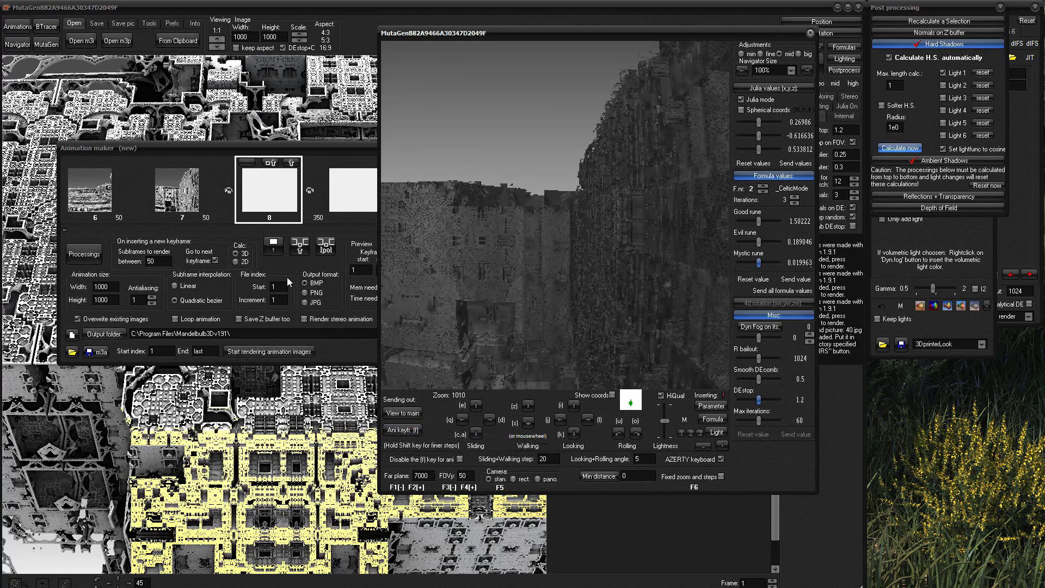
# - Bring the Animation maker forward and set the number of frames after keyframe 7 to 1
pyautogui.click(316, 145)
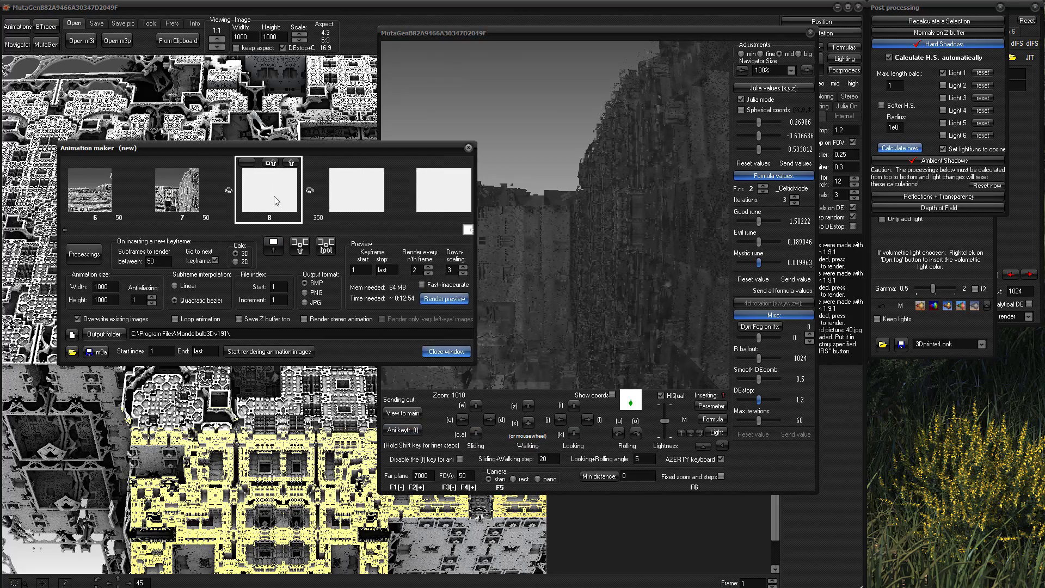
pyautogui.moveTo(468, 230); pyautogui.dragTo(60, 265)
pyautogui.moveTo(147, 260); pyautogui.dragTo(416, 256)
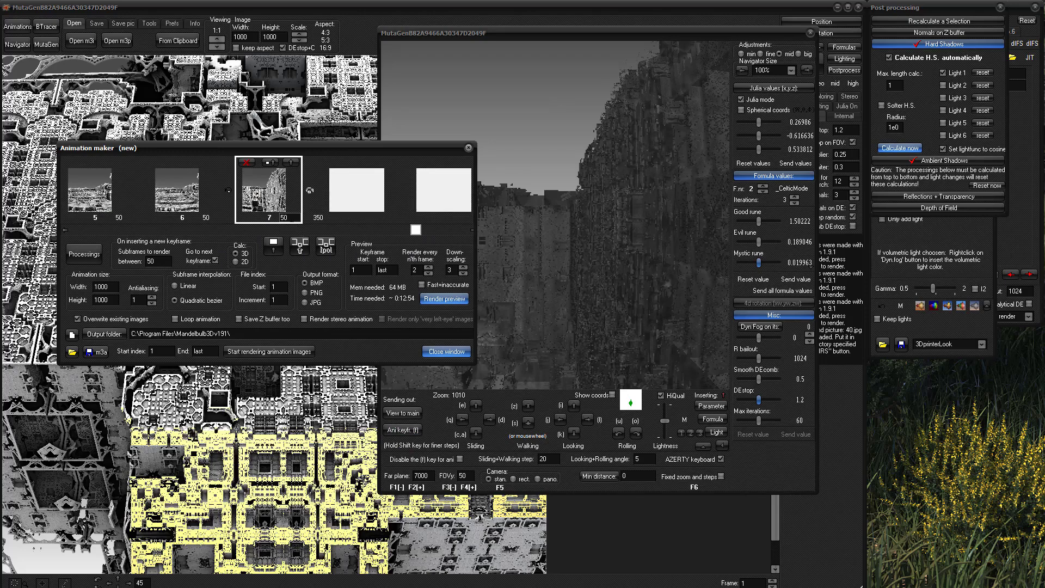
pyautogui.moveTo(291, 218); pyautogui.dragTo(249, 231)
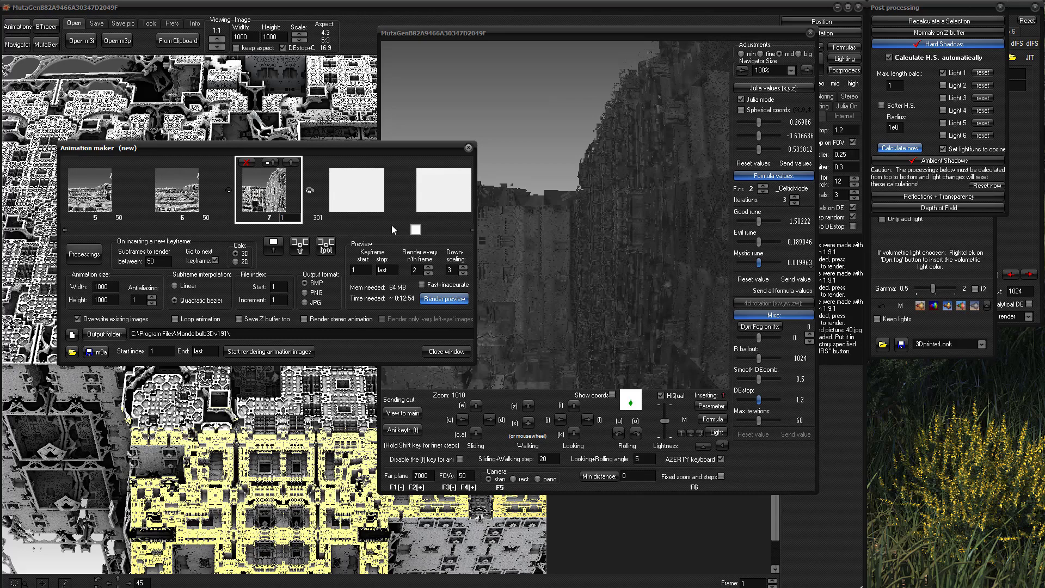
# - Return to keyframe 1 and render a preview of the animation from keyframe 1 to the last
pyautogui.moveTo(418, 230); pyautogui.dragTo(69, 248)
pyautogui.click(439, 299)
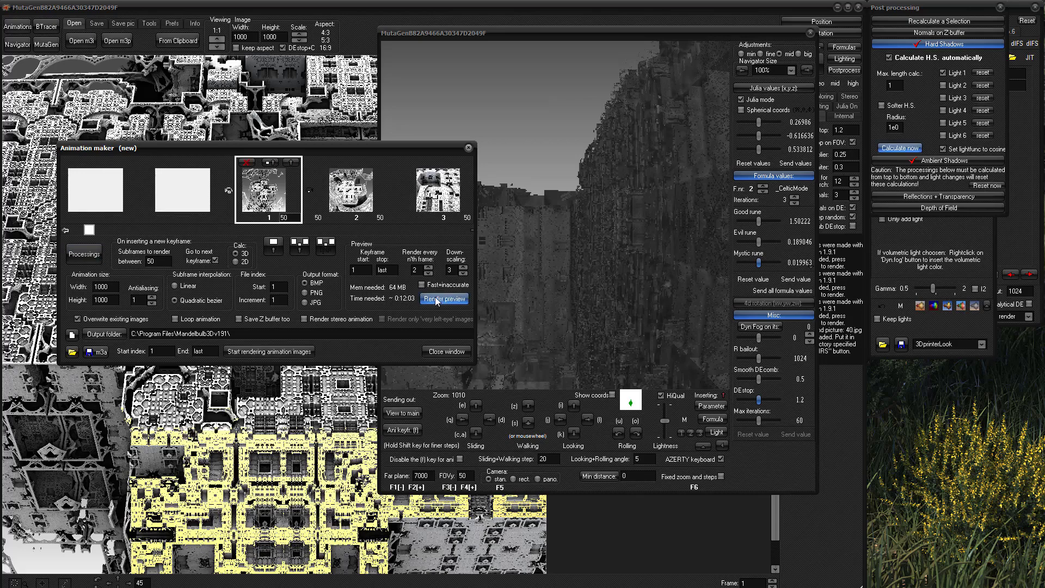
pyautogui.moveTo(321, 149); pyautogui.dragTo(624, 140)
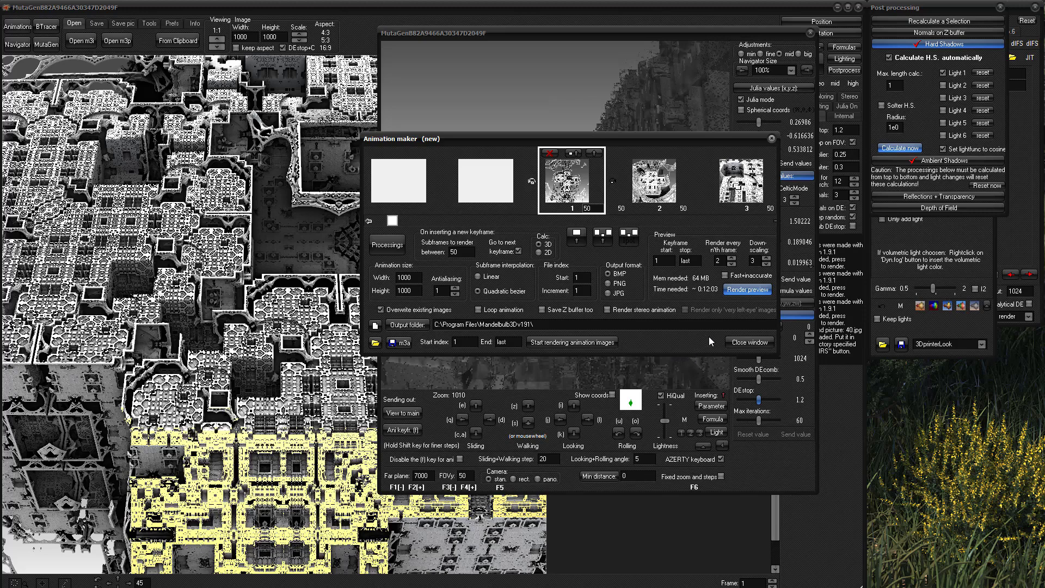
pyautogui.click(747, 290)
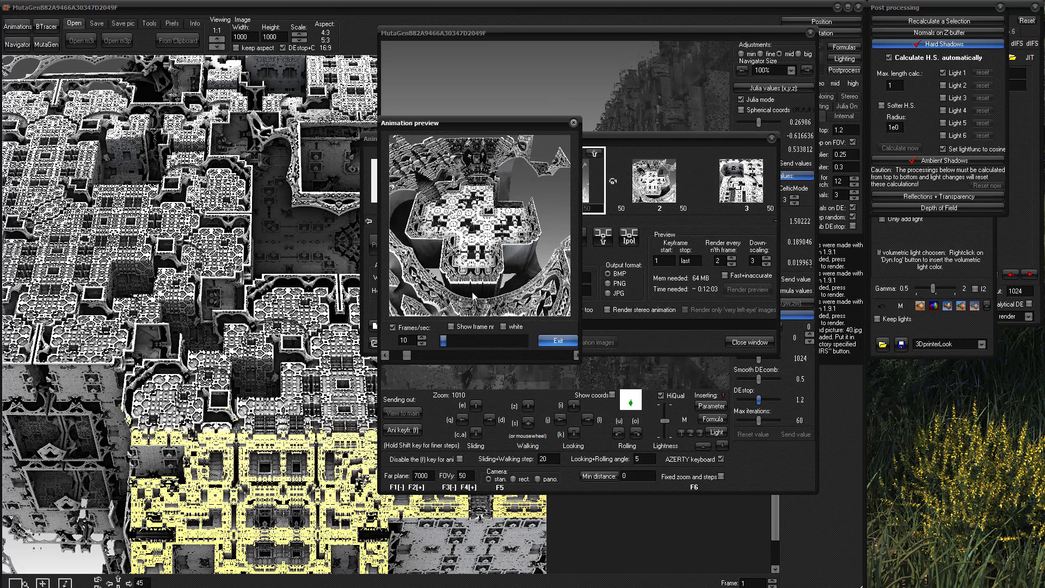
# - Watch the animation preview with its window and the Animation maker moved clear of each other
pyautogui.moveTo(499, 127); pyautogui.dragTo(530, 116)
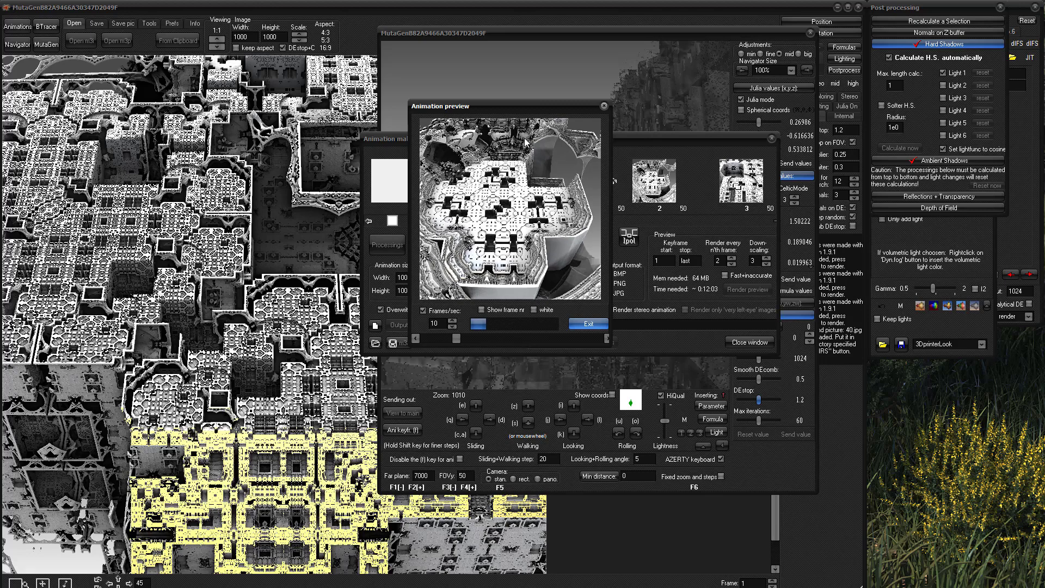
pyautogui.moveTo(527, 114); pyautogui.dragTo(222, 146)
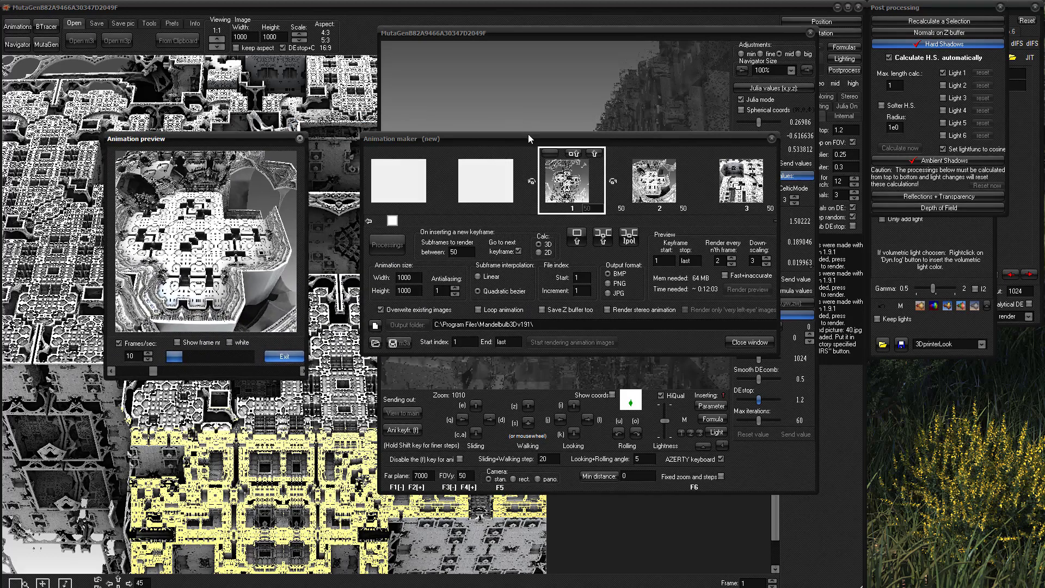
pyautogui.click(528, 138)
pyautogui.moveTo(581, 143); pyautogui.dragTo(571, 508)
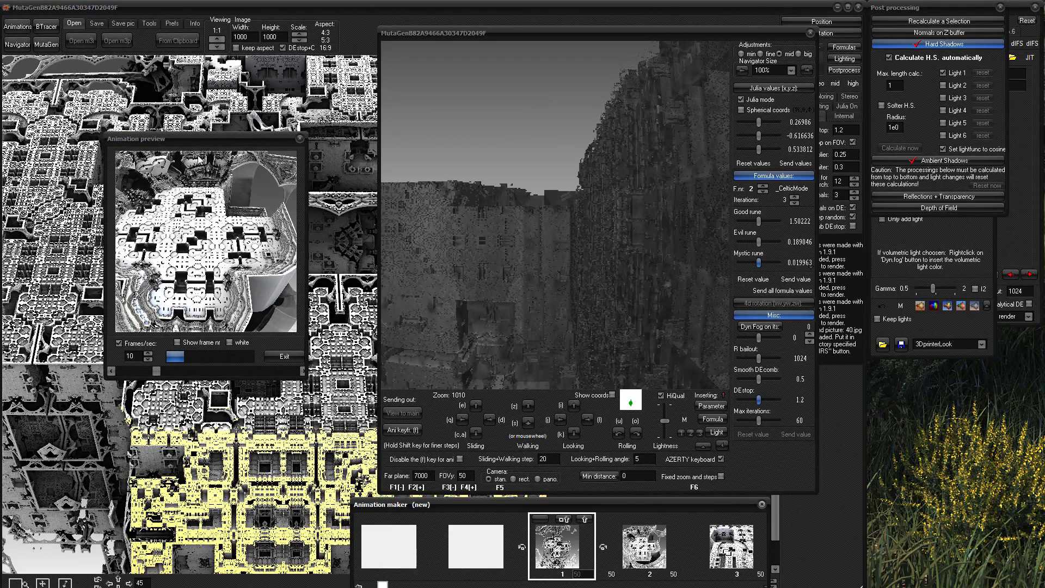
pyautogui.moveTo(201, 136); pyautogui.dragTo(327, 74)
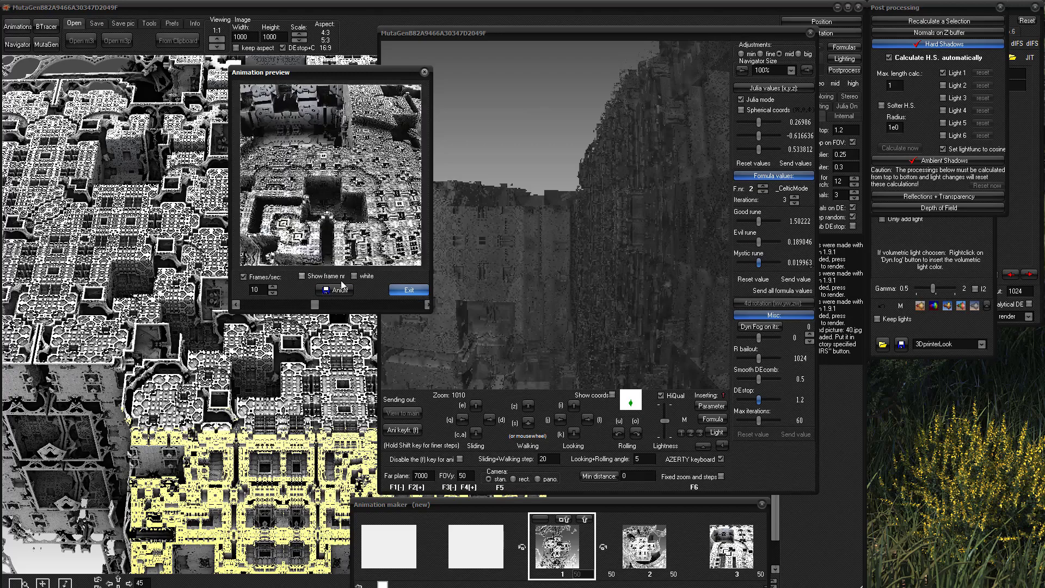
# - Exit the animation preview, put the Navigator away and move the Animation maker fully into view over the main image
pyautogui.click(408, 290)
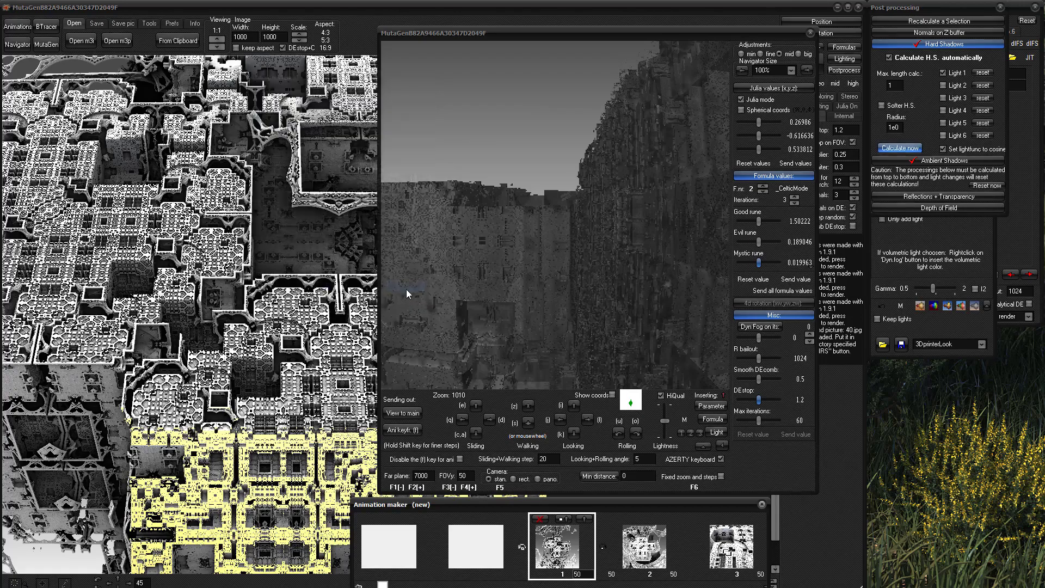
pyautogui.click(16, 31)
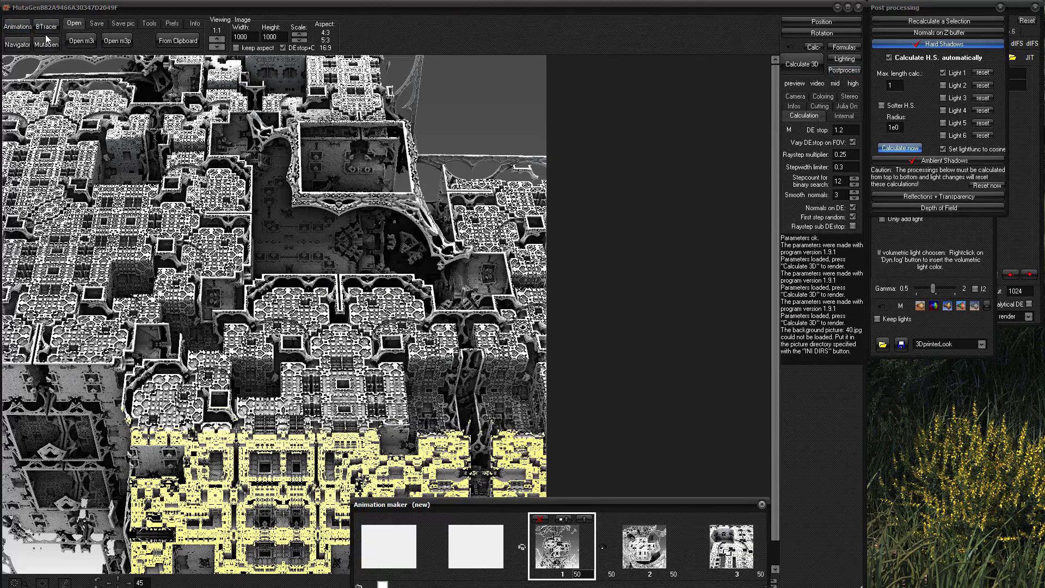
pyautogui.moveTo(504, 504); pyautogui.dragTo(396, 163)
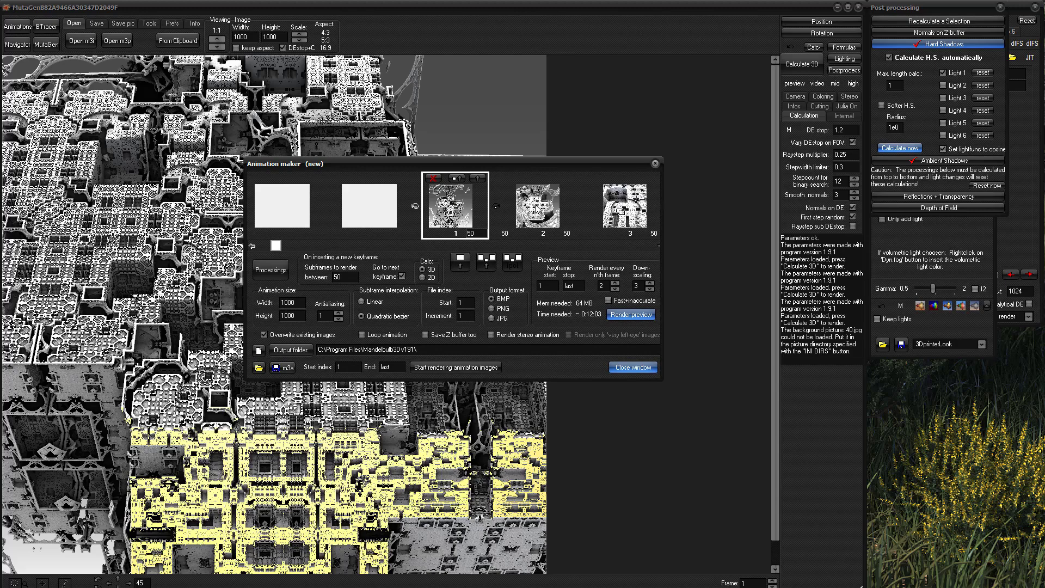
# - Try 100 frames between keyframes 1 and 2, and set the interval back to 50
pyautogui.click(481, 235)
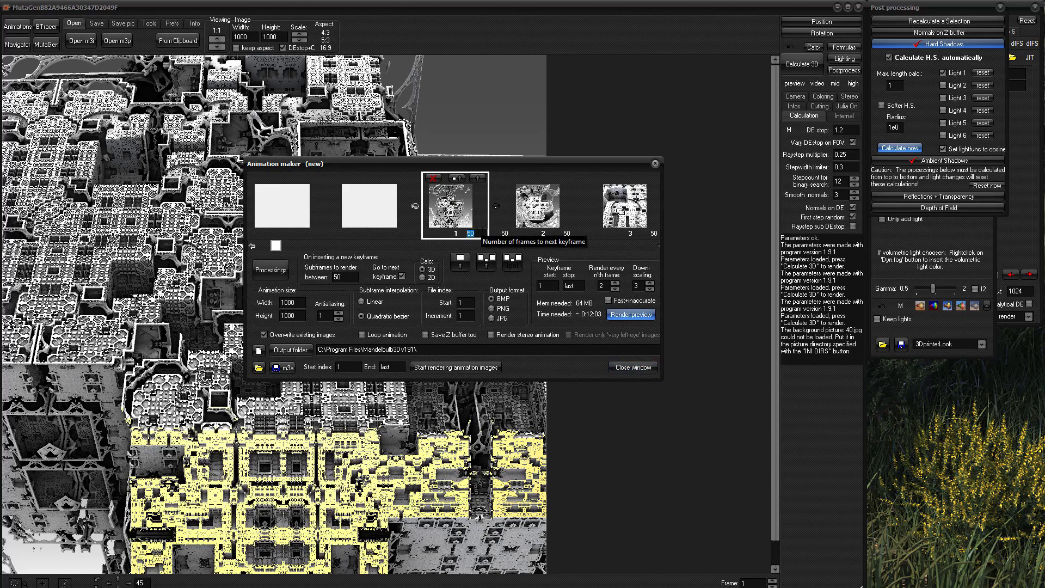
pyautogui.write('100')
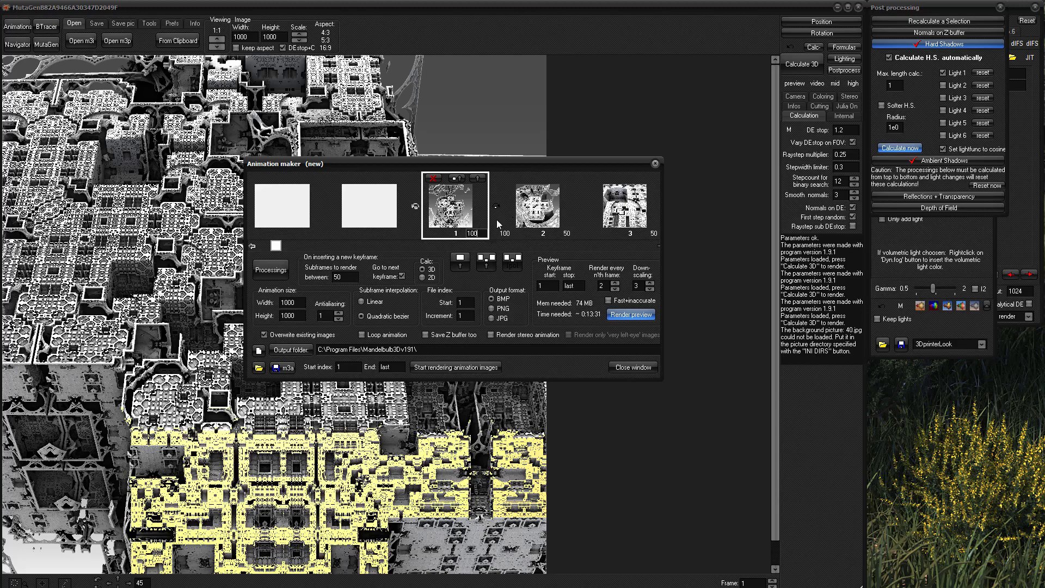
pyautogui.doubleClick(472, 233)
pyautogui.write('2')
pyautogui.write('50')
pyautogui.moveTo(276, 245); pyautogui.dragTo(264, 282)
pyautogui.doubleClick(291, 303)
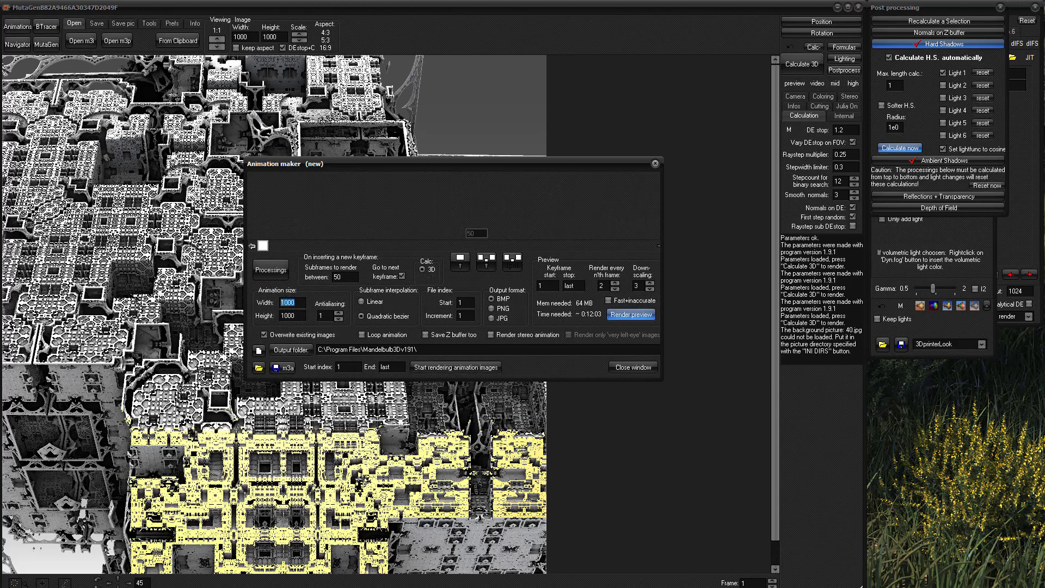
pyautogui.doubleClick(292, 315)
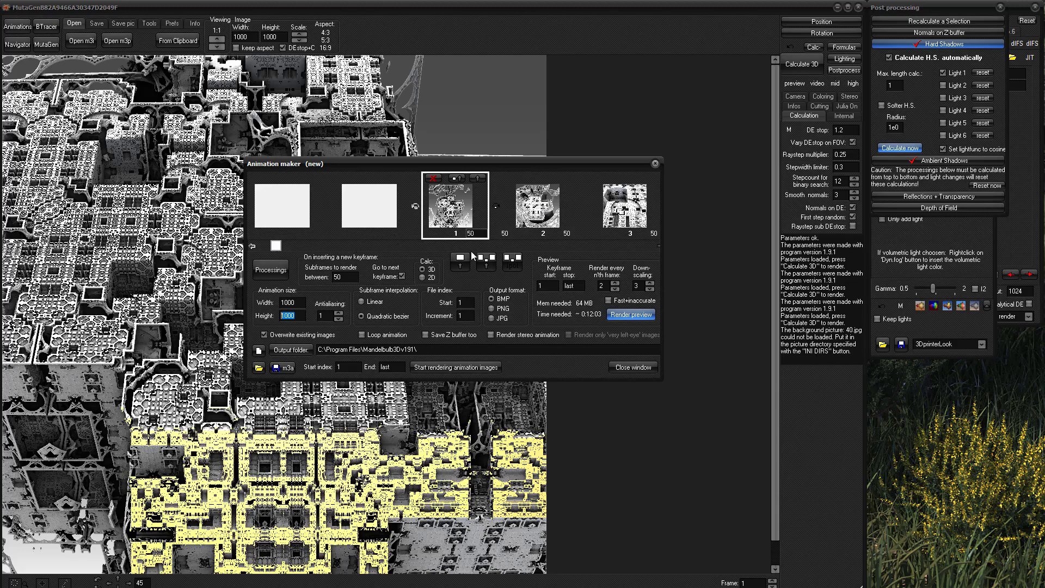
pyautogui.moveTo(282, 249); pyautogui.dragTo(267, 272)
# - Choose PNG as the output format and set the output folder to a new folder named render inside Mandelbulb3Dv191
pyautogui.click(490, 309)
pyautogui.click(281, 351)
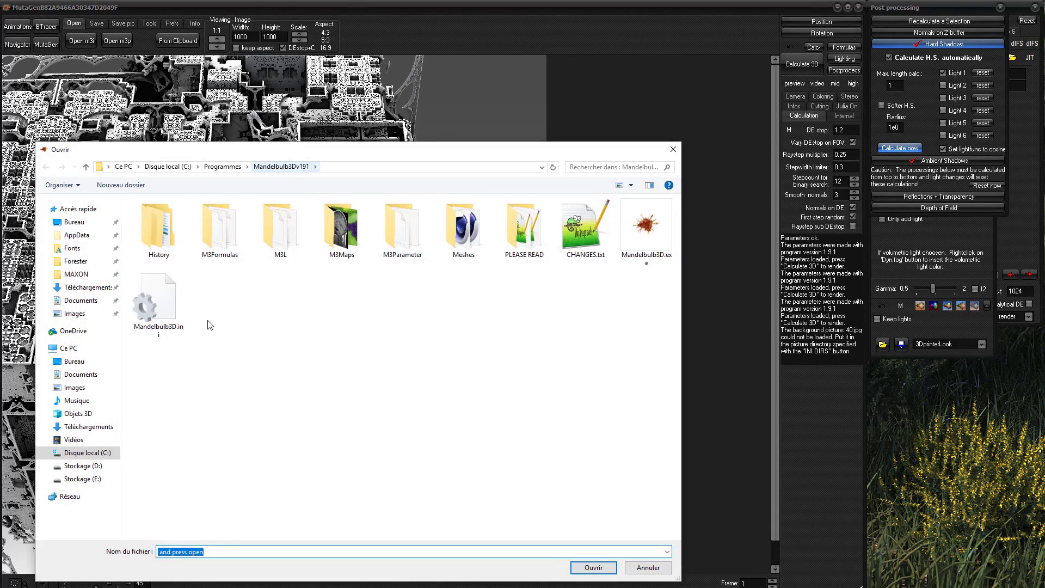
pyautogui.click(139, 186)
pyautogui.write('render')
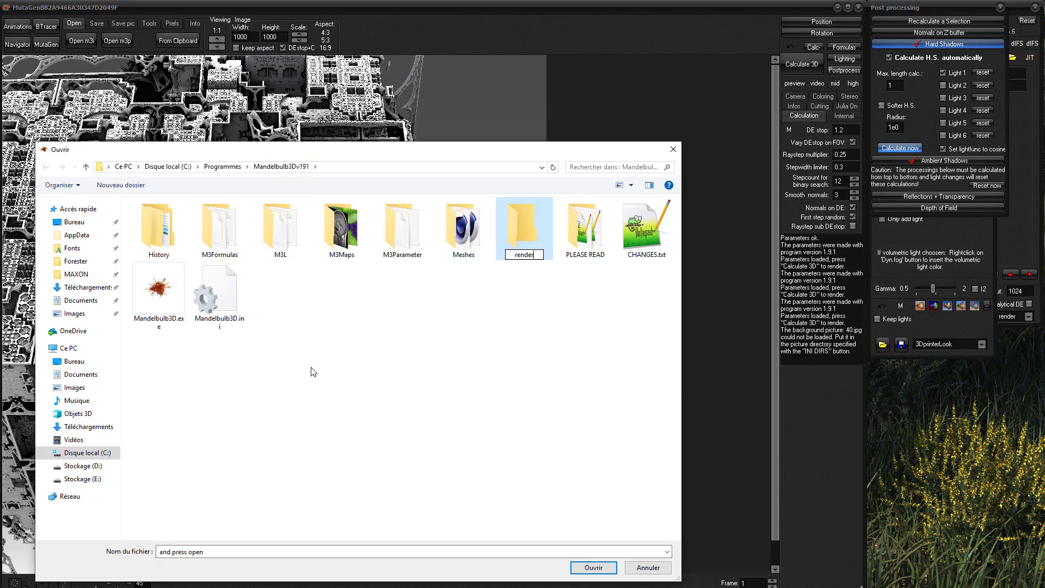
pyautogui.press('Return')
pyautogui.doubleClick(578, 226)
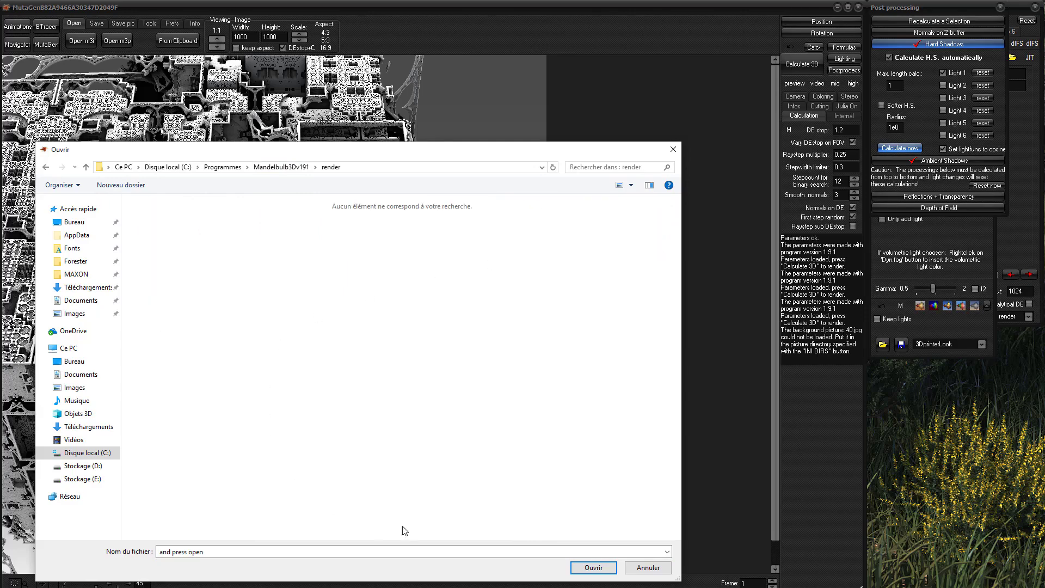
pyautogui.click(613, 569)
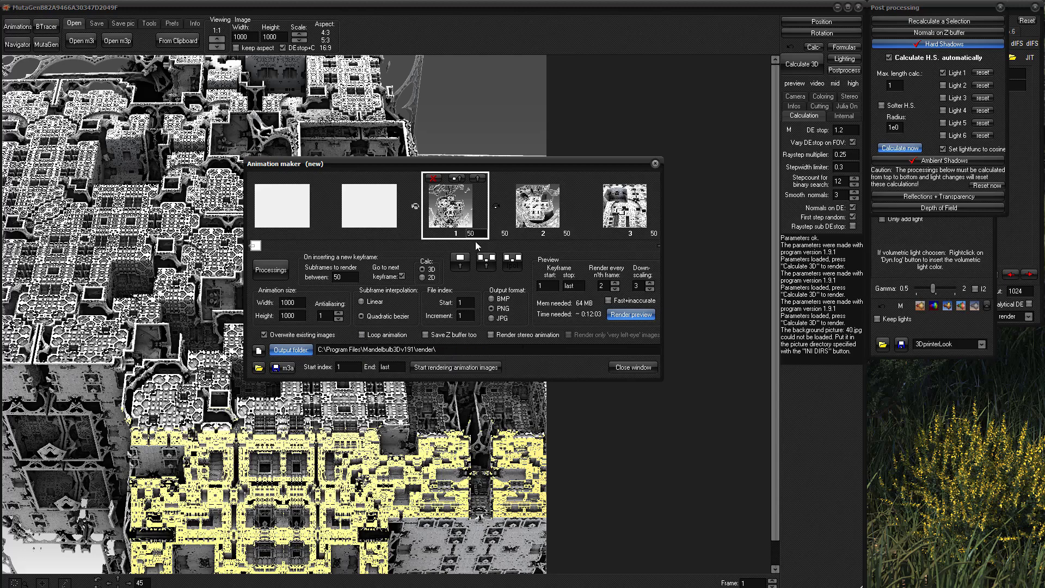
# - Enable saving the Z buffer too and start rendering the animation images from index 1 to last
pyautogui.moveTo(255, 246)
pyautogui.mouseDown()
pyautogui.moveTo(580, 263)
pyautogui.moveTo(413, 280)
pyautogui.moveTo(360, 262)
pyautogui.moveTo(264, 262)
pyautogui.mouseUp()
pyautogui.moveTo(265, 252); pyautogui.dragTo(261, 275)
pyautogui.moveTo(267, 246); pyautogui.dragTo(582, 267)
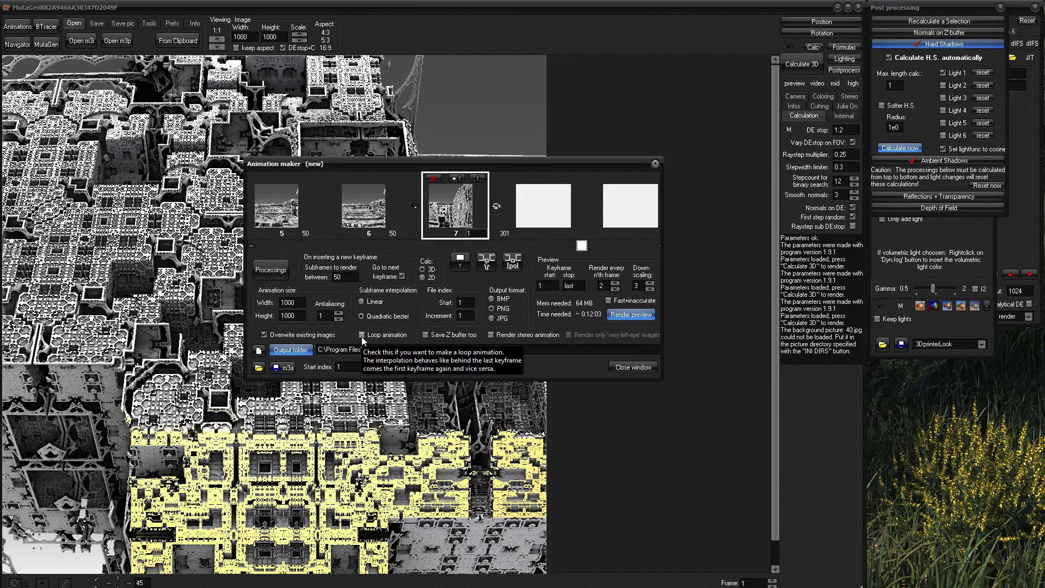
pyautogui.click(426, 334)
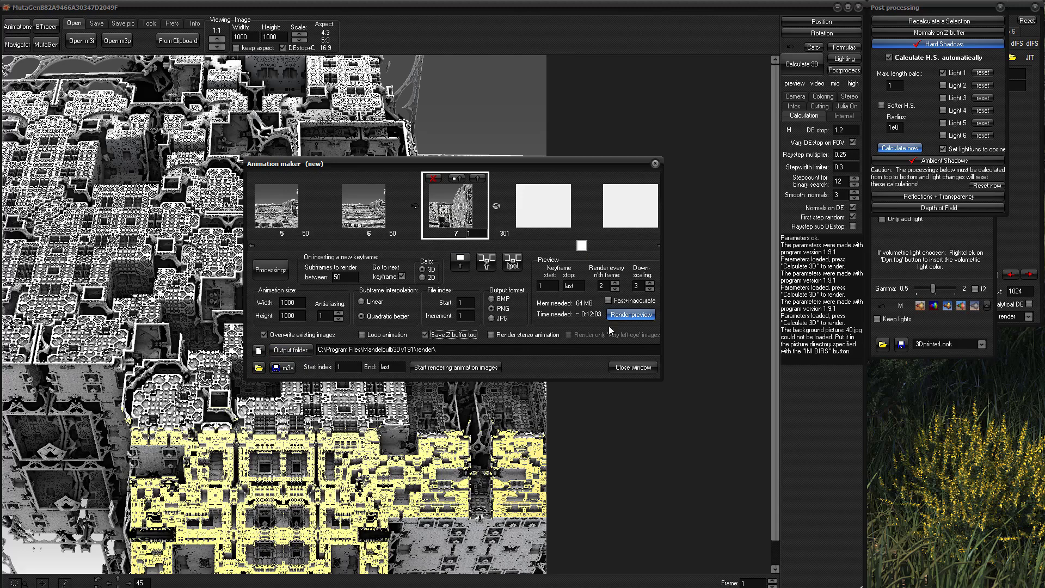
pyautogui.click(444, 369)
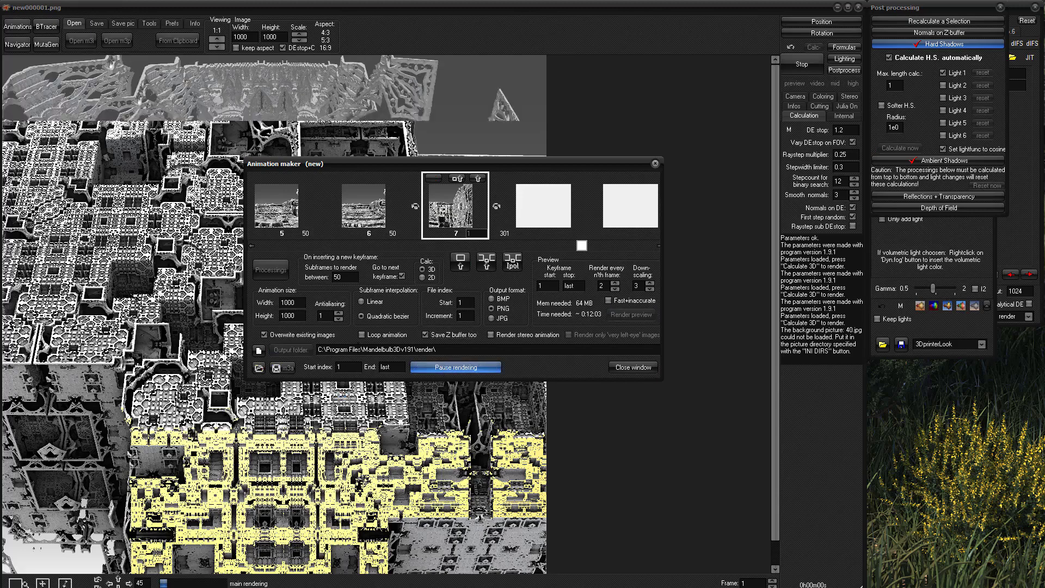
# - Move the Animation maker around to watch the frames render, and show the render calculation infos
pyautogui.moveTo(354, 164); pyautogui.dragTo(629, 202)
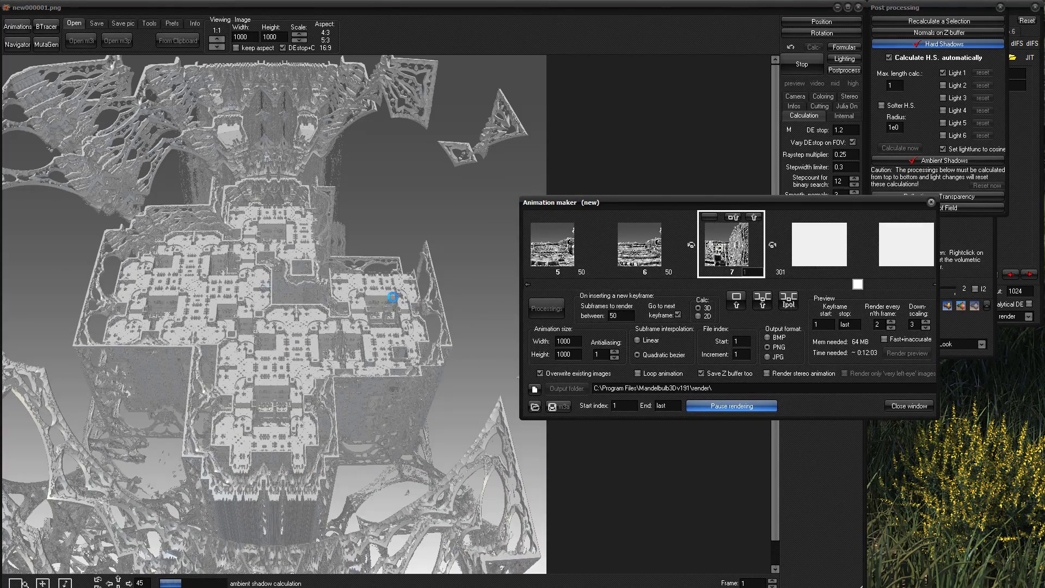
pyautogui.moveTo(702, 204); pyautogui.dragTo(411, 176)
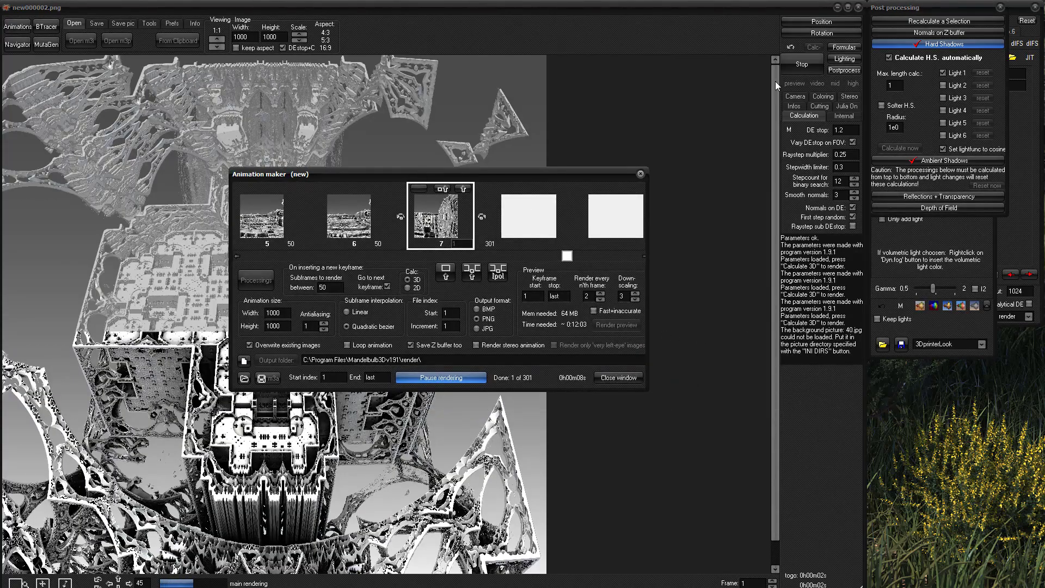
pyautogui.click(793, 106)
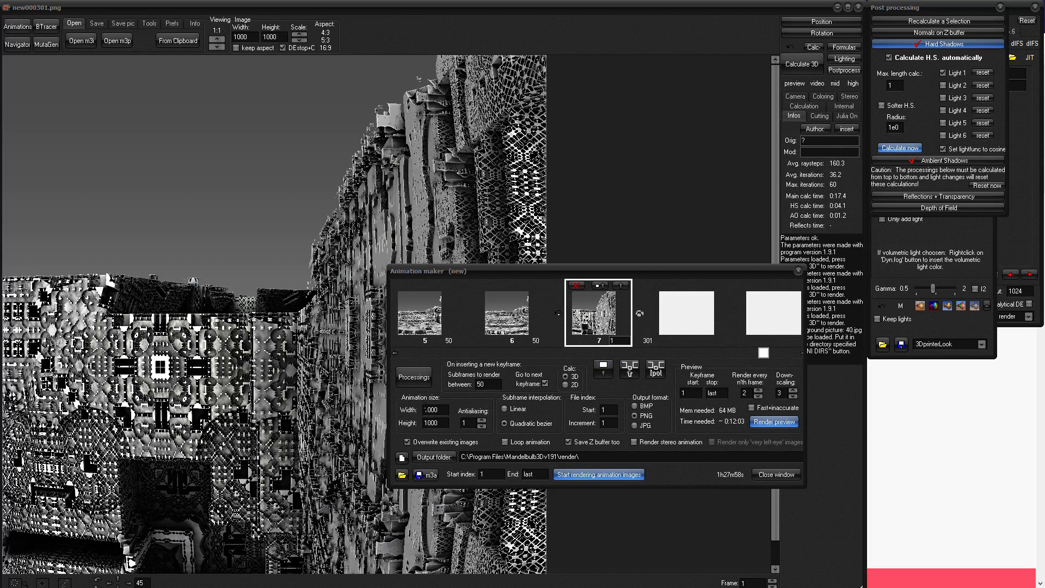
pyautogui.doubleClick(434, 410)
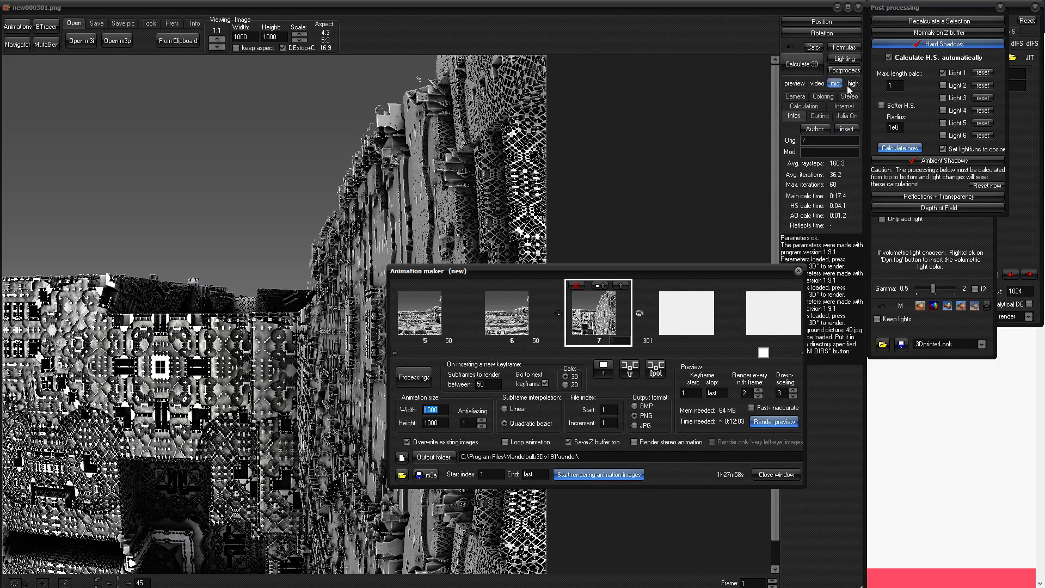
pyautogui.click(816, 83)
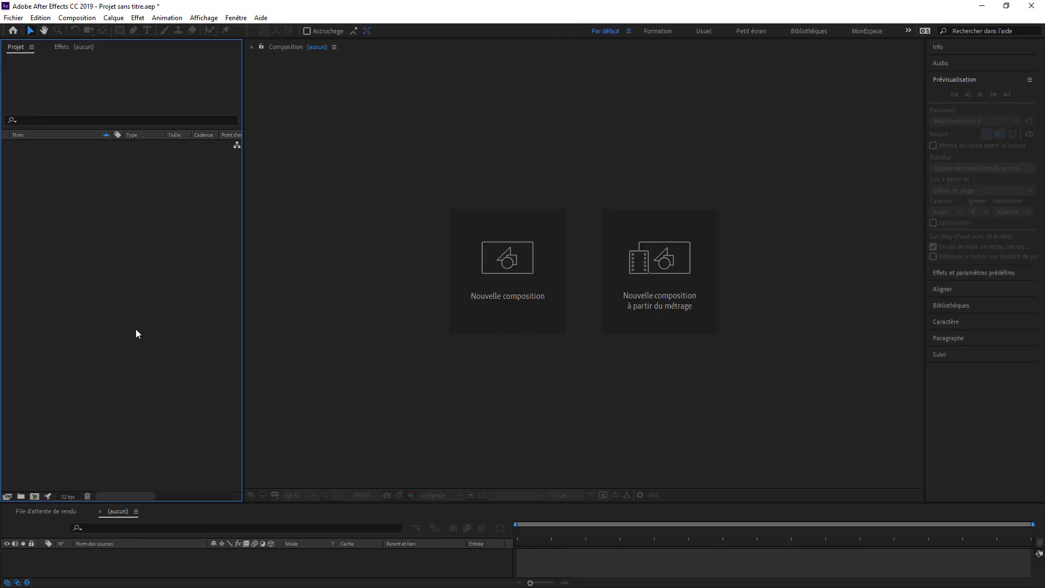
# - Import the new PNG frames from the render folder as a sequence with its own composition and play the preview
pyautogui.doubleClick(136, 327)
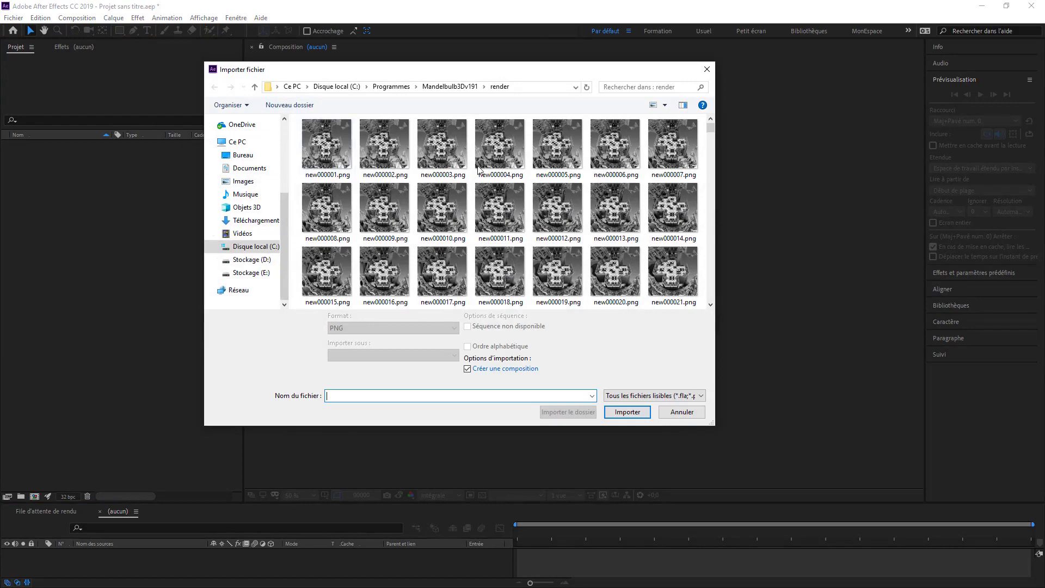
pyautogui.scroll(-10, 566, 185)
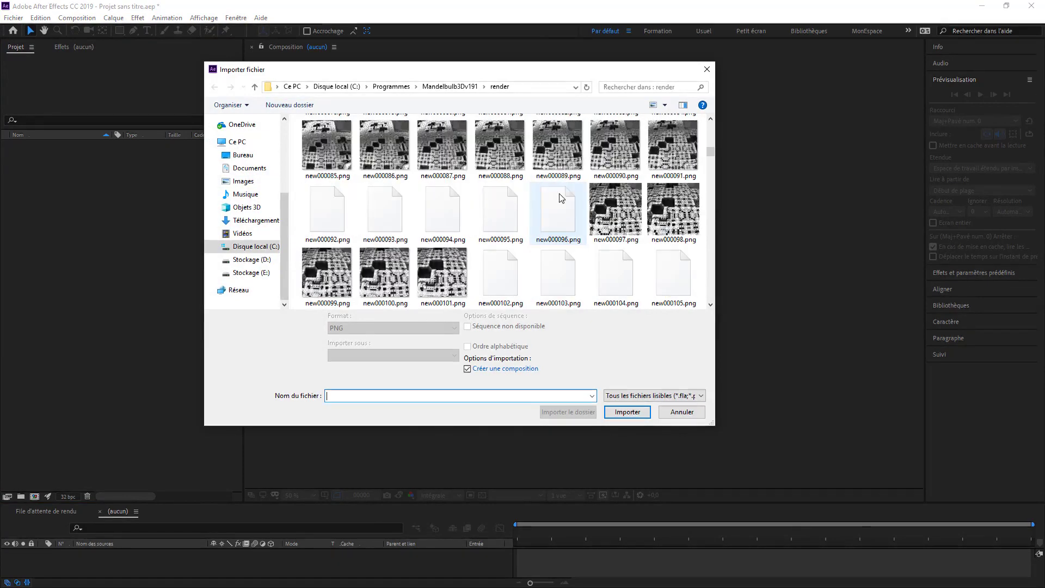
pyautogui.scroll(-20, 562, 198)
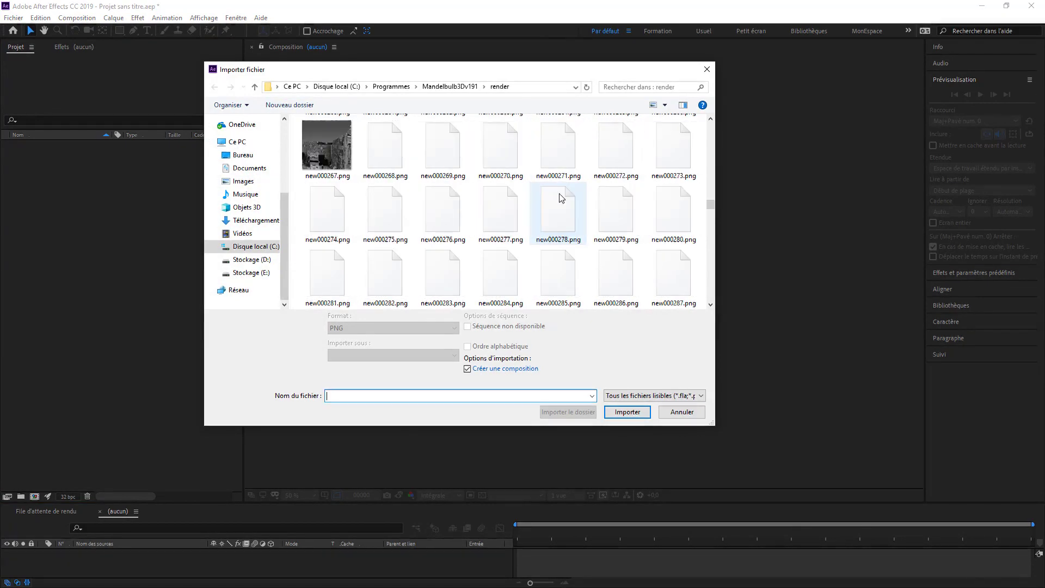
pyautogui.scroll(-1, 563, 207)
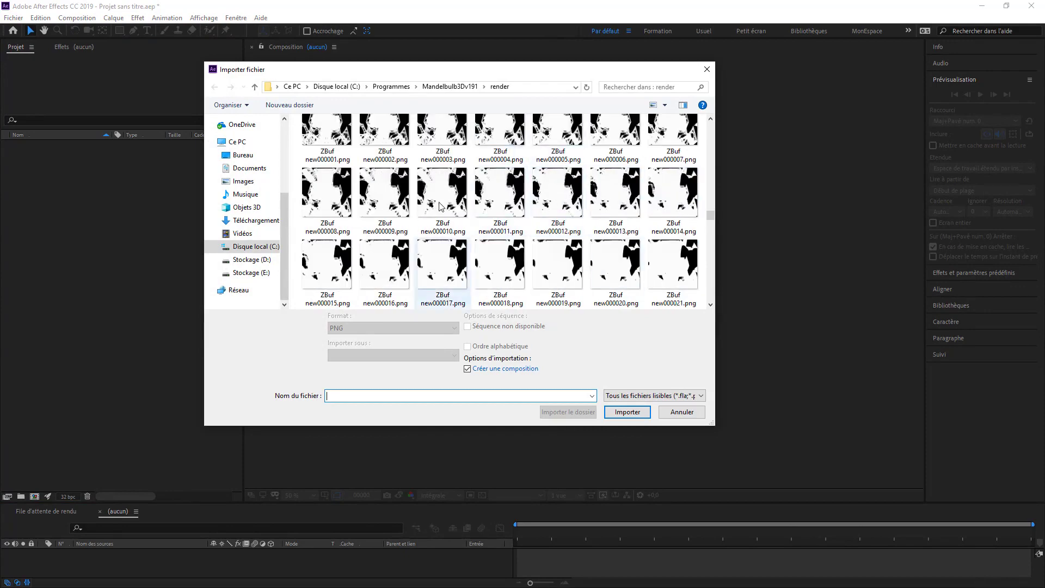
pyautogui.scroll(1, 498, 240)
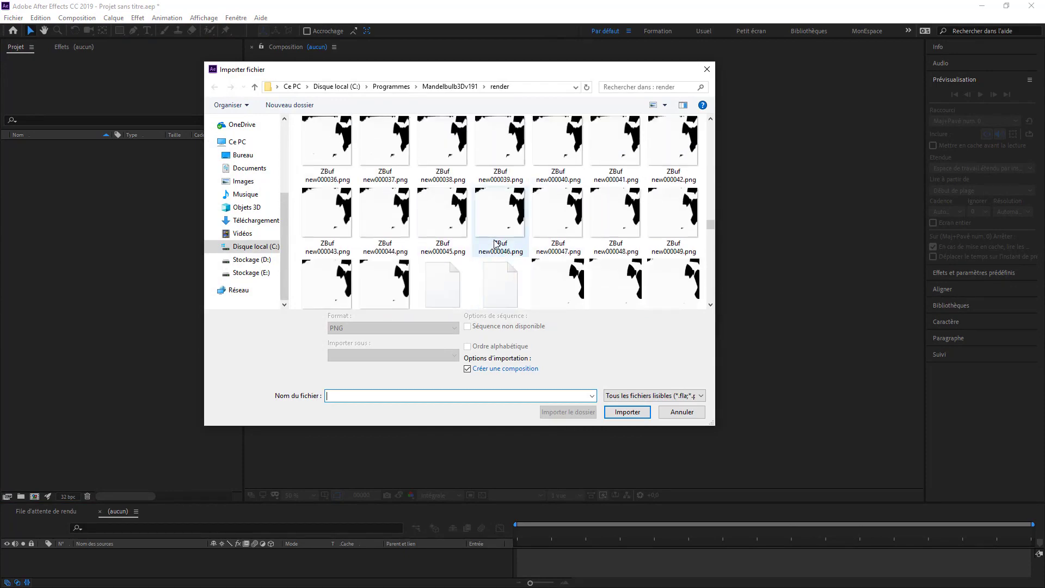
pyautogui.scroll(20, 495, 244)
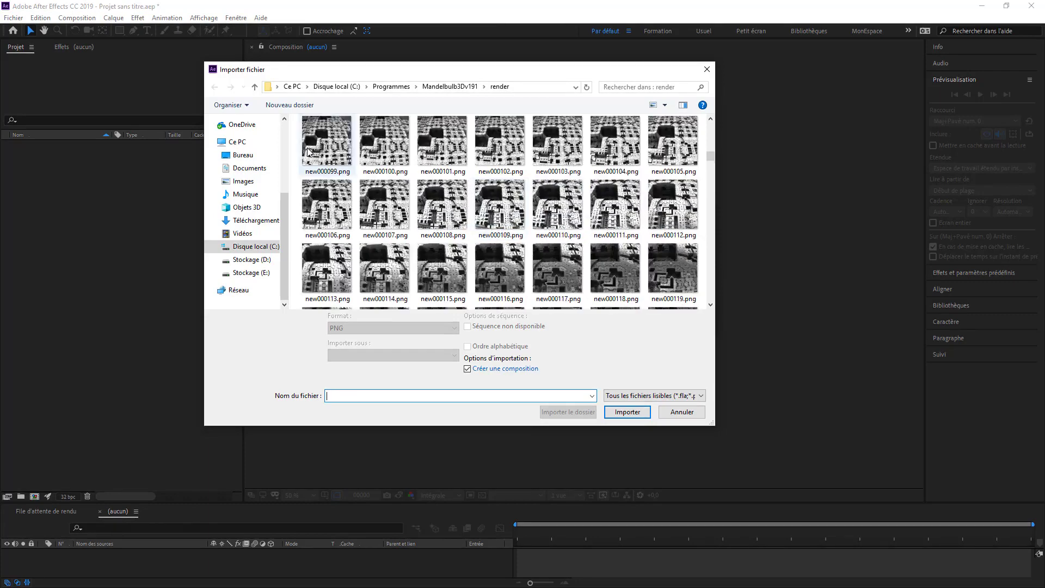
pyautogui.click(329, 148)
pyautogui.click(627, 404)
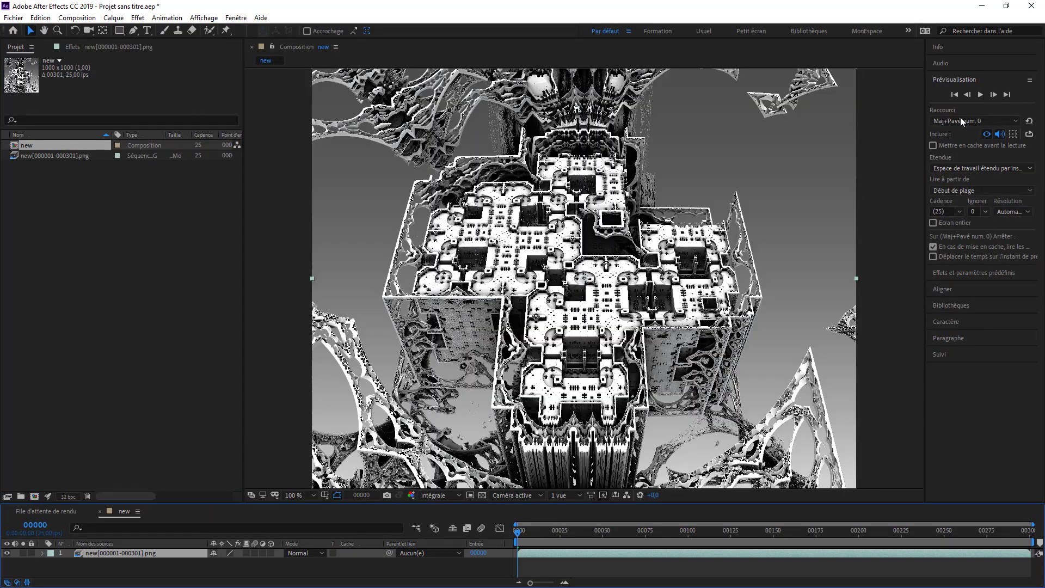
pyautogui.click(980, 95)
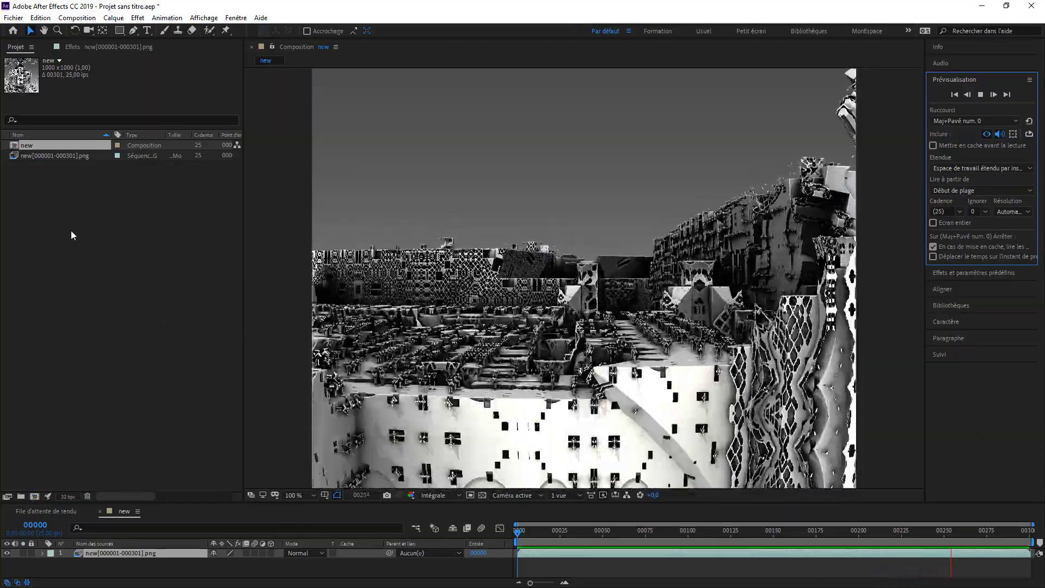
# - Import the ZBuf new PNG frames from the render folder as a sequence with its own composition
pyautogui.click(71, 232)
pyautogui.doubleClick(71, 232)
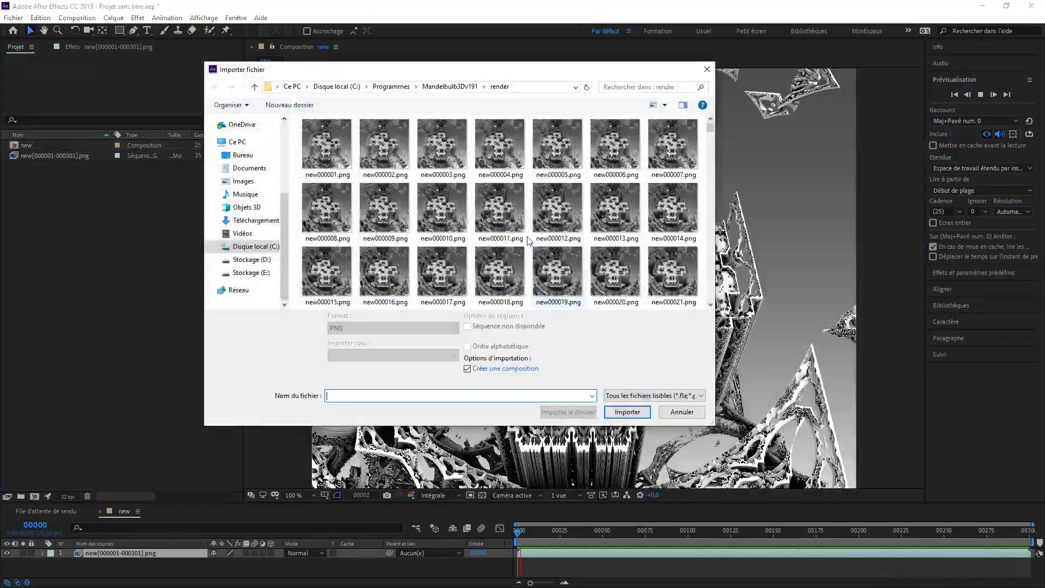
pyautogui.scroll(-10, 527, 240)
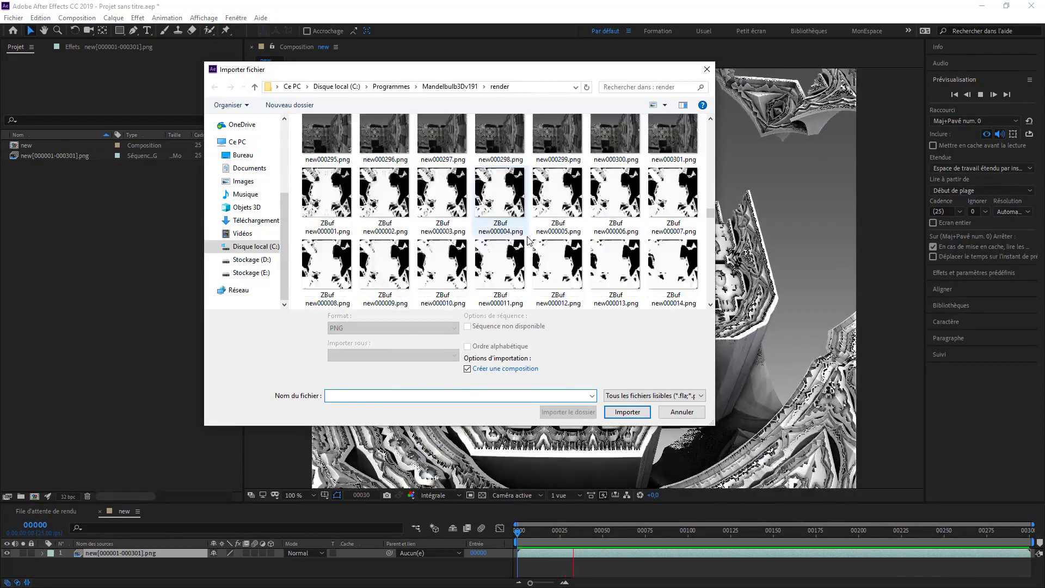
pyautogui.click(522, 233)
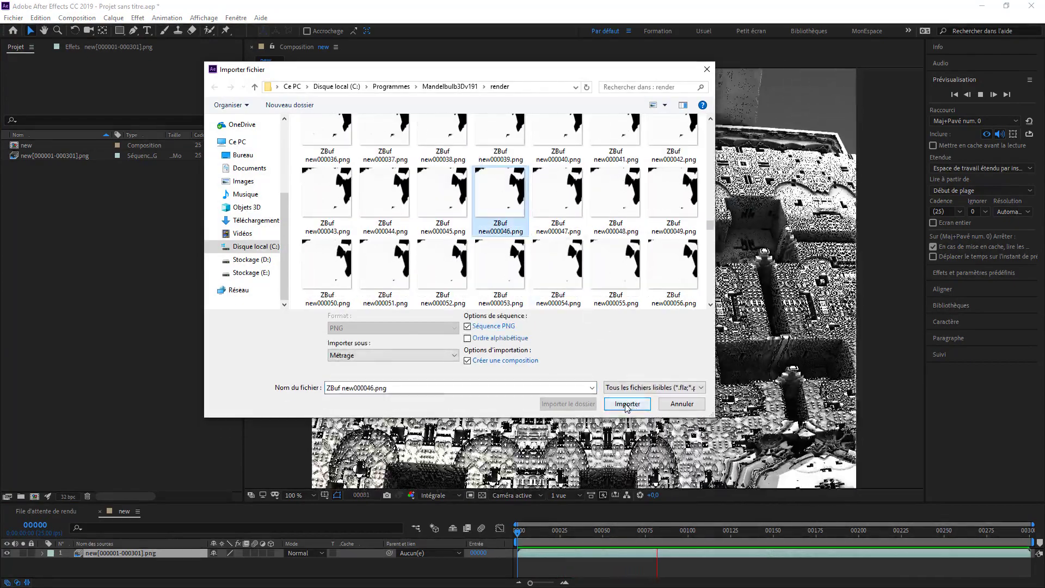
pyautogui.click(627, 411)
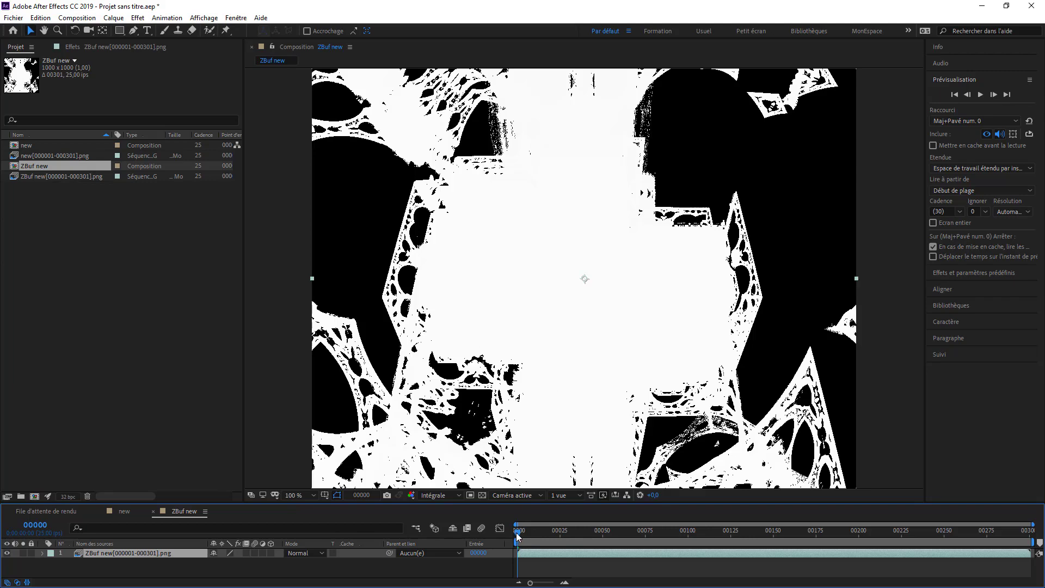
# - Scrub through the ZBuf new composition to frame 231 to examine how the depth greys vary
pyautogui.moveTo(517, 535); pyautogui.dragTo(733, 534)
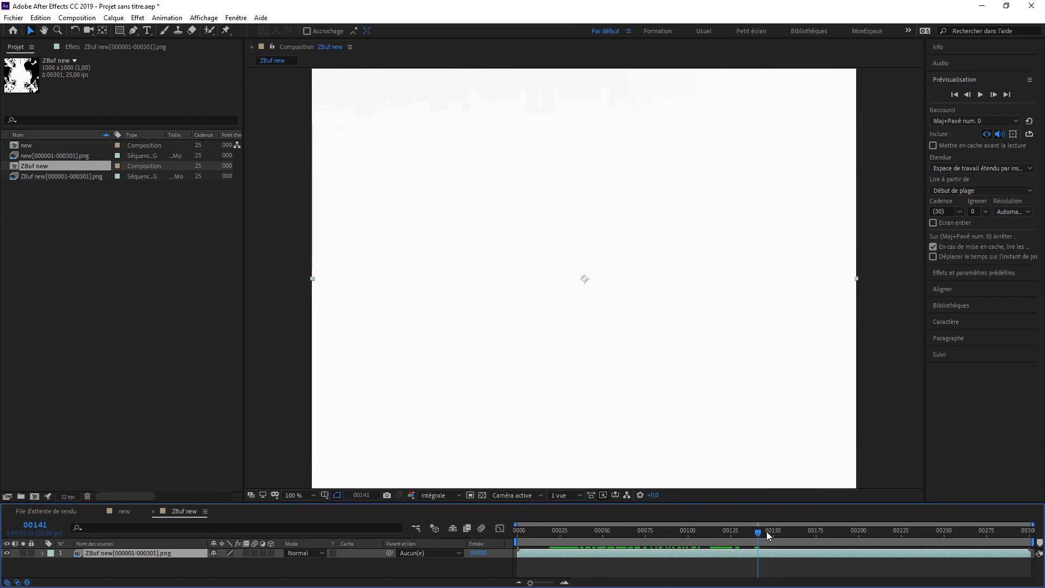
pyautogui.moveTo(760, 533); pyautogui.dragTo(850, 538)
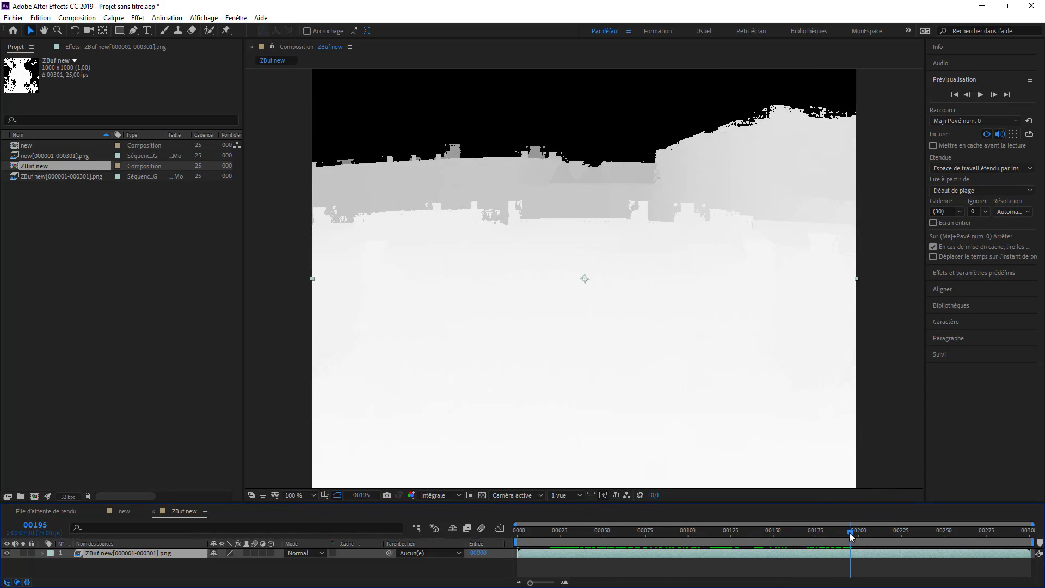
pyautogui.moveTo(851, 533); pyautogui.dragTo(912, 533)
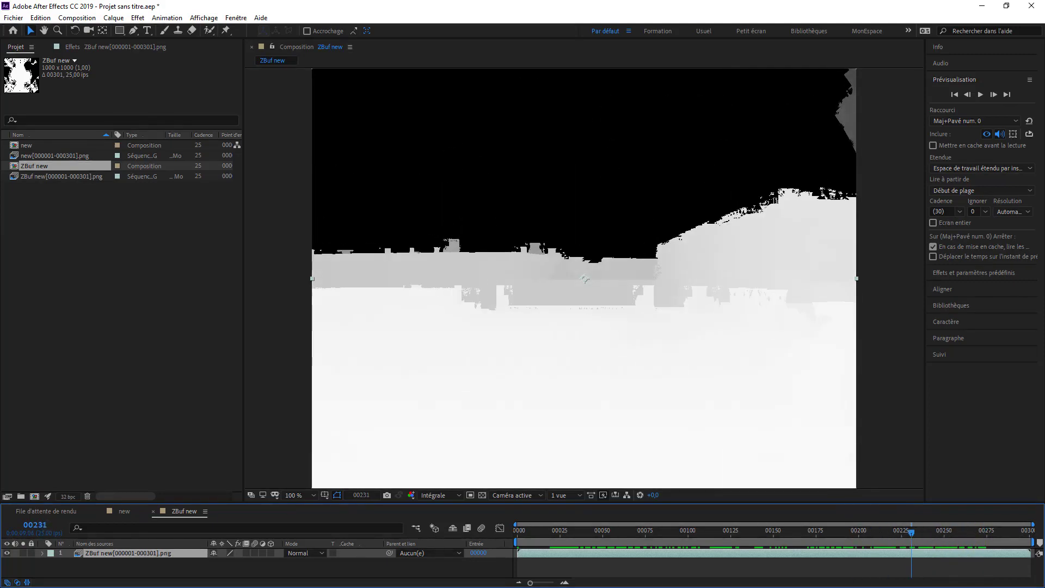
# - Switch to Mandelbulb3D and examine the Depth of Field options in its post-processing settings
pyautogui.hotkey('alt', 'Tab')
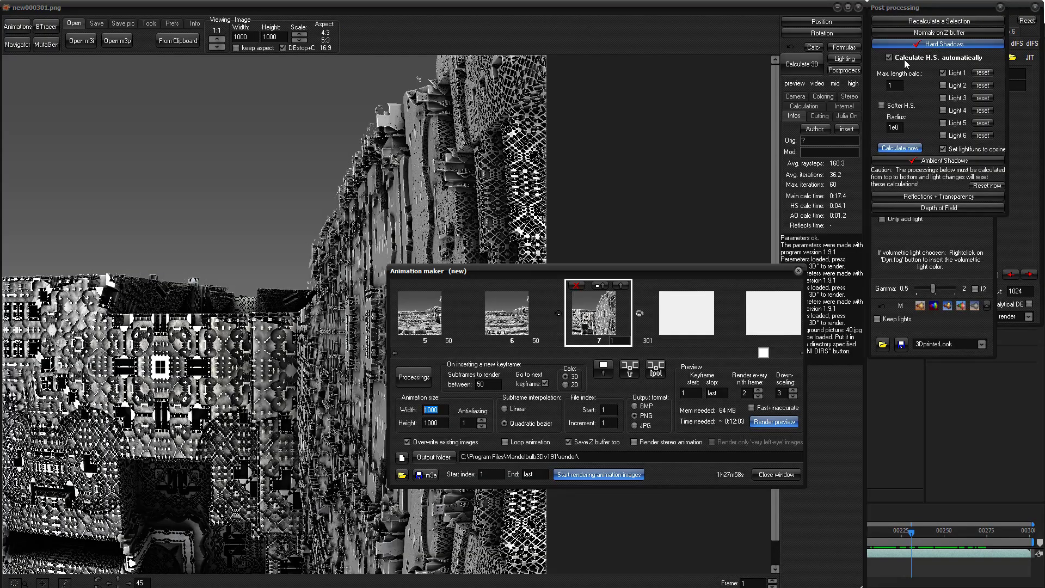
pyautogui.click(852, 75)
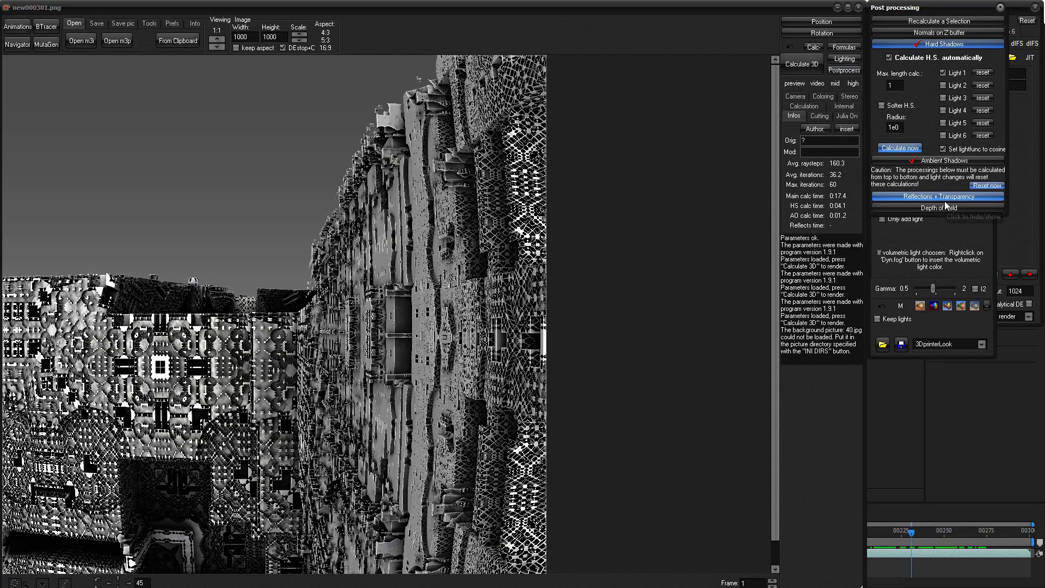
pyautogui.click(930, 209)
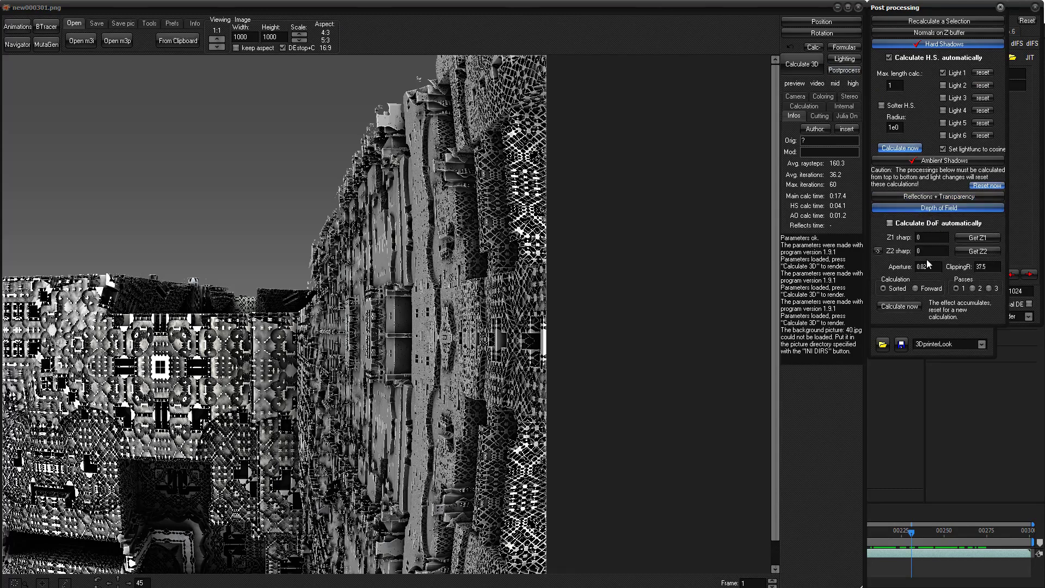
pyautogui.click(920, 210)
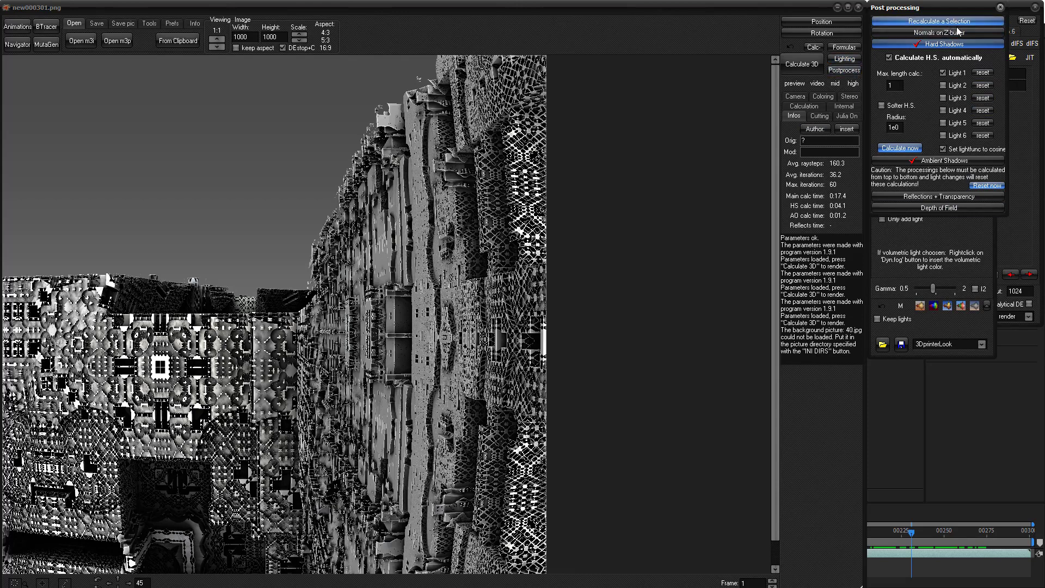
pyautogui.click(845, 60)
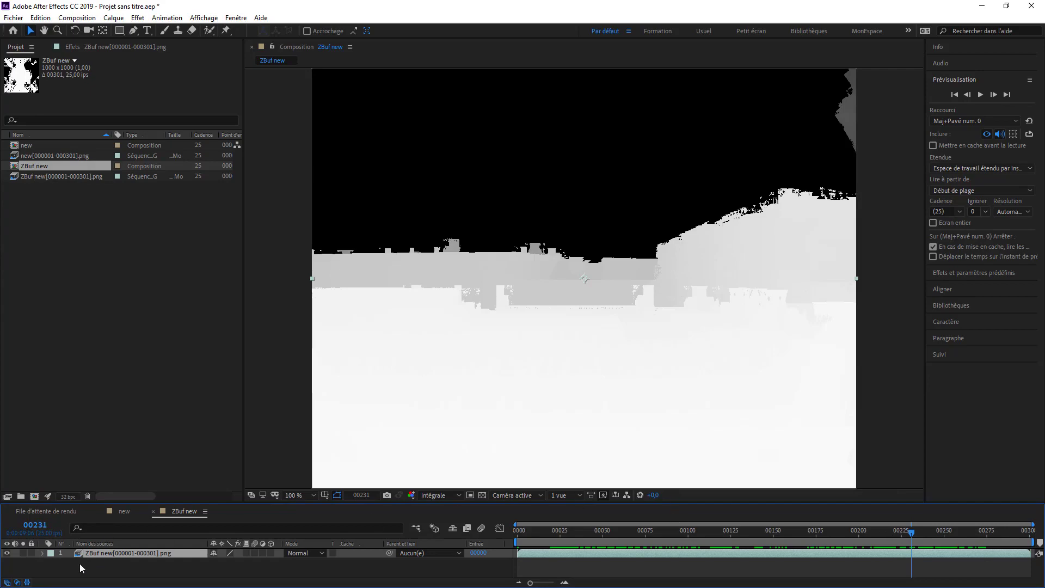
# - In After Effects, add the ZBuf new sequence to the new composition and place it above the rendered image layer
pyautogui.click(31, 158)
pyautogui.click(123, 512)
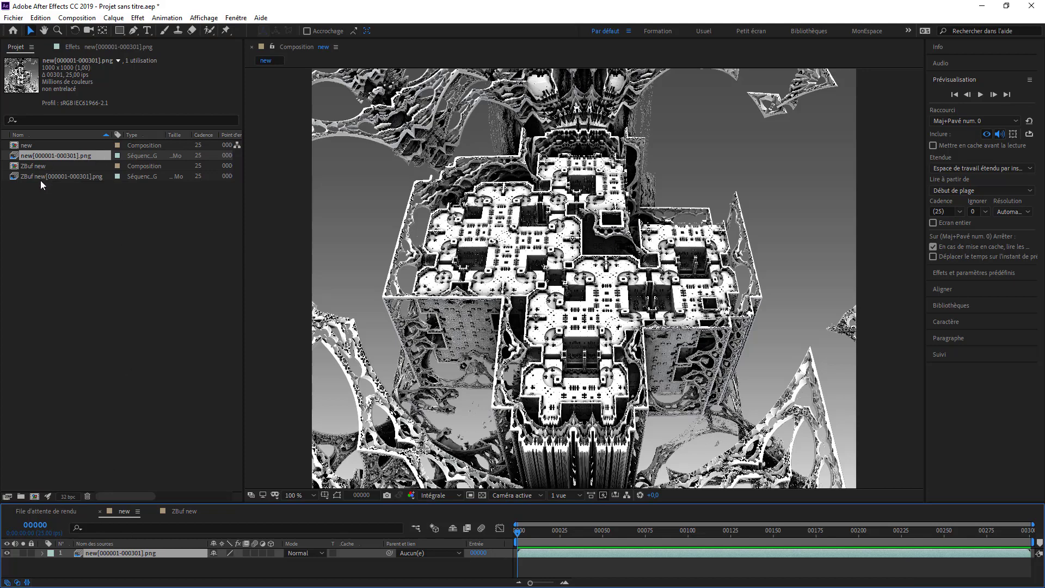
pyautogui.moveTo(41, 176); pyautogui.dragTo(49, 569)
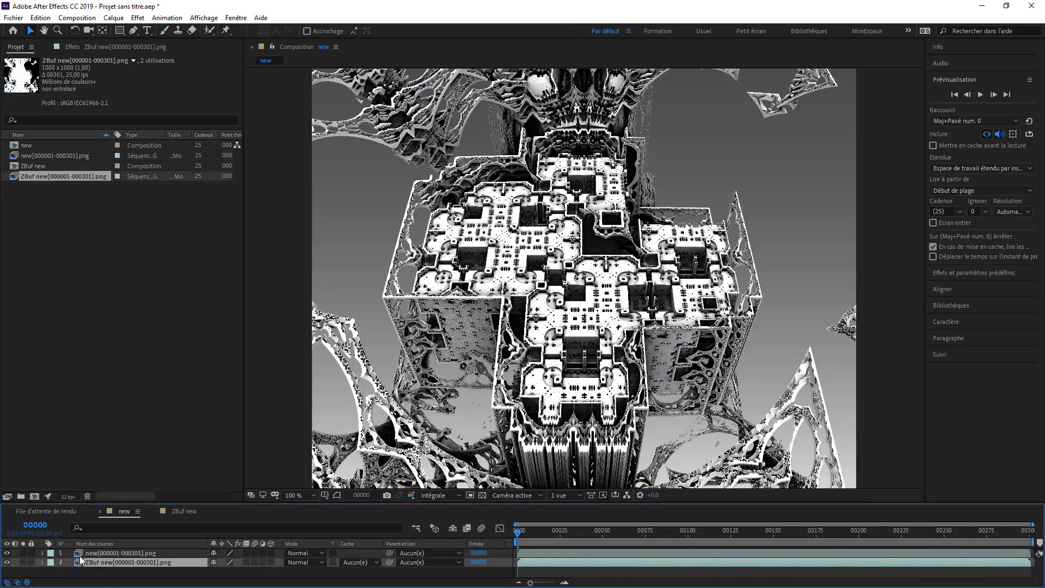
pyautogui.doubleClick(99, 563)
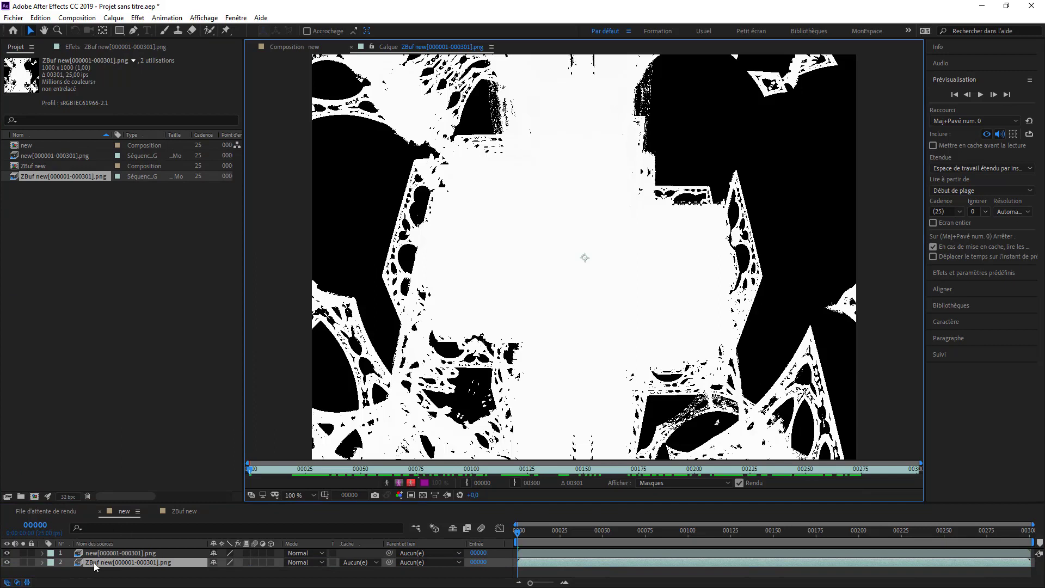
pyautogui.click(95, 566)
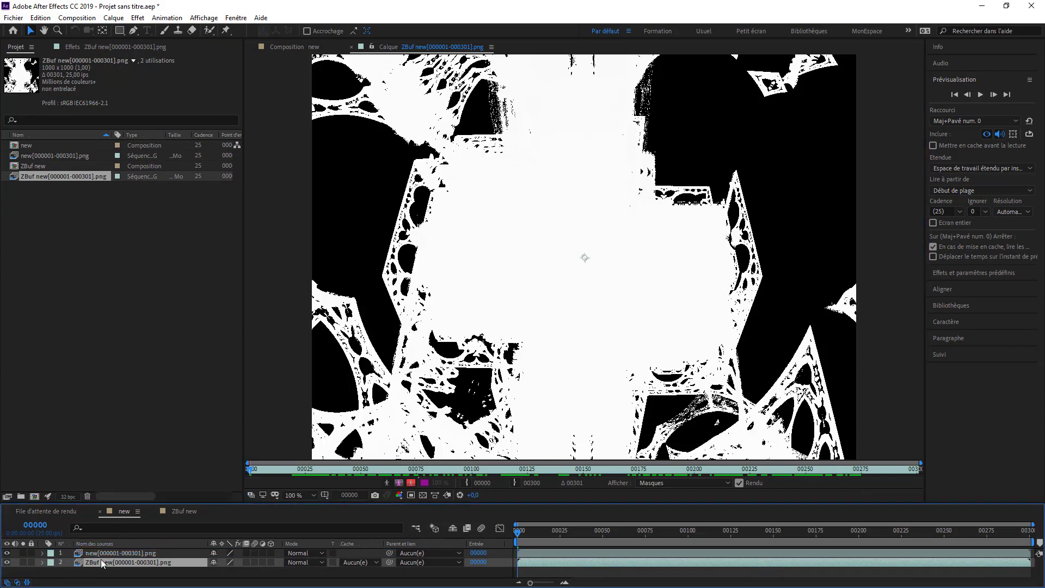
pyautogui.click(112, 555)
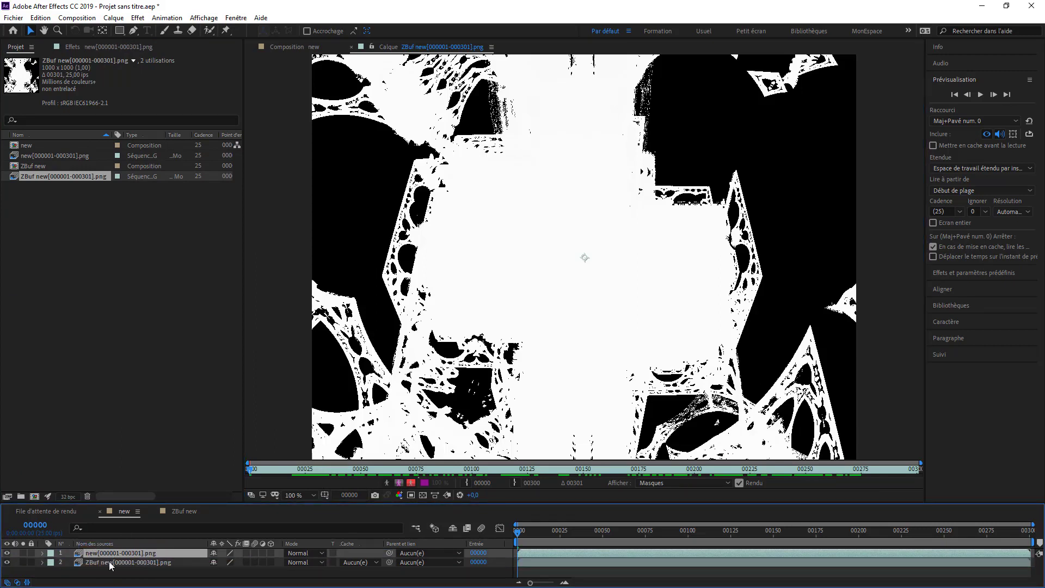
pyautogui.click(109, 563)
pyautogui.moveTo(107, 563); pyautogui.dragTo(111, 550)
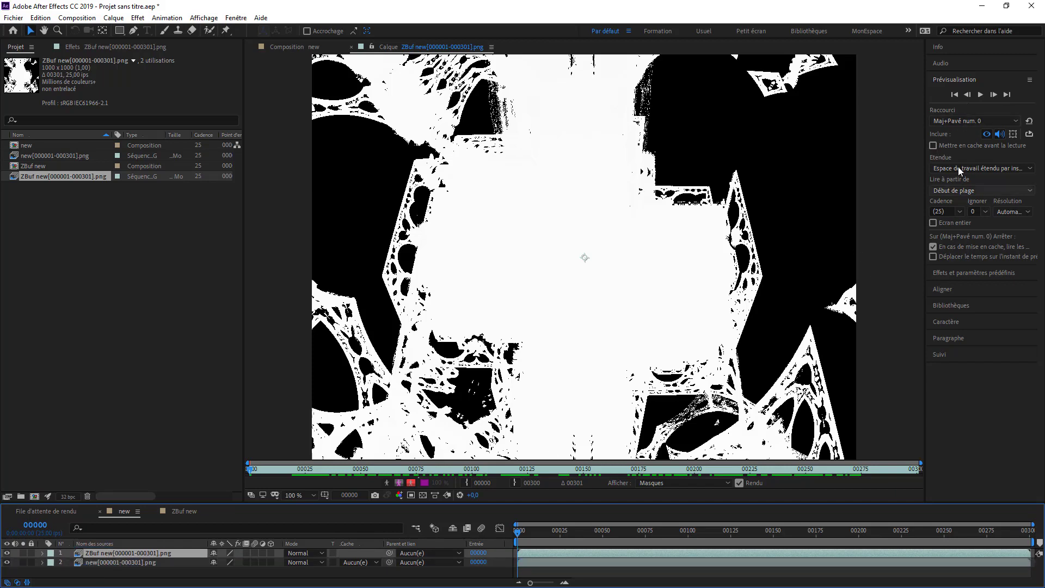
# - Search the effects for niveau and apply the Niveaux colour correction to the ZBuf new layer
pyautogui.click(945, 273)
pyautogui.click(967, 110)
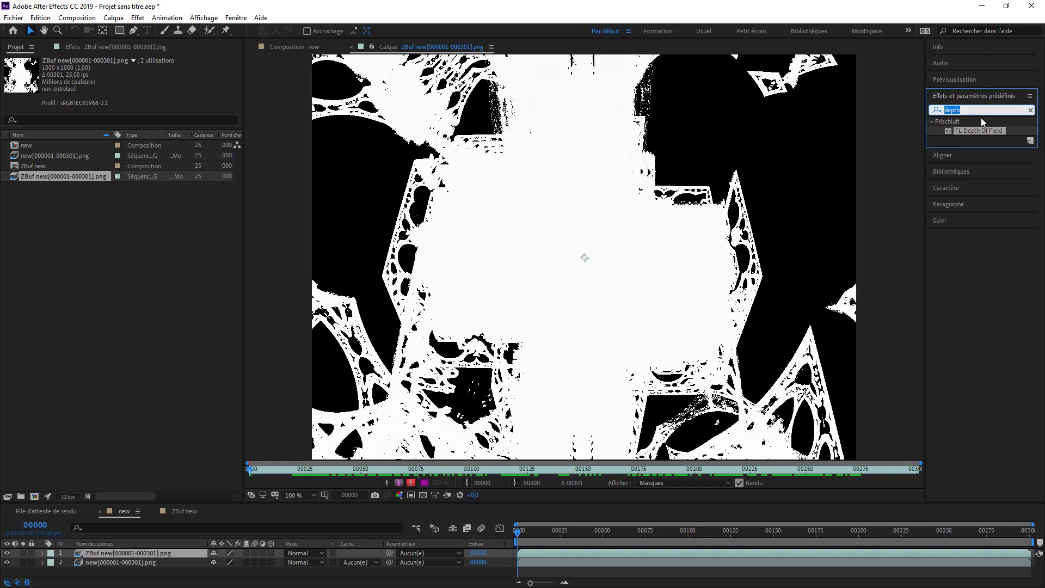
pyautogui.write('niveau')
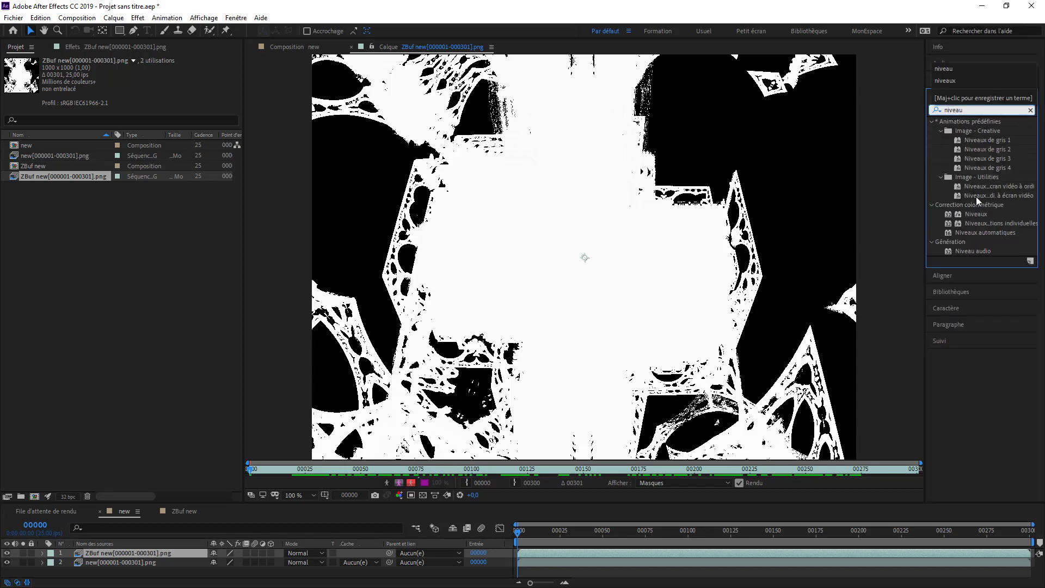
pyautogui.moveTo(976, 214); pyautogui.dragTo(131, 552)
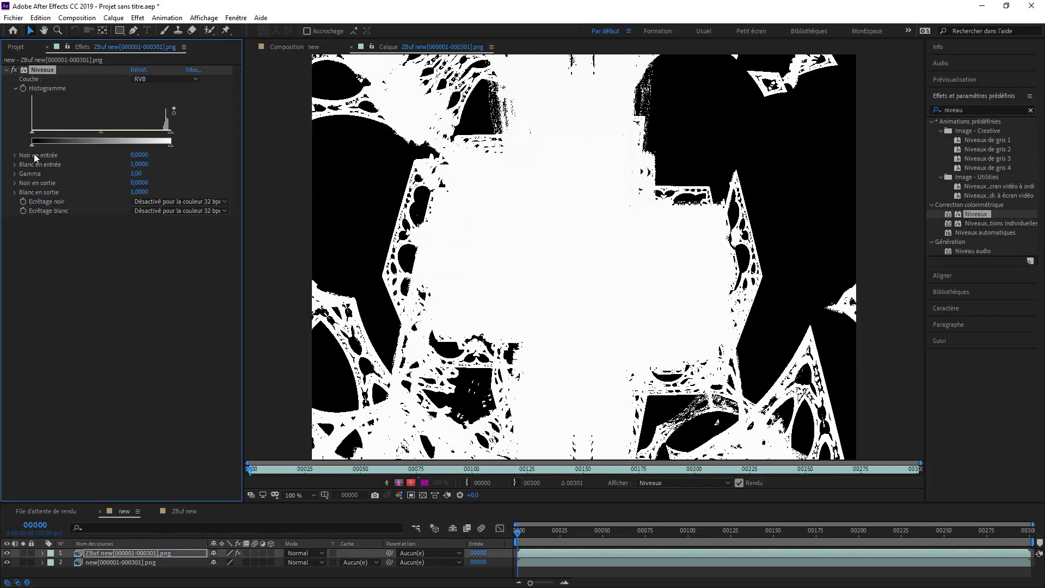
# - Try a Niveaux output black of 0.0196 and input white of 0.9294 on the ZBuf layer, and scrub to frame 300
pyautogui.moveTo(31, 152); pyautogui.dragTo(3, 167)
pyautogui.moveTo(170, 146); pyautogui.dragTo(232, 169)
pyautogui.moveTo(32, 145); pyautogui.dragTo(34, 148)
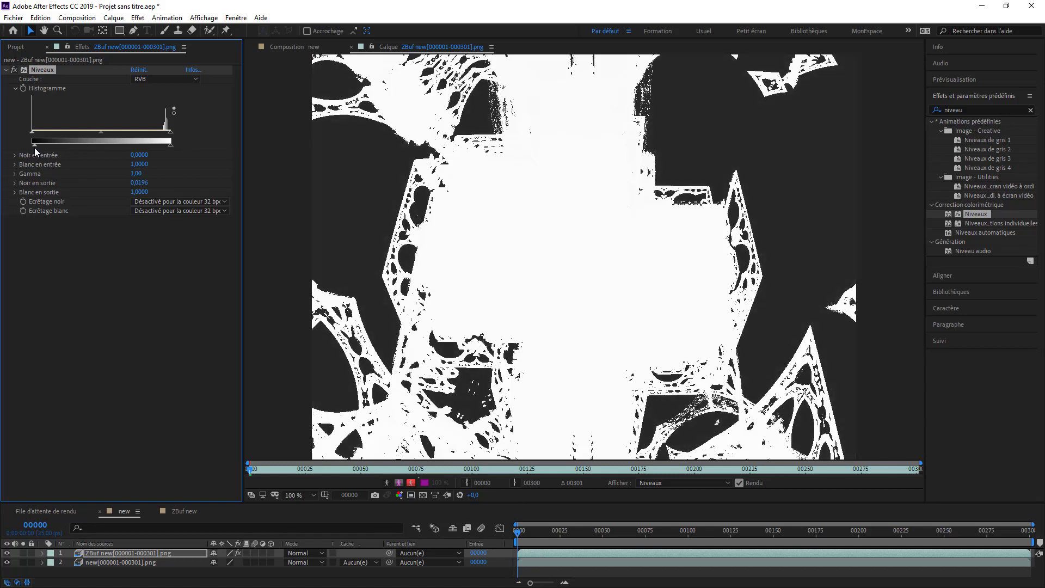
pyautogui.moveTo(169, 132)
pyautogui.mouseDown()
pyautogui.moveTo(148, 140)
pyautogui.moveTo(160, 137)
pyautogui.mouseUp()
pyautogui.click(517, 533)
pyautogui.moveTo(517, 533); pyautogui.dragTo(392, 532)
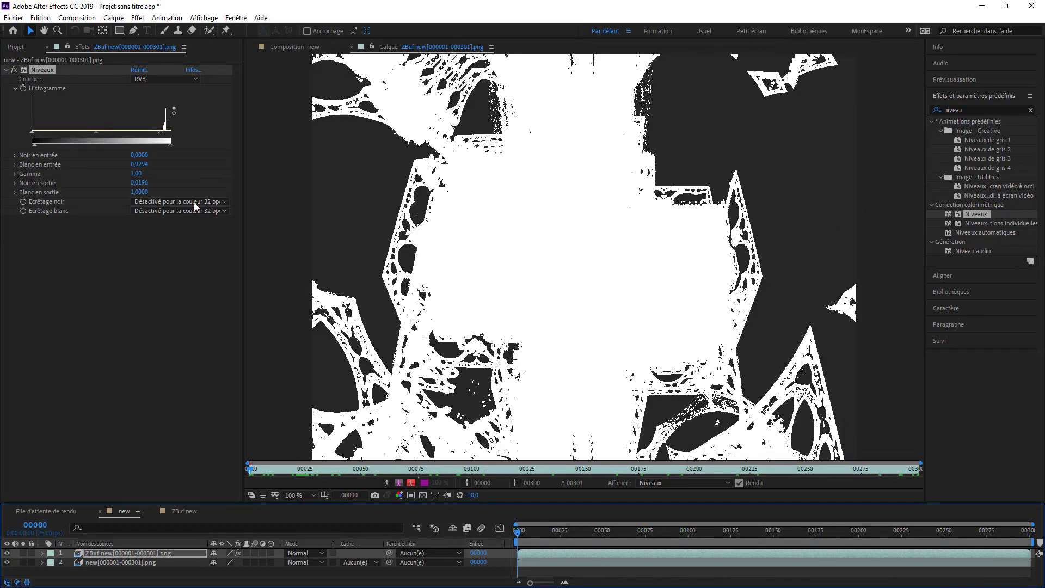
pyautogui.moveTo(518, 533); pyautogui.dragTo(1030, 533)
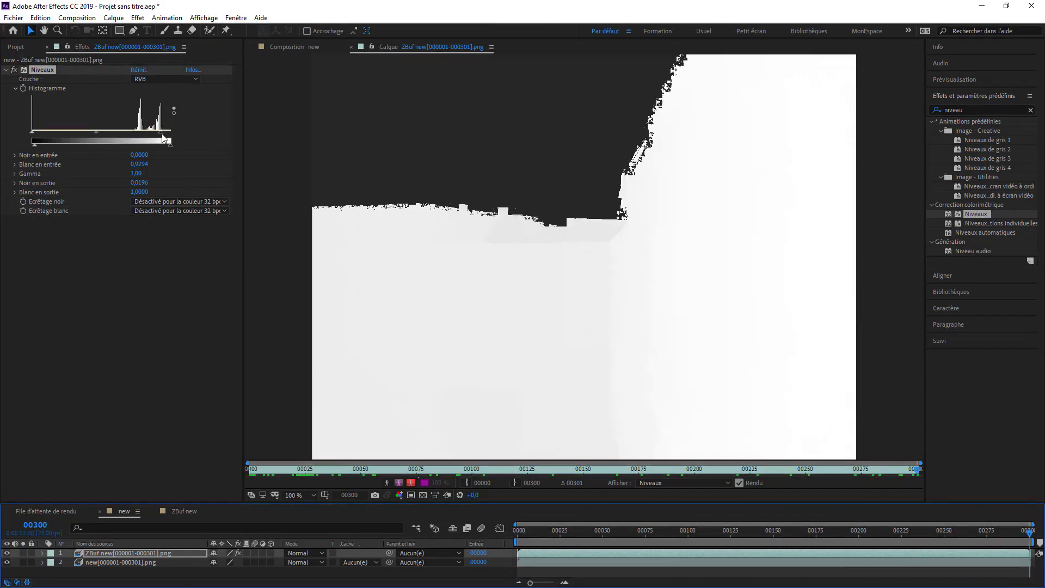
# - Return the Niveaux input white to 1.0000 and the output black to 0.0000
pyautogui.moveTo(161, 131); pyautogui.dragTo(131, 132)
pyautogui.moveTo(54, 158); pyautogui.dragTo(213, 162)
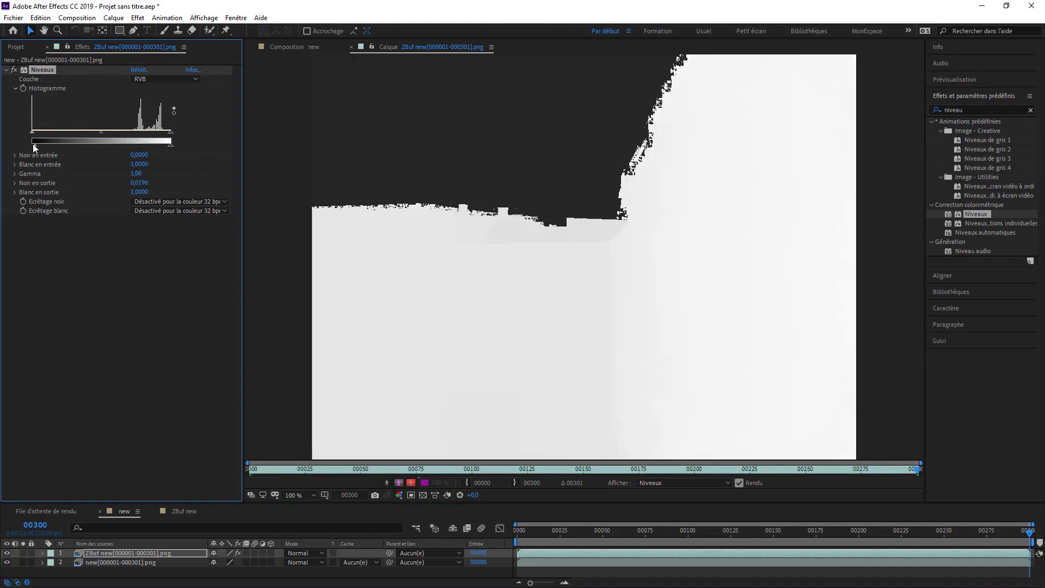
pyautogui.moveTo(33, 145); pyautogui.dragTo(25, 146)
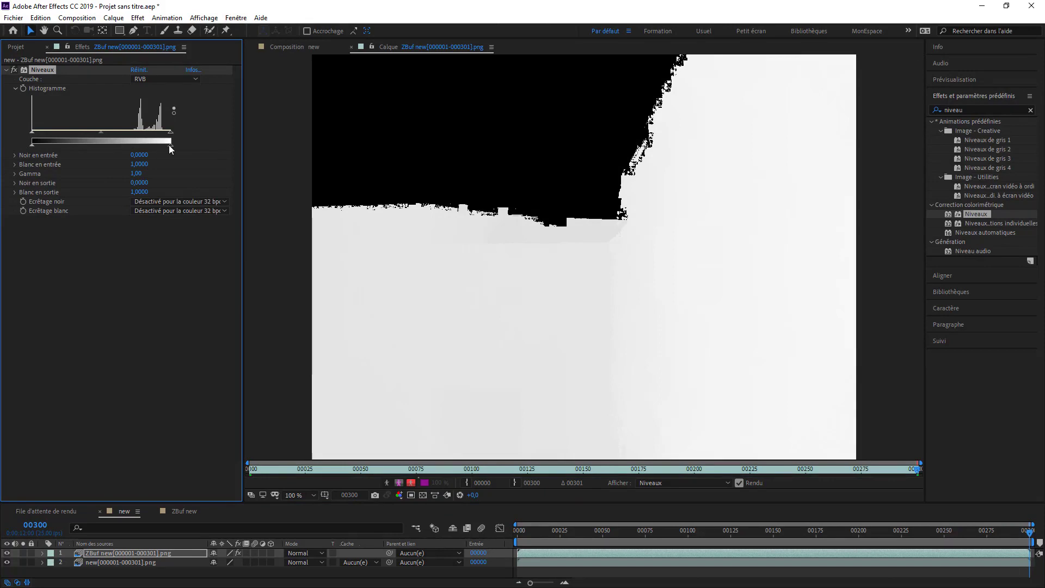
pyautogui.moveTo(169, 145); pyautogui.dragTo(191, 181)
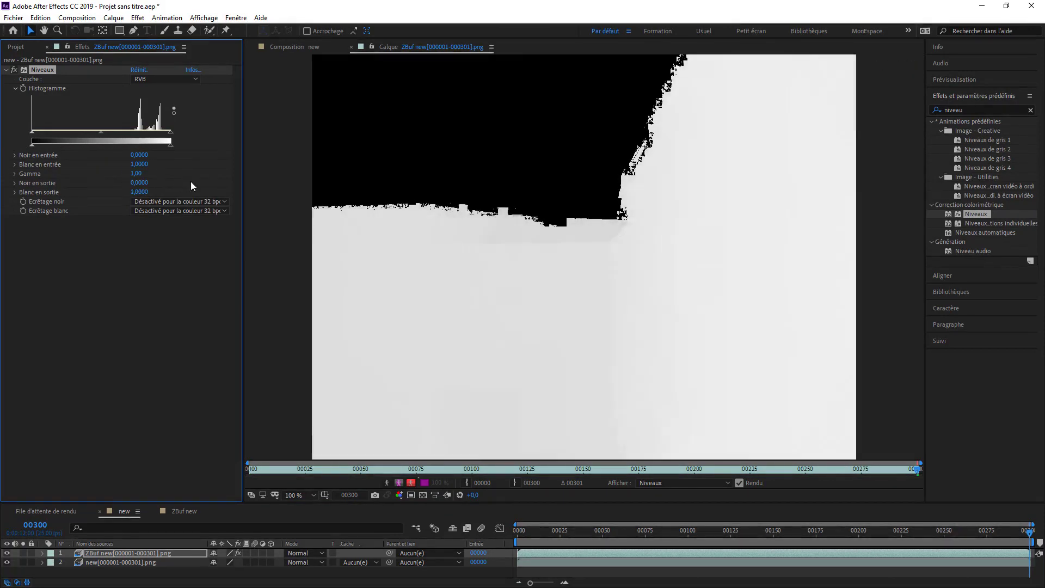
# - Show the new composition in the viewer and move the ZBuf new layer below the rendered image layer
pyautogui.moveTo(32, 149)
pyautogui.mouseDown()
pyautogui.moveTo(92, 151)
pyautogui.moveTo(22, 151)
pyautogui.mouseUp()
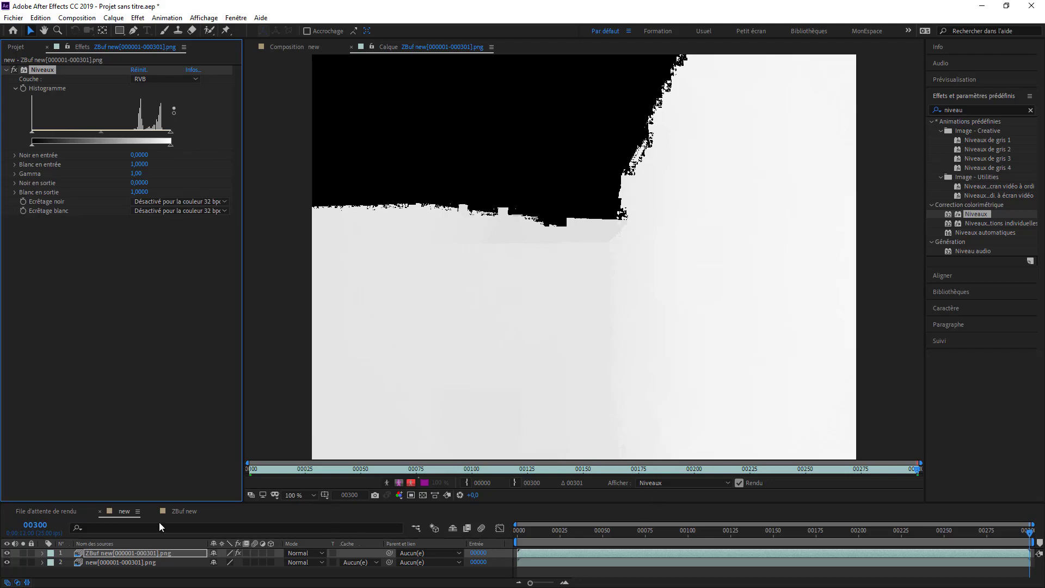
pyautogui.click(288, 47)
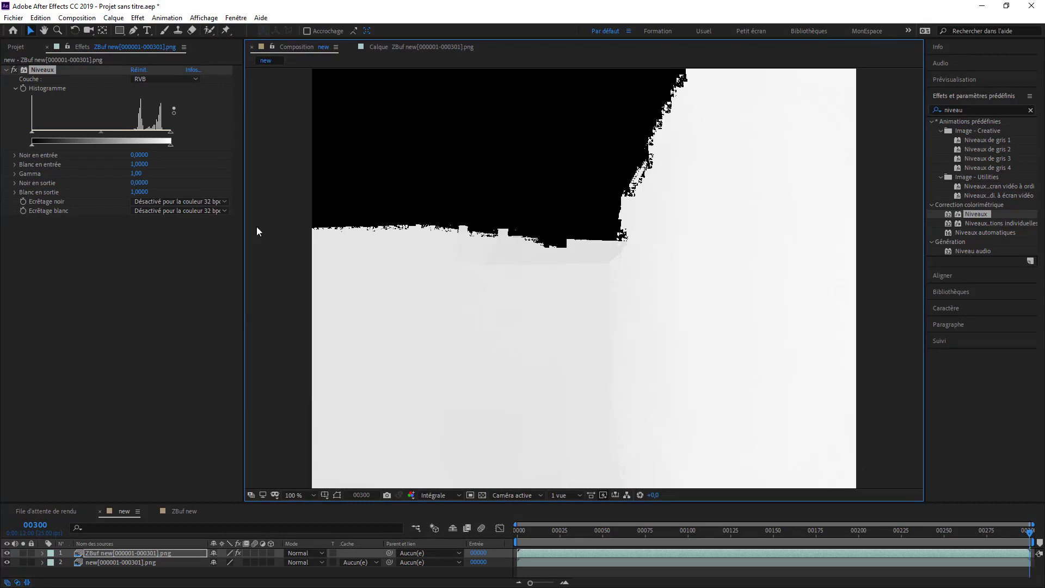
pyautogui.click(87, 551)
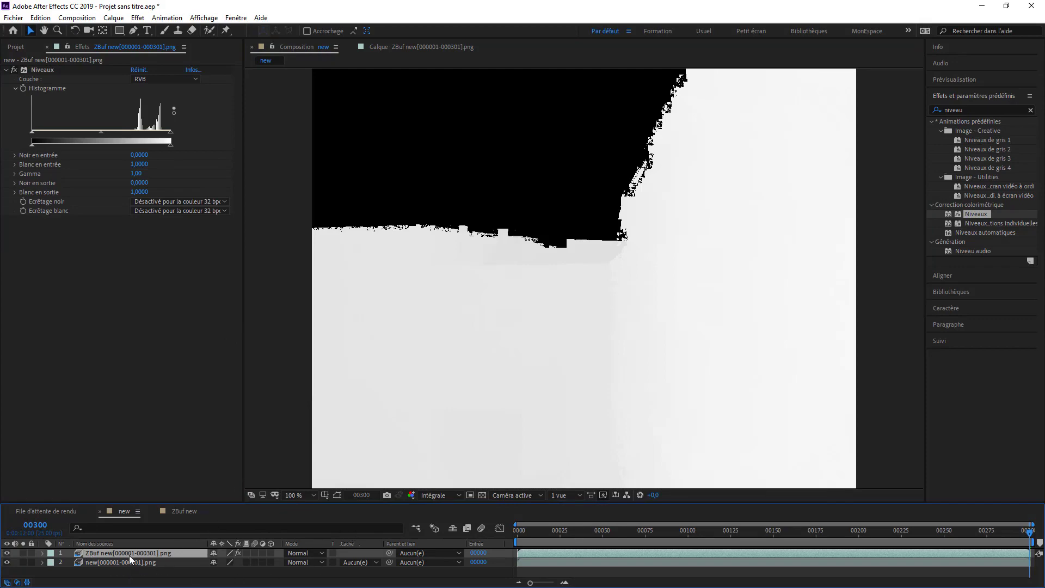
pyautogui.moveTo(129, 554); pyautogui.dragTo(129, 565)
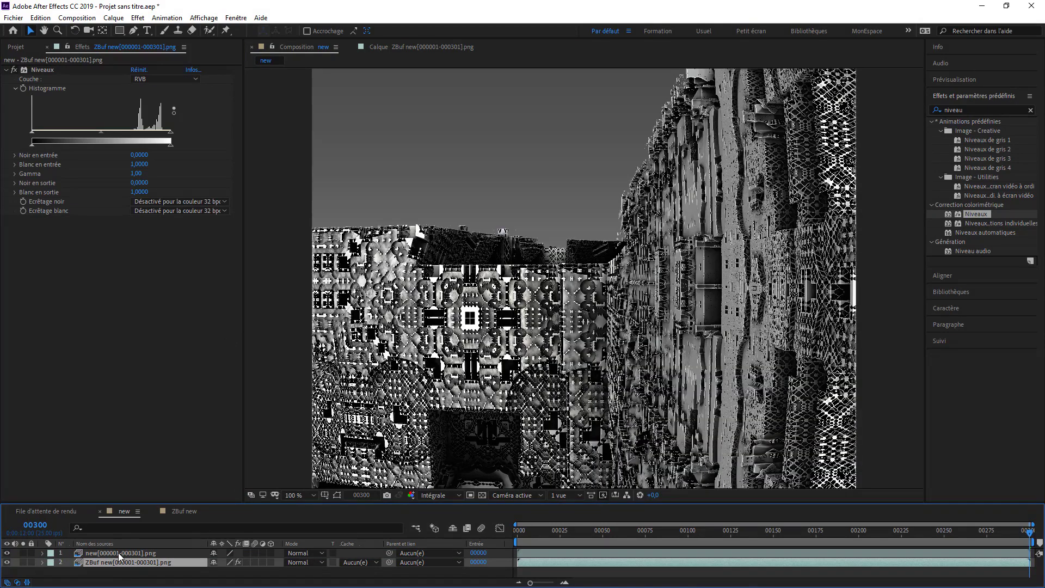
# - Add a new adjustment layer (Calque d'effets) above the rendered image layer in the new composition
pyautogui.click(119, 553)
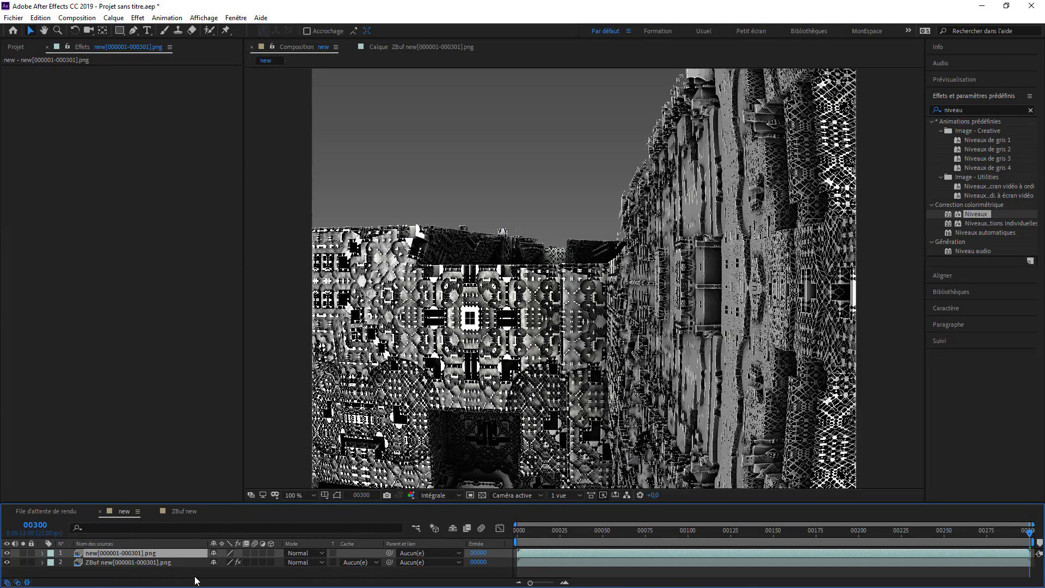
pyautogui.rightClick(166, 579)
pyautogui.moveTo(310, 455)
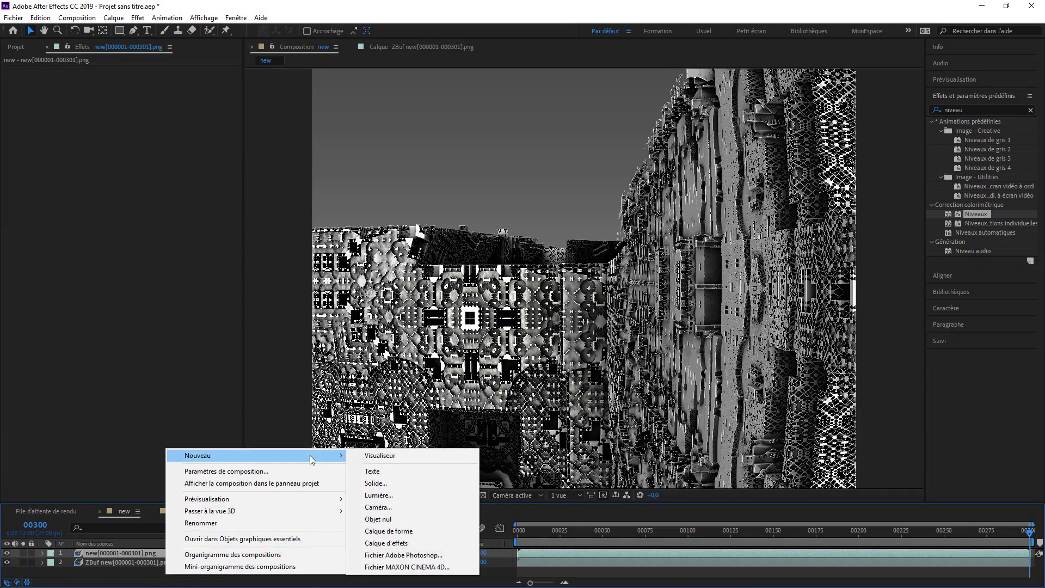
pyautogui.click(402, 544)
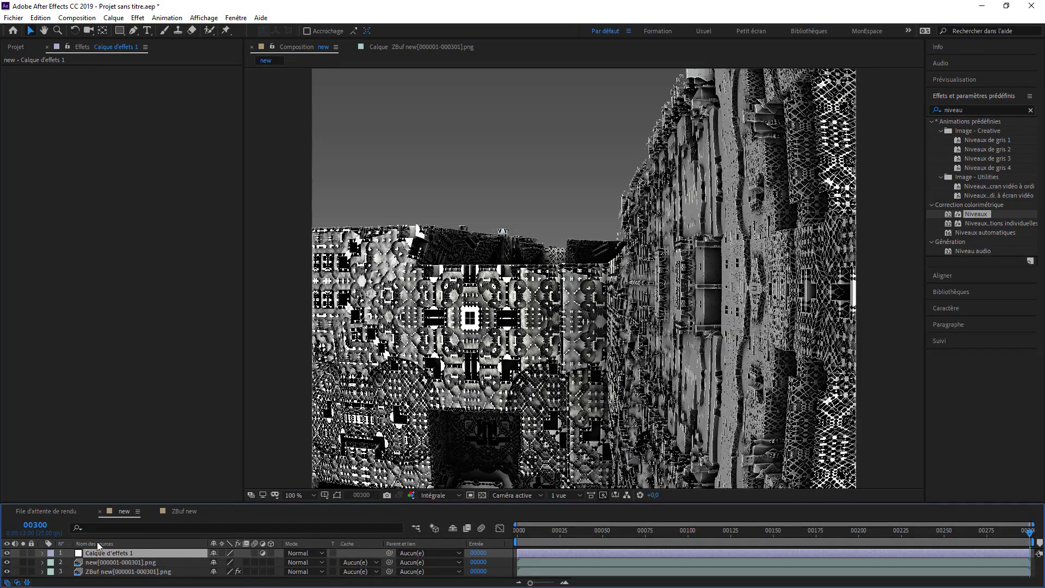
# - Search the effects for depth, apply FL Depth Of Field to the adjustment layer, and set its depth layer to ZBuf new
pyautogui.doubleClick(973, 109)
pyautogui.write('de')
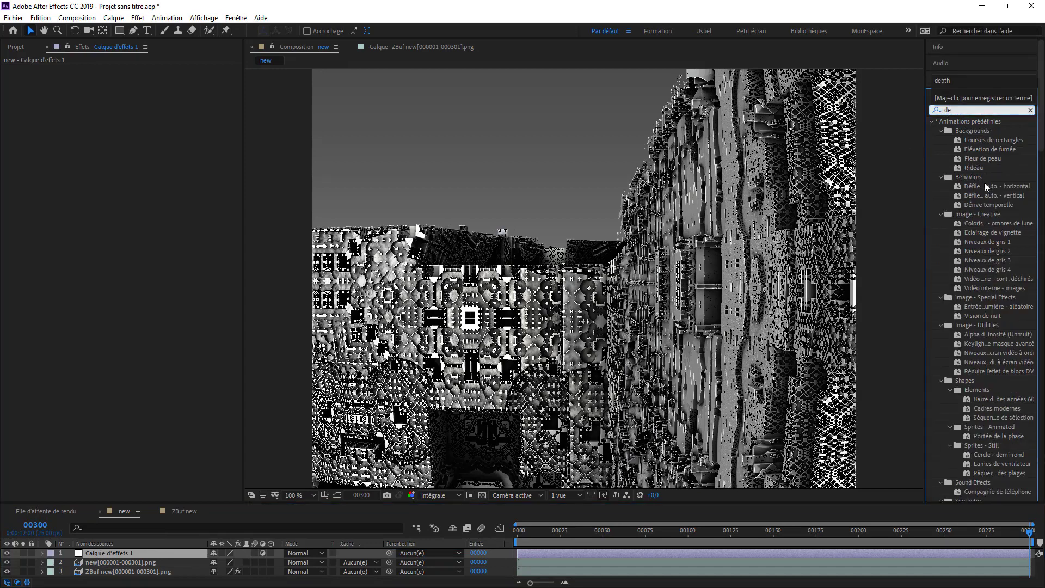
pyautogui.write('pth')
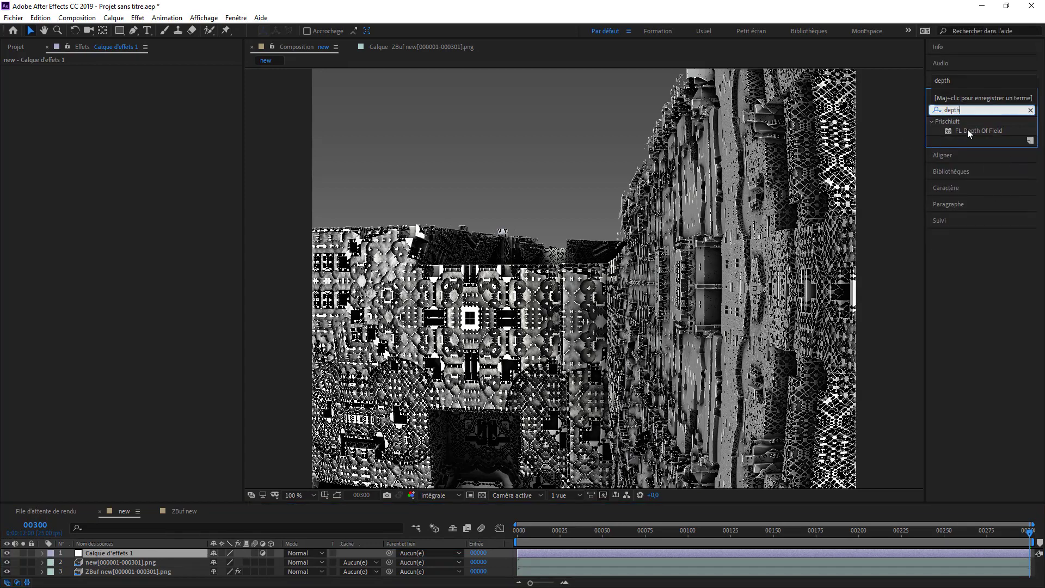
pyautogui.moveTo(968, 133); pyautogui.dragTo(109, 553)
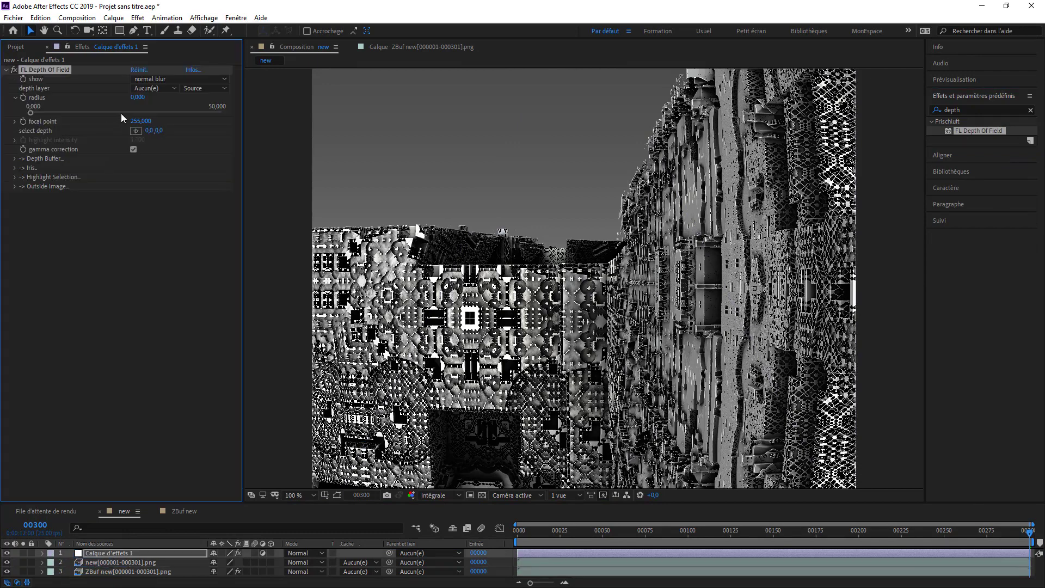
pyautogui.click(155, 88)
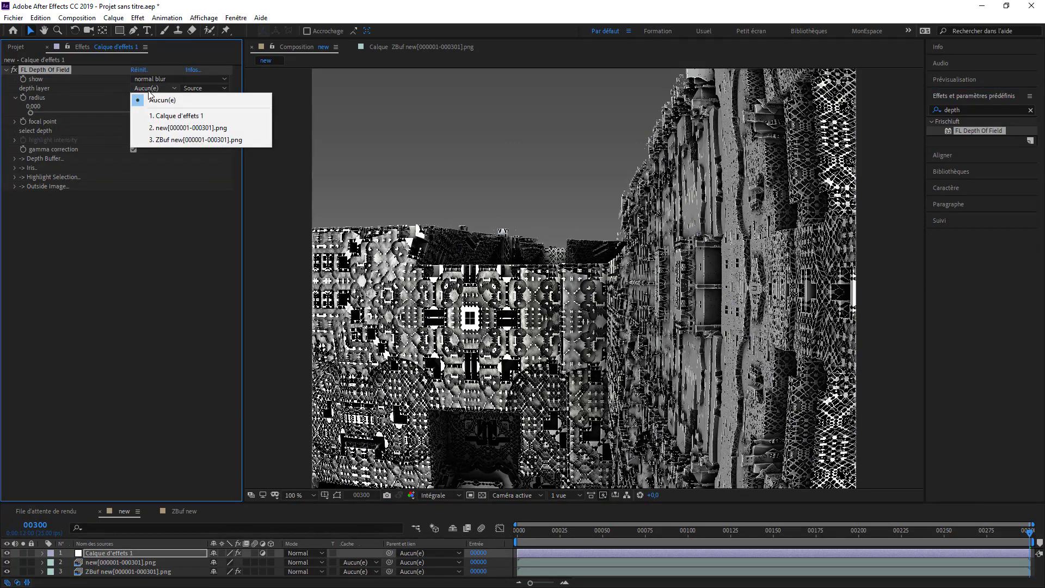
pyautogui.click(158, 140)
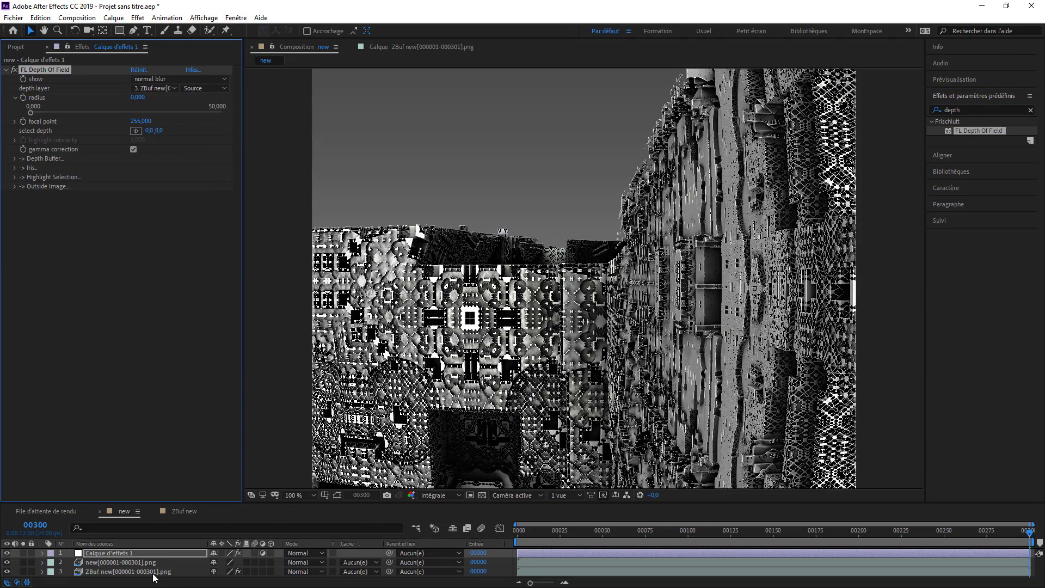
# - Move the ZBuf new layer above the rendered image and pick the select depth point at 781,0, 641,0 on its light area
pyautogui.moveTo(154, 576); pyautogui.dragTo(155, 562)
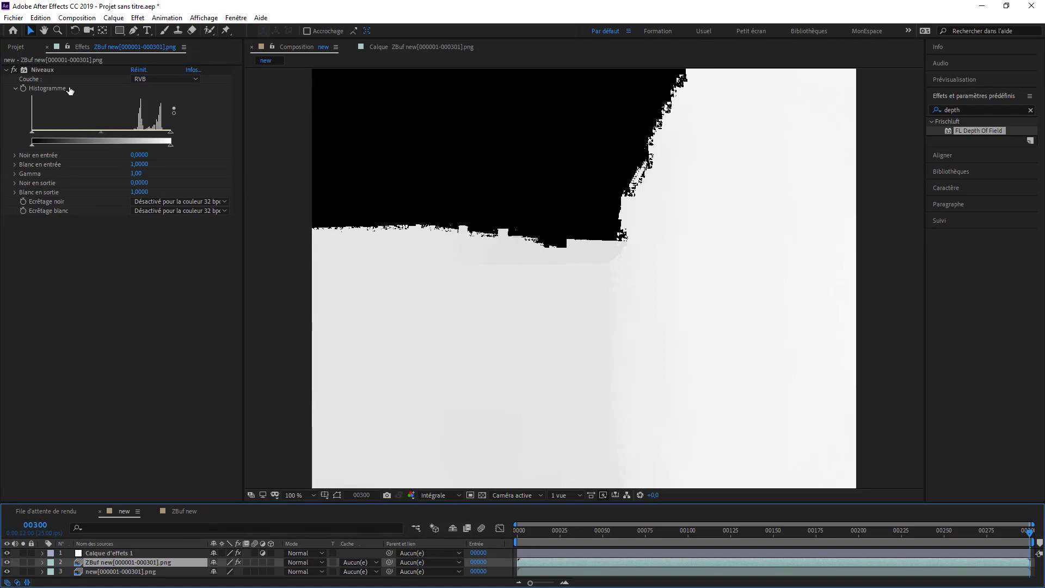
pyautogui.click(94, 543)
pyautogui.click(95, 552)
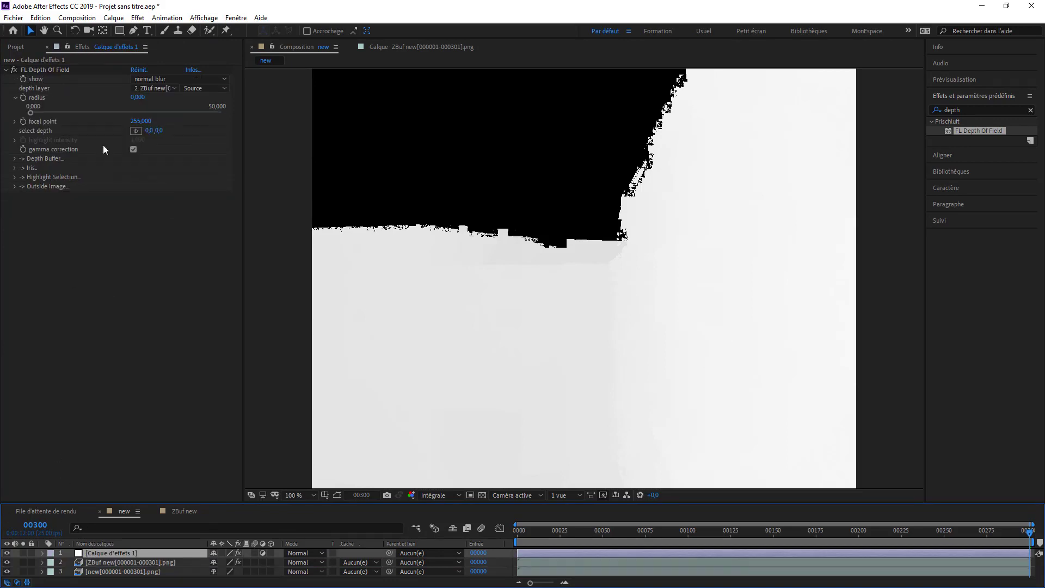
pyautogui.click(135, 130)
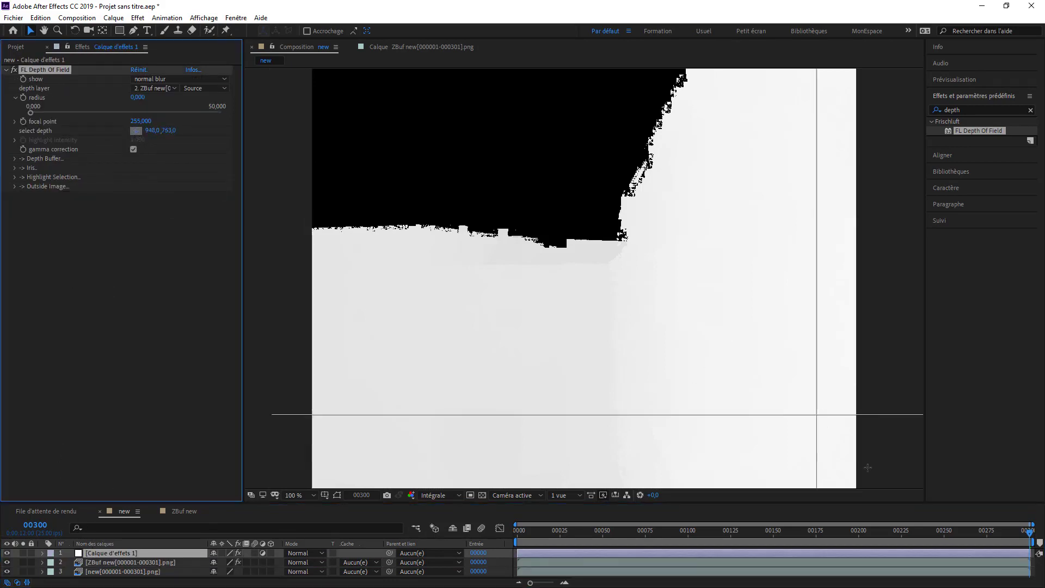
pyautogui.click(763, 373)
pyautogui.click(737, 355)
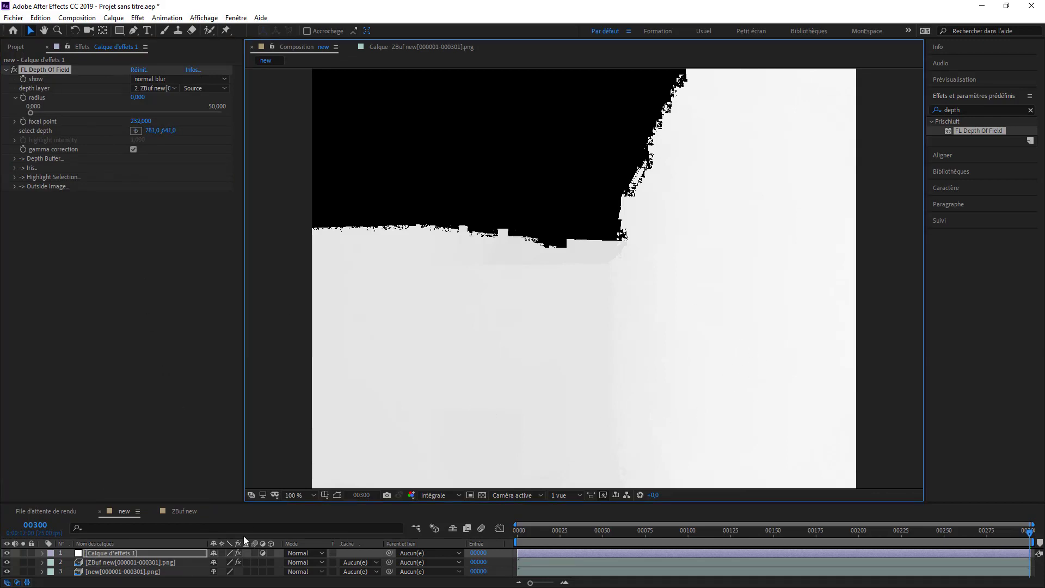
# - Move the ZBuf new layer back below the rendered image and set the FL Depth Of Field radius to 20,200
pyautogui.moveTo(151, 564); pyautogui.dragTo(140, 575)
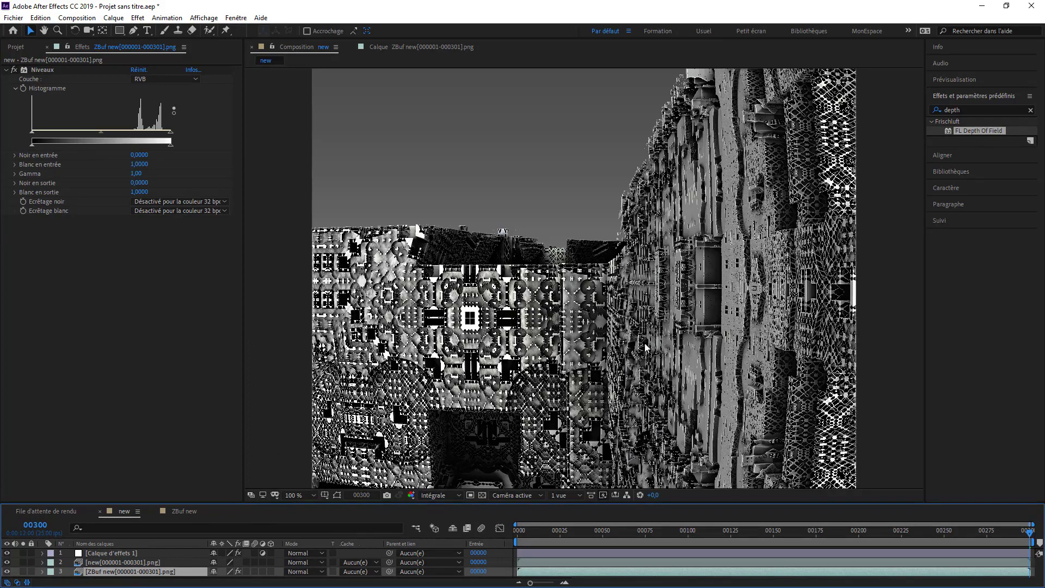
pyautogui.click(115, 553)
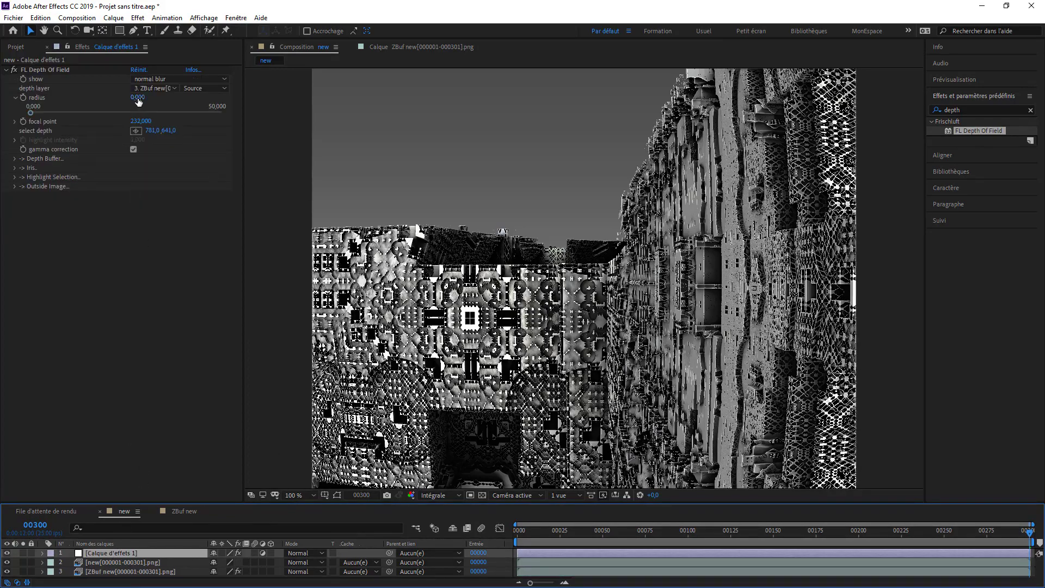
pyautogui.moveTo(138, 101); pyautogui.dragTo(527, 256)
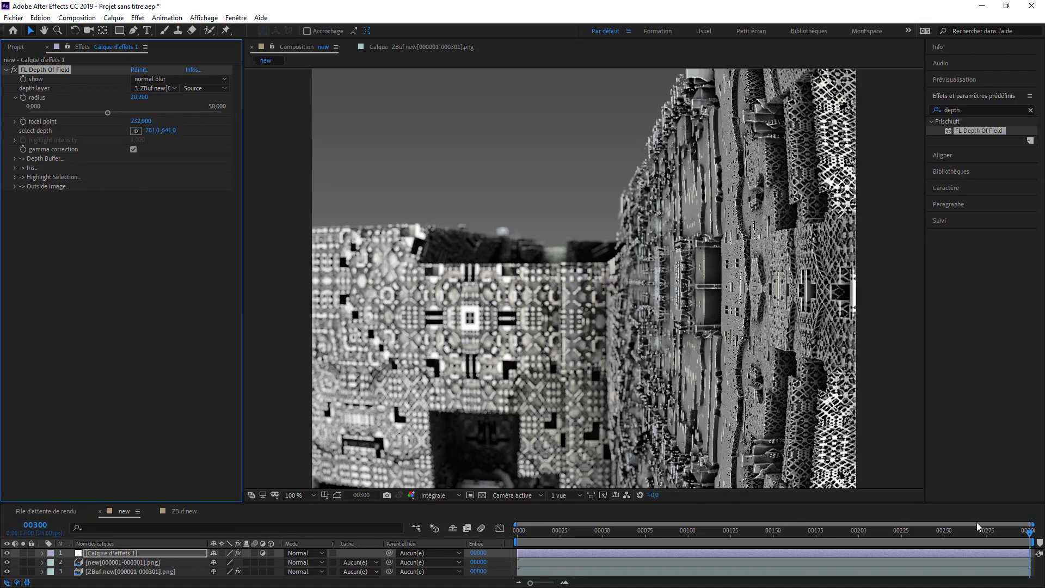
# - Compare depth-of-field radius values of 17,600 and 11,600 at frames 212 and 253, and settle on 16,700
pyautogui.moveTo(1030, 537); pyautogui.dragTo(879, 536)
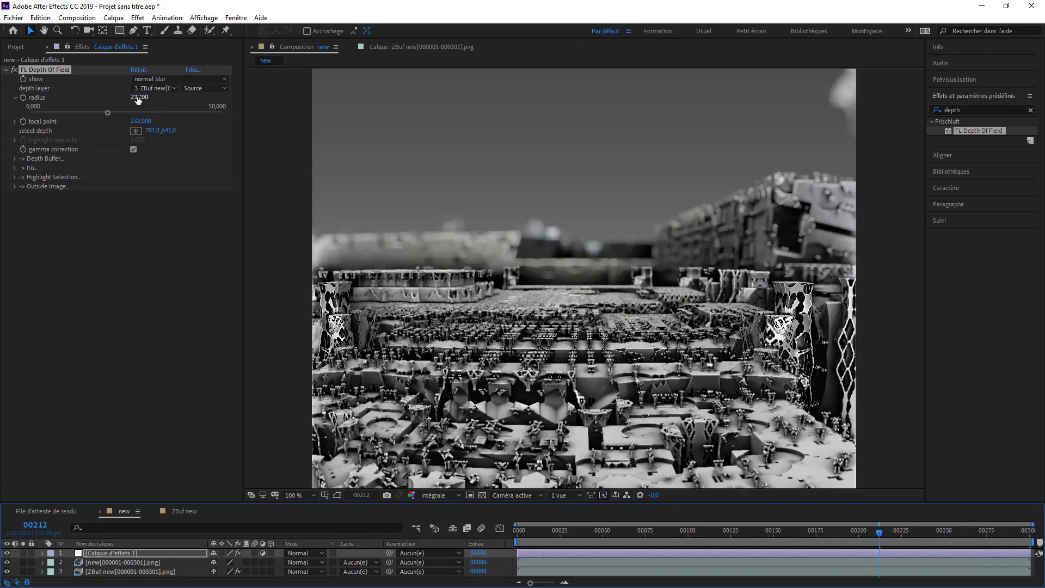
pyautogui.moveTo(139, 99); pyautogui.dragTo(123, 99)
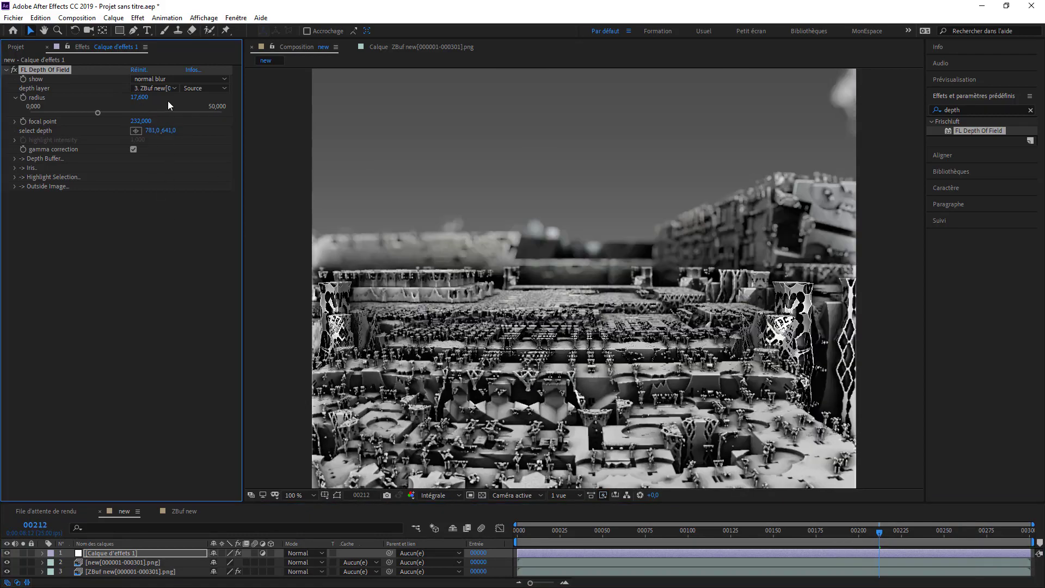
pyautogui.moveTo(145, 102); pyautogui.dragTo(113, 105)
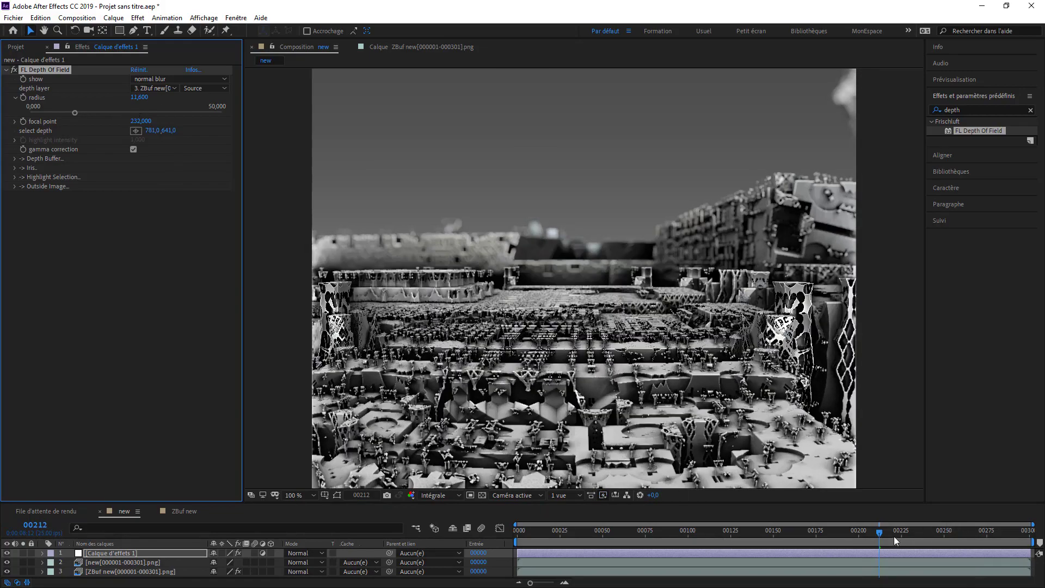
pyautogui.moveTo(879, 531); pyautogui.dragTo(946, 537)
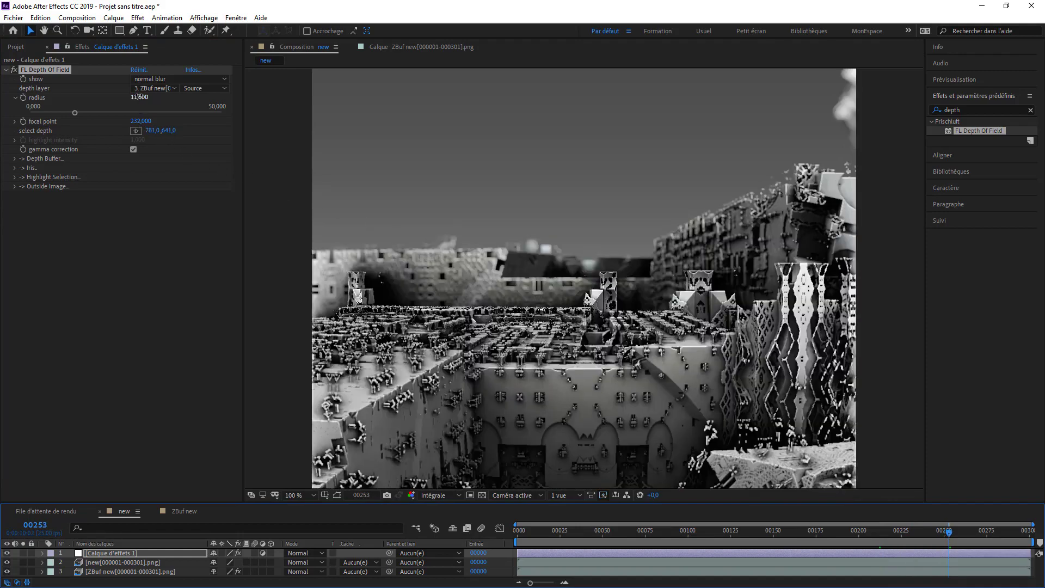
pyautogui.moveTo(139, 97)
pyautogui.mouseDown()
pyautogui.moveTo(157, 95)
pyautogui.moveTo(148, 97)
pyautogui.mouseUp()
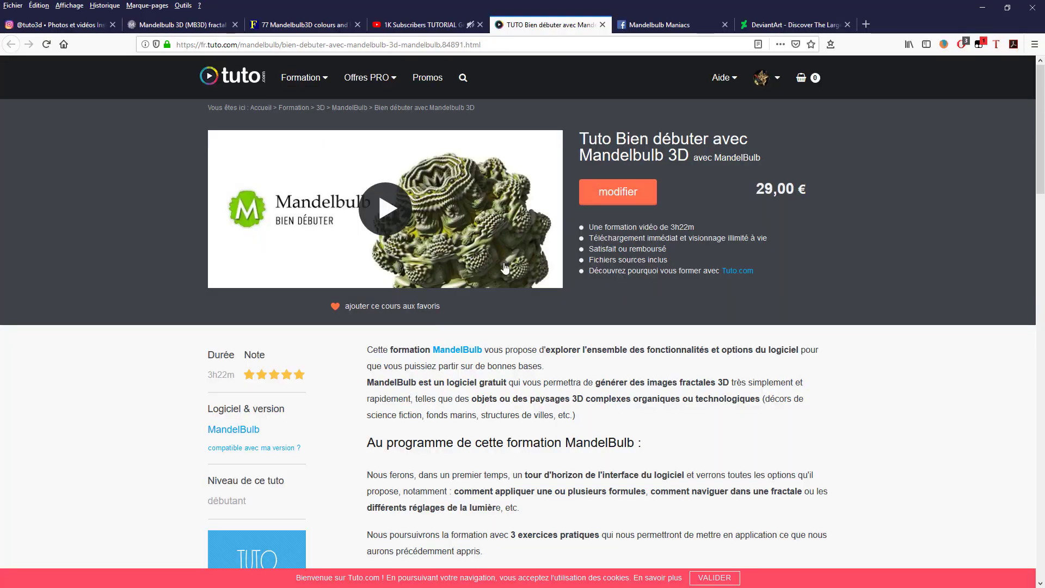
# - Switch to the web browser and view the tuto3d Instagram page
pyautogui.click(72, 27)
pyautogui.click(496, 300)
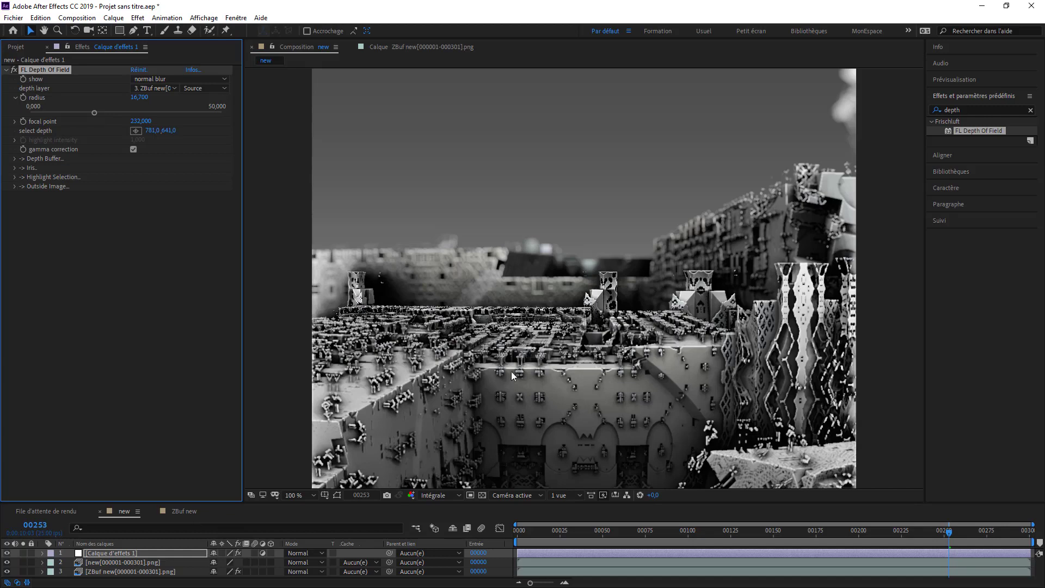
pyautogui.click(968, 113)
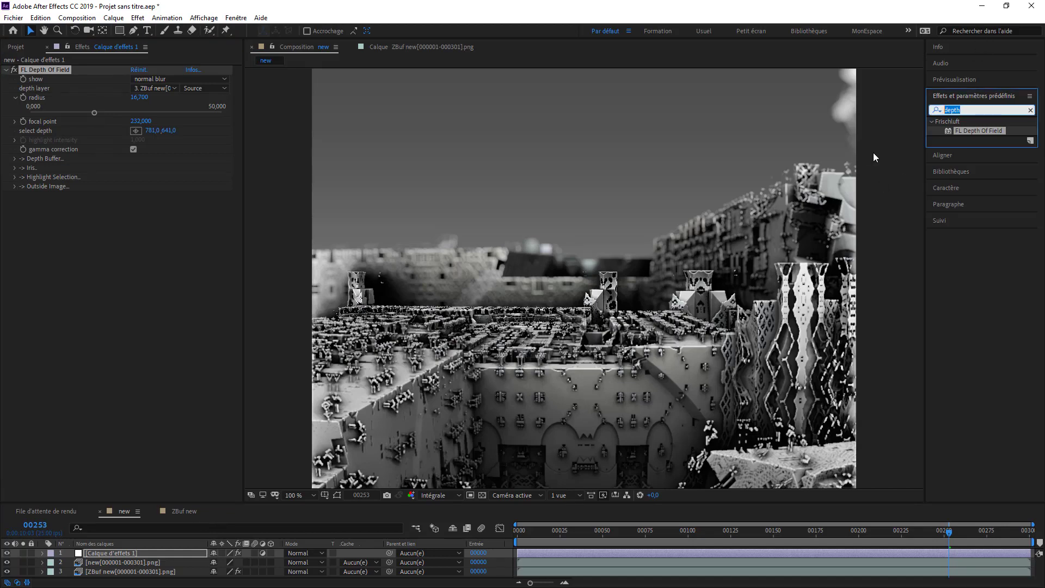
pyautogui.write('g')
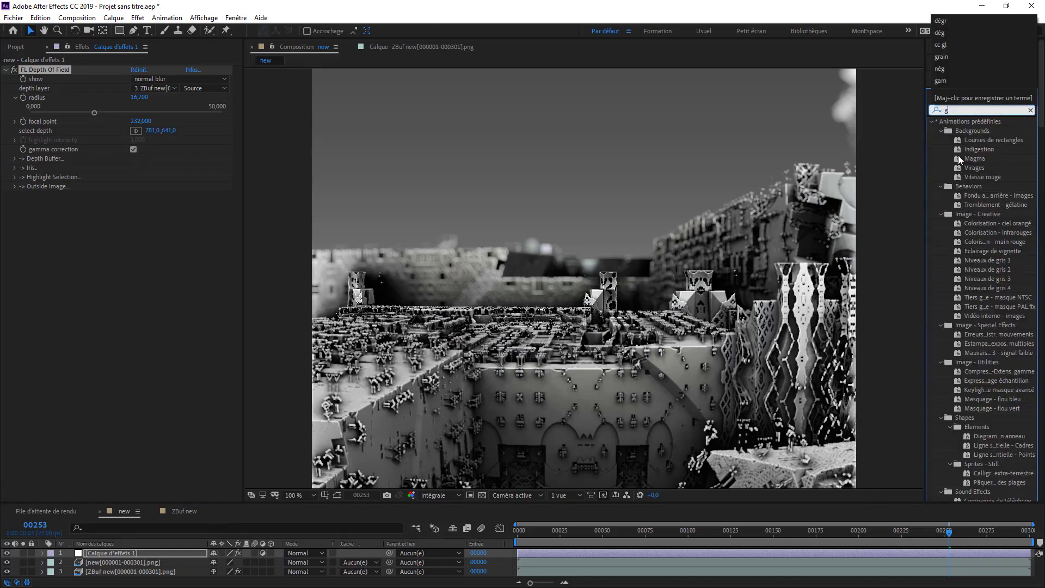
pyautogui.write('low')
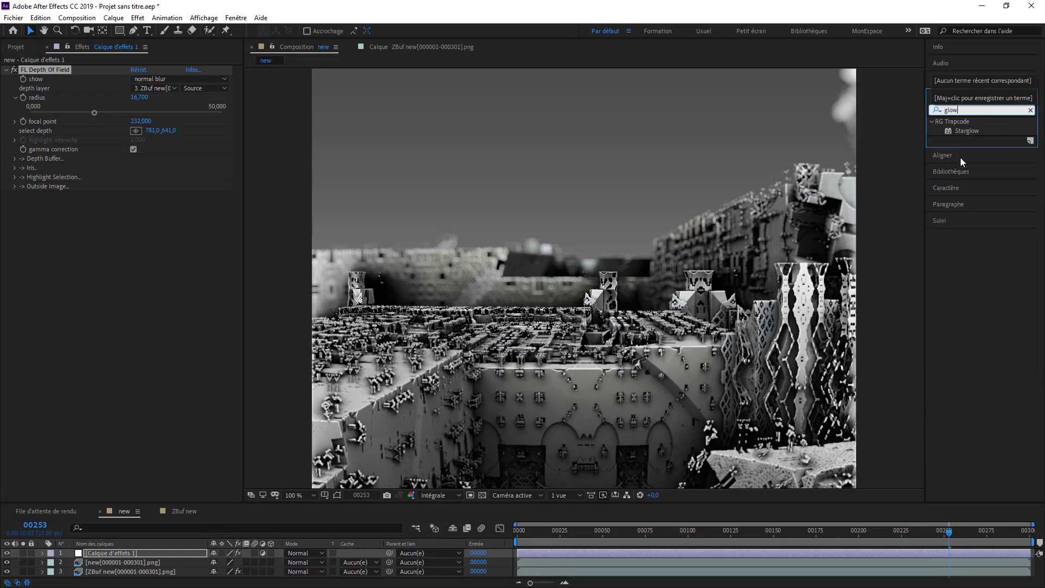
pyautogui.press('BackSpace')
pyautogui.press('BackSpace')
pyautogui.press('BackSpace')
pyautogui.press('BackSpace')
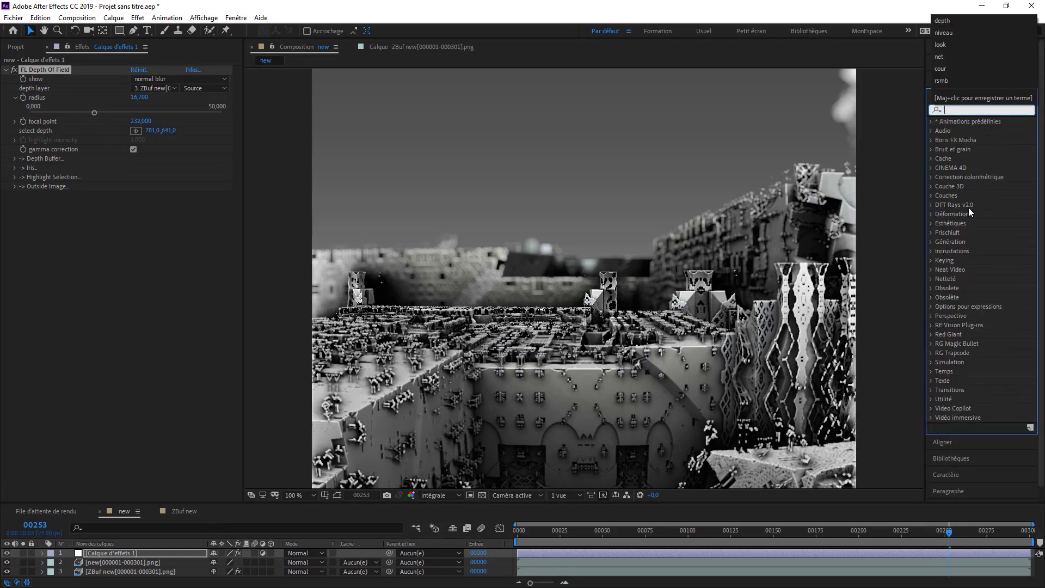
# - Search the effects for lueur and apply Lueur diffuse to the adjustment layer with a threshold of 45,5 % and a radius of 79,0
pyautogui.write('lueur')
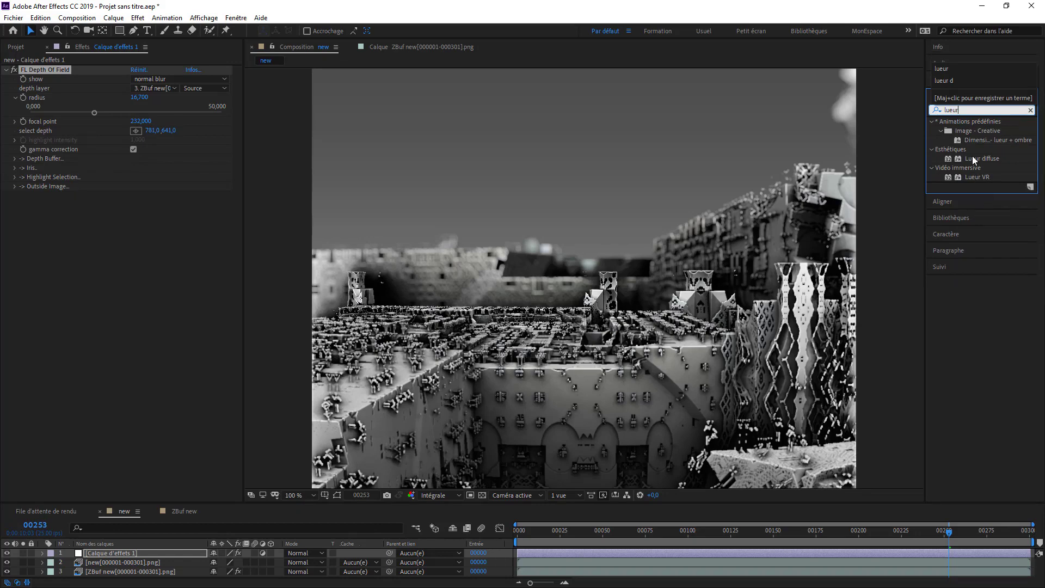
pyautogui.moveTo(972, 157); pyautogui.dragTo(94, 281)
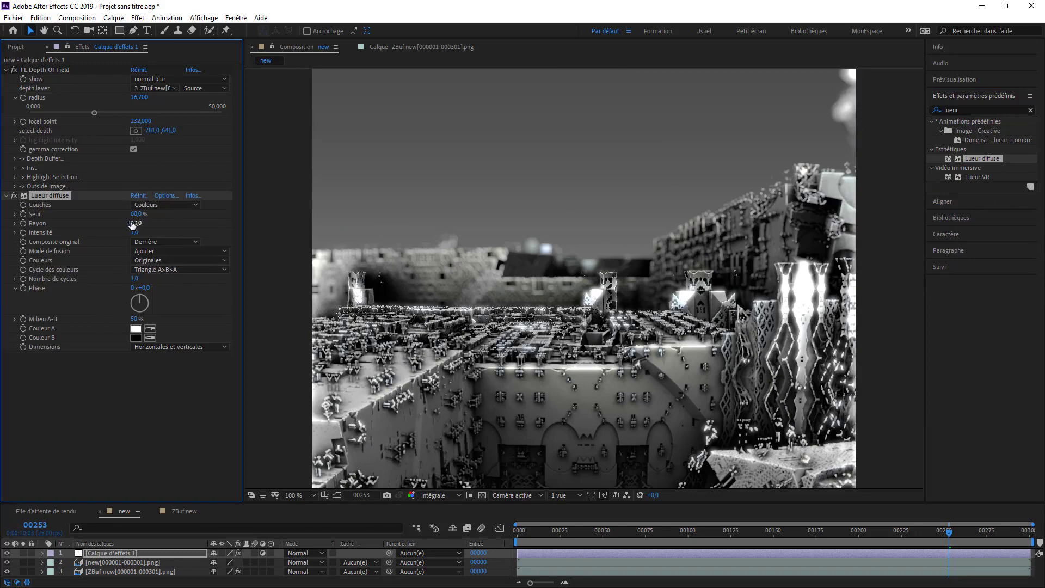
pyautogui.moveTo(135, 214); pyautogui.dragTo(116, 311)
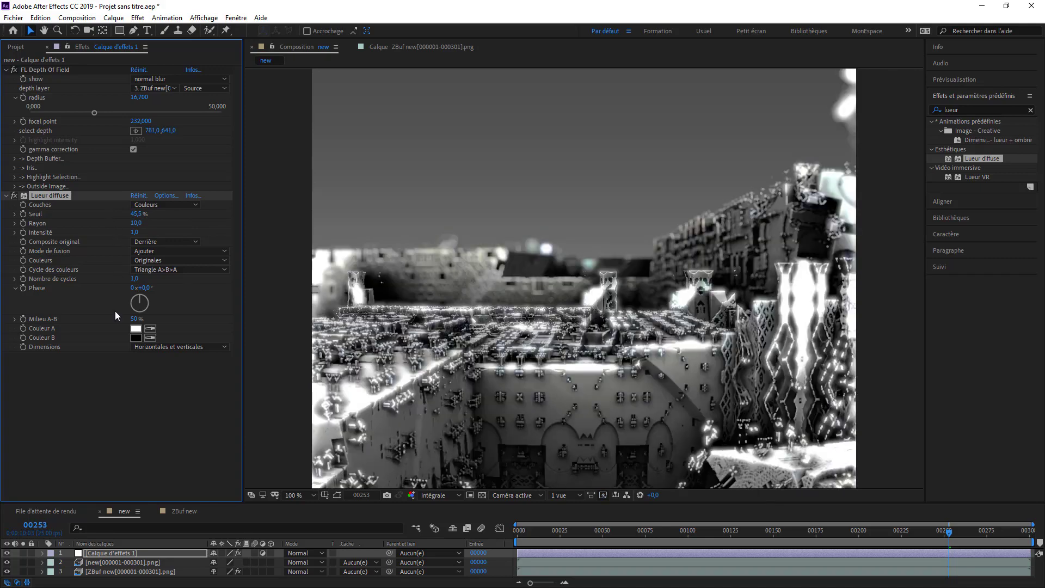
pyautogui.moveTo(133, 224); pyautogui.dragTo(249, 392)
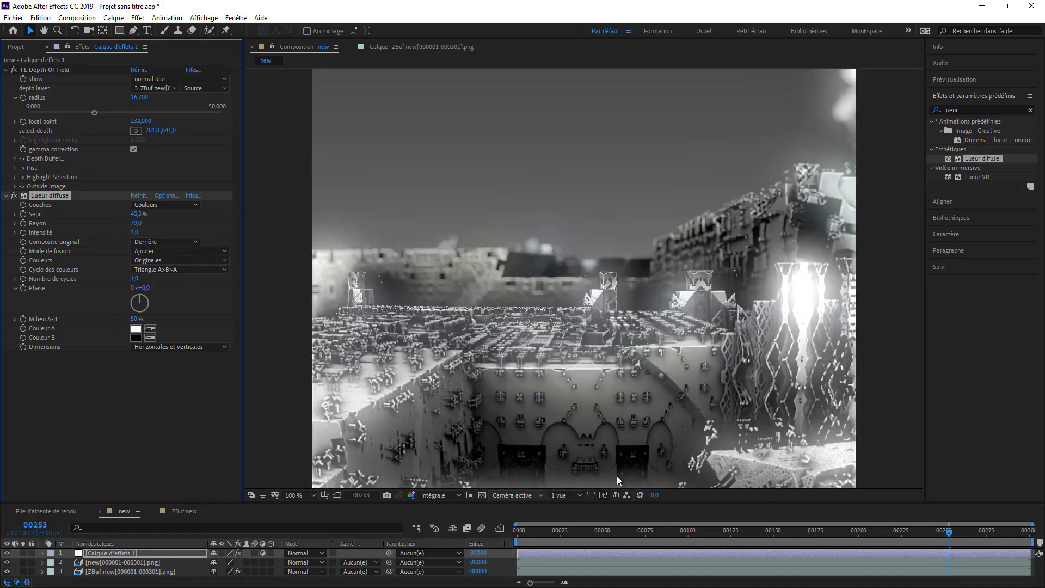
# - Play a preview of the new composition to check the depth-of-field and glow effects
pyautogui.click(952, 80)
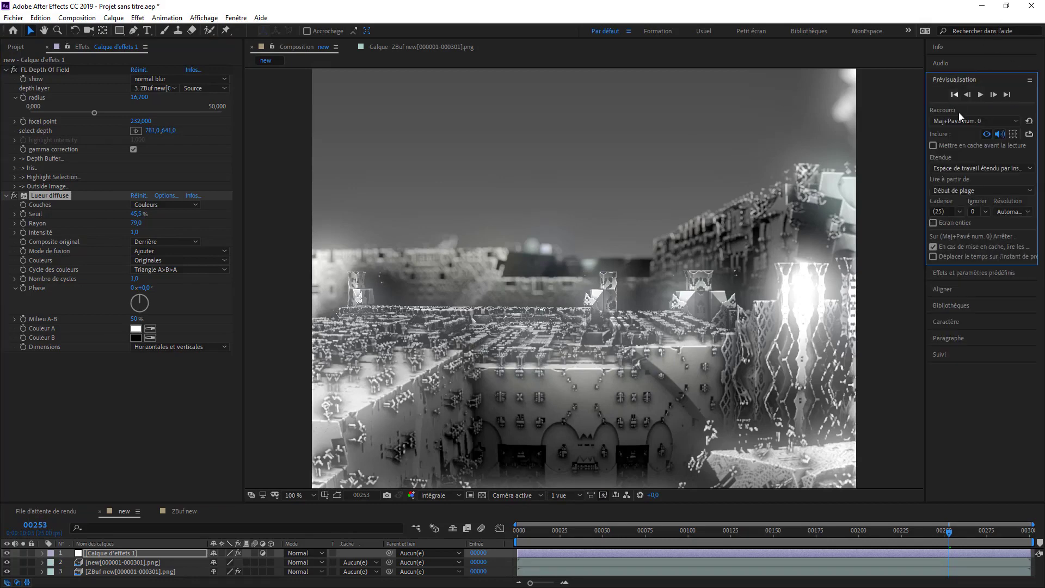
pyautogui.click(980, 94)
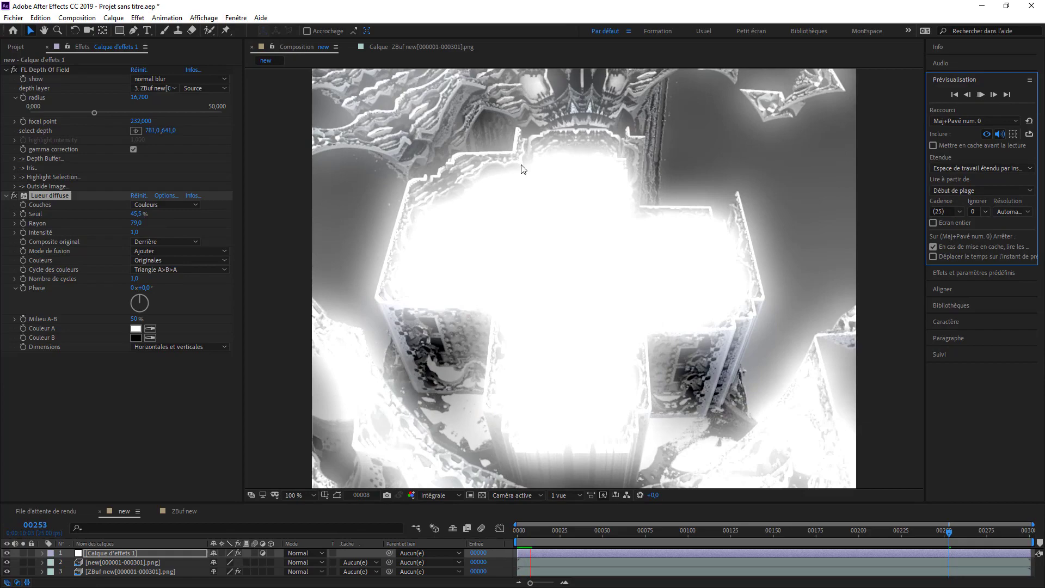
# - At frame 16, set the Lueur diffuse threshold to 84,3 % and its radius to 32,0
pyautogui.click(982, 95)
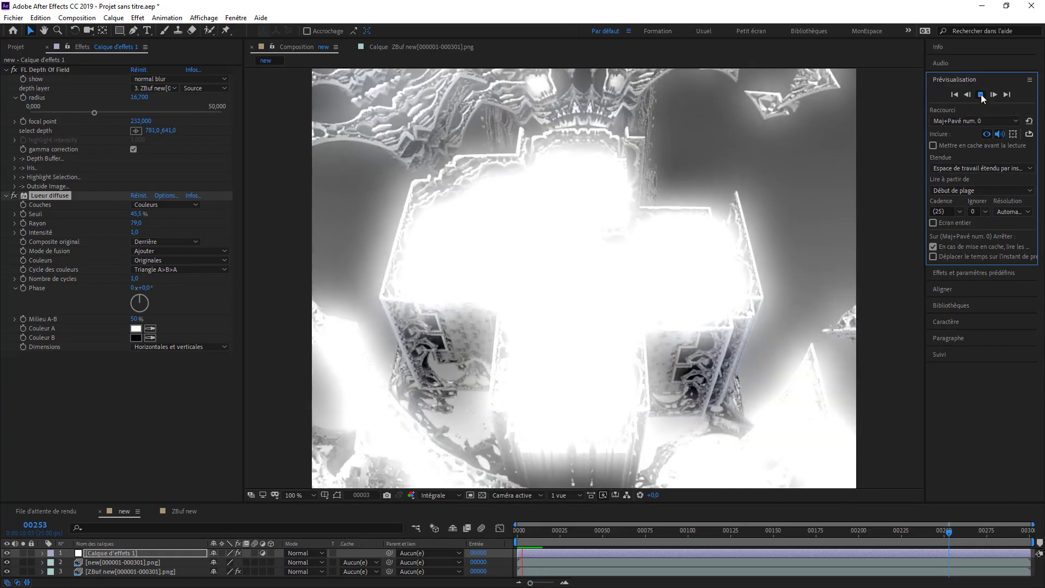
pyautogui.click(981, 95)
pyautogui.moveTo(556, 528); pyautogui.dragTo(544, 529)
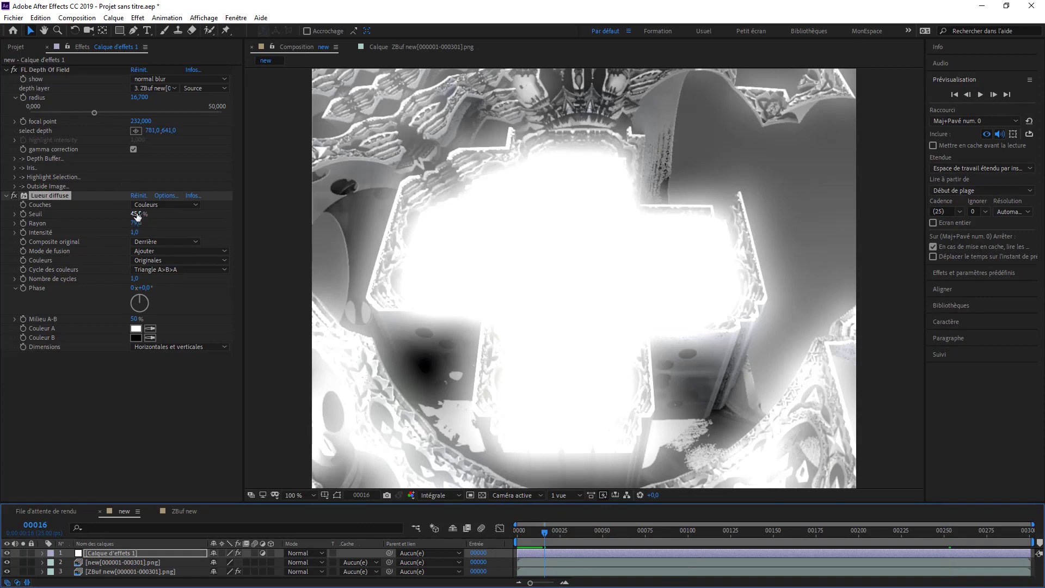
pyautogui.moveTo(137, 216); pyautogui.dragTo(194, 218)
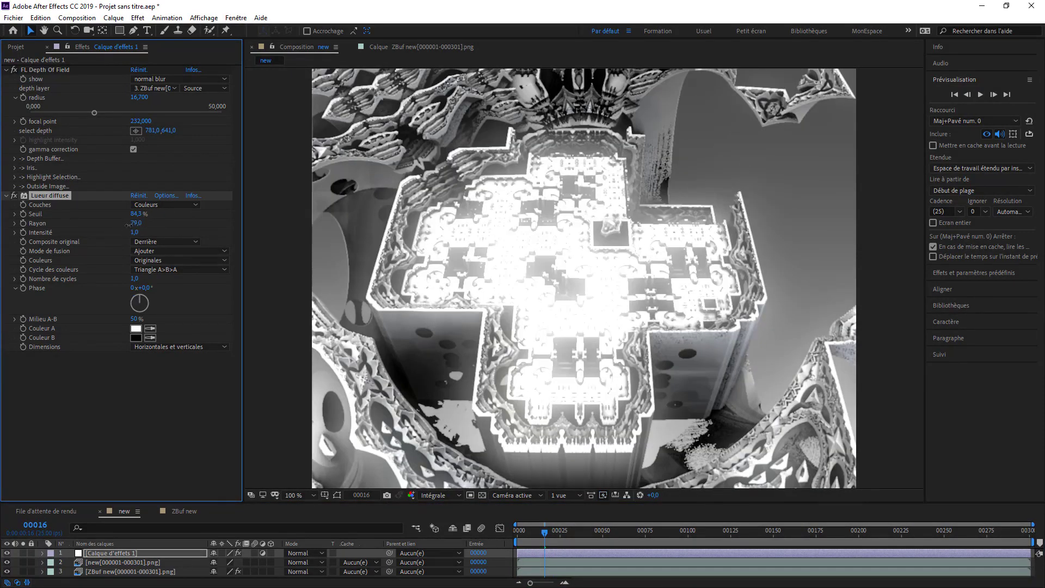
pyautogui.moveTo(129, 225); pyautogui.dragTo(98, 226)
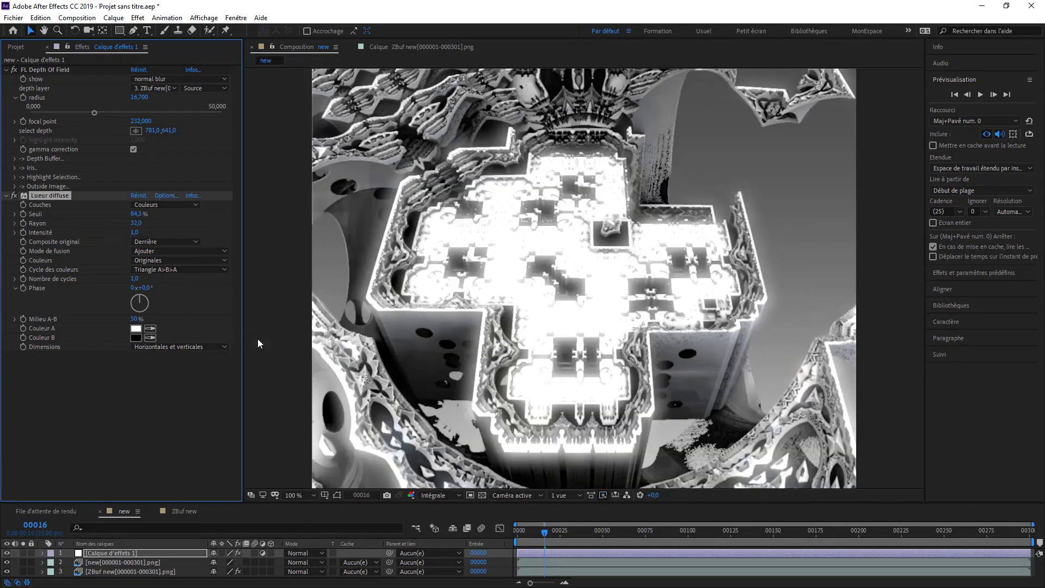
# - Play a preview with the adjusted glow, then check the effects at frame 263 and at the final frame 300
pyautogui.click(981, 94)
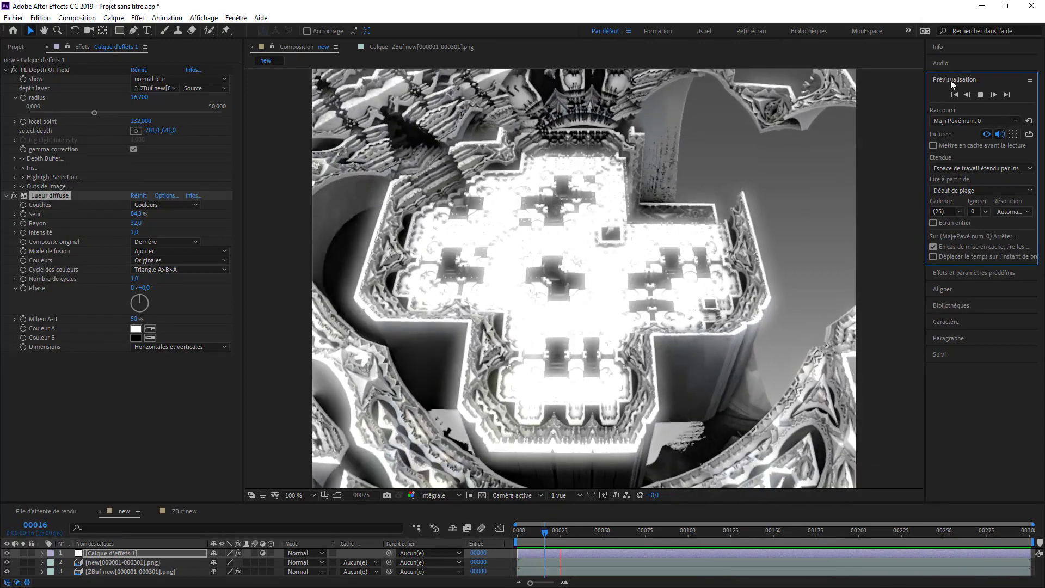
pyautogui.press('space')
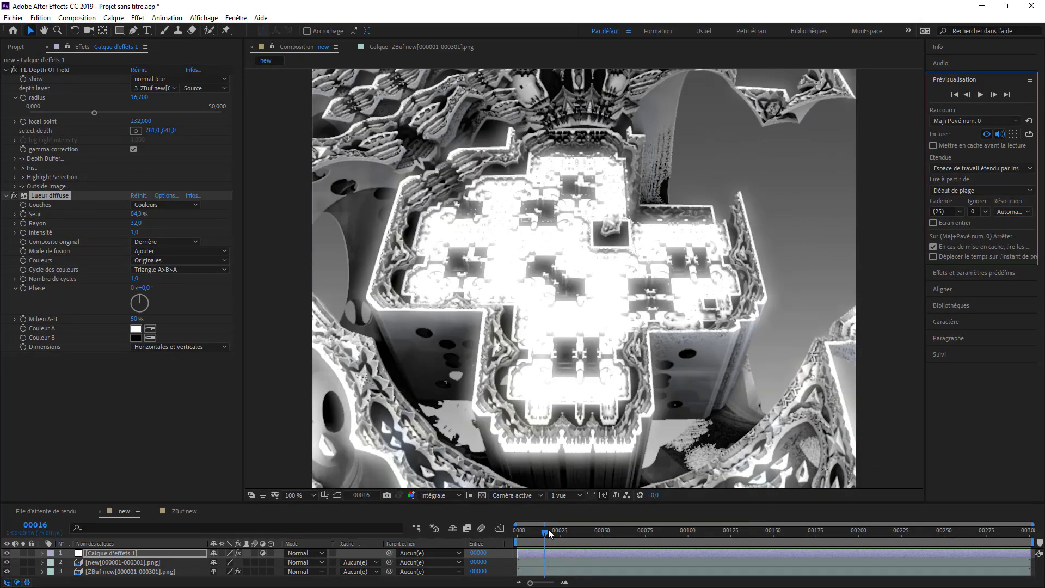
pyautogui.moveTo(548, 529); pyautogui.dragTo(966, 531)
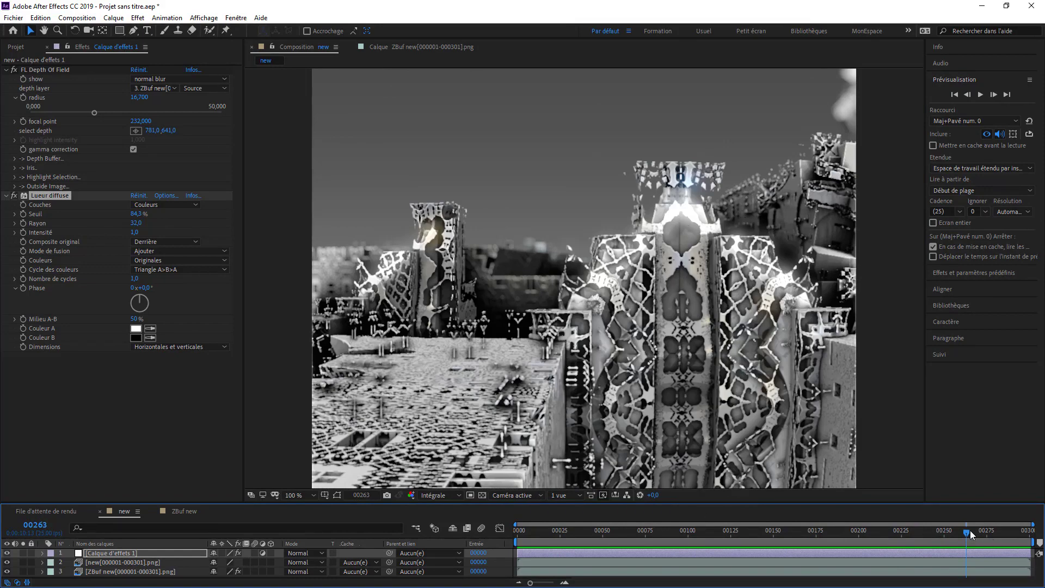
pyautogui.moveTo(970, 530); pyautogui.dragTo(1029, 528)
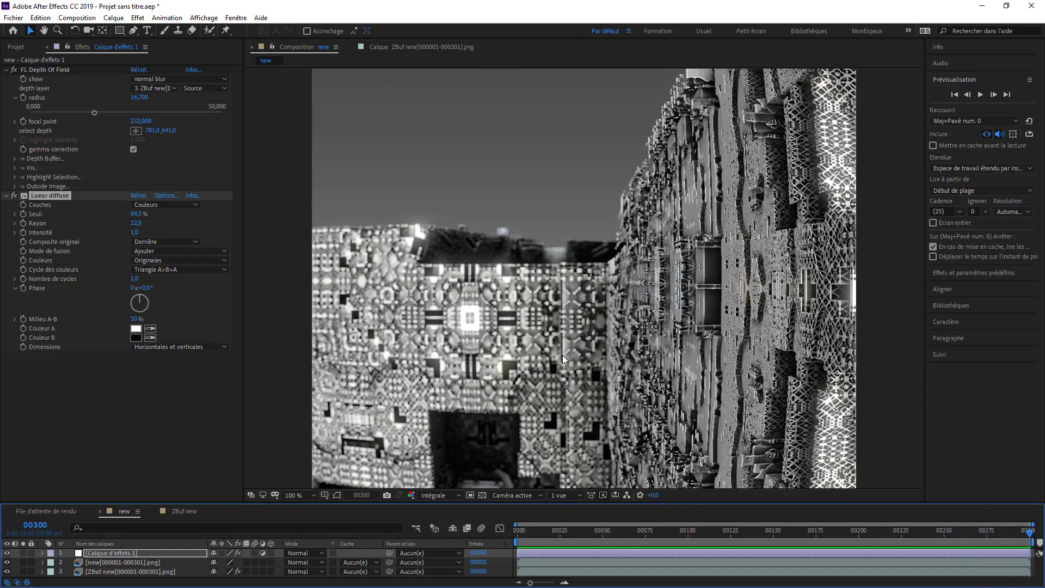
# - Switch to DeviantArt in the web browser and search the site for mandelbulb 3D
pyautogui.click(14, 195)
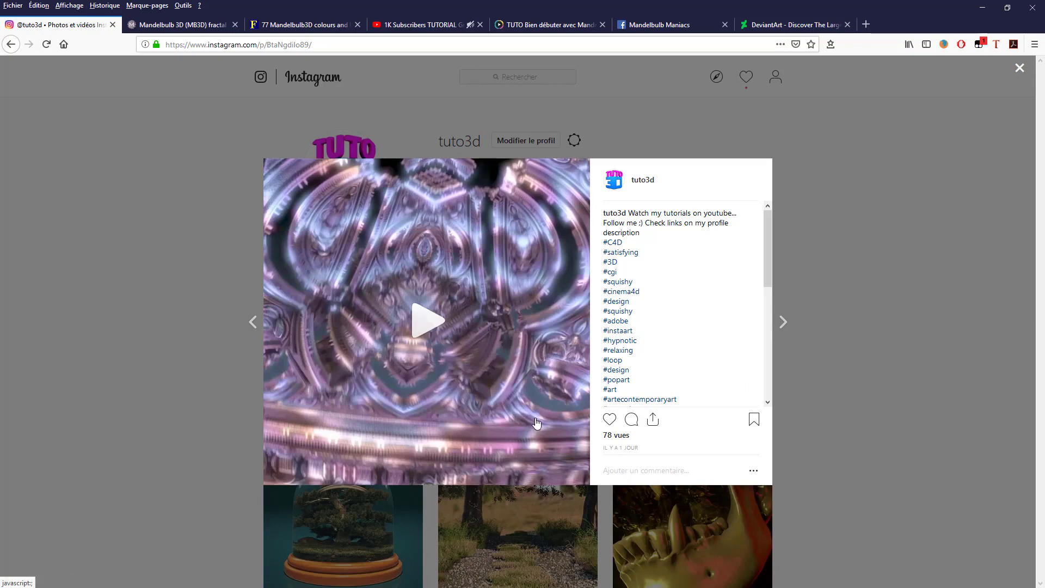
pyautogui.click(790, 27)
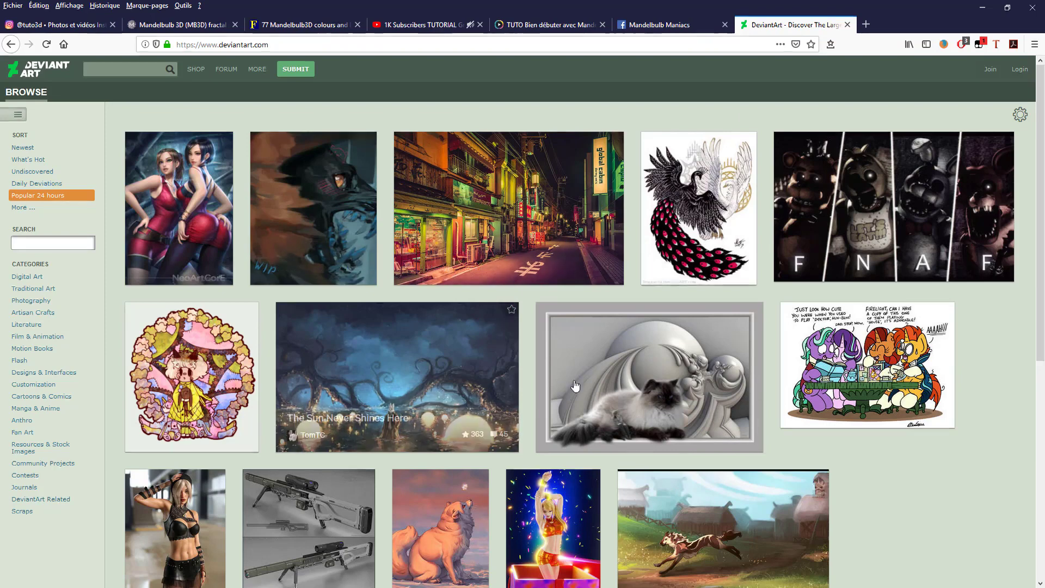
pyautogui.click(88, 68)
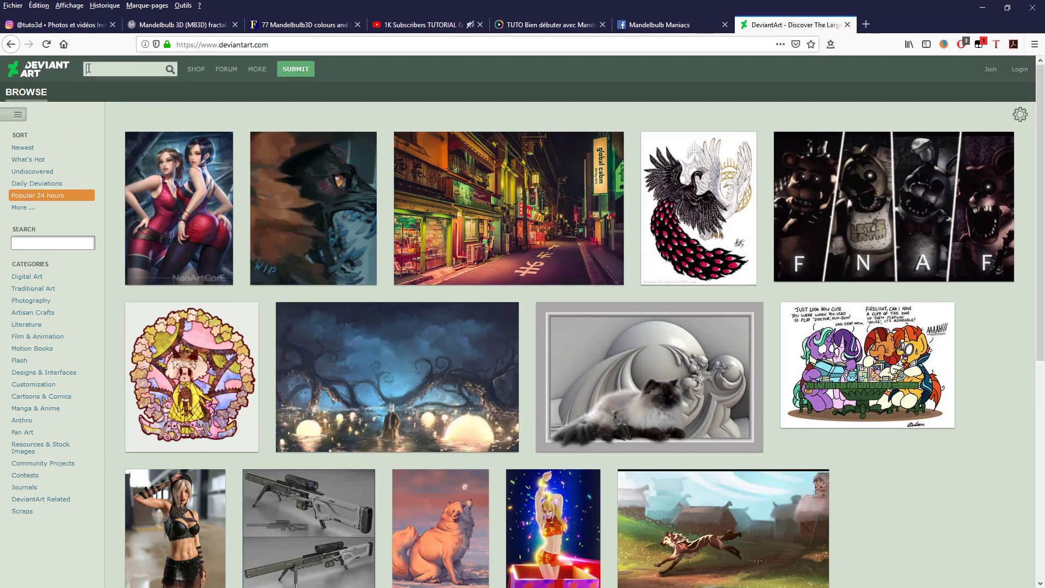
pyautogui.write('mandelbul')
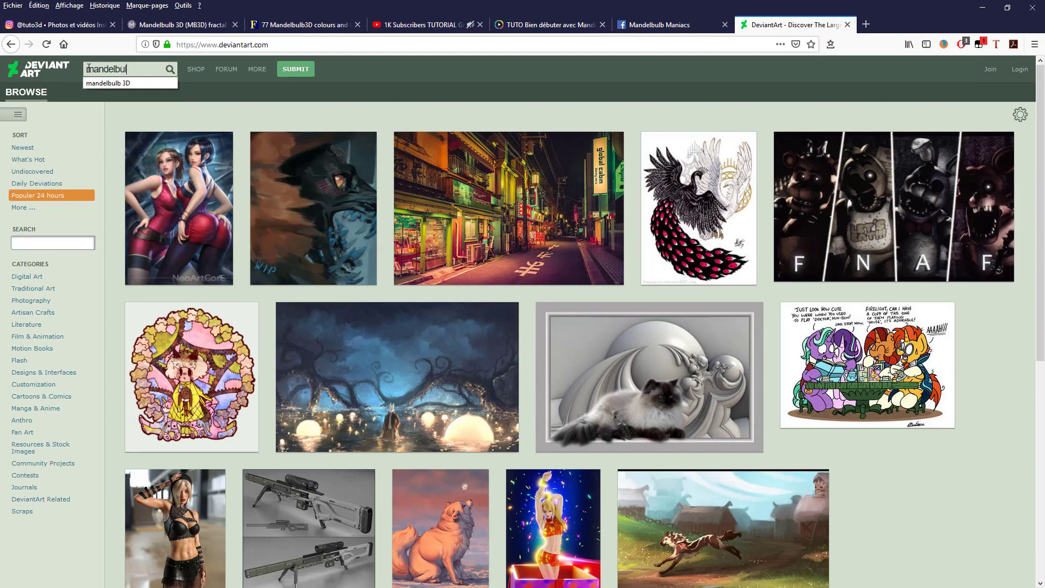
pyautogui.write('b')
pyautogui.click(133, 83)
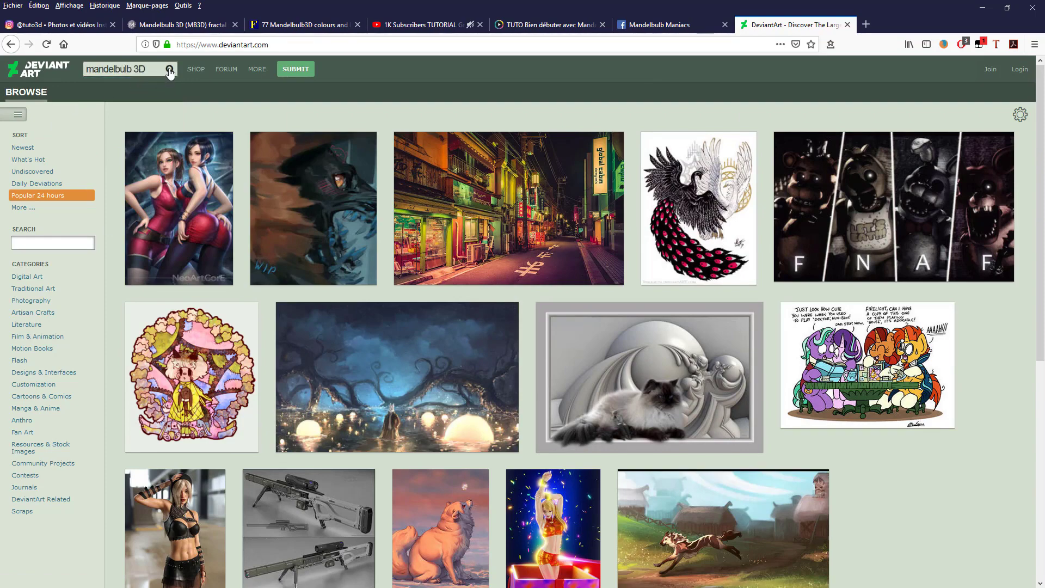
pyautogui.click(170, 71)
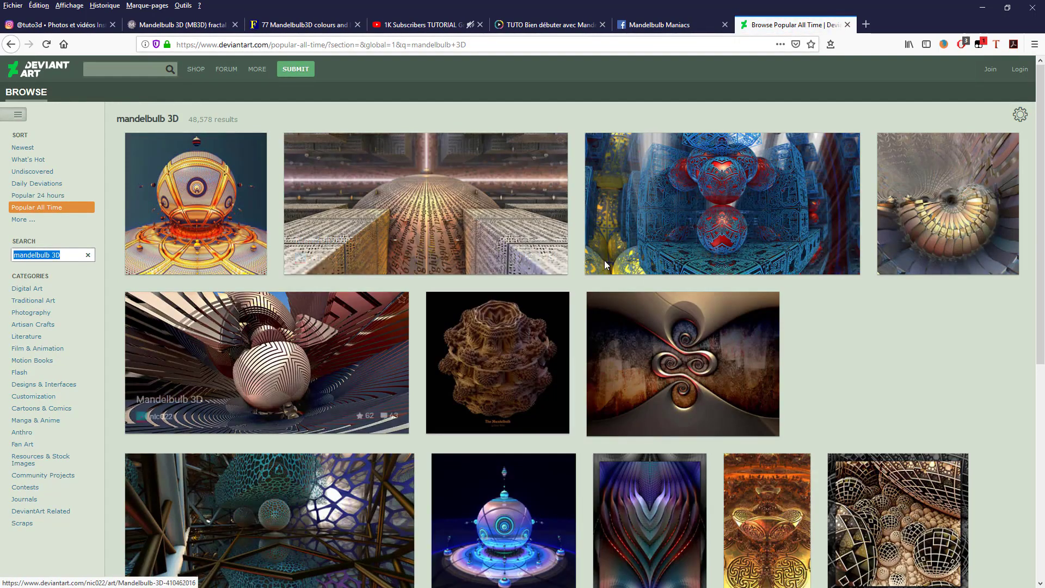
# - Browse the mandelbulb 3D search results for example artworks and tutorials
pyautogui.scroll(-4, 632, 377)
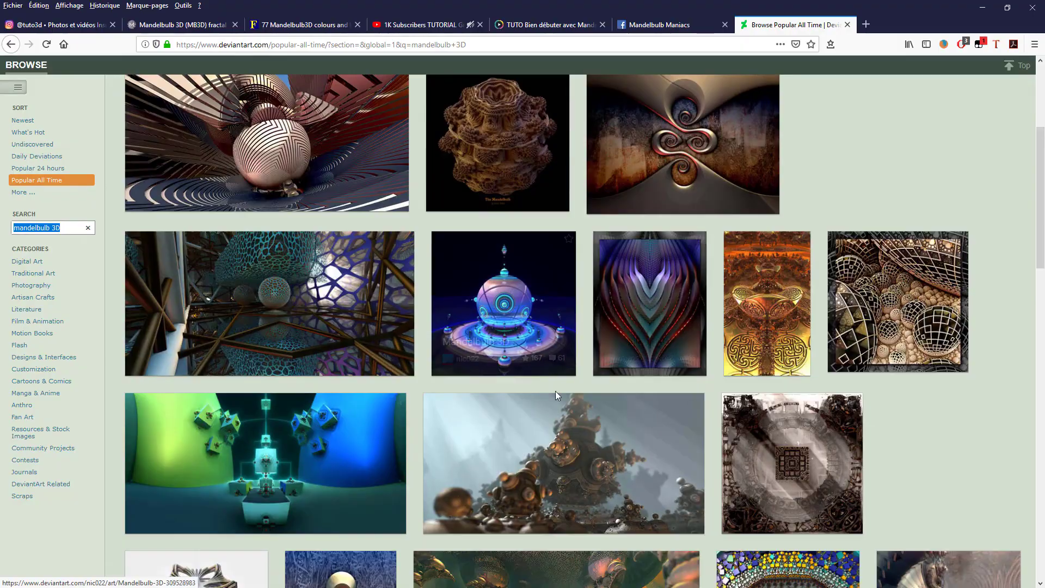
pyautogui.scroll(-7, 555, 390)
pyautogui.scroll(-12, 556, 396)
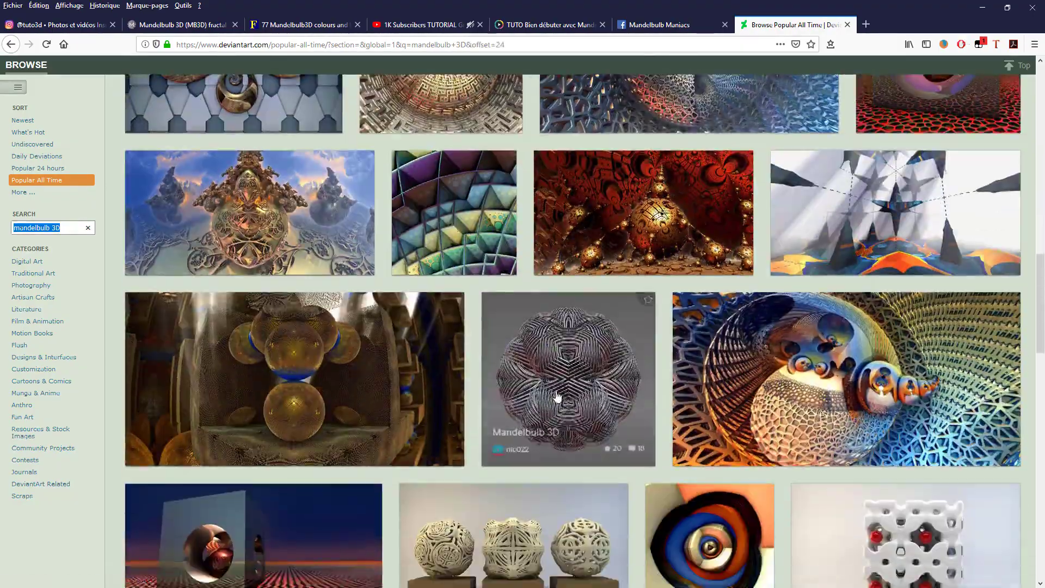
pyautogui.scroll(-13, 462, 413)
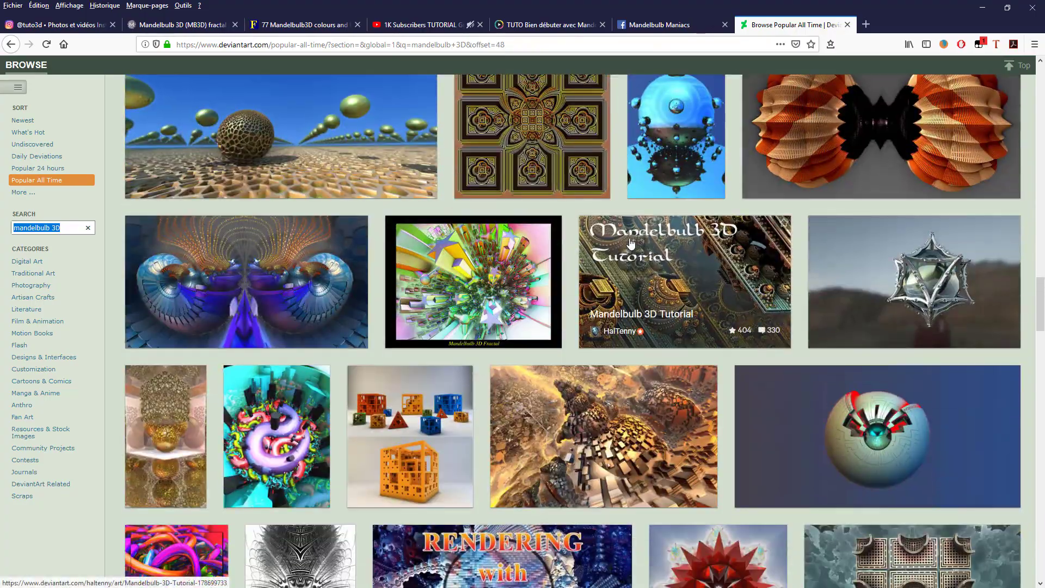
pyautogui.scroll(-9, 500, 454)
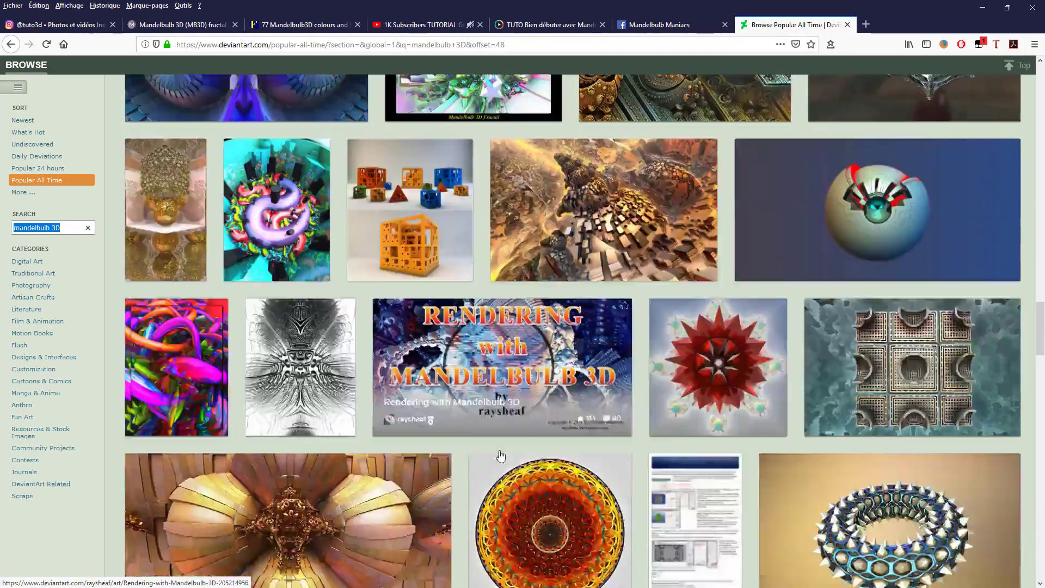
pyautogui.scroll(9, 506, 453)
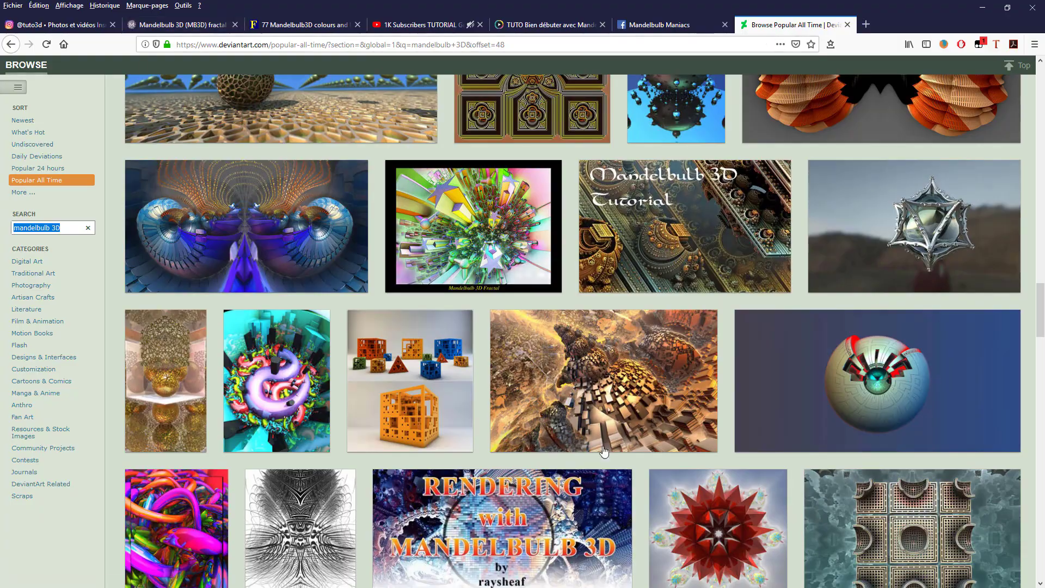
pyautogui.scroll(-7, 631, 448)
pyautogui.scroll(-3, 631, 449)
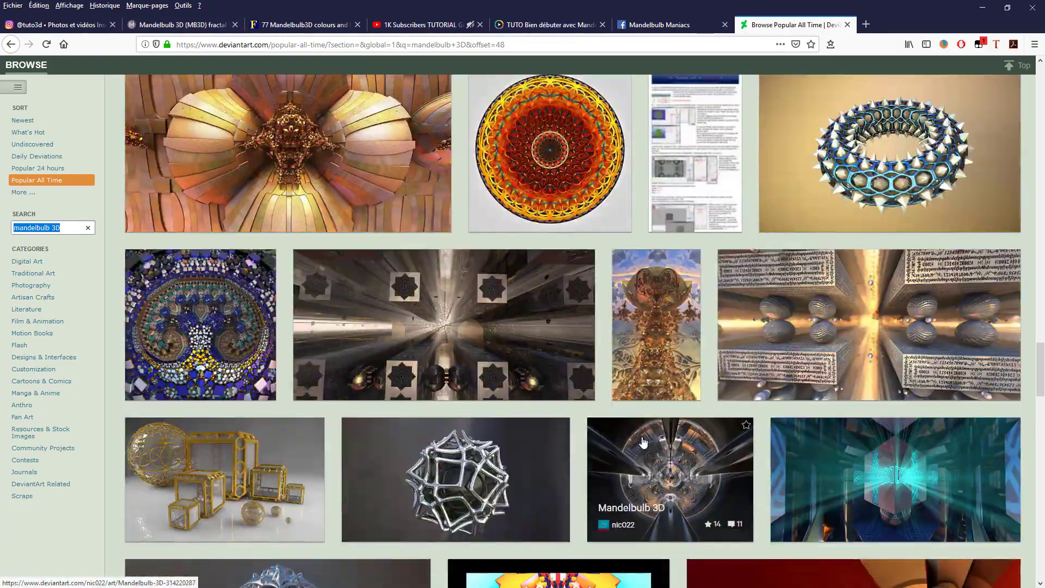
pyautogui.scroll(-8, 642, 443)
pyautogui.scroll(-4, 658, 438)
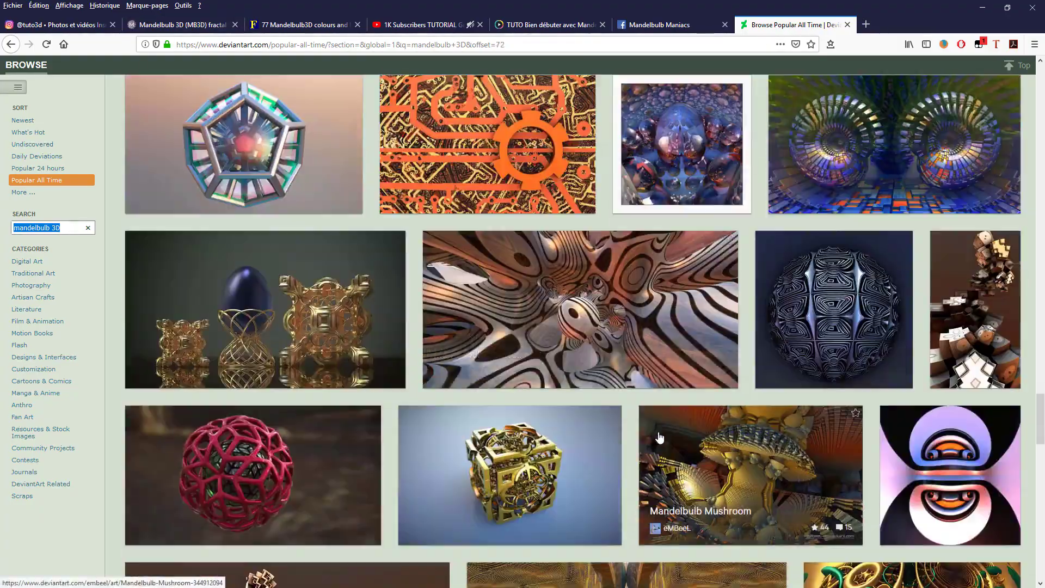
pyautogui.scroll(-18, 661, 437)
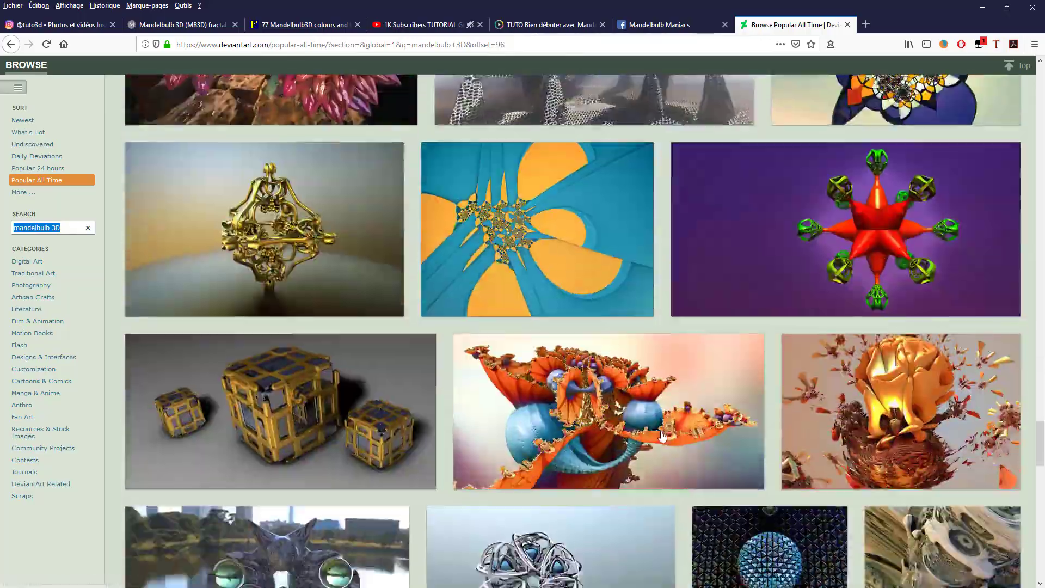
pyautogui.scroll(-17, 663, 436)
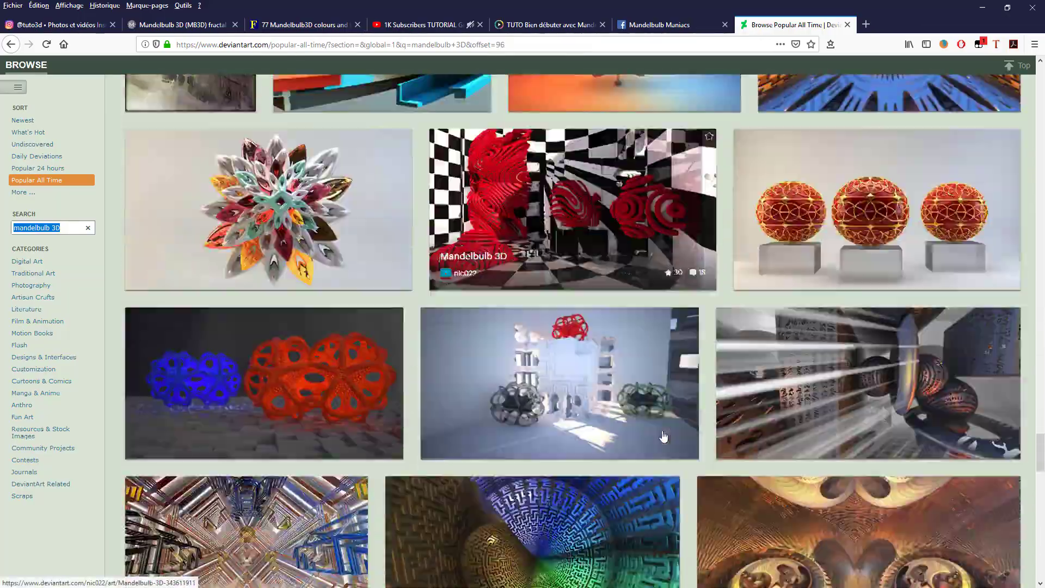
pyautogui.scroll(20, 663, 436)
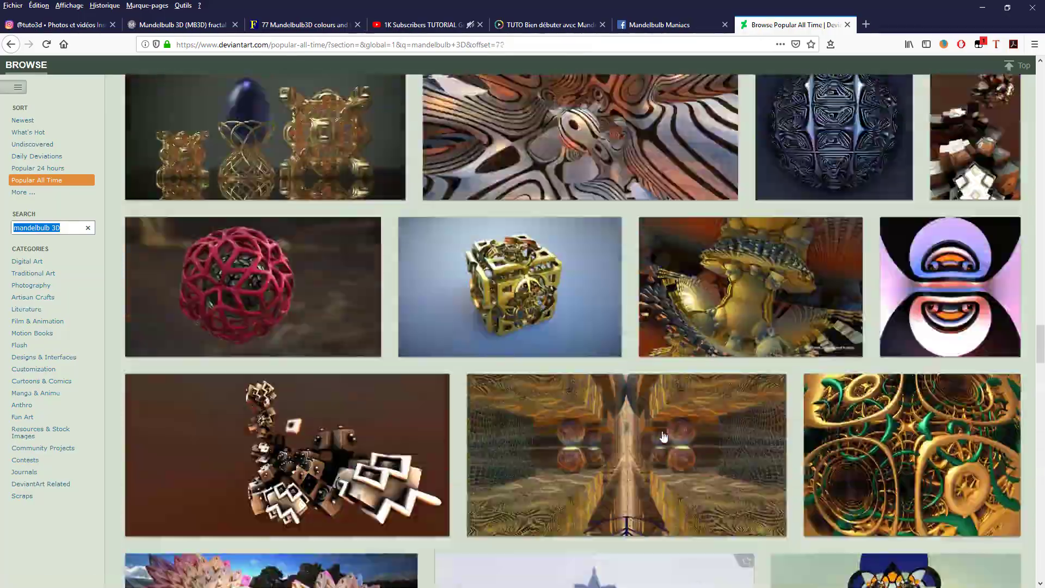
pyautogui.scroll(20, 663, 435)
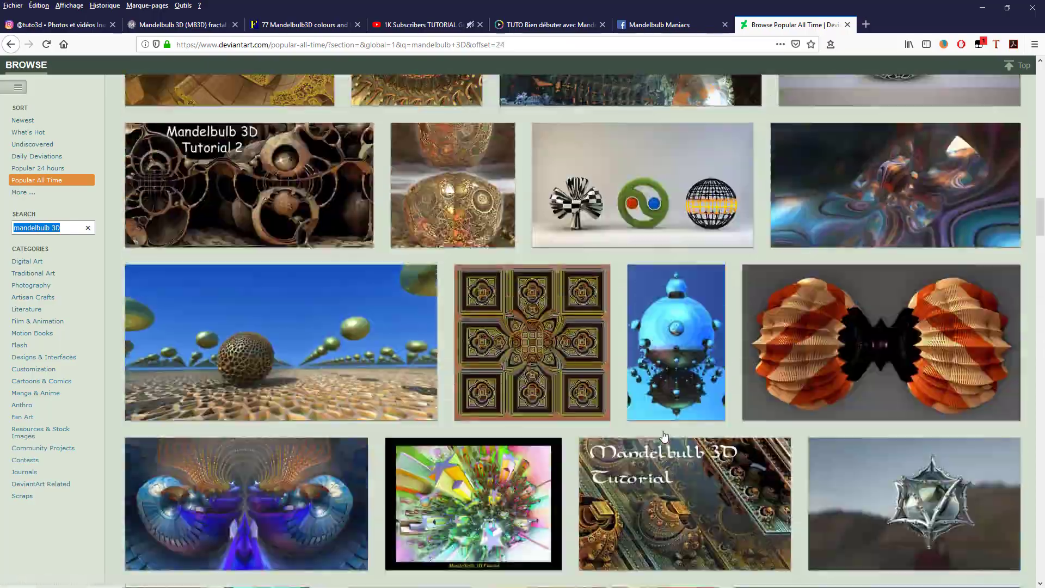
pyautogui.scroll(15, 514, 456)
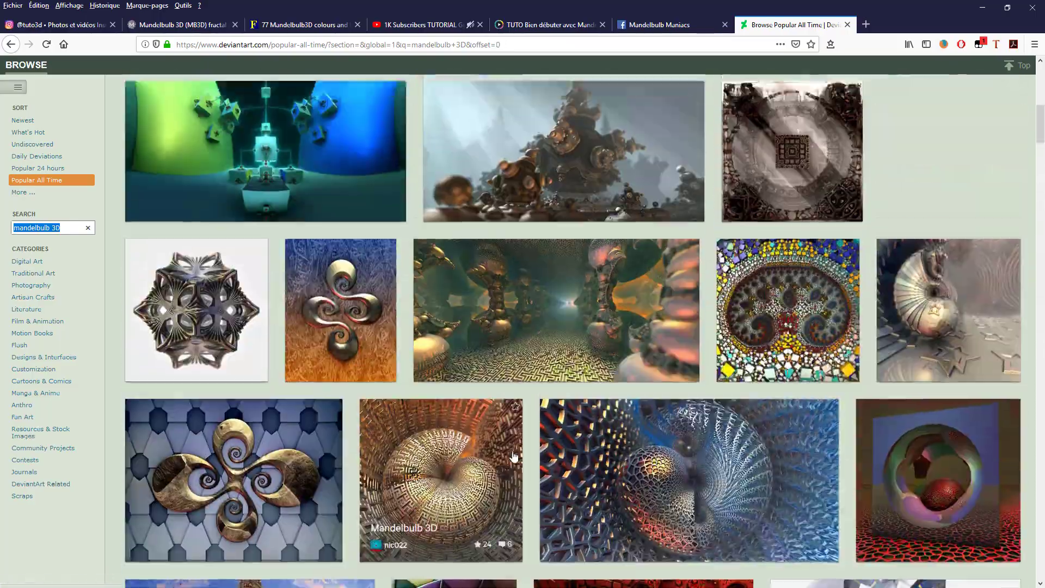
pyautogui.scroll(5, 514, 456)
# - Open the misty Mandelbulb 3D artwork with bronze spheres and examine its description and comments for render parameters
pyautogui.click(570, 403)
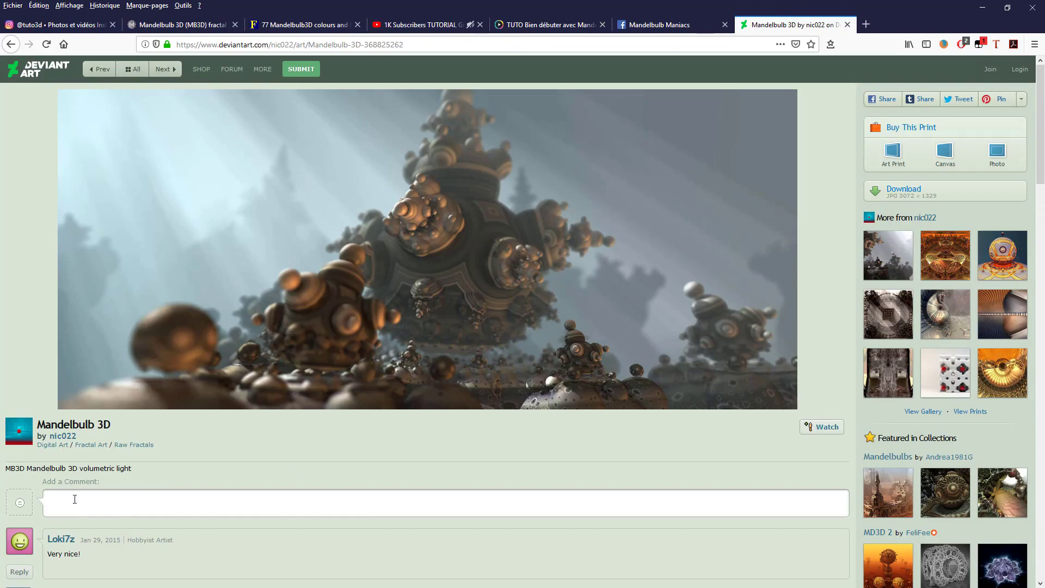
pyautogui.scroll(-15, 74, 499)
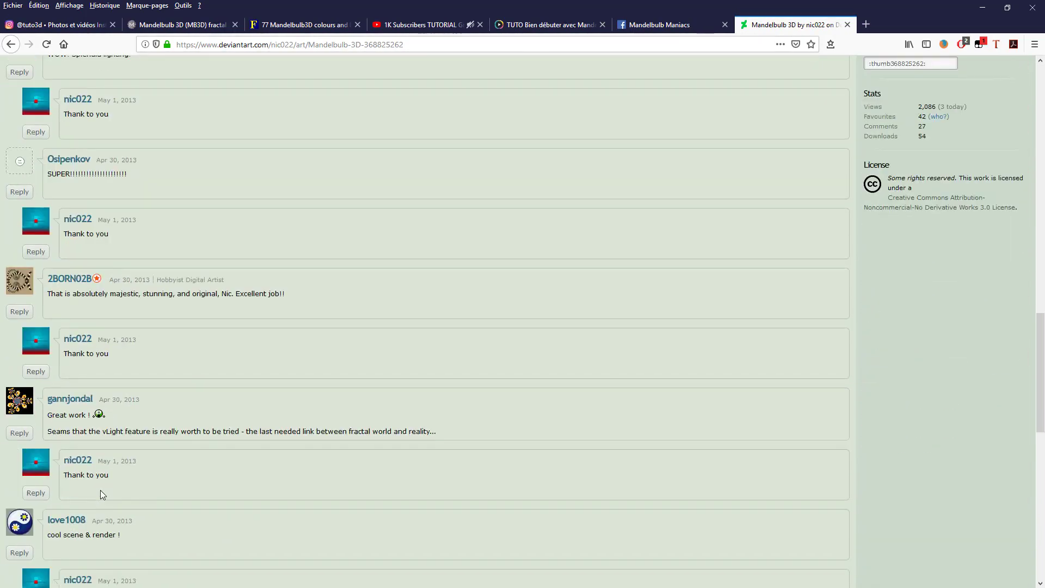
pyautogui.scroll(-5, 101, 488)
pyautogui.scroll(20, 108, 485)
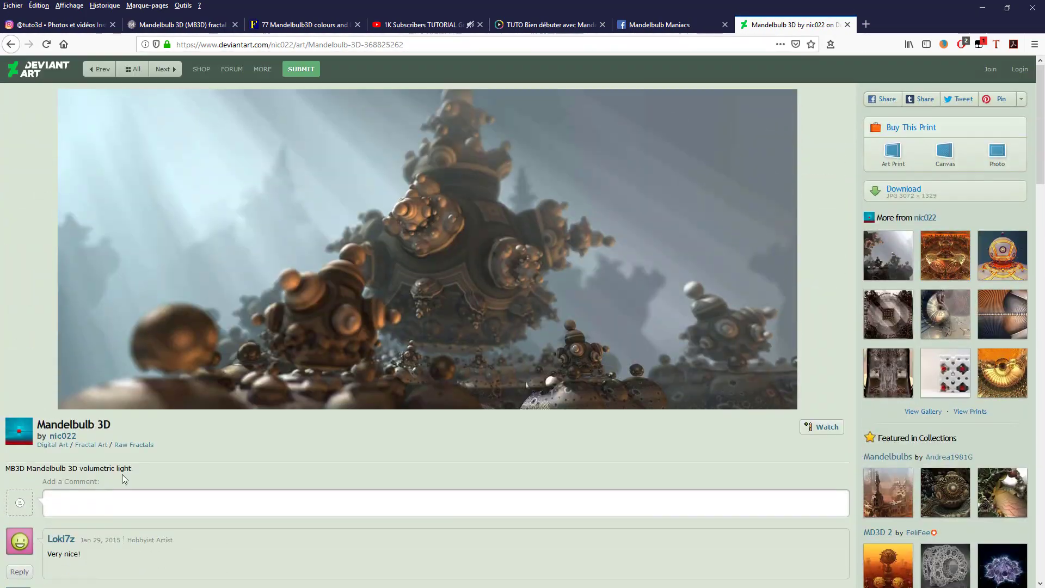
pyautogui.scroll(-3, 919, 380)
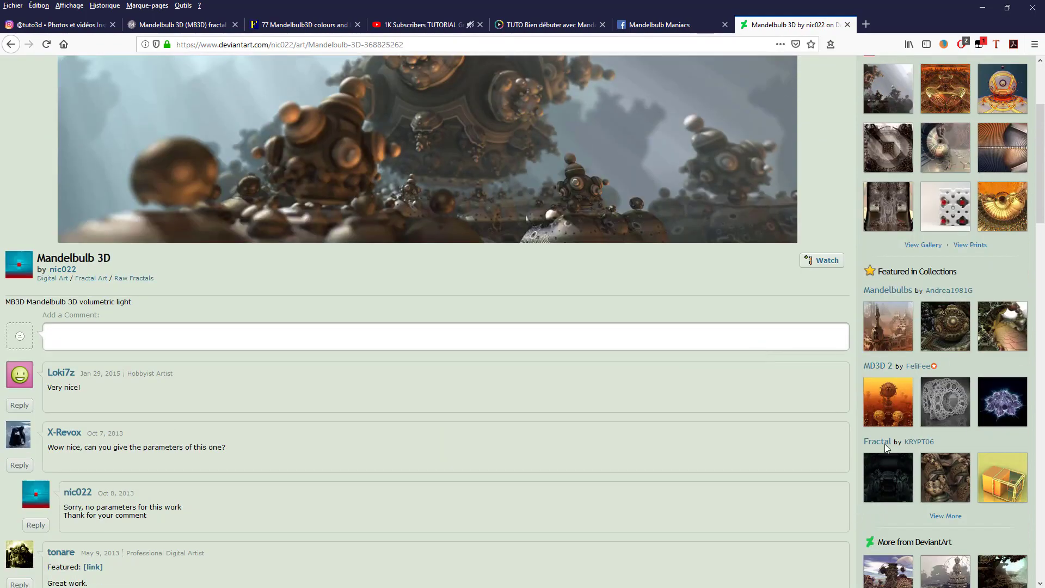
pyautogui.scroll(3, 870, 381)
pyautogui.scroll(-1, 884, 375)
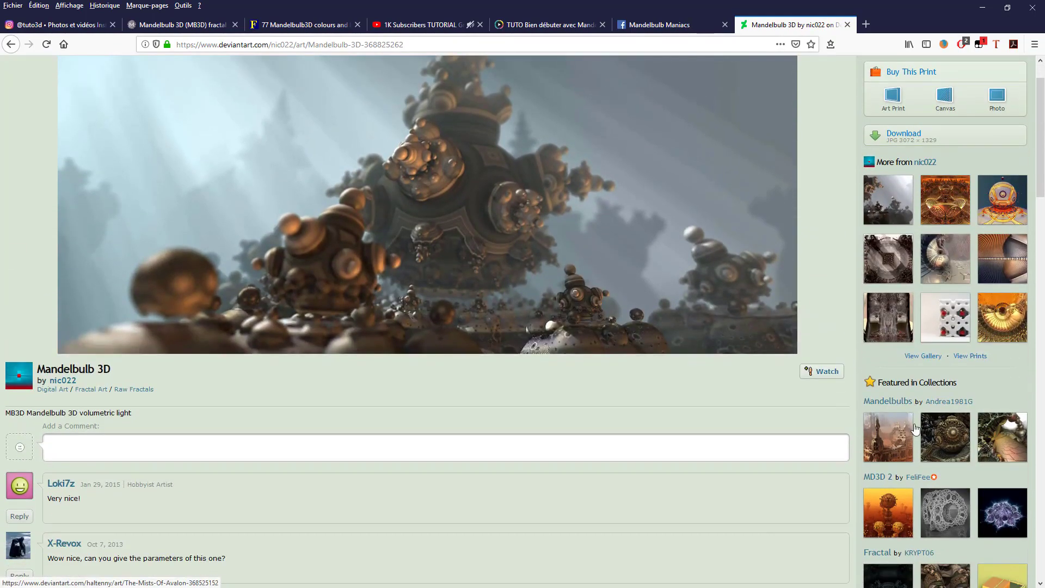
# - Open the artist's Mandelbulb 3D work with the ornate central square, check its description, and go back to the misty volumetric light artwork
pyautogui.click(876, 263)
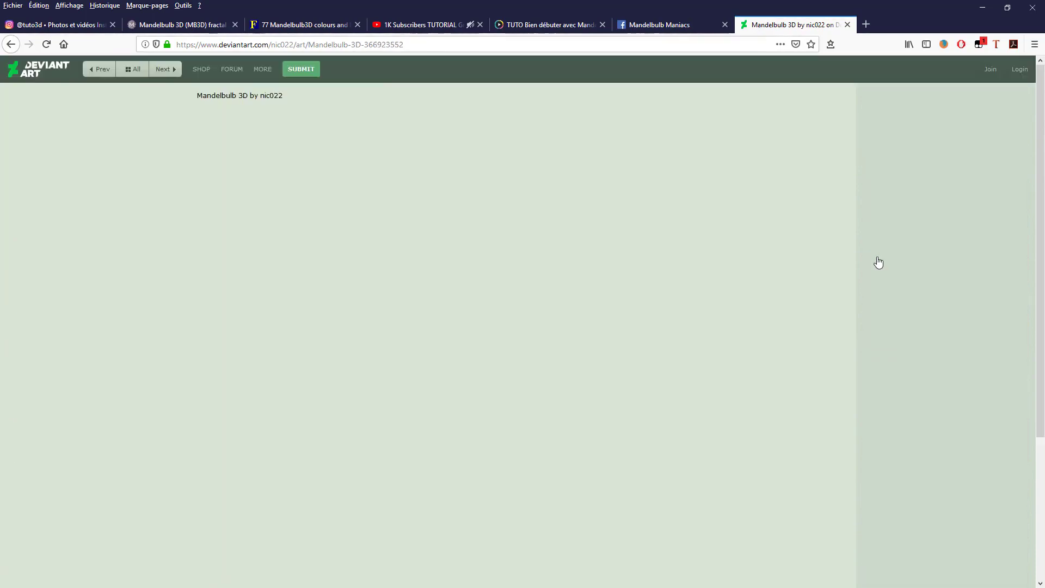
pyautogui.scroll(-2, 351, 381)
pyautogui.scroll(-2, 351, 381)
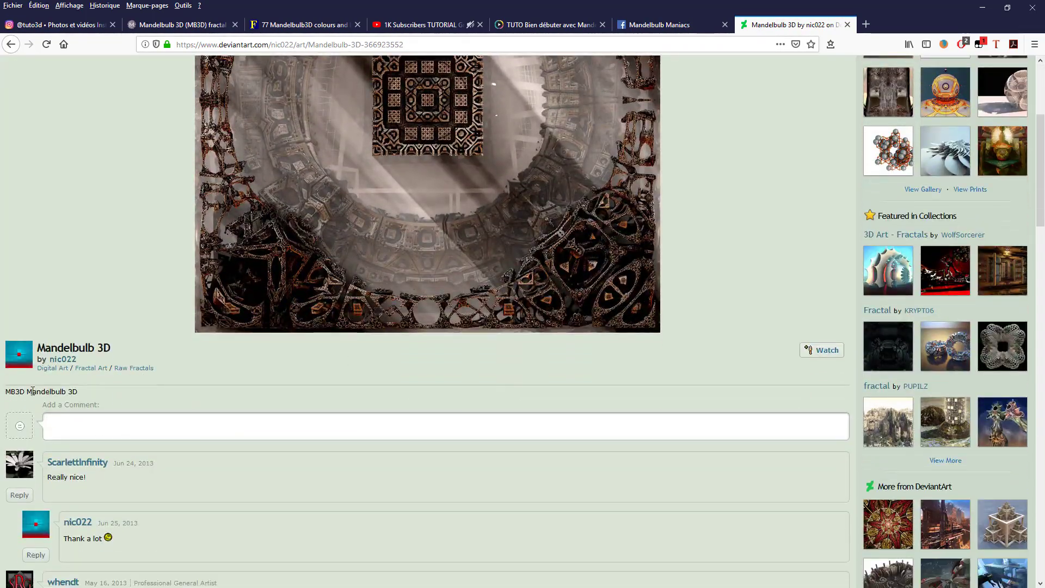
pyautogui.scroll(1, 903, 228)
pyautogui.scroll(1, 904, 228)
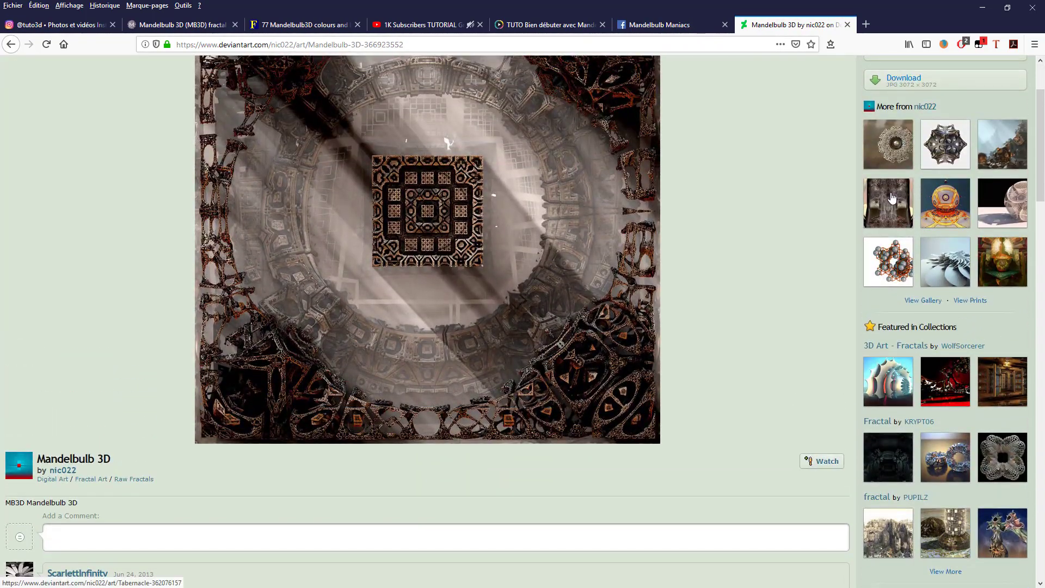
pyautogui.click(995, 150)
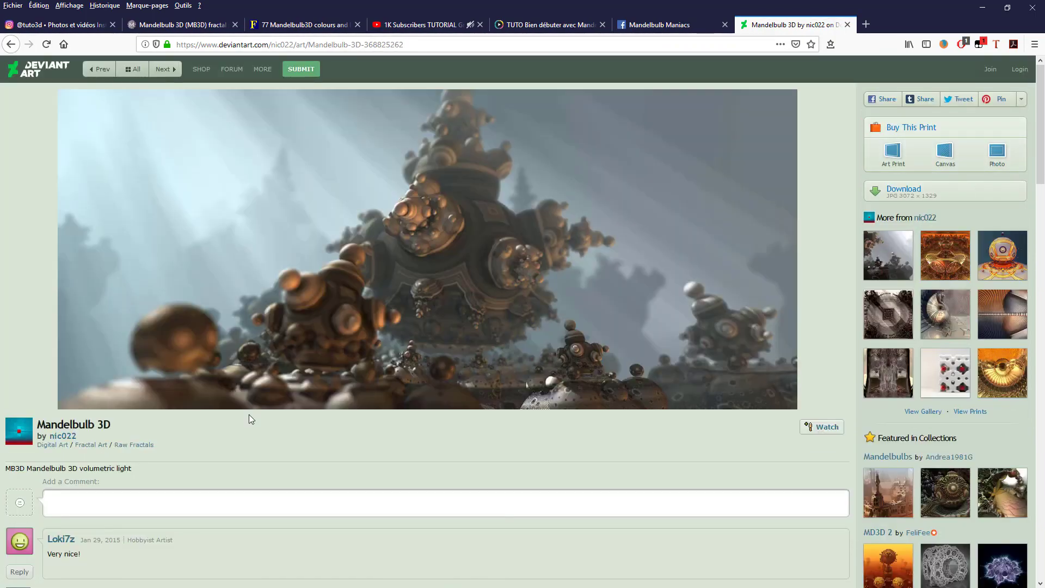
# - Open The Mists Of Avalon artwork from the Mandelbulbs collection and examine its description and comments
pyautogui.scroll(-1, 969, 409)
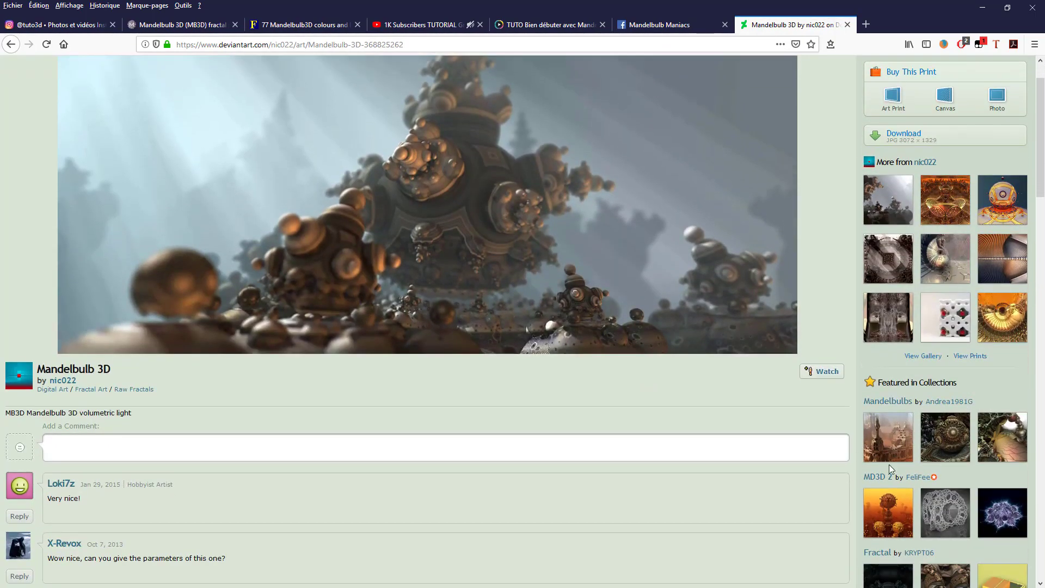
pyautogui.click(889, 450)
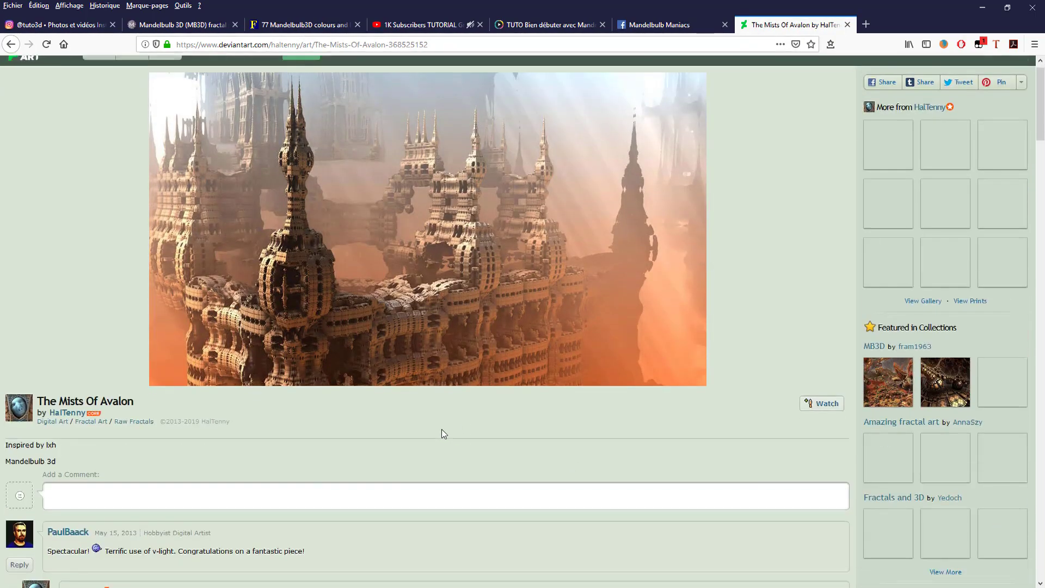
pyautogui.scroll(-5, 442, 430)
pyautogui.scroll(6, 588, 392)
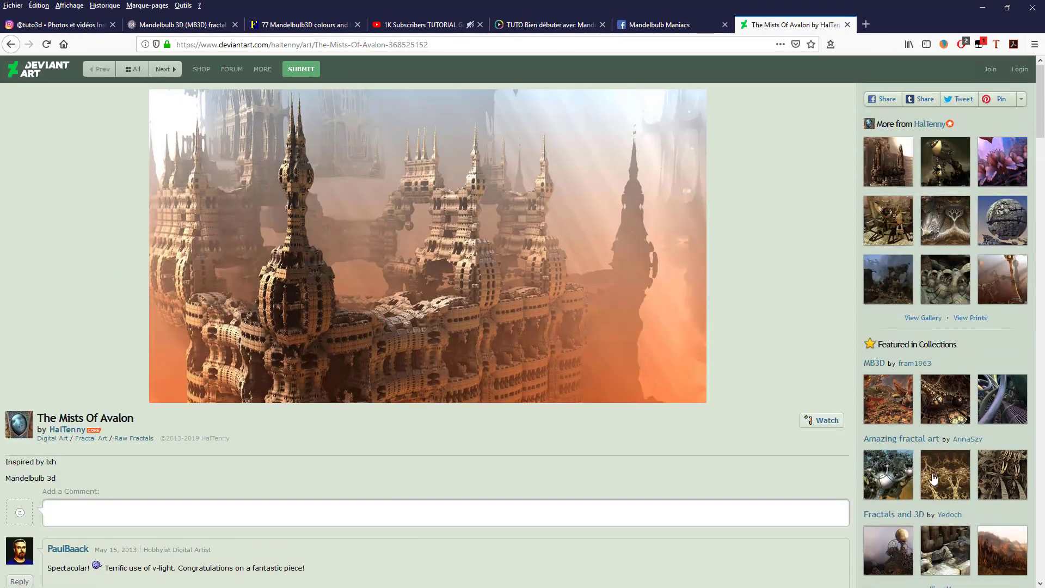
# - Open the golden tree-like MB3D_0127_hd artwork from the Amazing fractal art collection and highlight the ABoxSphereOffset4d formula name in its description
pyautogui.click(933, 479)
pyautogui.scroll(-1, 281, 397)
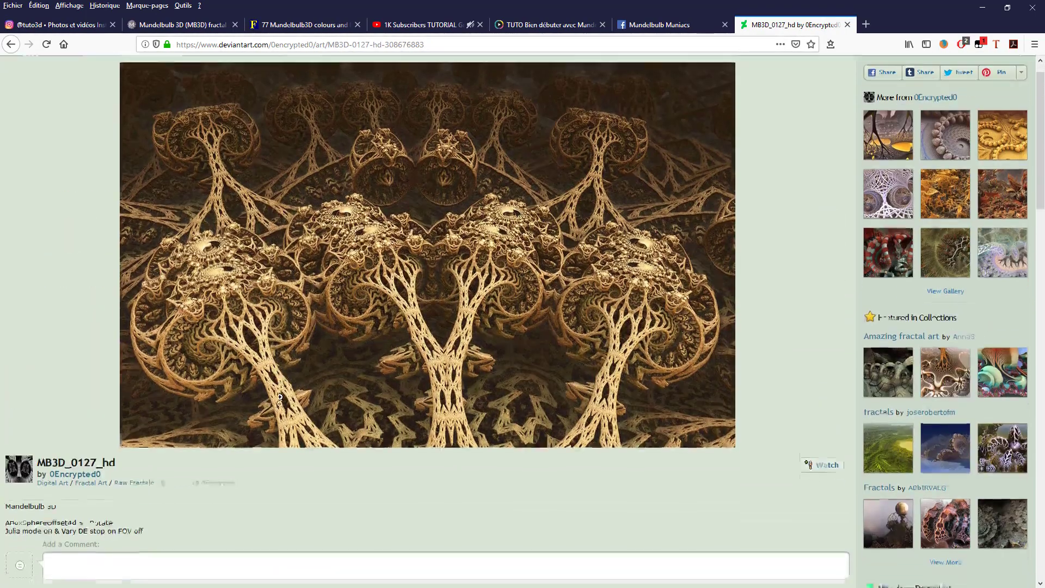
pyautogui.scroll(-3, 280, 398)
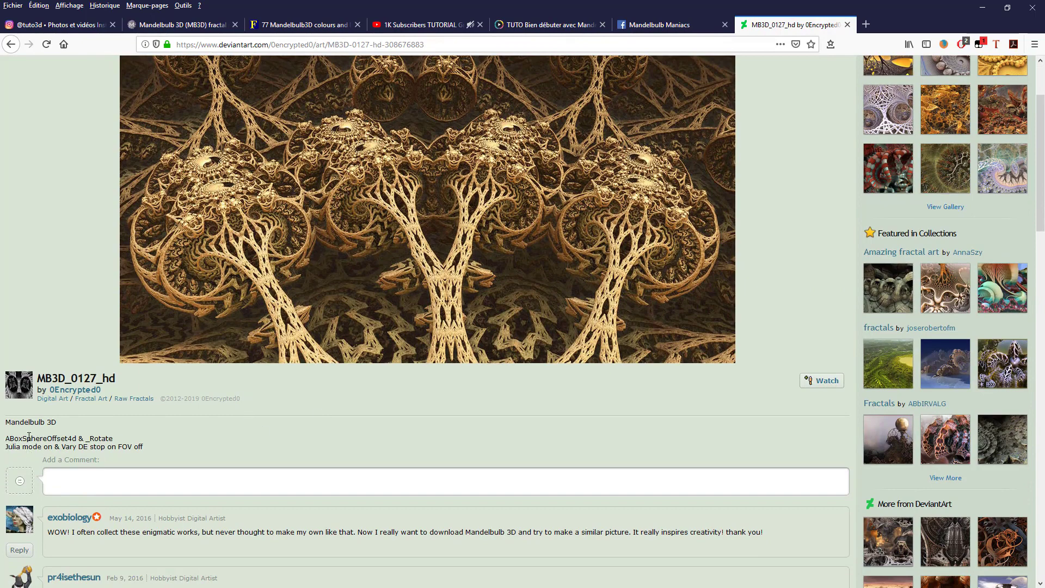
pyautogui.moveTo(5, 437); pyautogui.dragTo(149, 446)
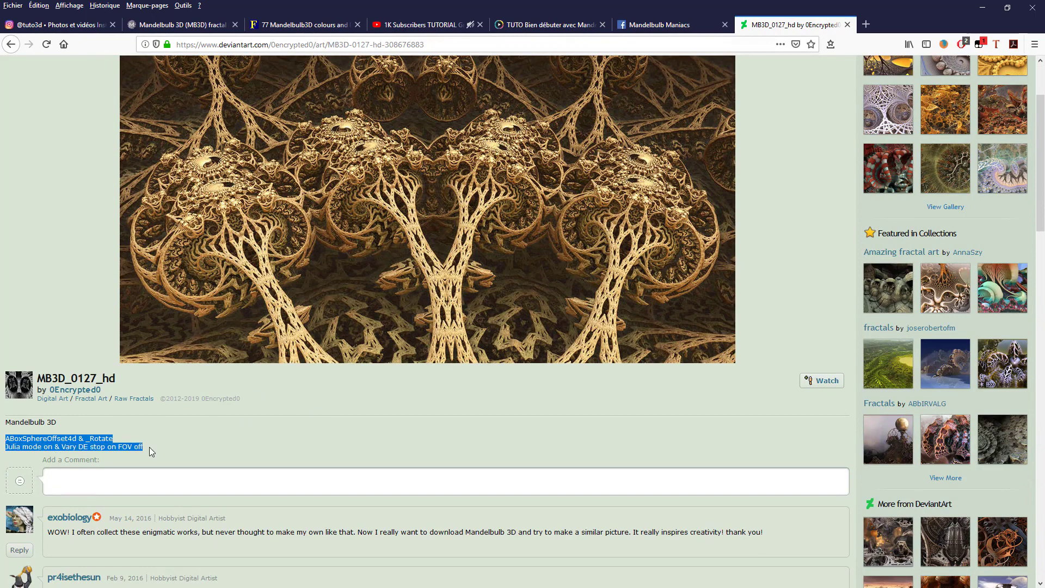
pyautogui.click(13, 436)
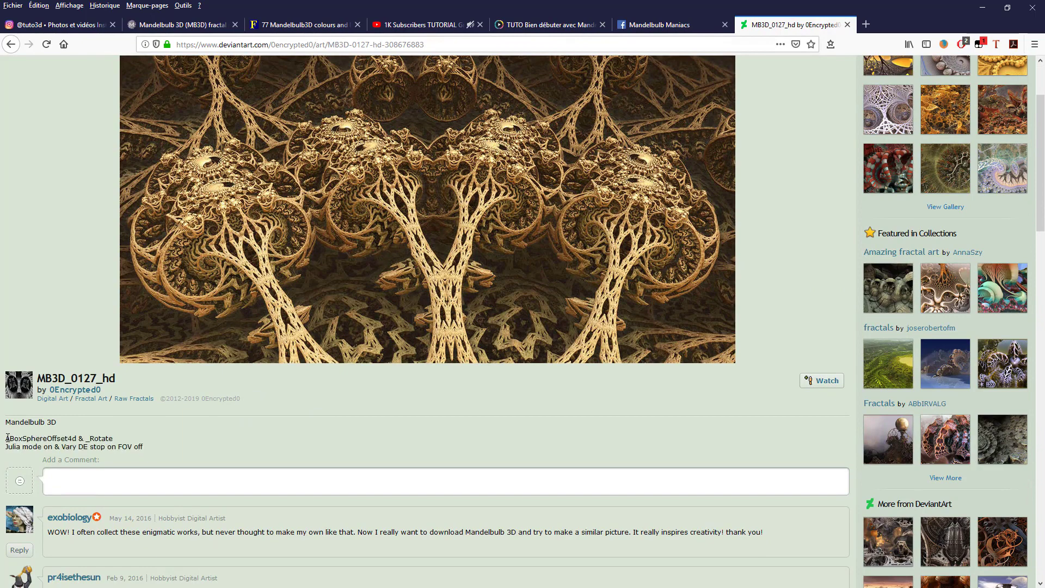
pyautogui.doubleClick(72, 438)
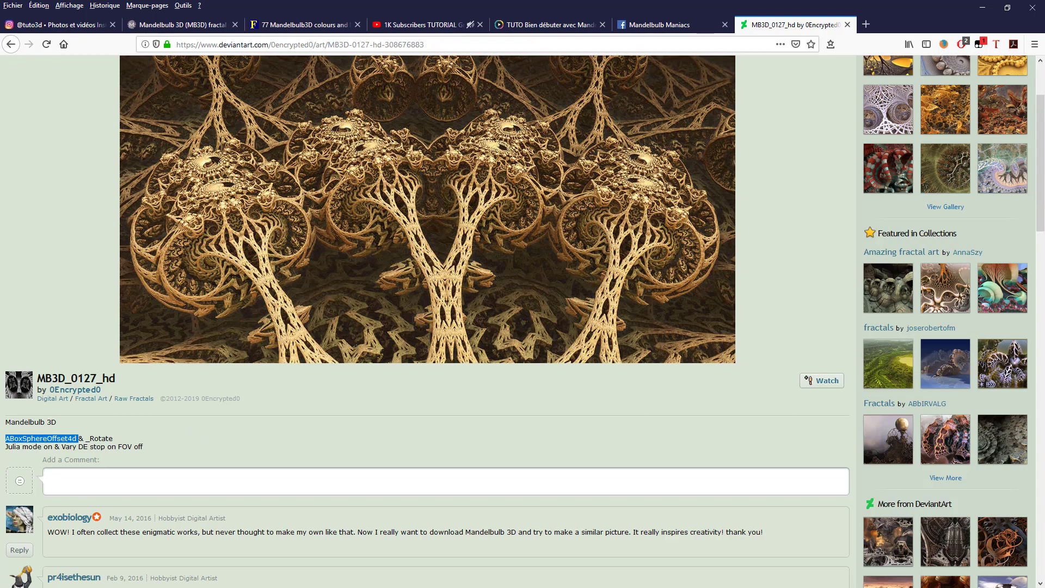
# - Switch to Mandelbulb 3D, bring up the Formulas window, and recheck the formula names on the artwork's DeviantArt page
pyautogui.hotkey('alt', 'Tab')
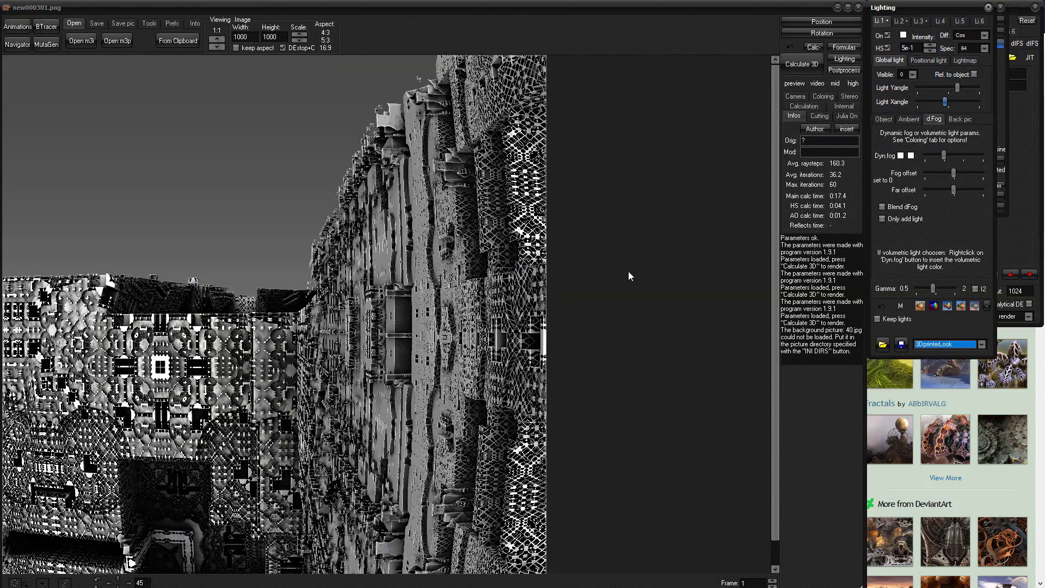
pyautogui.click(1020, 25)
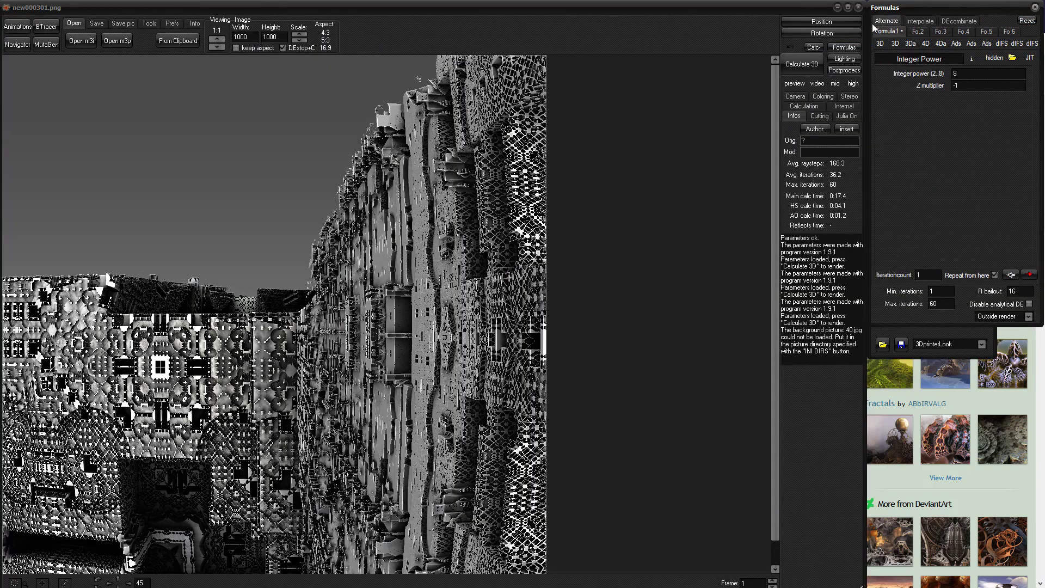
pyautogui.click(801, 64)
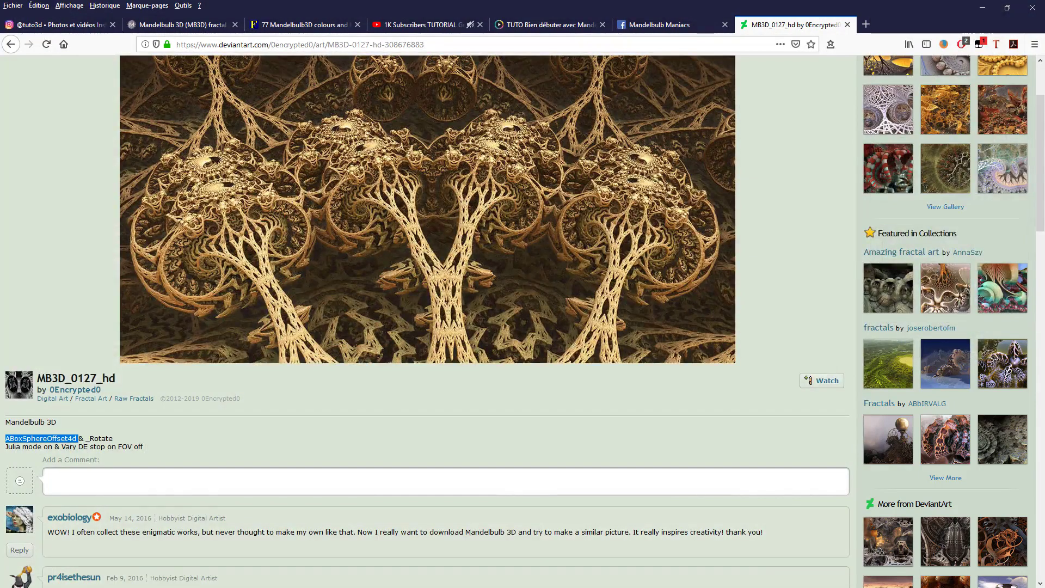
pyautogui.hotkey('alt', 'Tab')
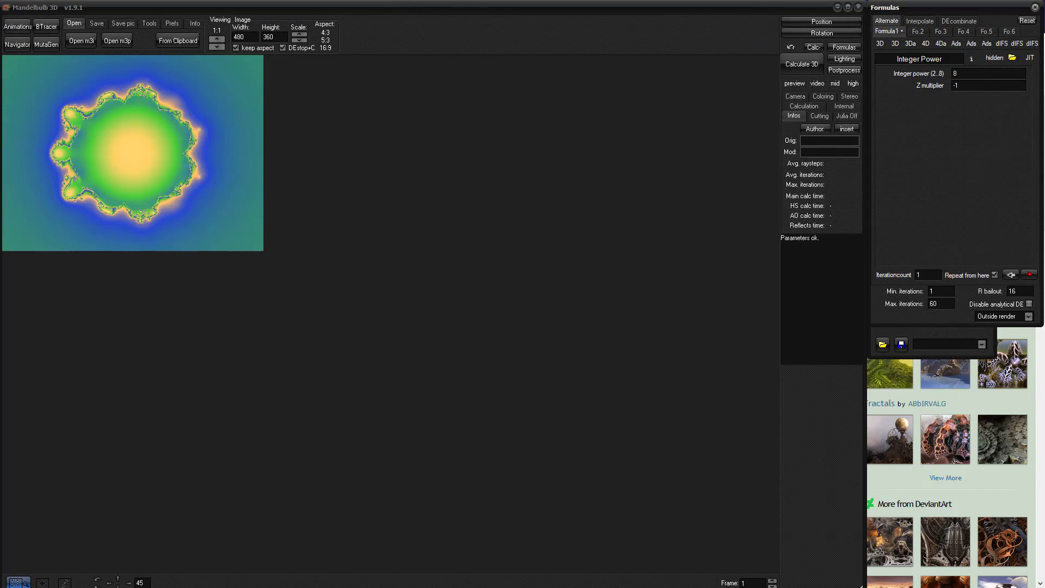
pyautogui.hotkey('alt', 'Tab')
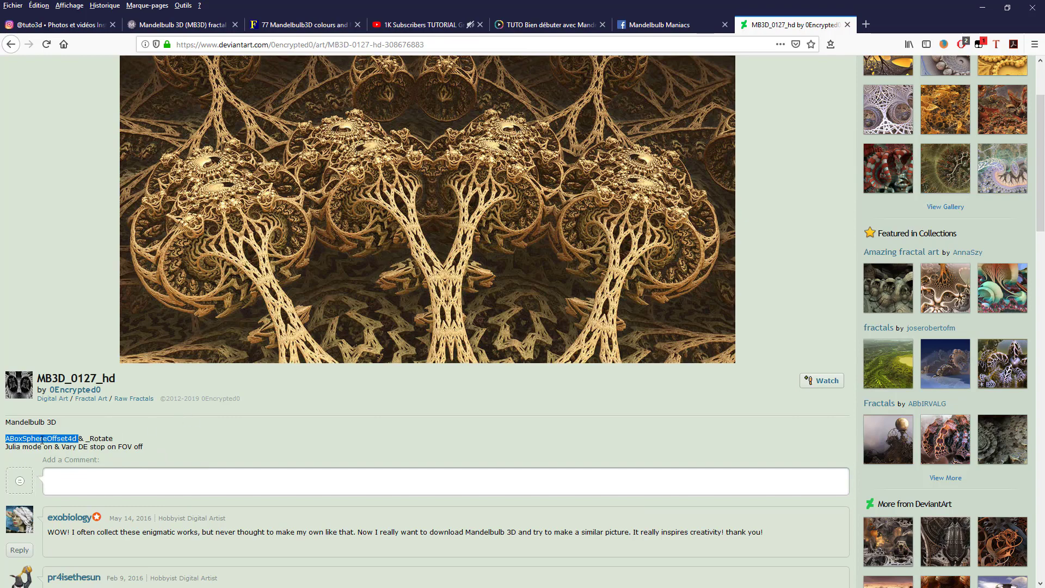
pyautogui.hotkey('alt', 'Tab')
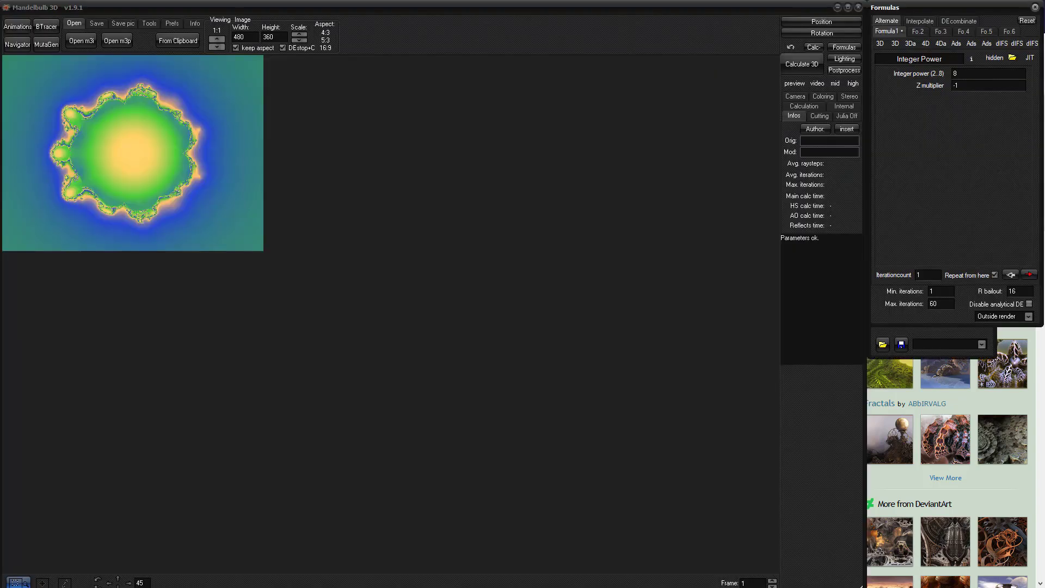
pyautogui.moveTo(895, 59); pyautogui.dragTo(946, 59)
pyautogui.write('sphere')
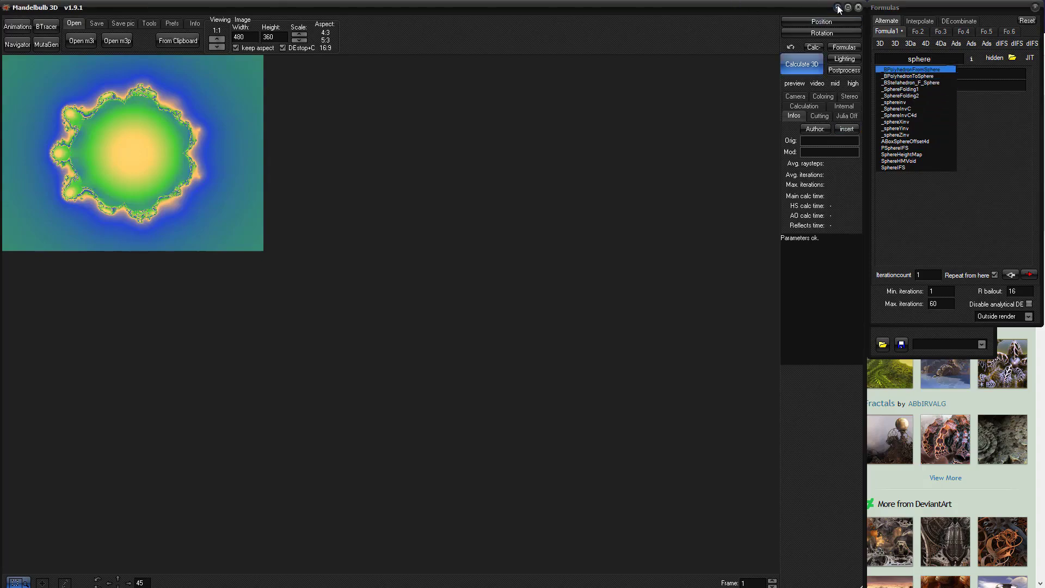
pyautogui.hotkey('alt', 'Tab')
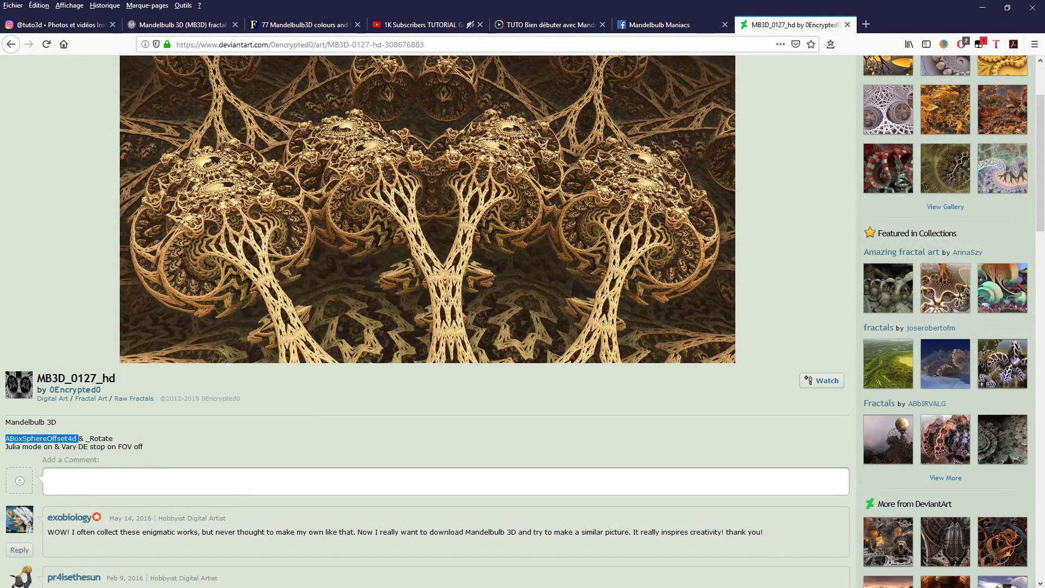
pyautogui.hotkey('alt', 'Tab')
# - Search the first formula slot for abox and load the ABoxSphereOffset4d formula
pyautogui.click(905, 61)
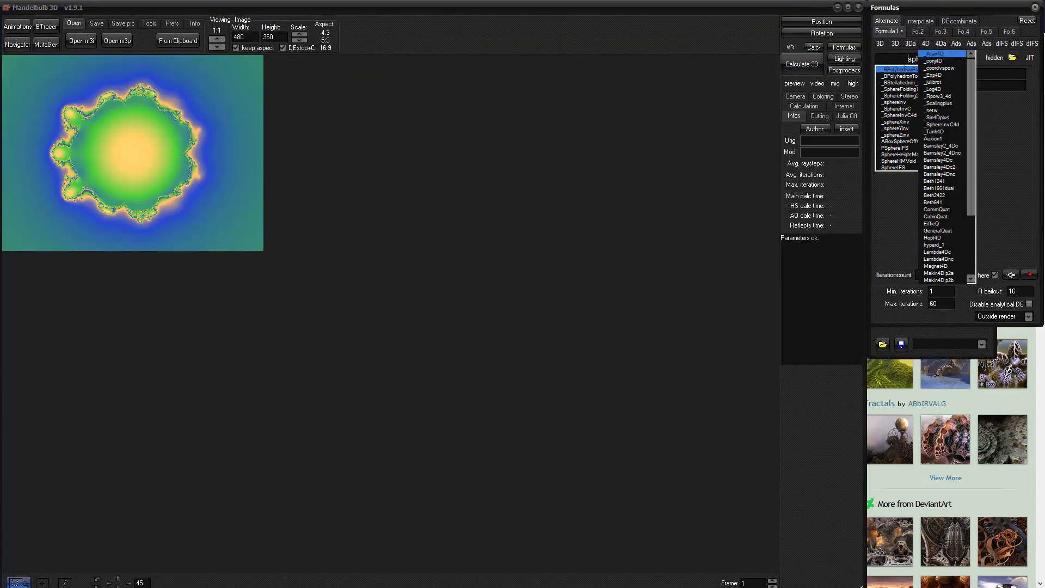
pyautogui.doubleClick(908, 59)
pyautogui.write('ab')
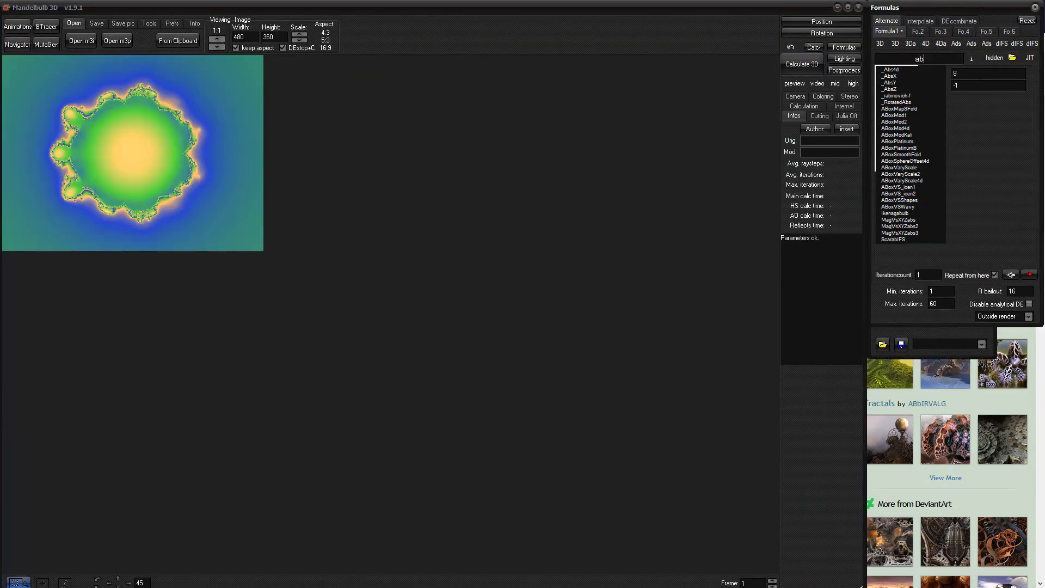
pyautogui.write('ox')
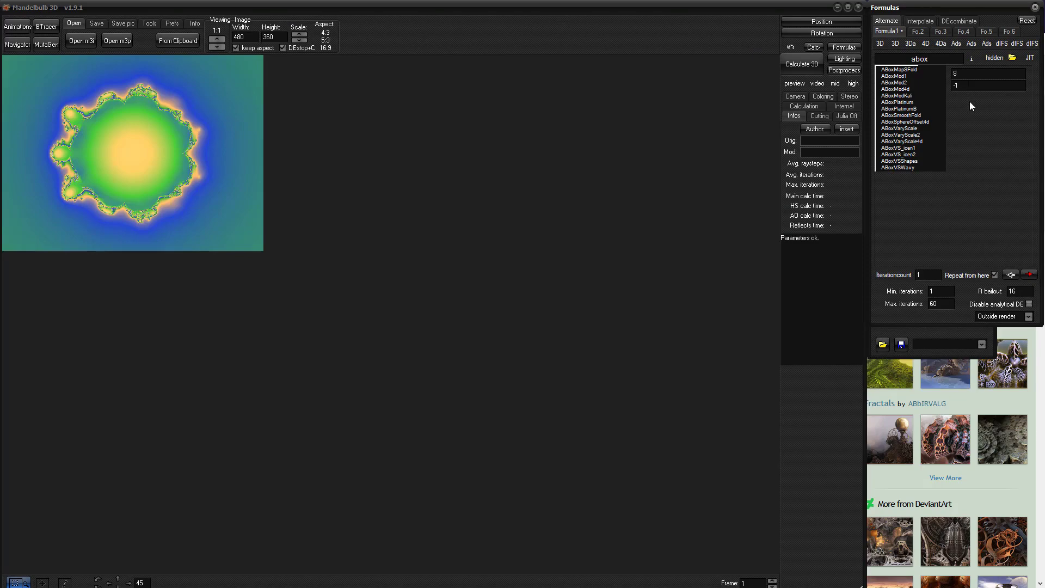
pyautogui.click(903, 154)
pyautogui.click(898, 122)
pyautogui.moveTo(886, 59); pyautogui.dragTo(958, 60)
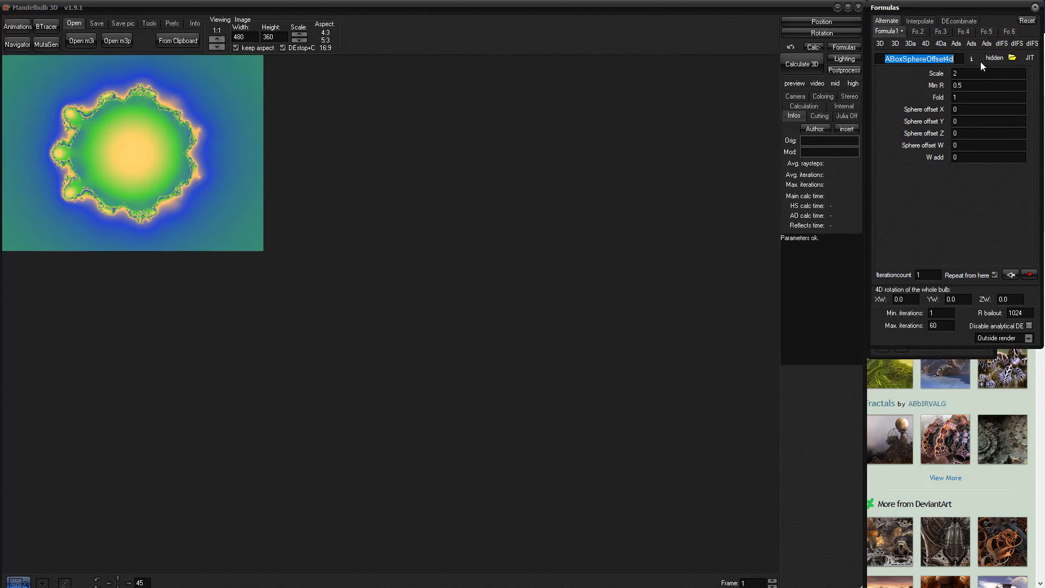
# - Load the _Rotate formula into the second formula slot, as listed on the artwork page, and render the fractal in 3D
pyautogui.click(919, 32)
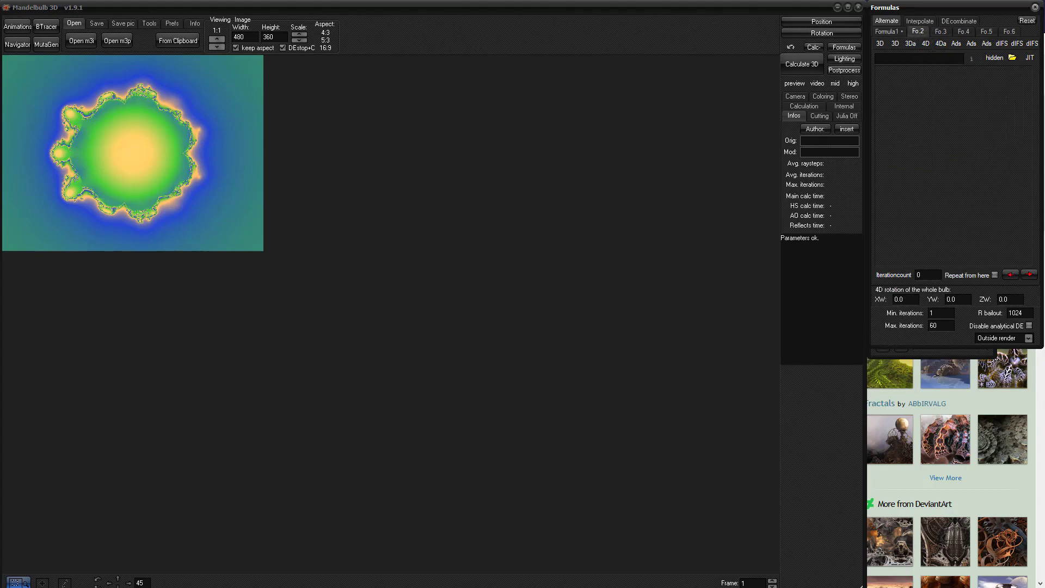
pyautogui.hotkey('alt', 'Tab')
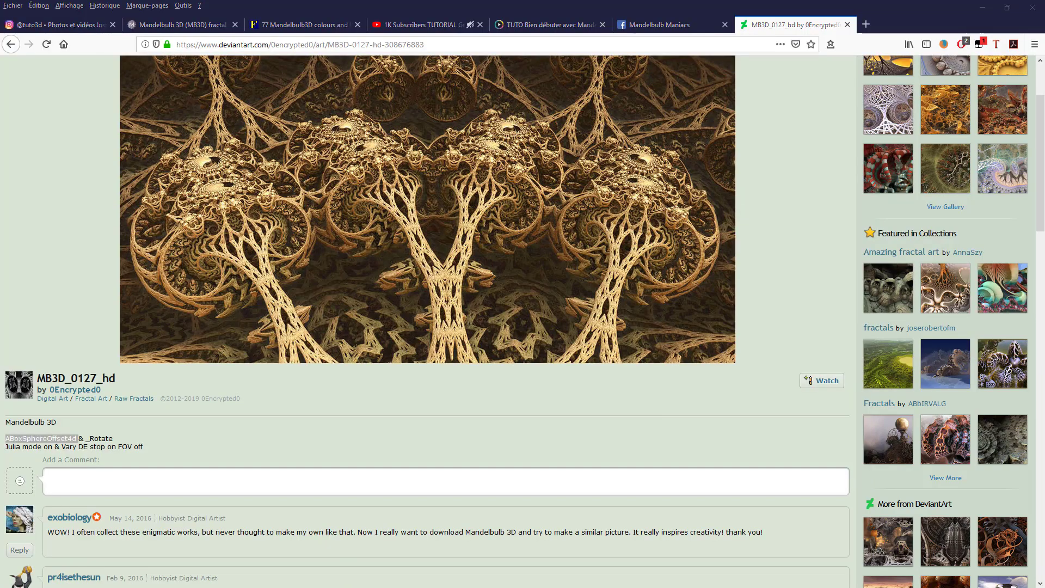
pyautogui.hotkey('alt', 'Tab')
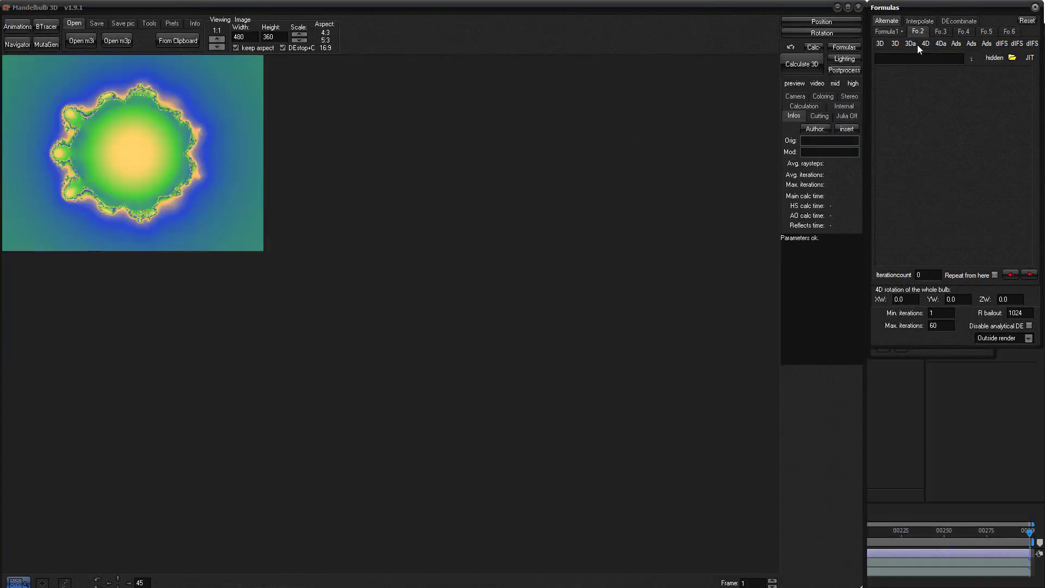
pyautogui.write('r')
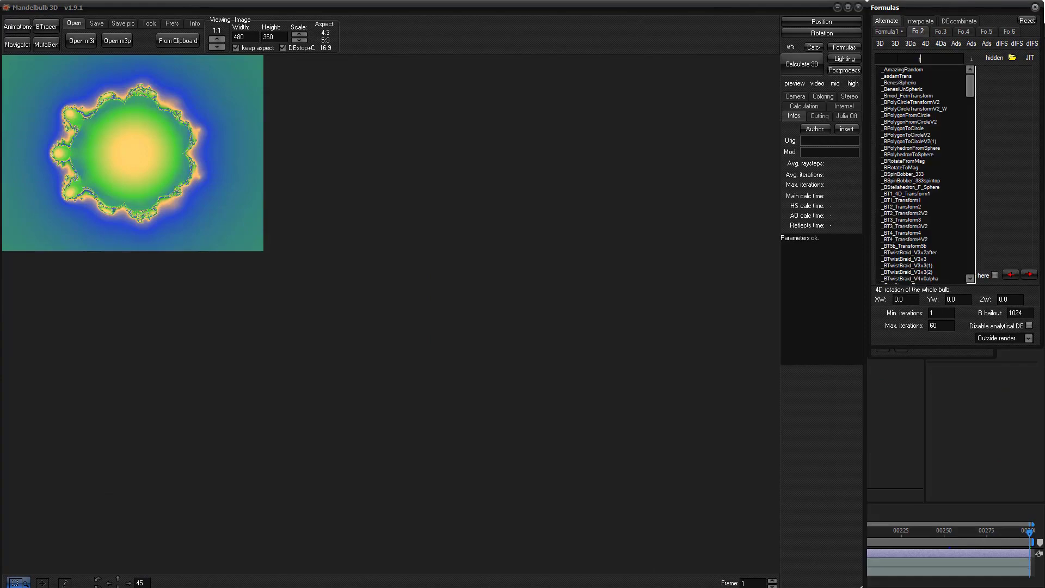
pyautogui.write('otate')
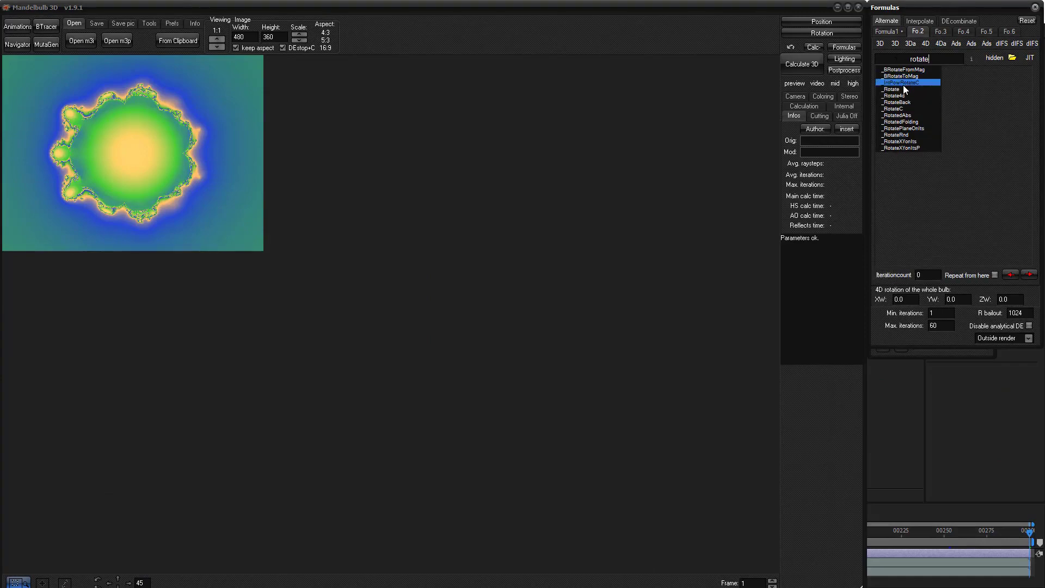
pyautogui.click(890, 89)
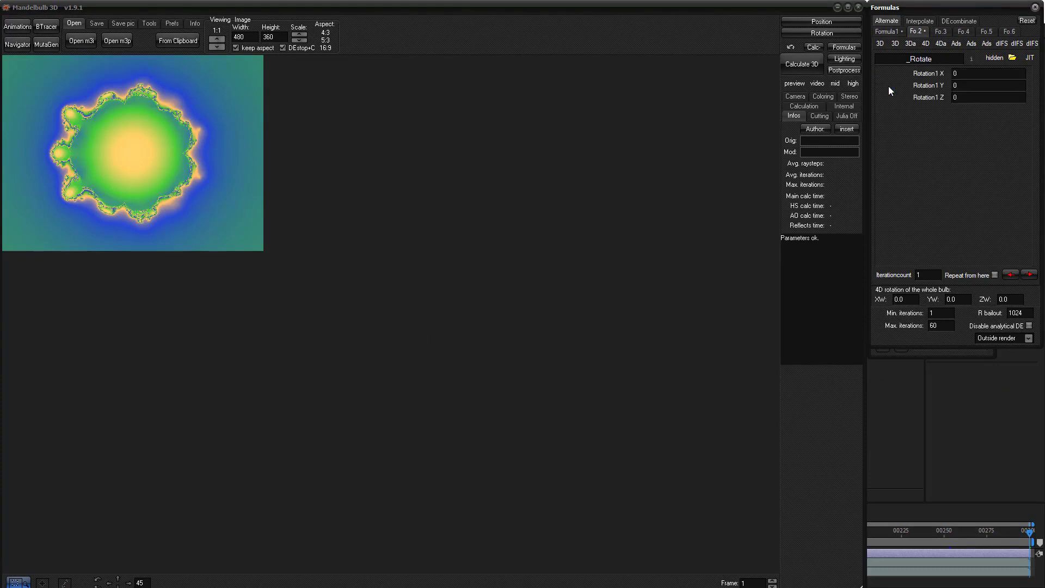
pyautogui.click(796, 66)
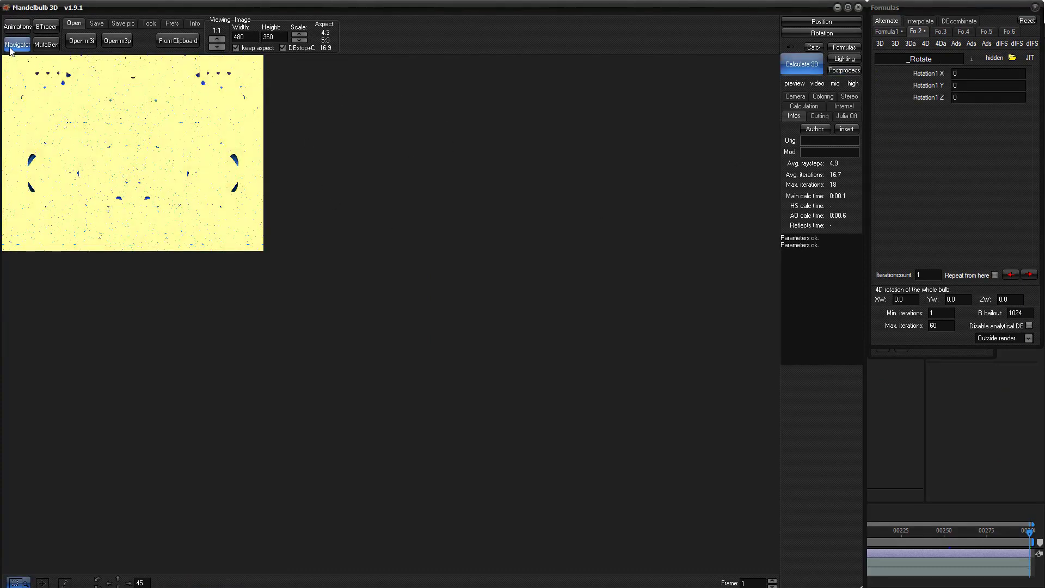
# - Enable Julia calculation and render the fractal again in 3D
pyautogui.click(846, 116)
pyautogui.click(853, 132)
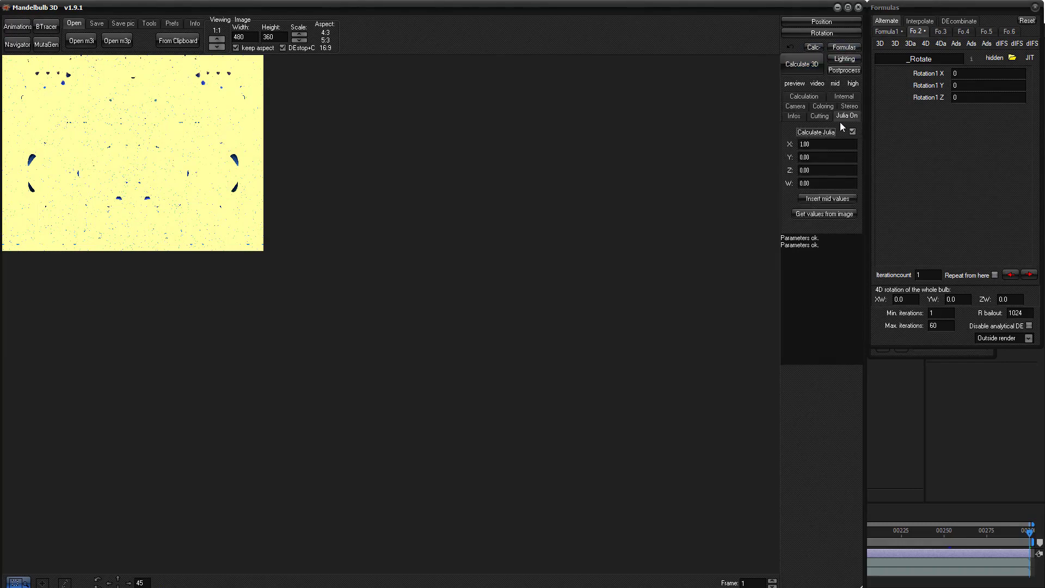
pyautogui.click(809, 70)
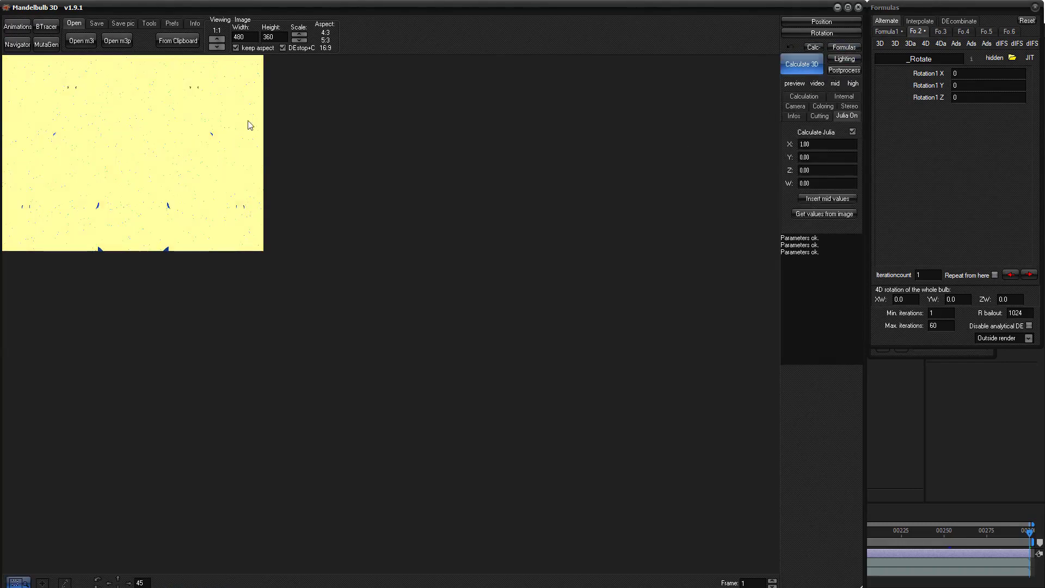
# - Open MutaGen, lower the probability of exchanging, adding and removing formulas to its minimum, and generate a set of mutations
pyautogui.click(47, 48)
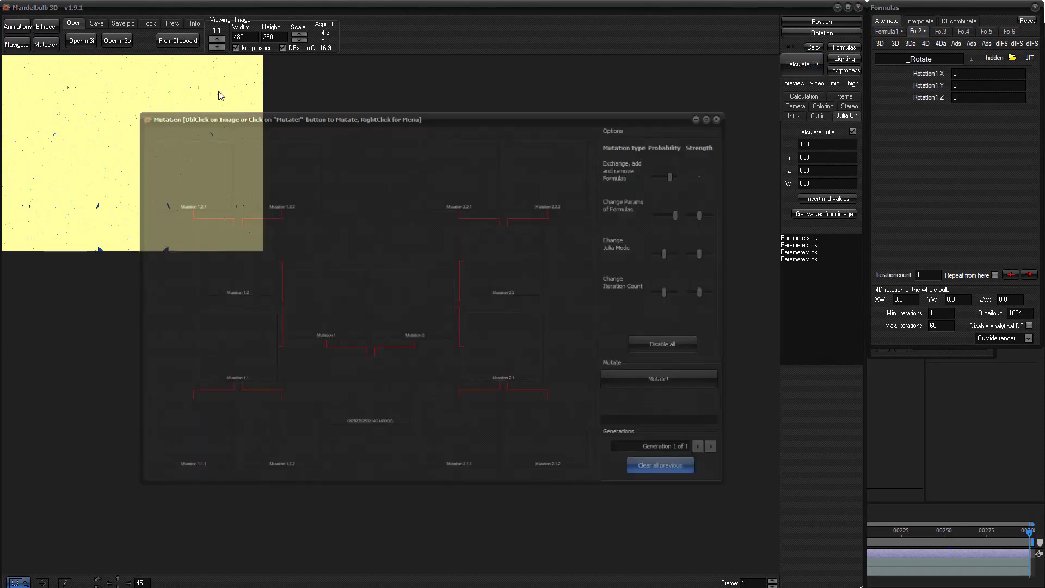
pyautogui.moveTo(673, 174); pyautogui.dragTo(657, 174)
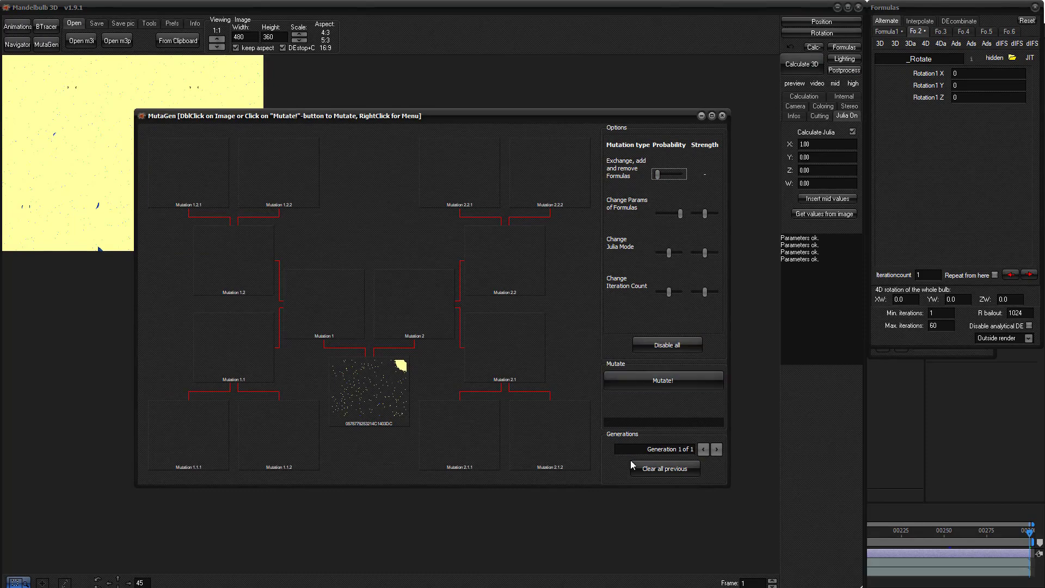
pyautogui.click(644, 379)
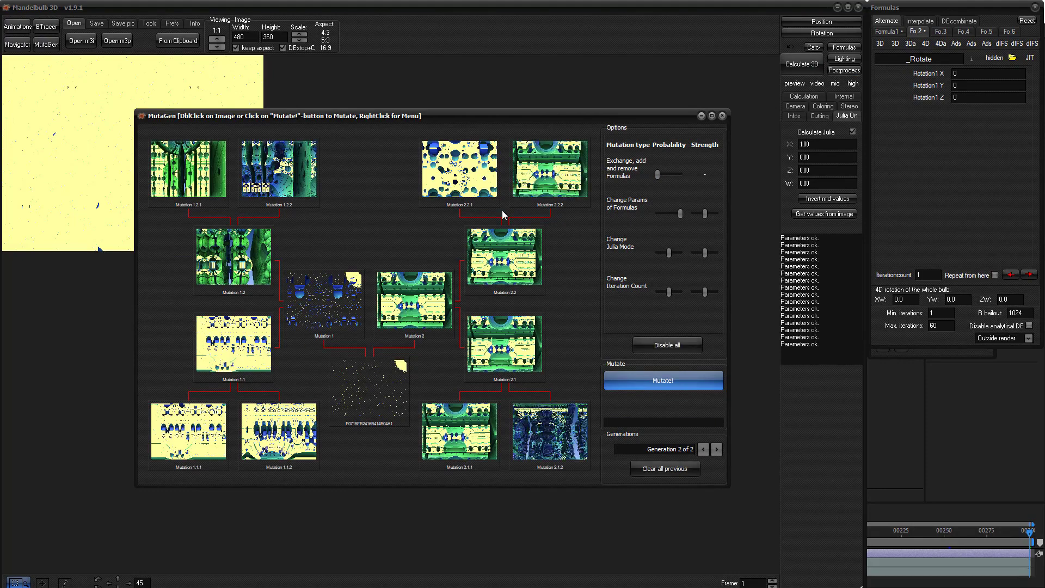
# - Mutate three further generations, starting from Mutation 2.1.2 and using Mutation 1.1 as the parent for the next two
pyautogui.doubleClick(538, 437)
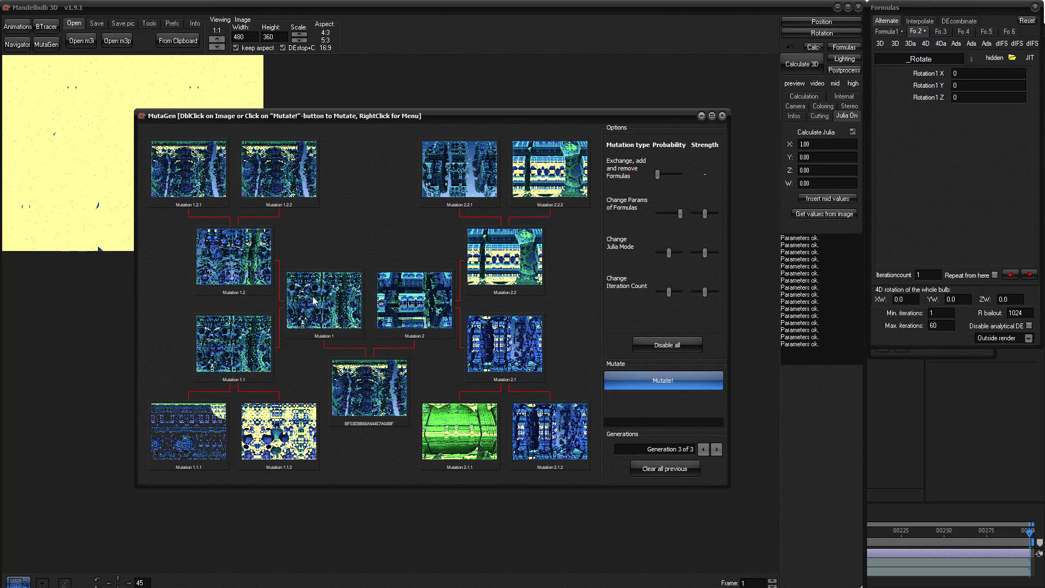
pyautogui.doubleClick(219, 348)
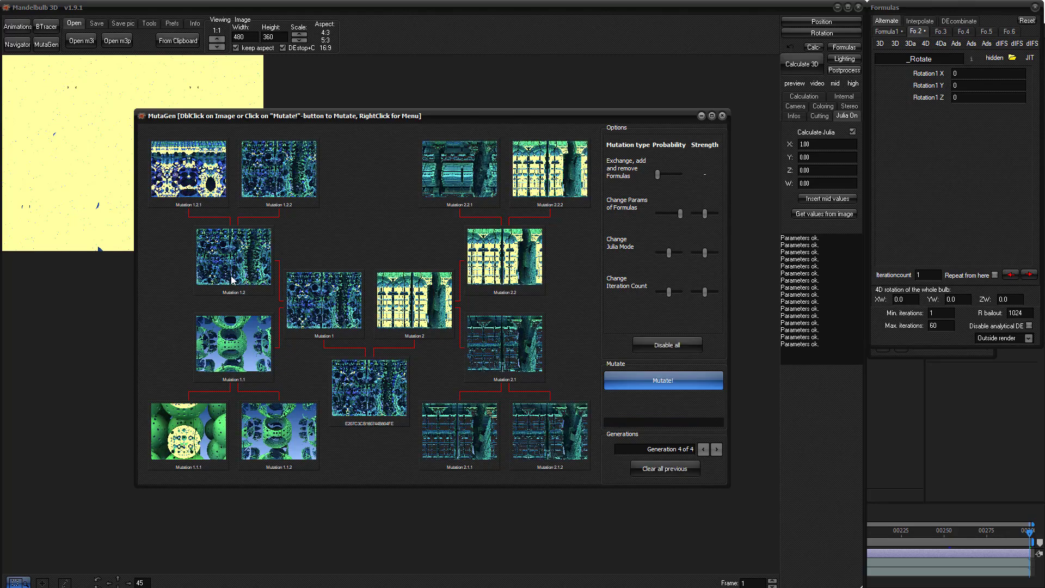
pyautogui.doubleClick(229, 345)
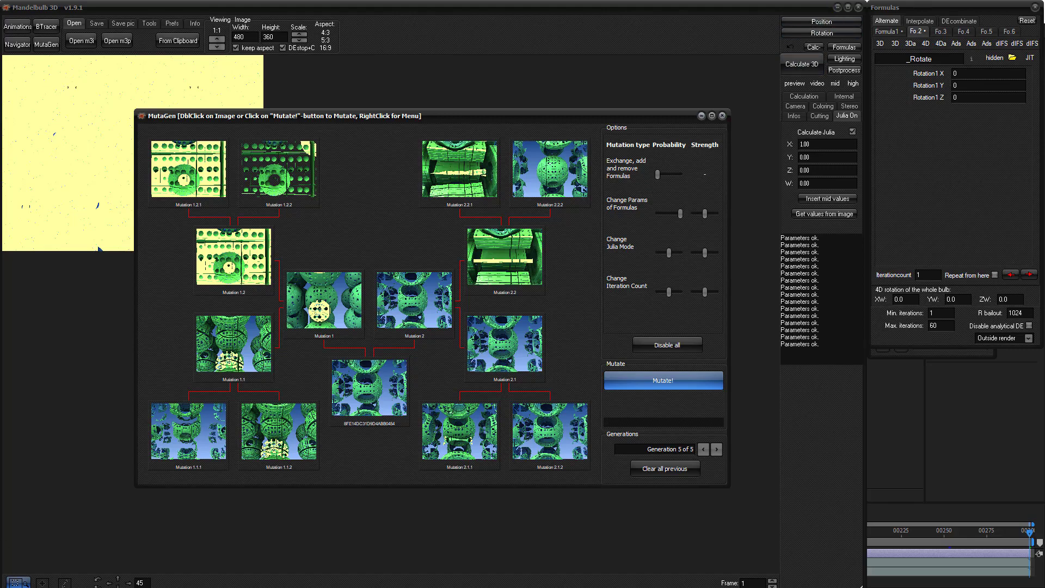
# - Switch to the browser and check the descriptions of the MB3D_0441_hd and Embossed Brass artworks on DeviantArt for formulas or parameters
pyautogui.hotkey('alt', 'Tab')
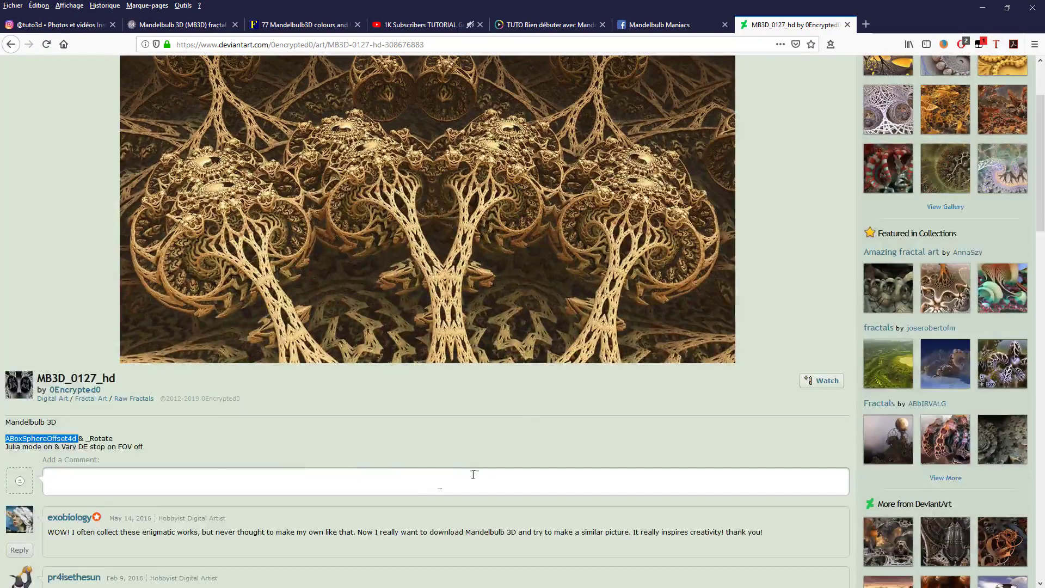
pyautogui.click(892, 120)
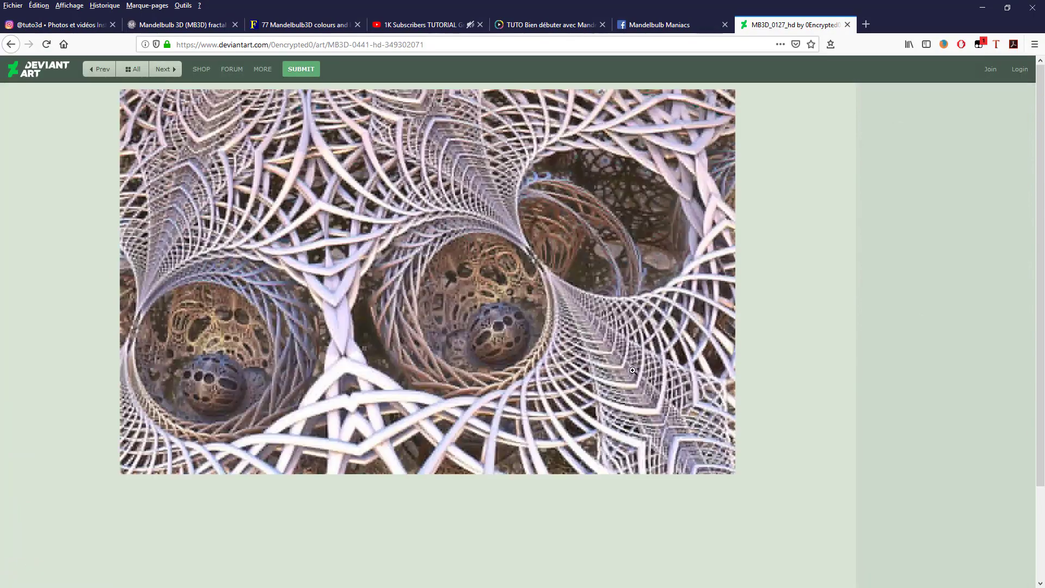
pyautogui.scroll(-3, 369, 453)
pyautogui.scroll(3, 377, 445)
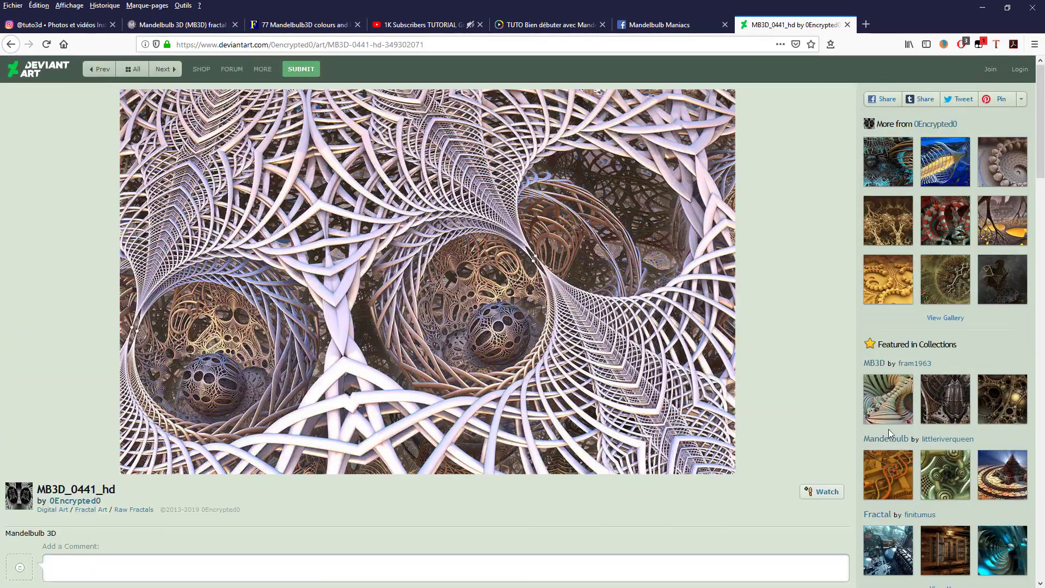
pyautogui.click(919, 405)
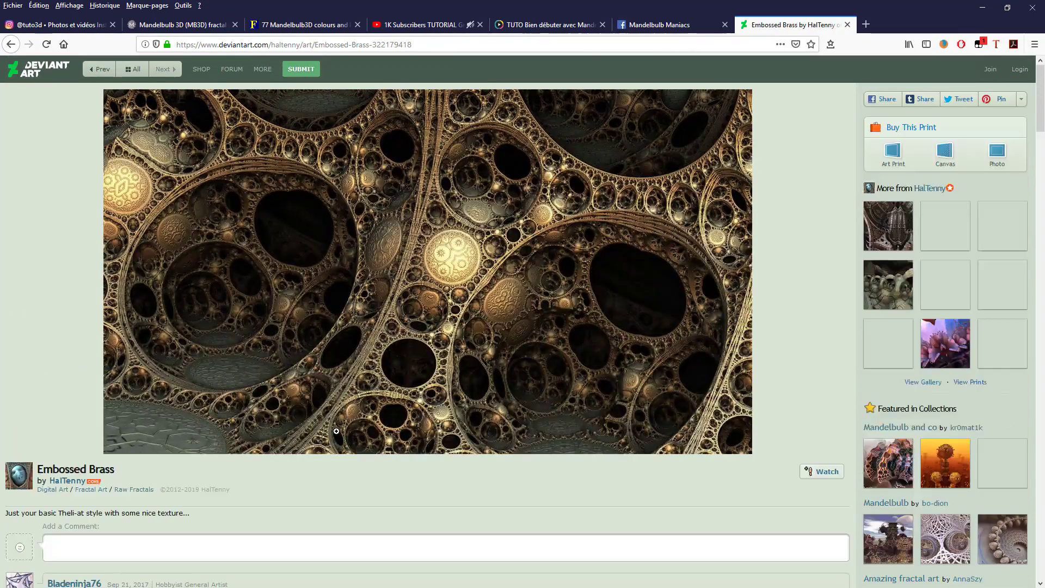
pyautogui.scroll(-2, 337, 432)
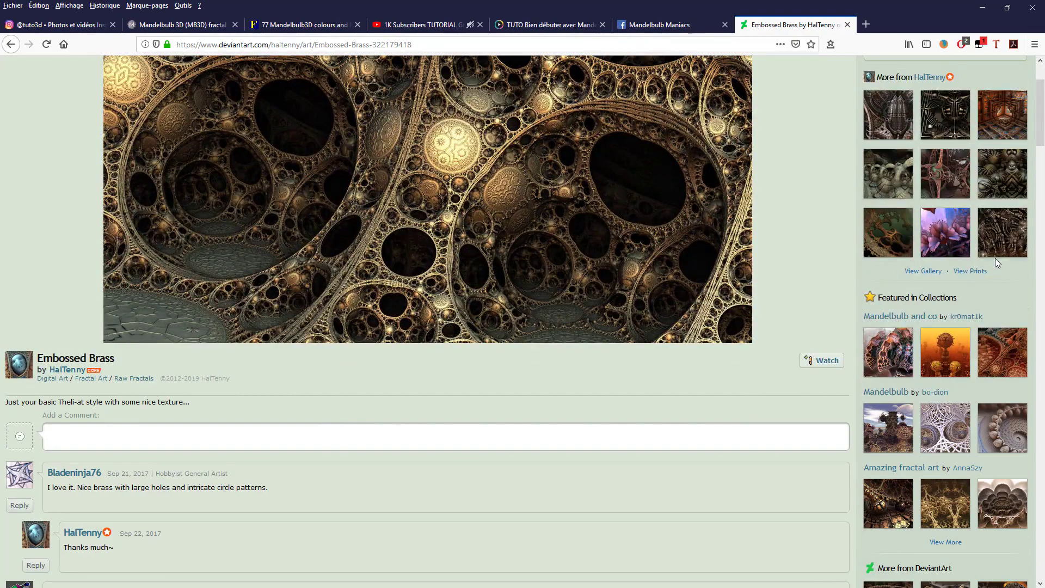
# - Open the Pipe World artwork and copy its complete Mandelbulb3Dv16 parameter block from the description
pyautogui.click(1005, 234)
pyautogui.scroll(-2, 380, 436)
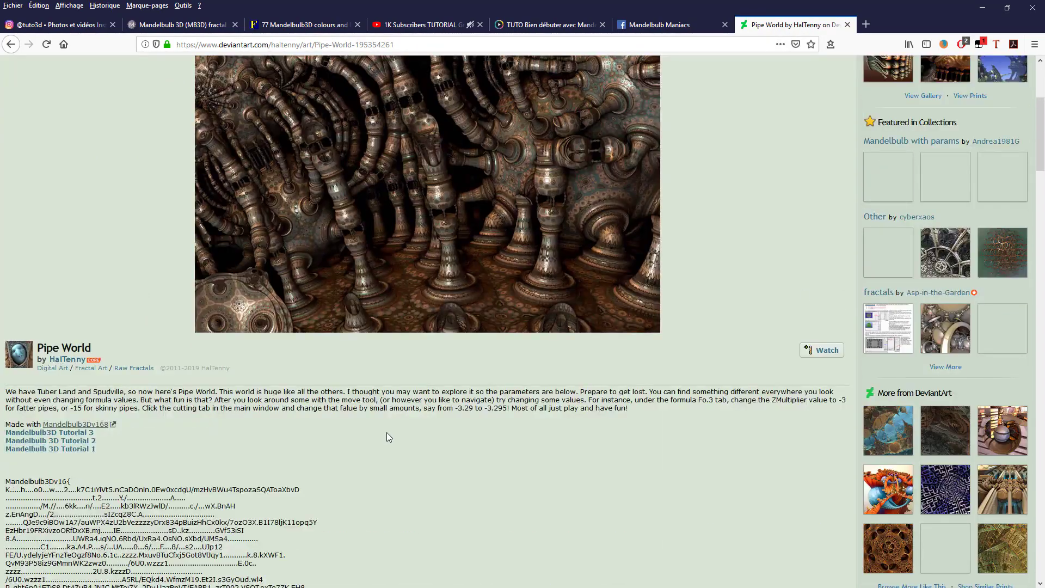
pyautogui.scroll(-2, 387, 432)
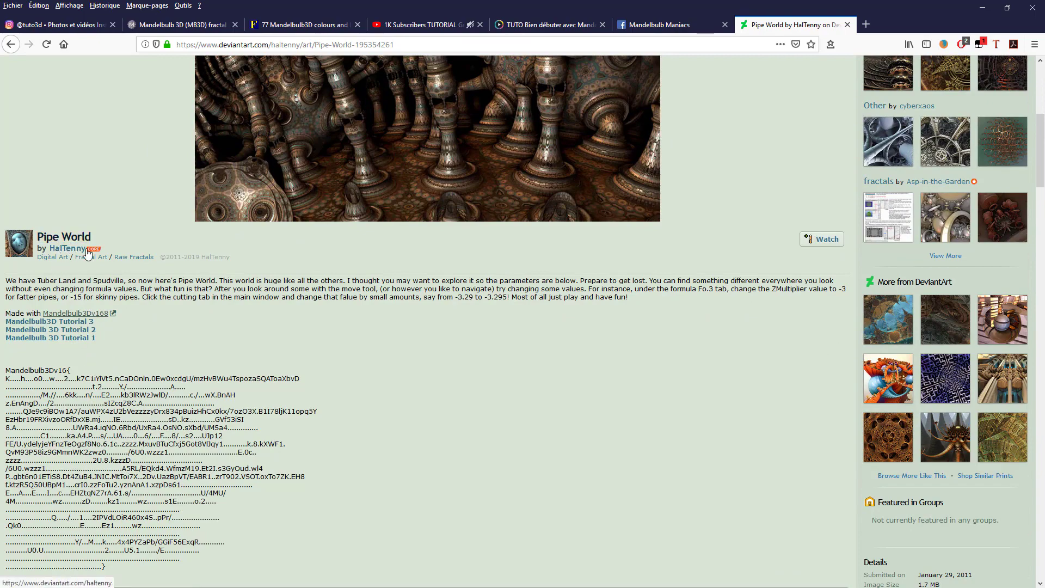
pyautogui.scroll(-2, 81, 228)
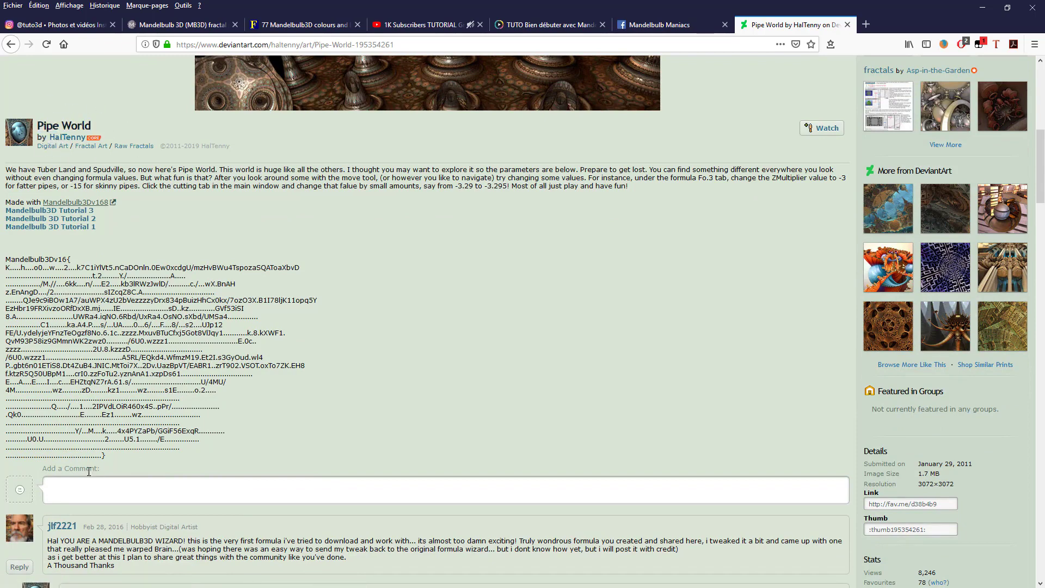
pyautogui.moveTo(110, 461); pyautogui.dragTo(2, 117)
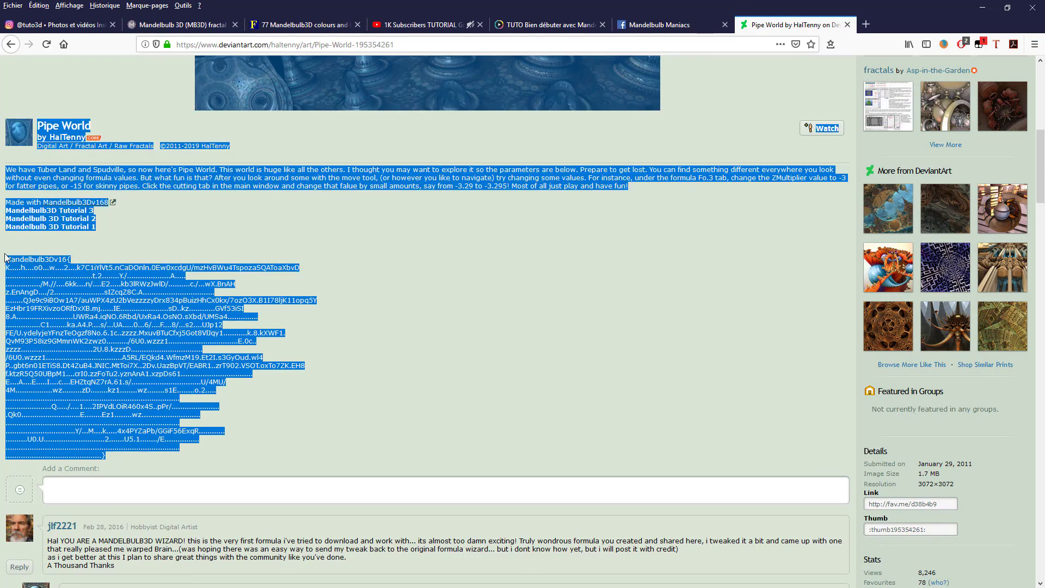
pyautogui.moveTo(5, 257); pyautogui.dragTo(7, 257)
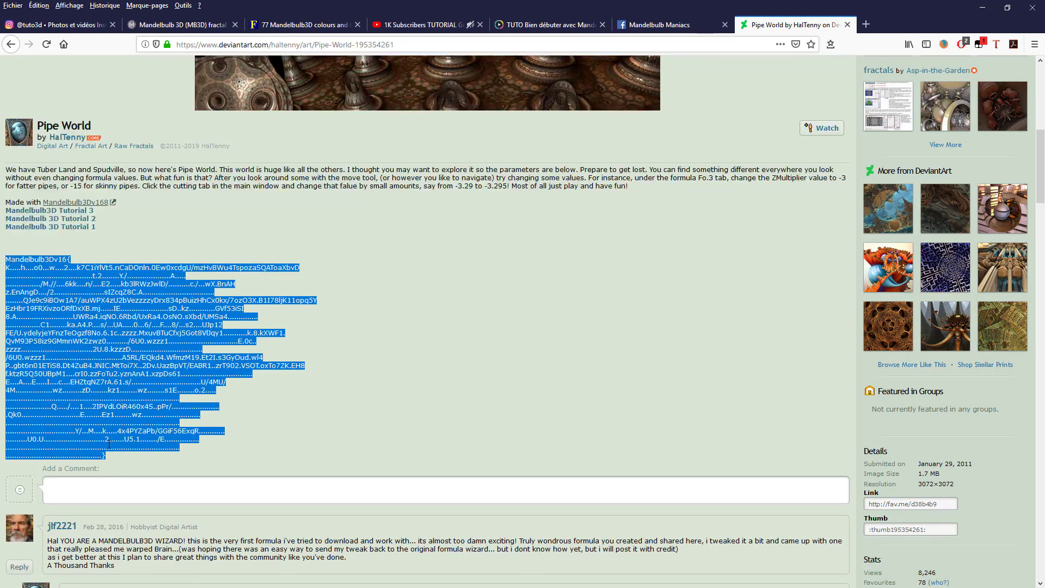
pyautogui.rightClick(80, 350)
pyautogui.click(114, 360)
# - Switch to Mandelbulb 3D, load the copied Pipe World parameters from the clipboard, and render the fractal in 3D
pyautogui.hotkey('alt', 'Tab')
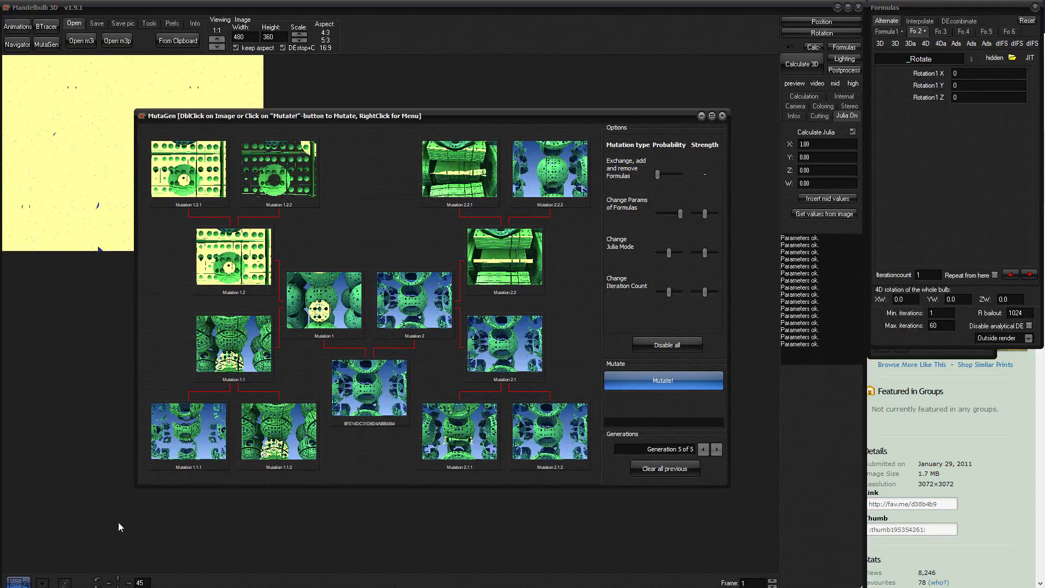
pyautogui.click(74, 28)
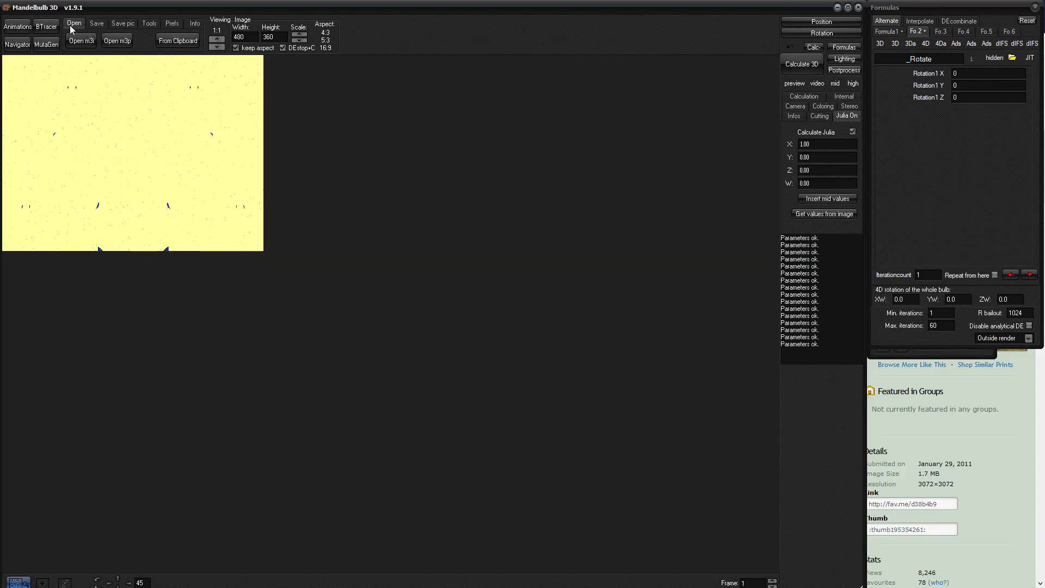
pyautogui.click(174, 42)
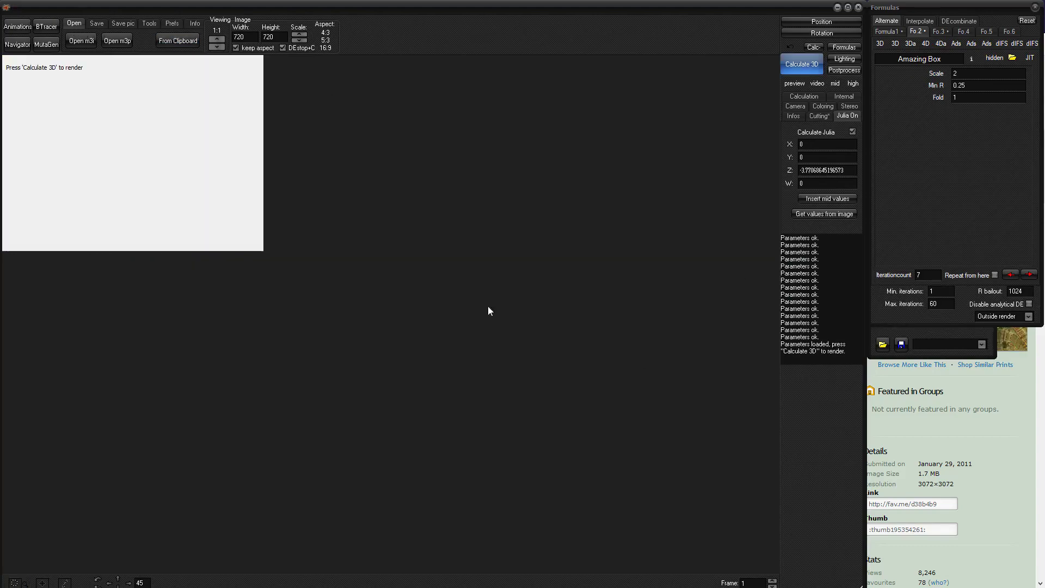
pyautogui.click(949, 57)
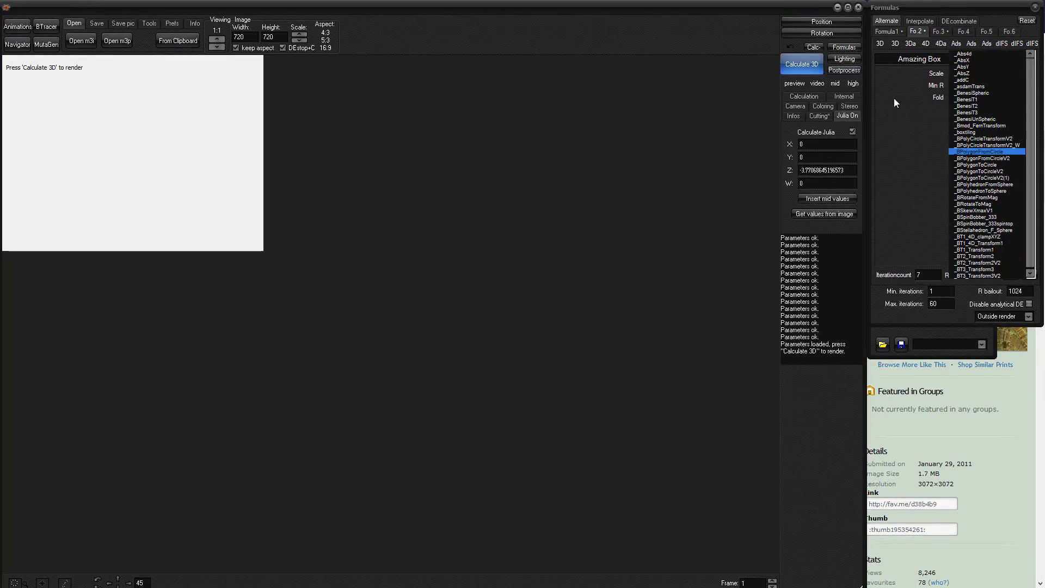
pyautogui.click(802, 64)
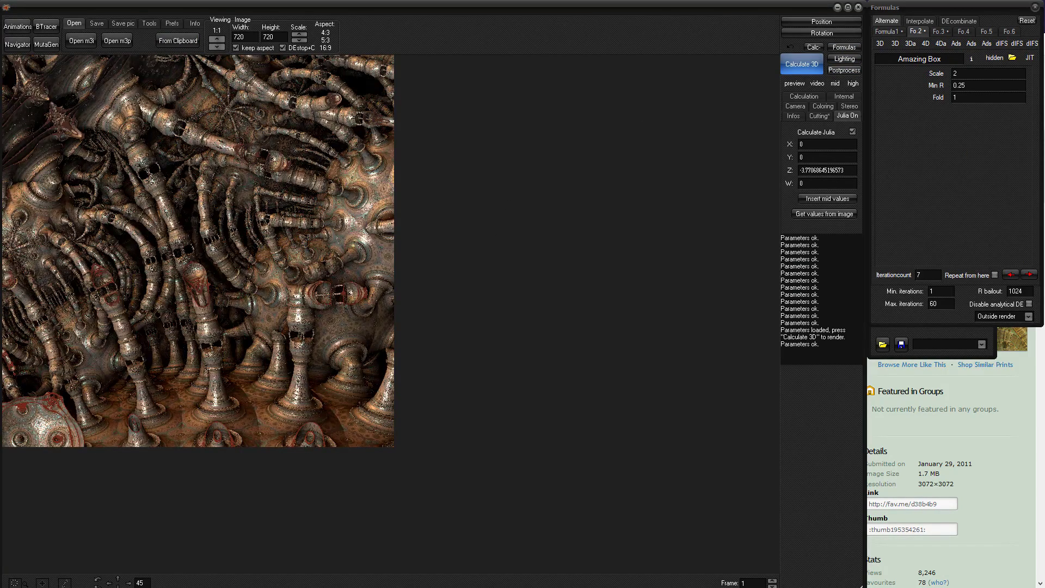
# - Compare the render with the original Pipe World image on the DeviantArt page and return to Mandelbulb 3D
pyautogui.hotkey('alt', 'Tab')
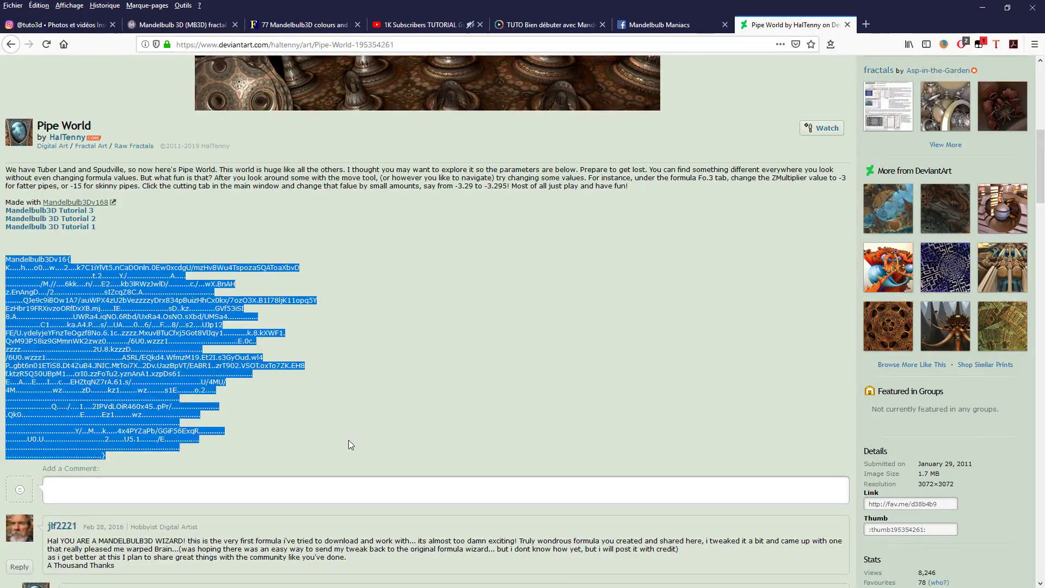
pyautogui.scroll(7, 354, 429)
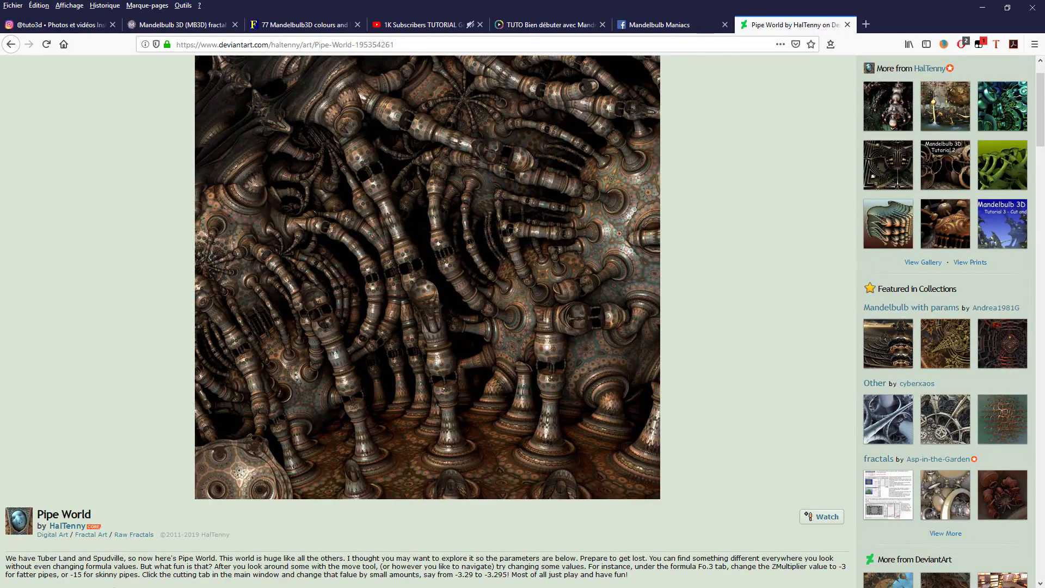
pyautogui.hotkey('alt', 'Tab')
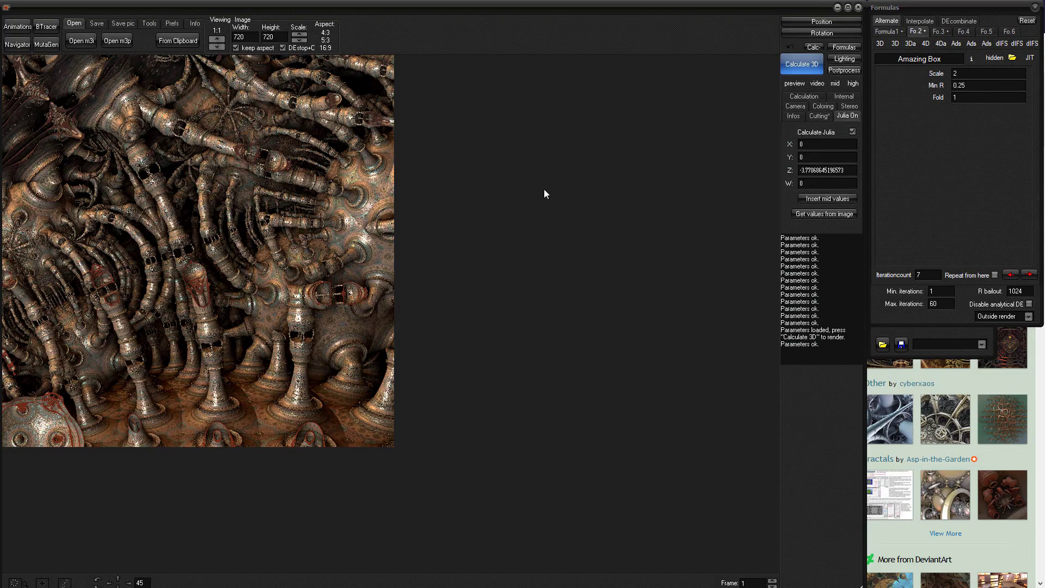
# - Examine which formulas and settings Pipe World uses in its first, second and third formula slots
pyautogui.click(888, 32)
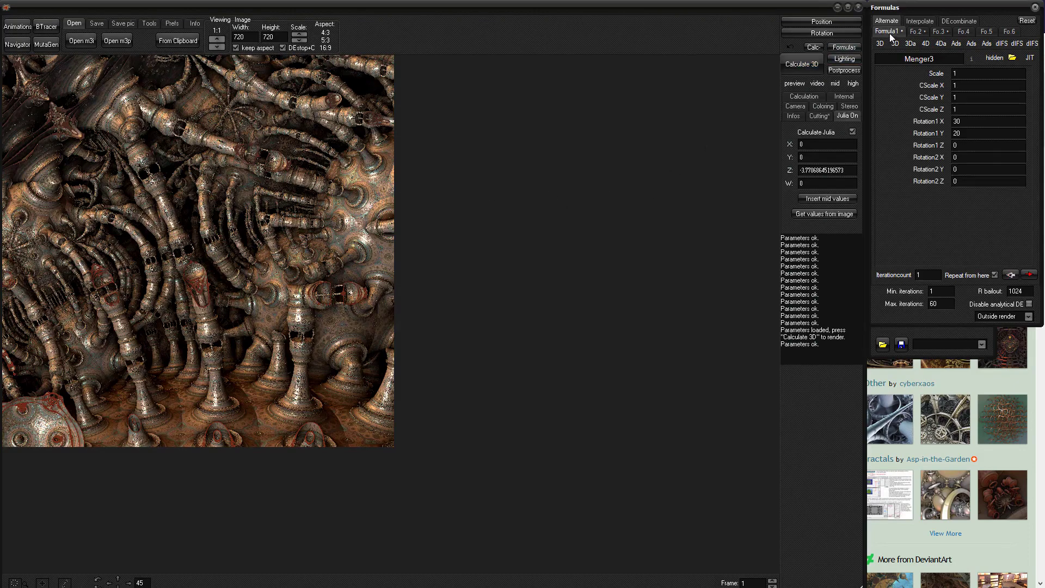
pyautogui.doubleClick(918, 60)
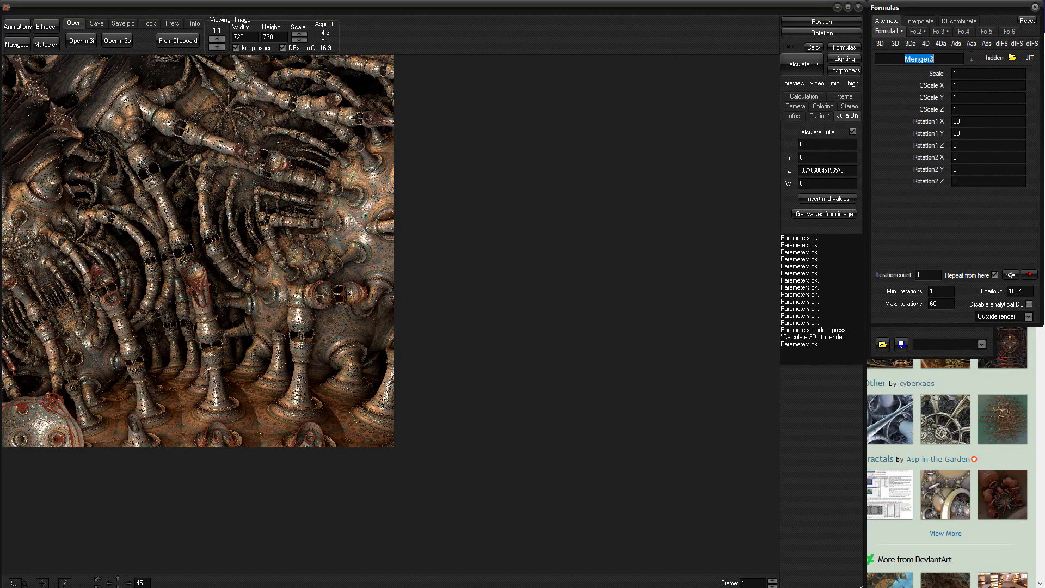
pyautogui.click(935, 67)
pyautogui.click(918, 31)
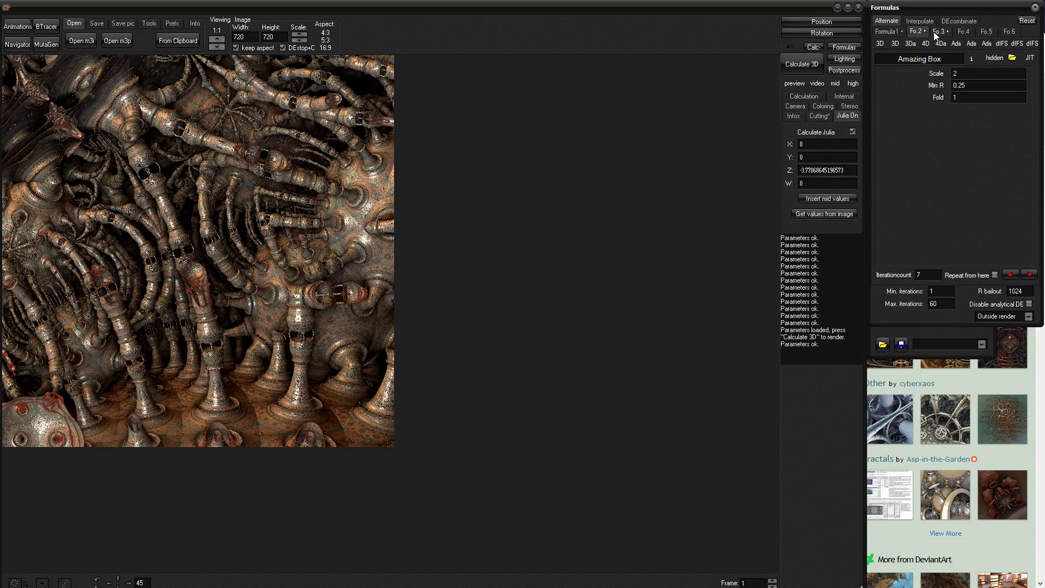
pyautogui.click(936, 32)
pyautogui.click(887, 62)
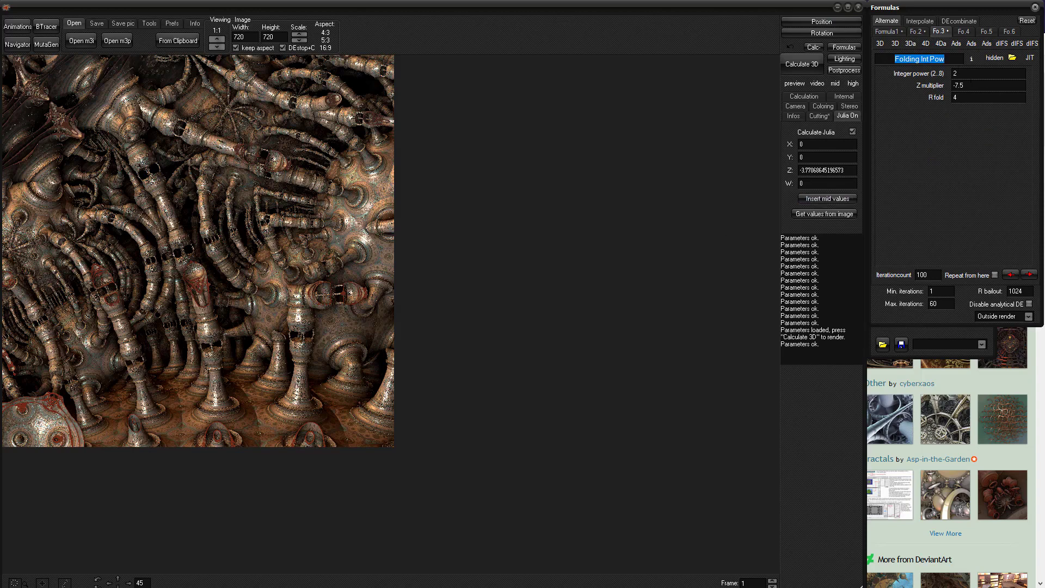
# - Generate MutaGen mutations of Pipe World with formula exchange at minimum probability, mutating further from Mutation 2.2.2 and then Mutation 1
pyautogui.click(45, 44)
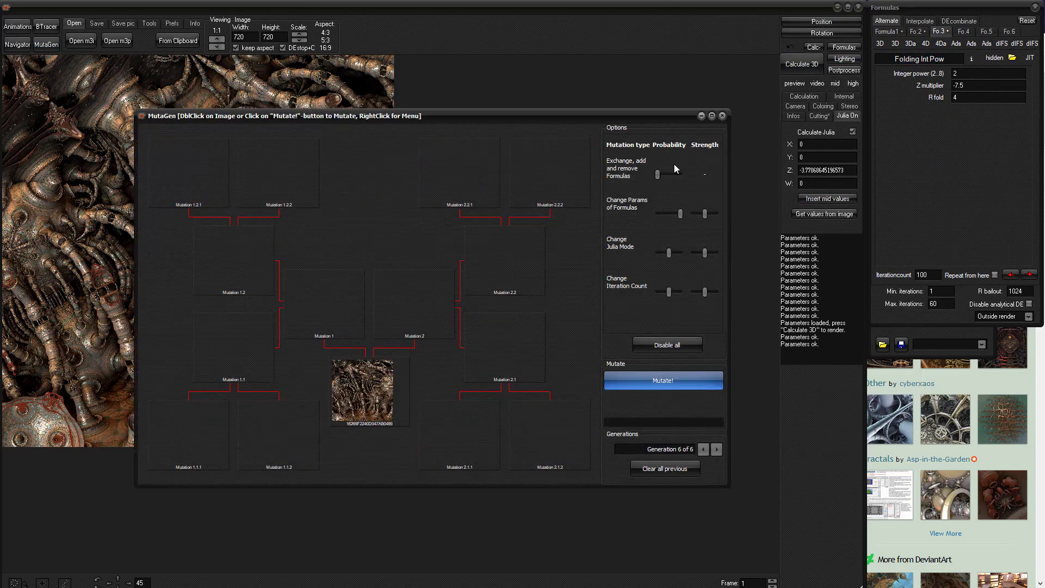
pyautogui.click(660, 176)
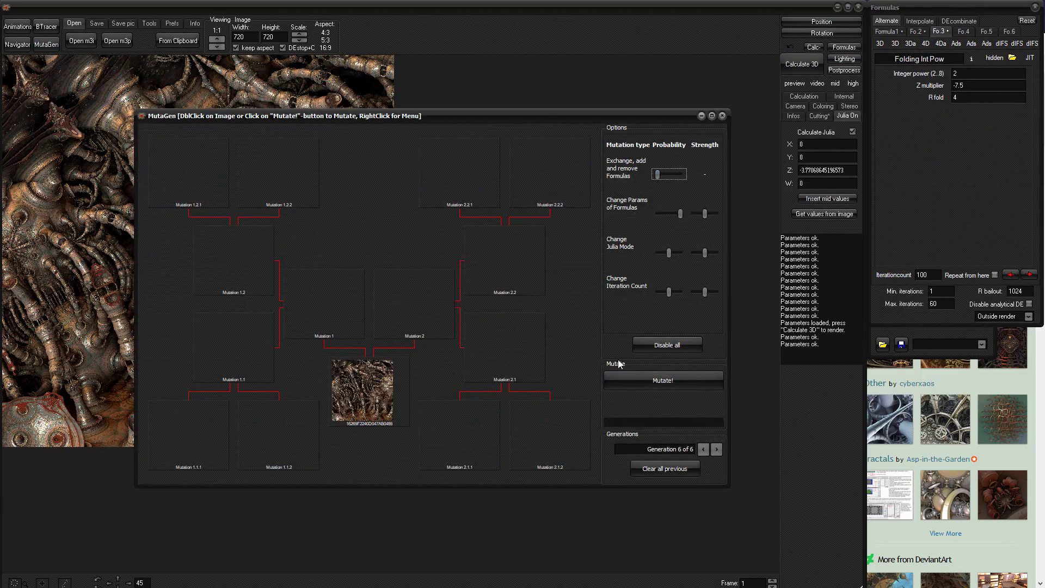
pyautogui.click(644, 377)
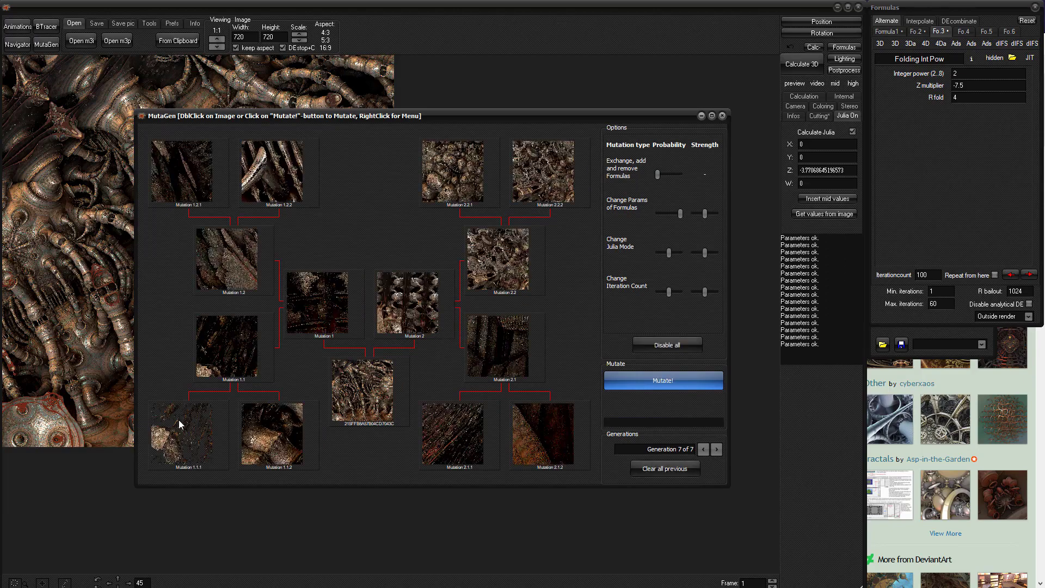
pyautogui.doubleClick(534, 167)
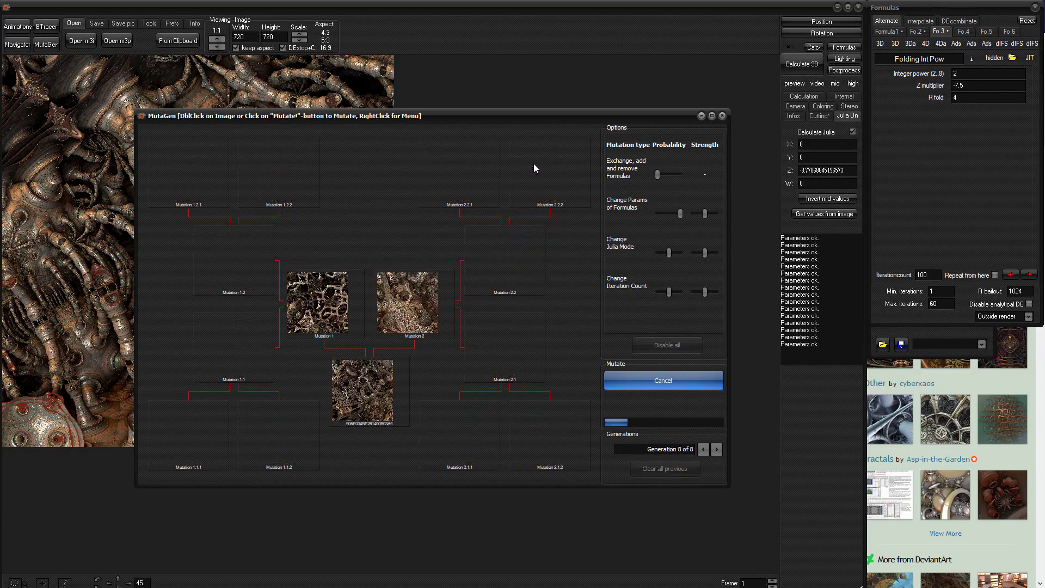
pyautogui.doubleClick(312, 291)
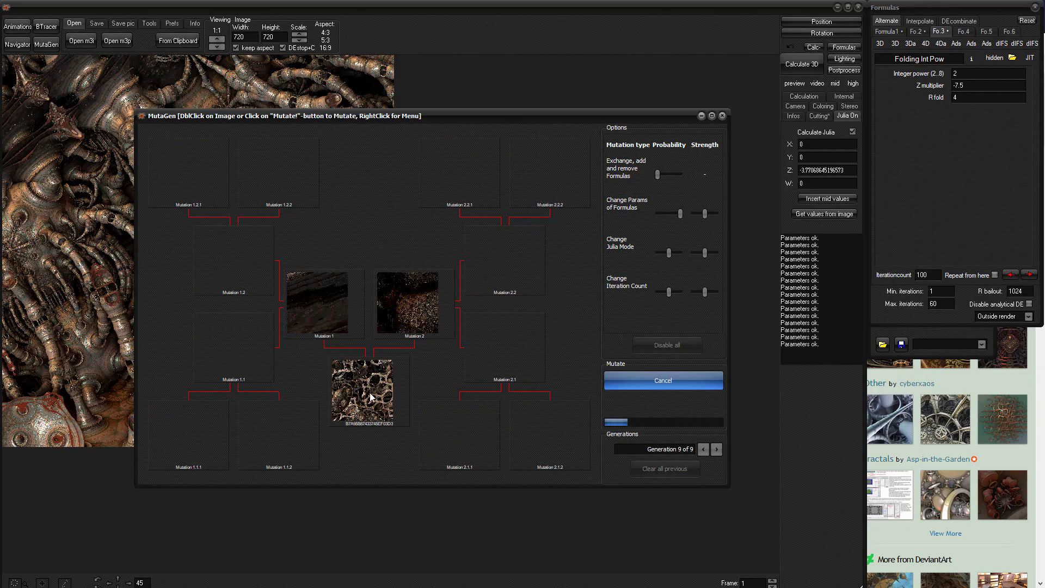
# - Send the base image of the current MutaGen generation to the main window and render it in 3D
pyautogui.rightClick(371, 393)
pyautogui.click(395, 400)
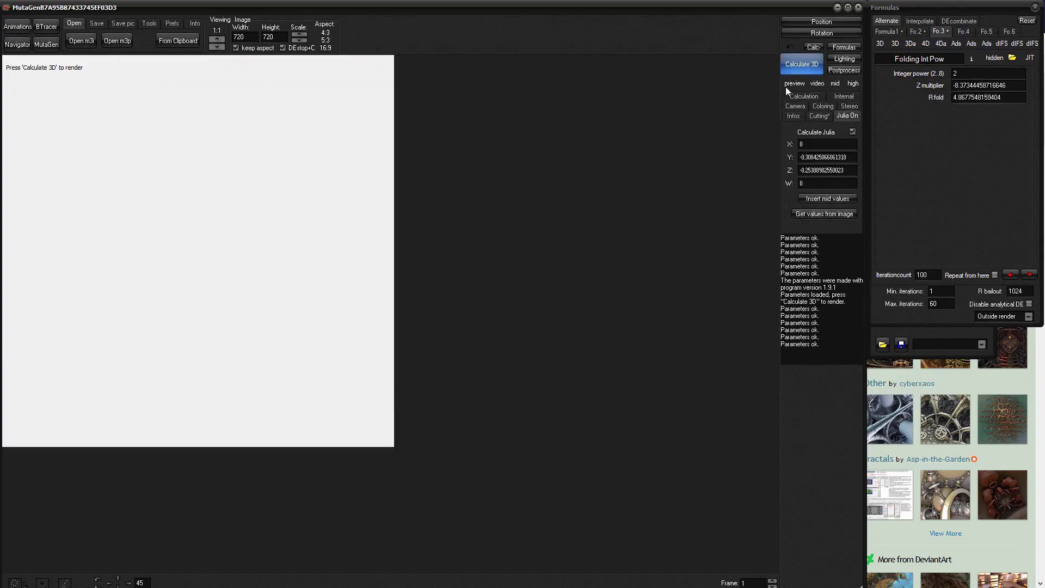
pyautogui.click(795, 67)
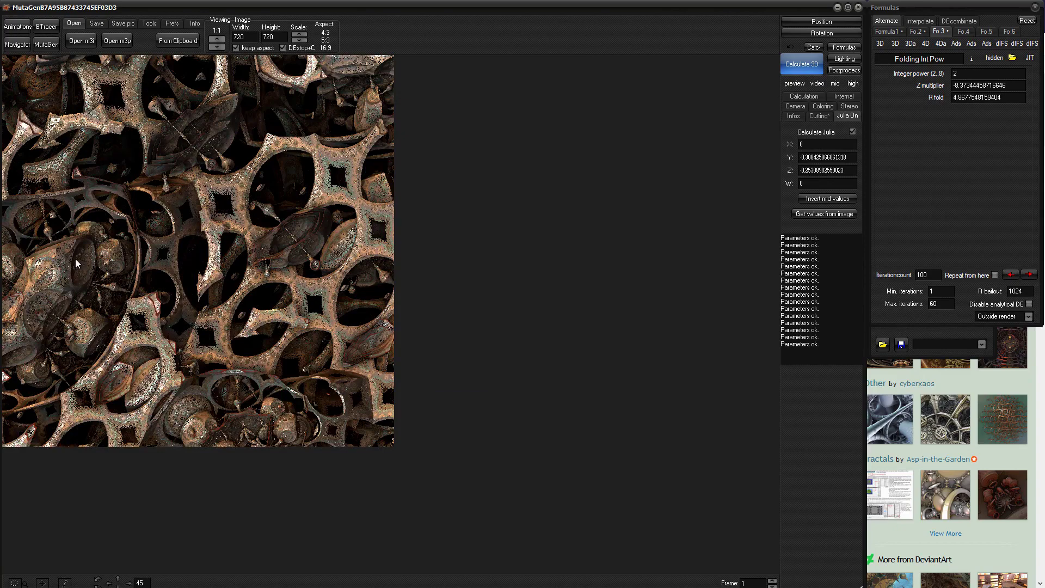
# - Try out quick-load lighting presets on the rendered mutation, going from preset 0 through 1 and 12312 to preset 2
pyautogui.click(977, 344)
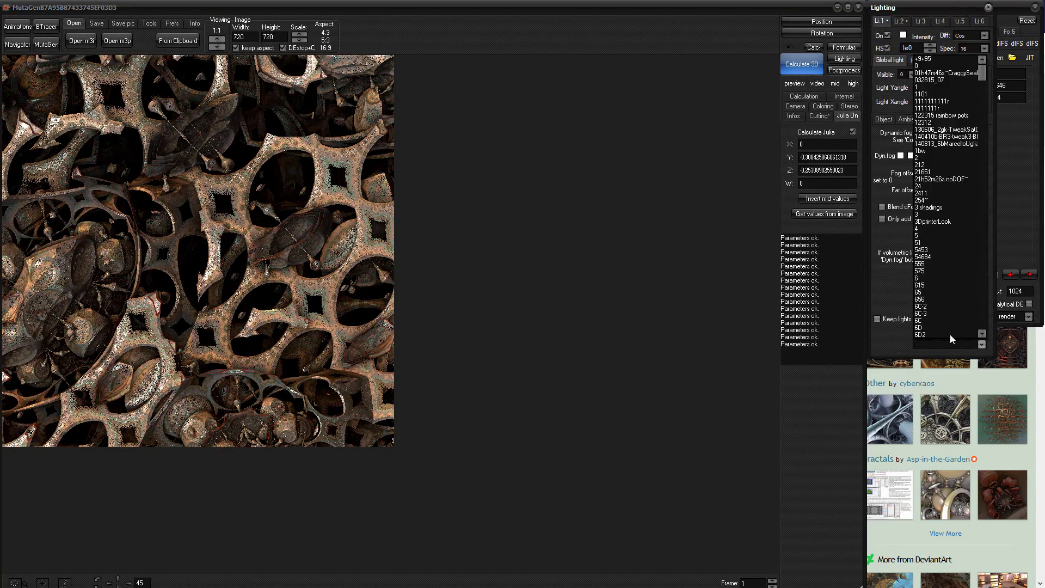
pyautogui.click(936, 67)
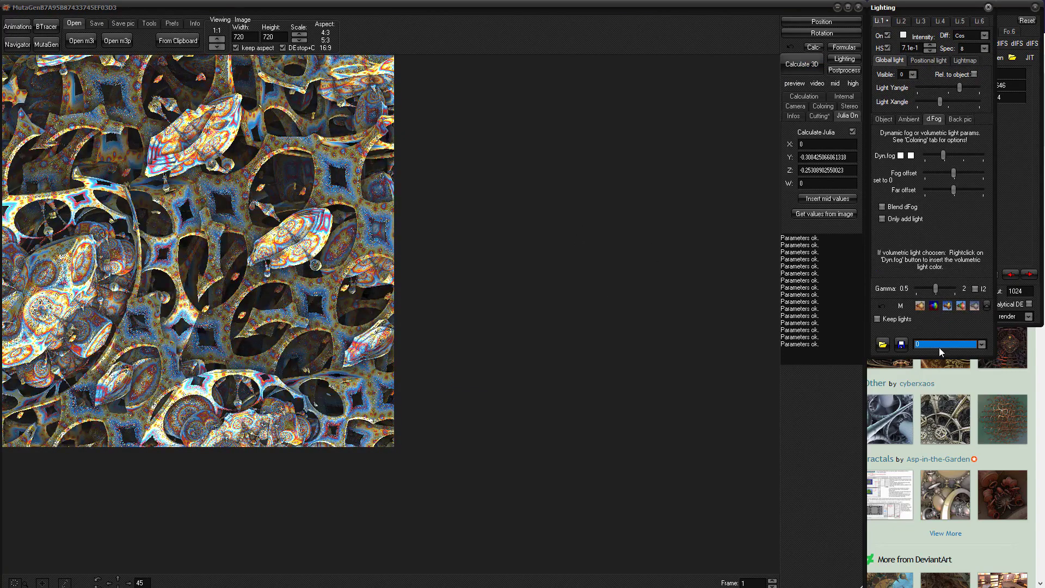
pyautogui.scroll(-3, 939, 348)
pyautogui.scroll(-3, 950, 341)
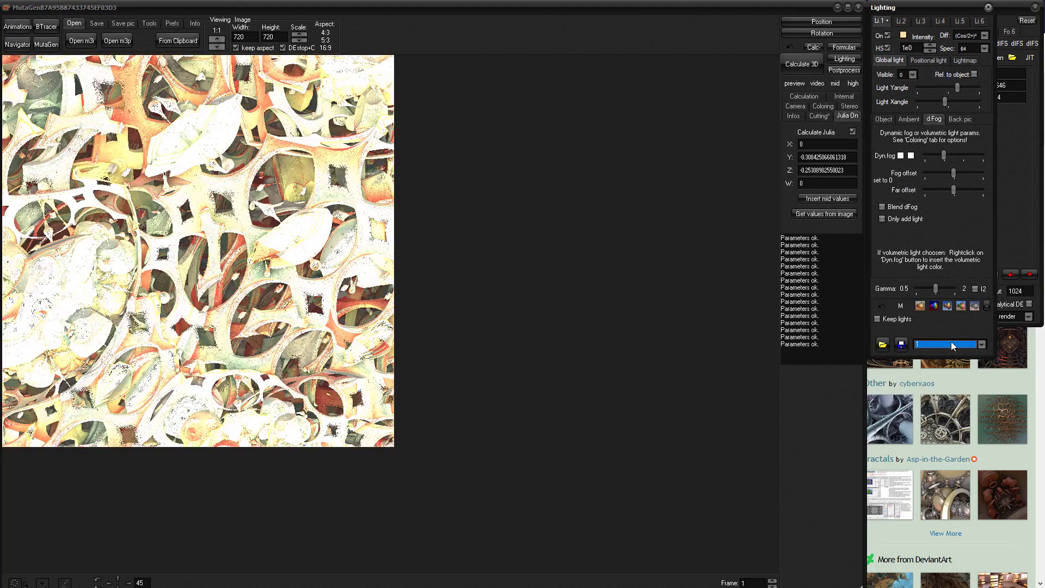
pyautogui.scroll(-3, 958, 344)
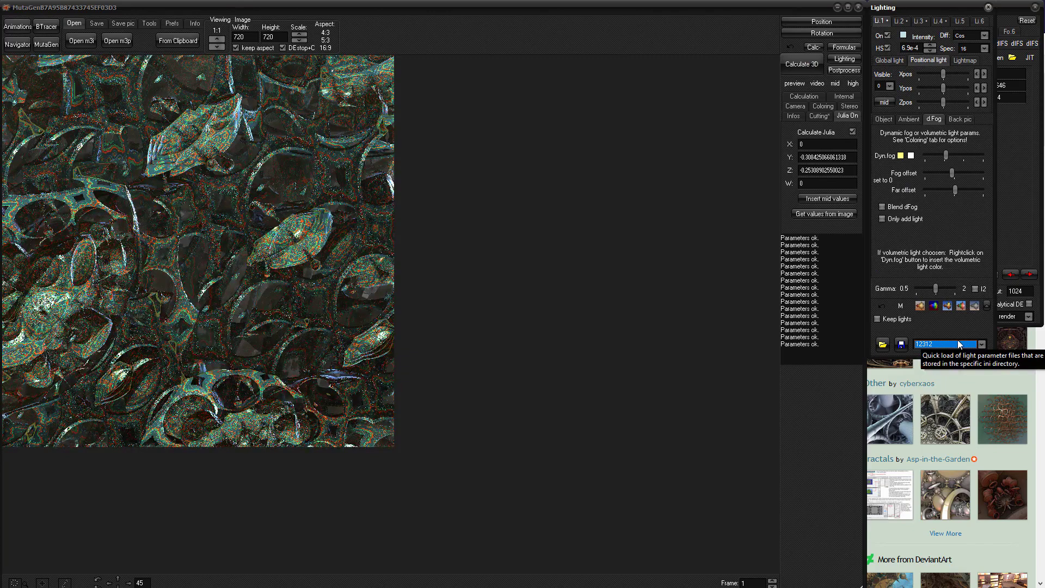
pyautogui.scroll(-1, 959, 345)
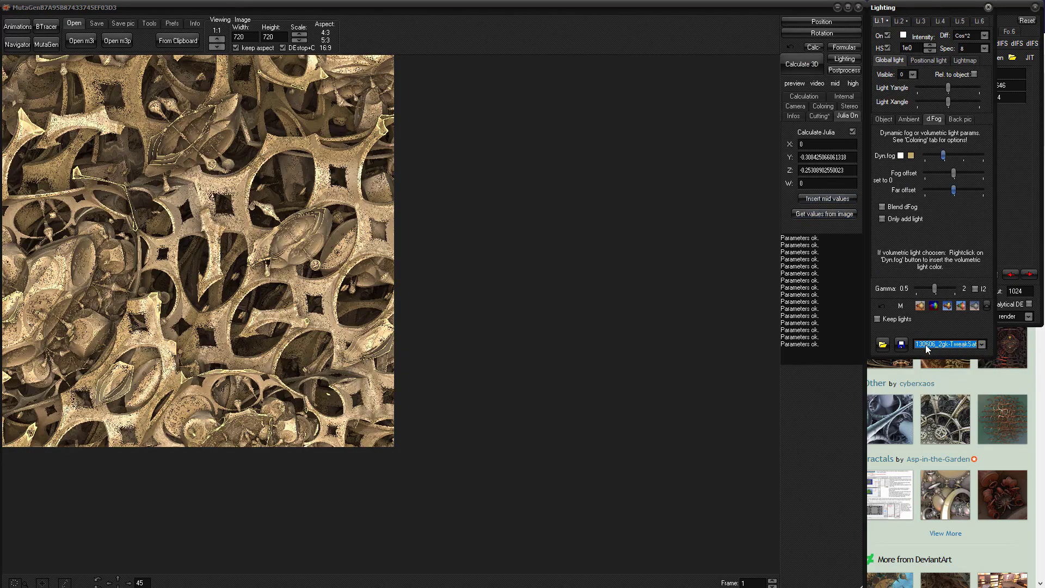
pyautogui.scroll(-2, 937, 343)
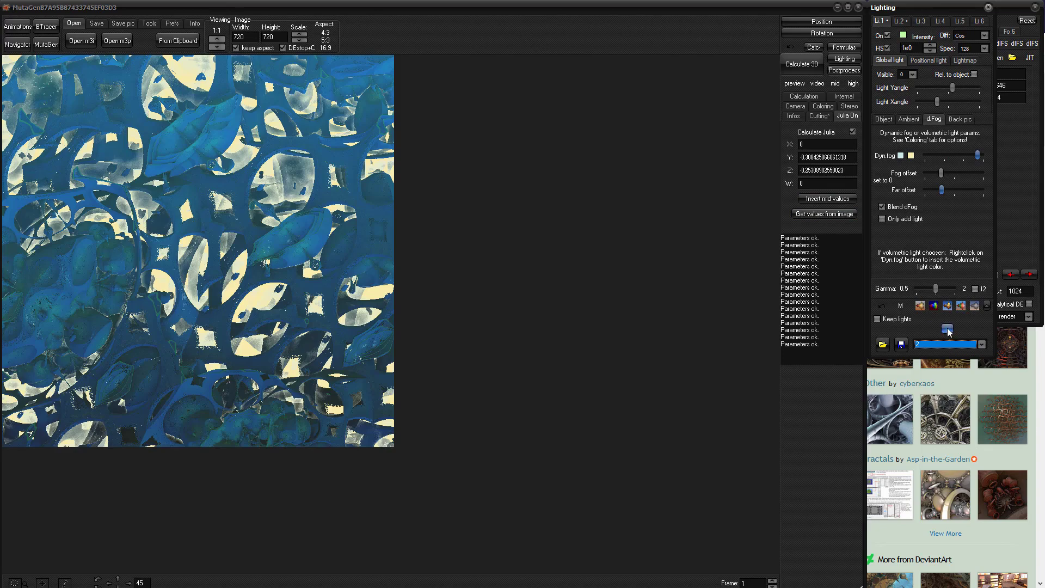
# - Apply quick-load lighting preset 212 to the rendered mutation
pyautogui.scroll(-1, 936, 348)
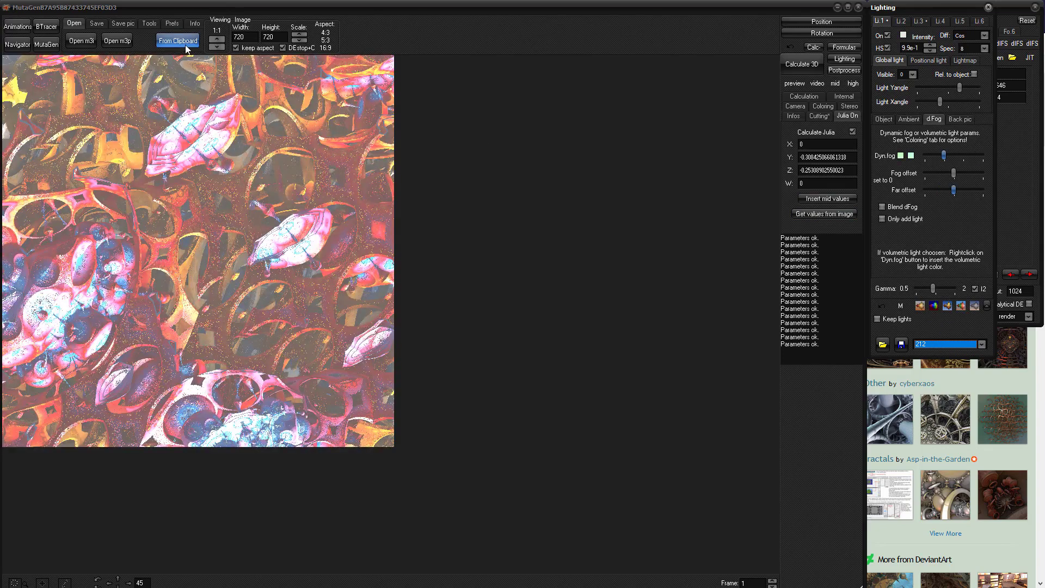
# - Switch to Firefox, open the Carved Ivory artwork from the Mandelbulb with params collection and check its page for shared parameters
pyautogui.hotkey('alt', 'Tab')
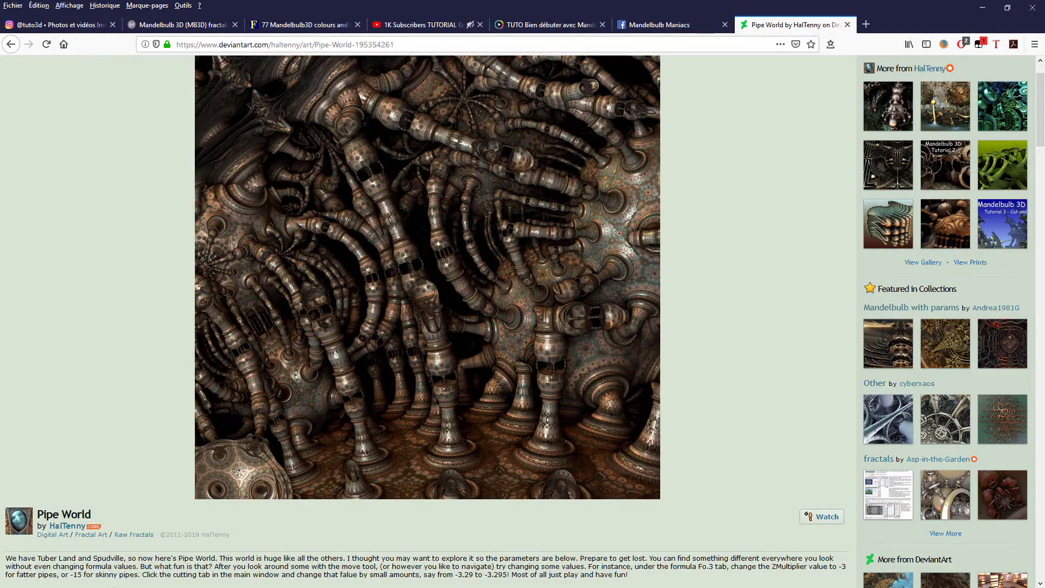
pyautogui.click(929, 344)
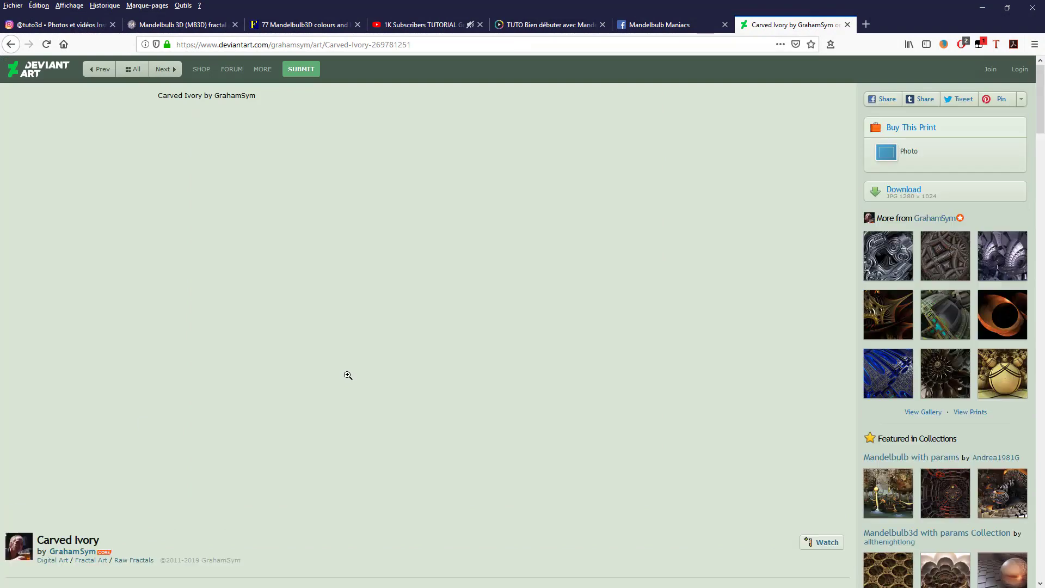
pyautogui.scroll(-4, 348, 376)
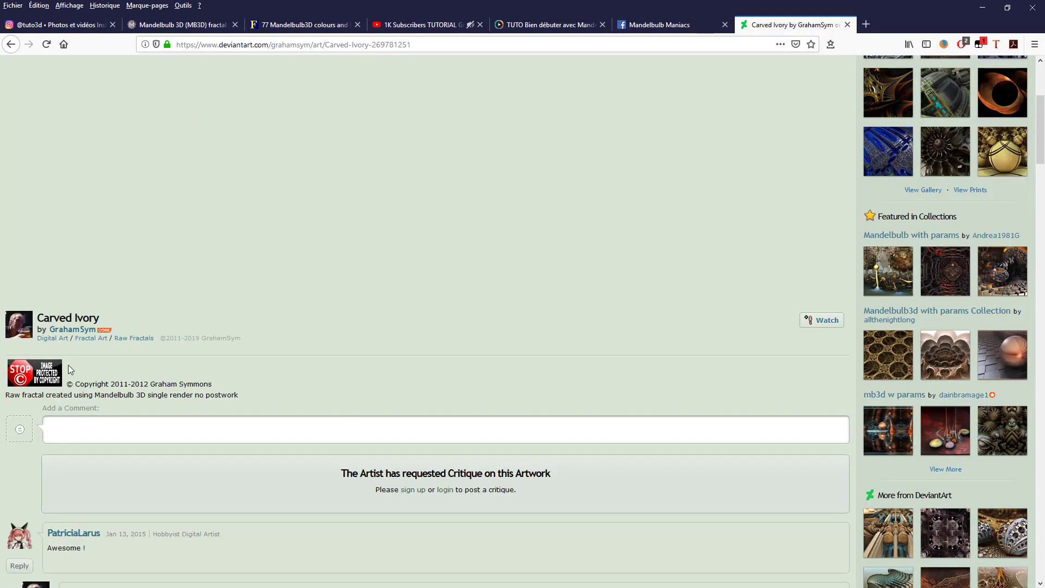
pyautogui.scroll(3, 324, 336)
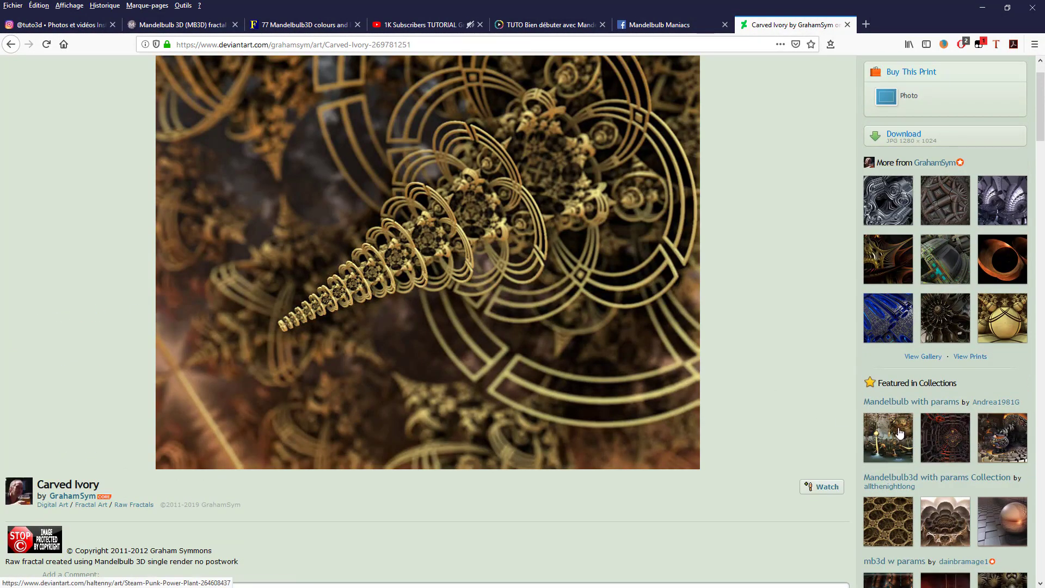
pyautogui.scroll(-15, 283, 460)
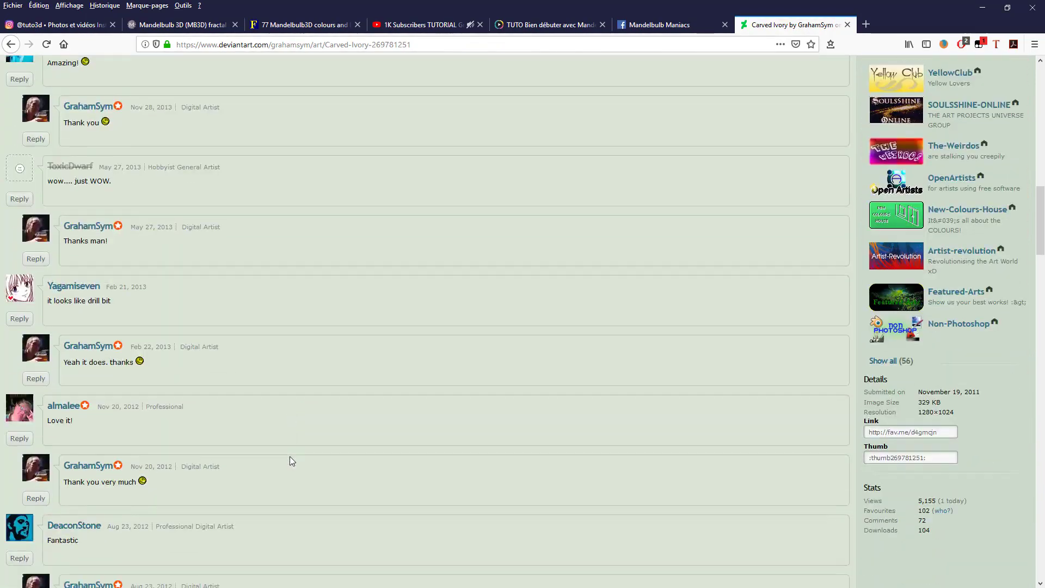
pyautogui.scroll(5, 289, 456)
pyautogui.scroll(6, 289, 456)
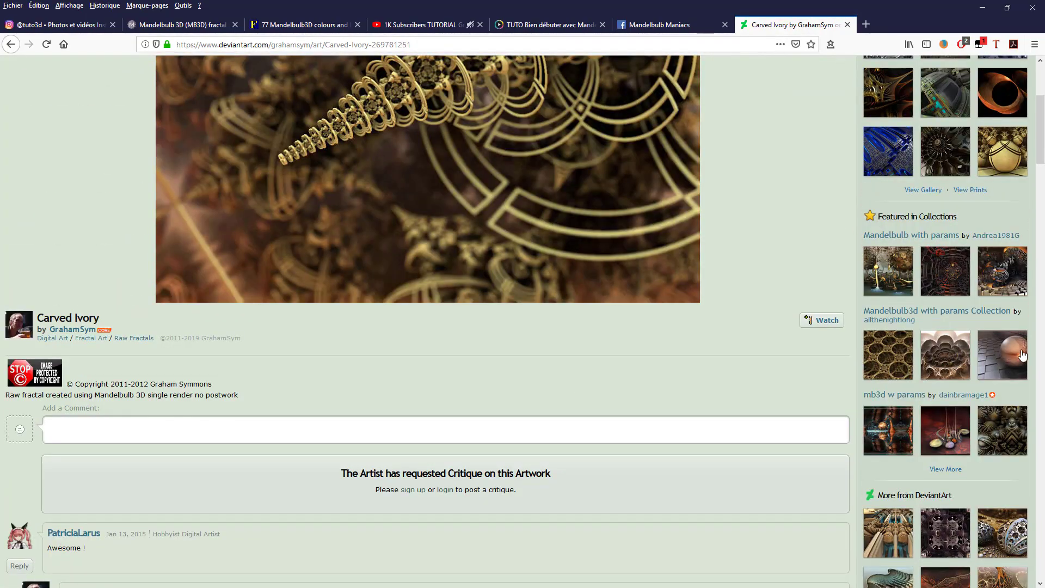
pyautogui.scroll(1, 1010, 344)
pyautogui.scroll(1, 1009, 344)
# - Open The Depths of Mordor from the Mandelbulb3d with params collection and copy its complete Mandelbulb3Dv17 parameter block
pyautogui.click(1007, 327)
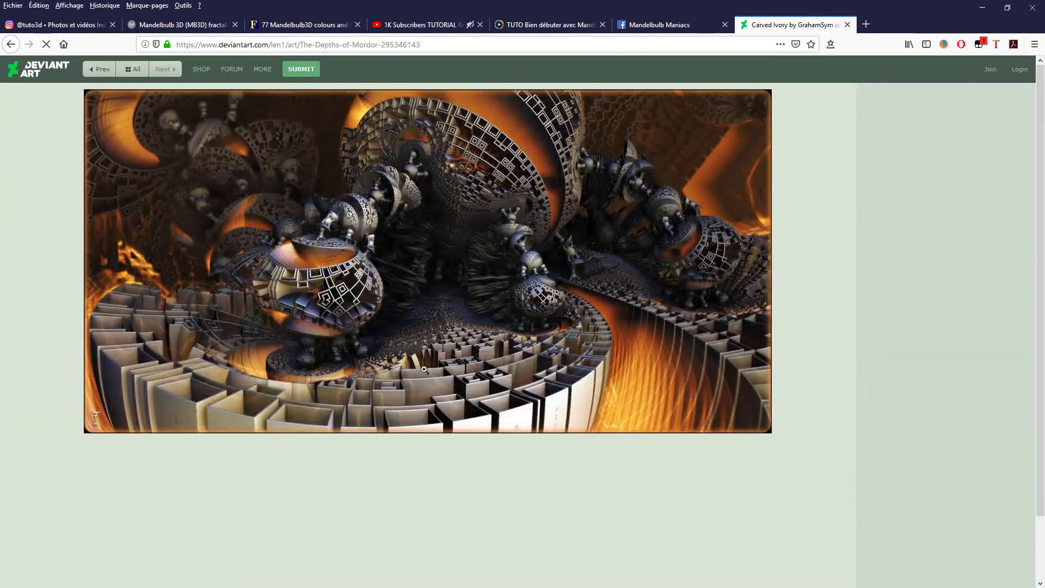
pyautogui.scroll(-2, 397, 361)
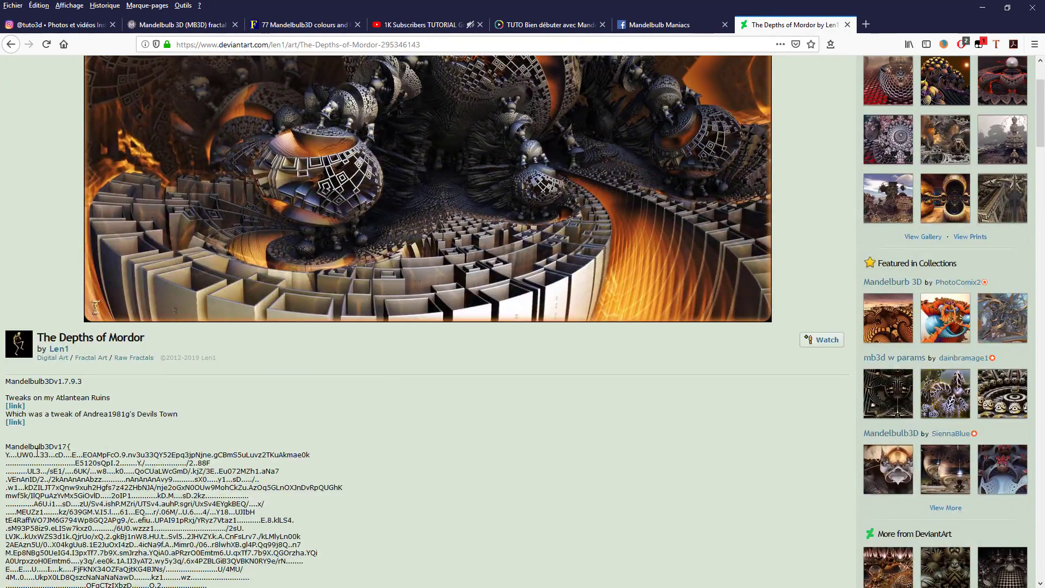
pyautogui.moveTo(7, 445); pyautogui.dragTo(73, 463)
pyautogui.scroll(-4, 148, 489)
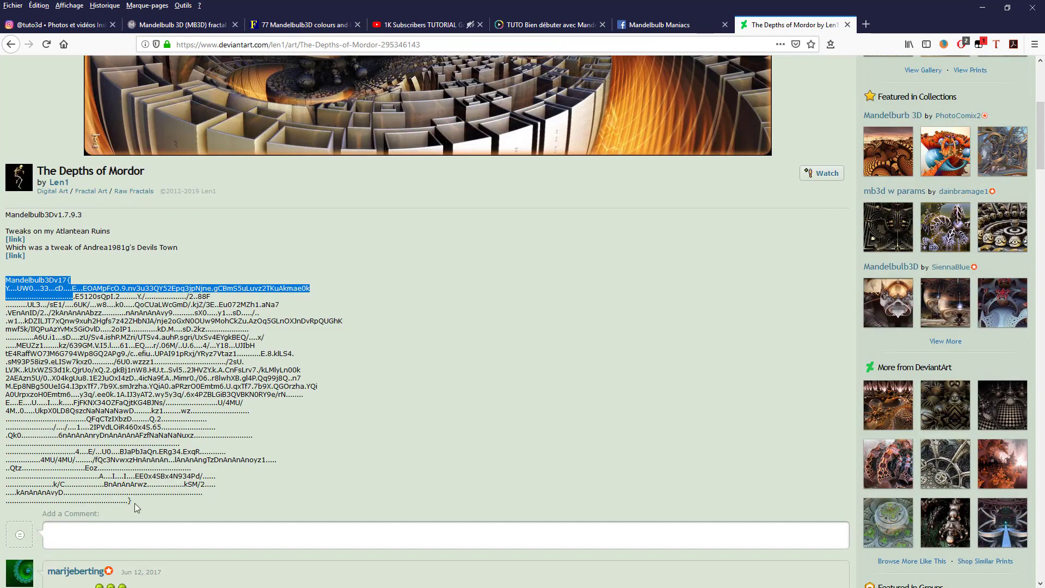
pyautogui.moveTo(131, 500); pyautogui.dragTo(5, 279)
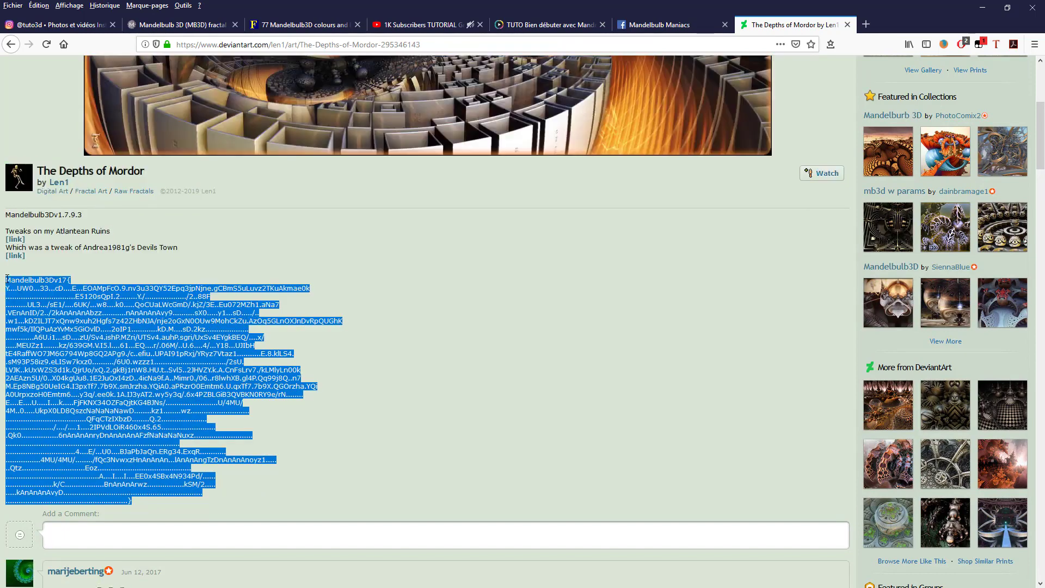
pyautogui.rightClick(20, 280)
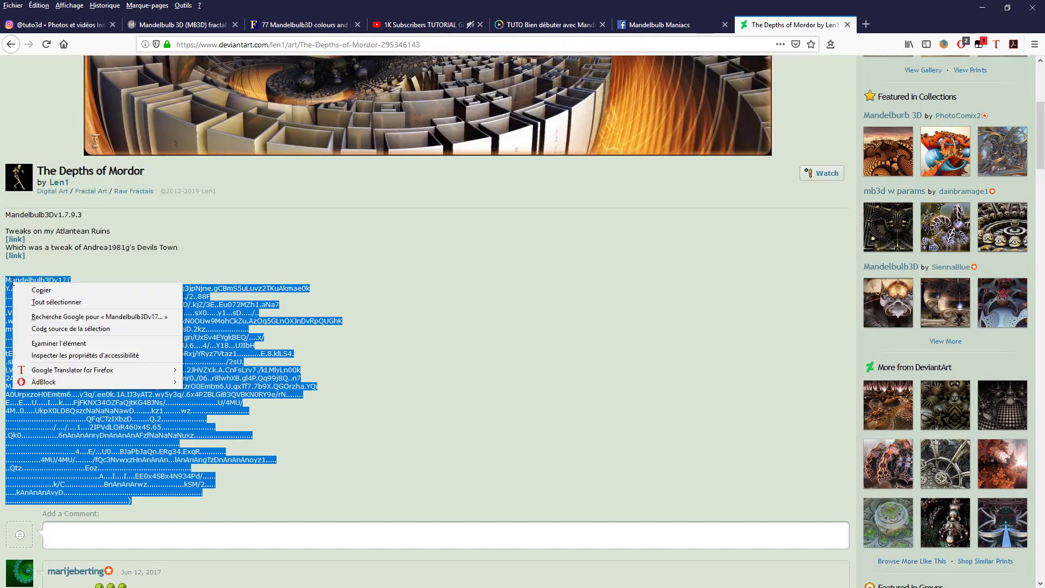
pyautogui.click(44, 284)
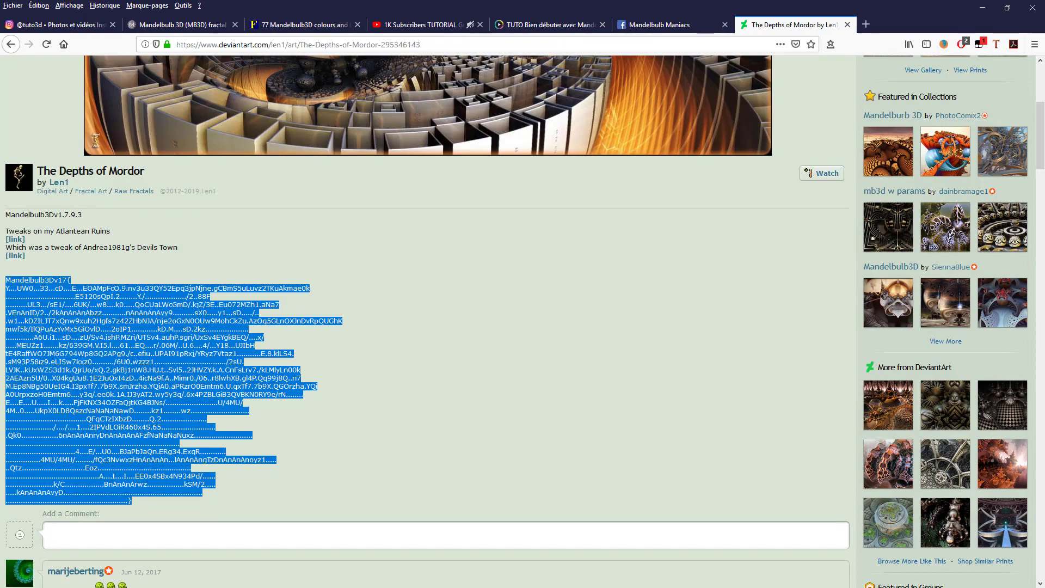
# - Switch to Mandelbulb 3D, load the copied The Depths of Mordor parameters from the clipboard and render them in 3D
pyautogui.hotkey('alt', 'Tab')
pyautogui.click(177, 41)
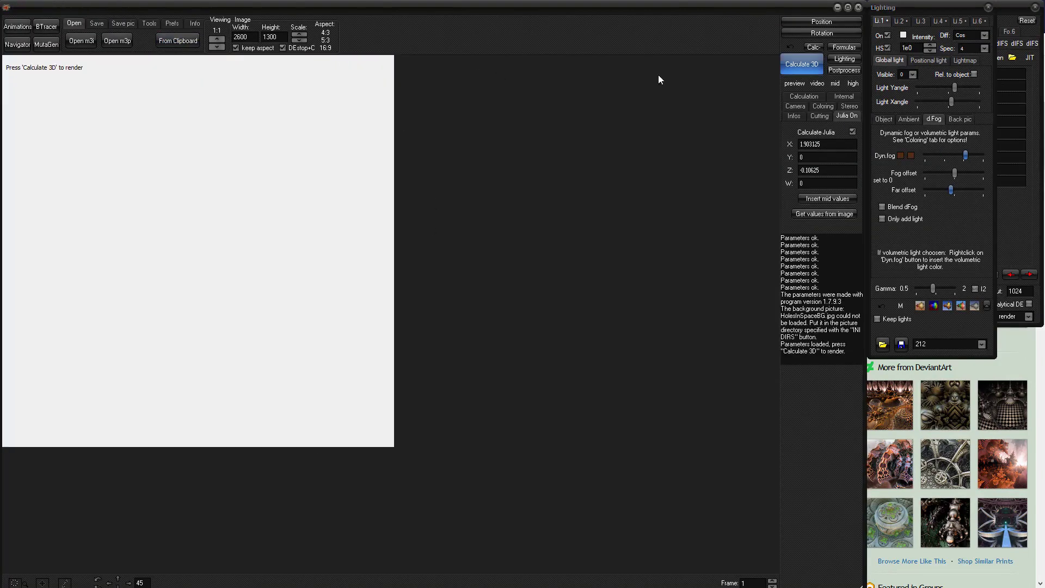
pyautogui.click(801, 65)
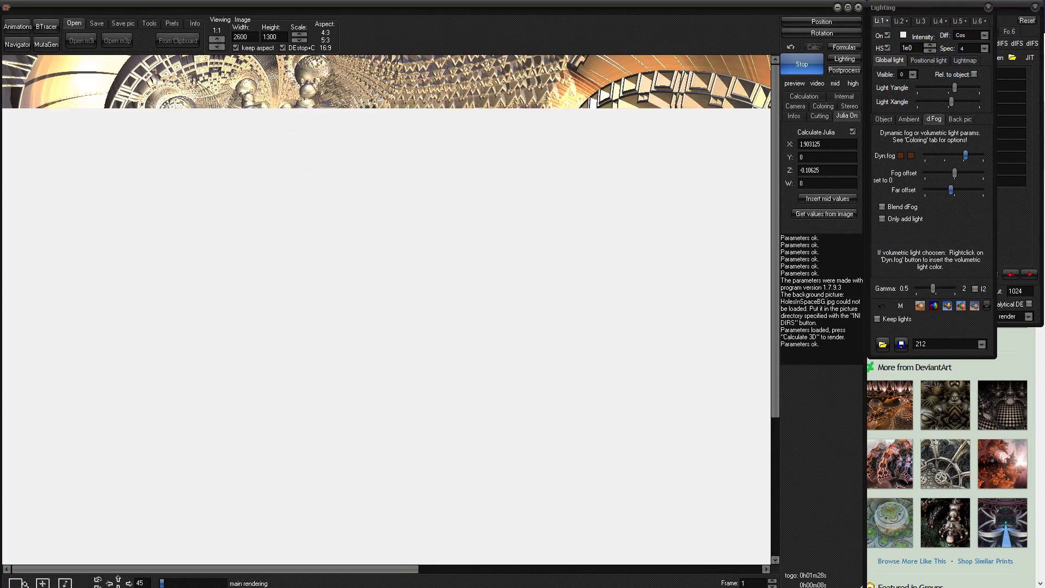
# - Compare the render in progress with the original The Depths of Mordor image on DeviantArt
pyautogui.hotkey('alt', 'Tab')
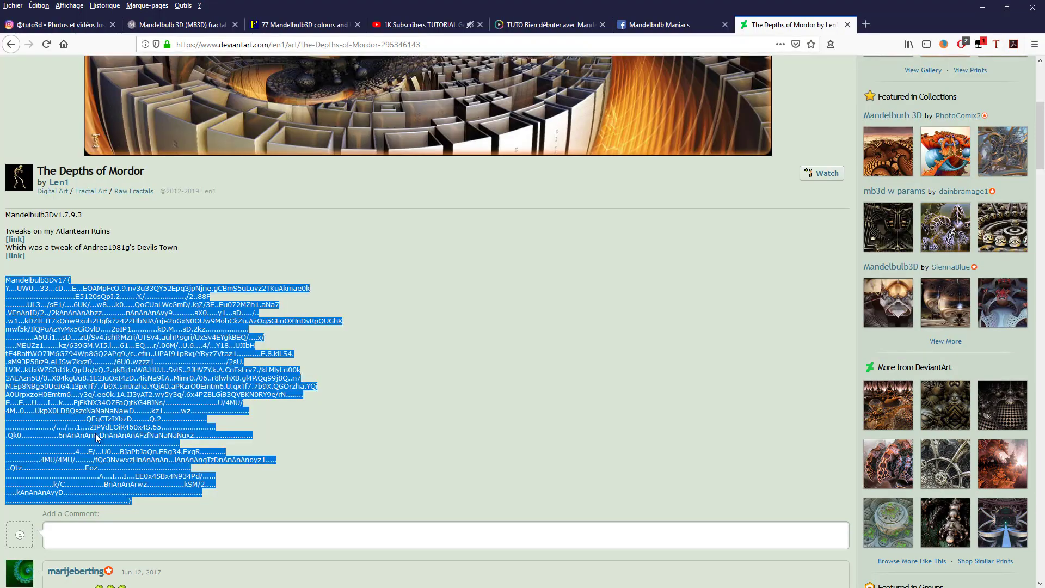
pyautogui.scroll(6, 317, 303)
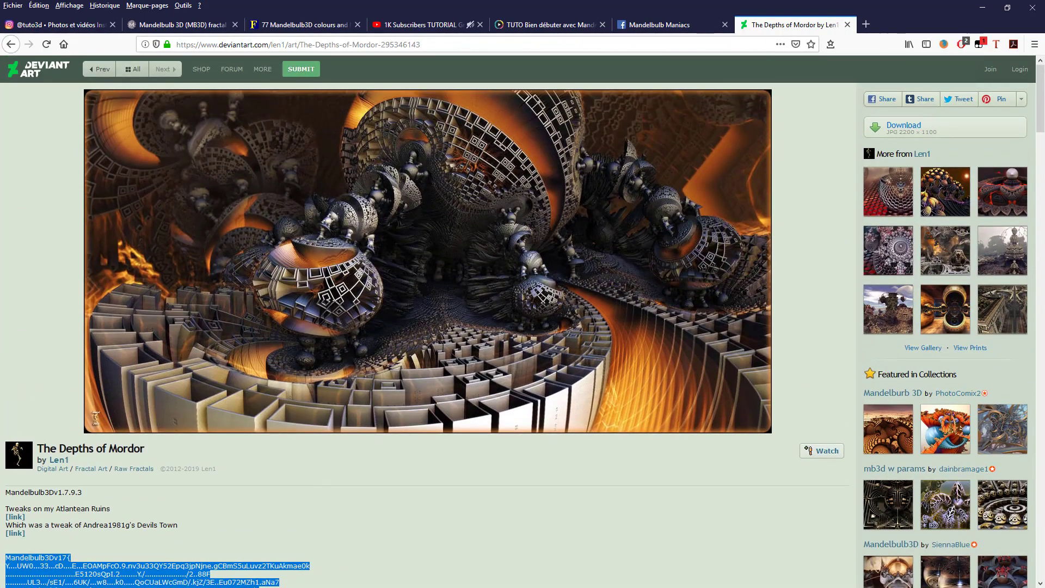
pyautogui.hotkey('alt', 'Tab')
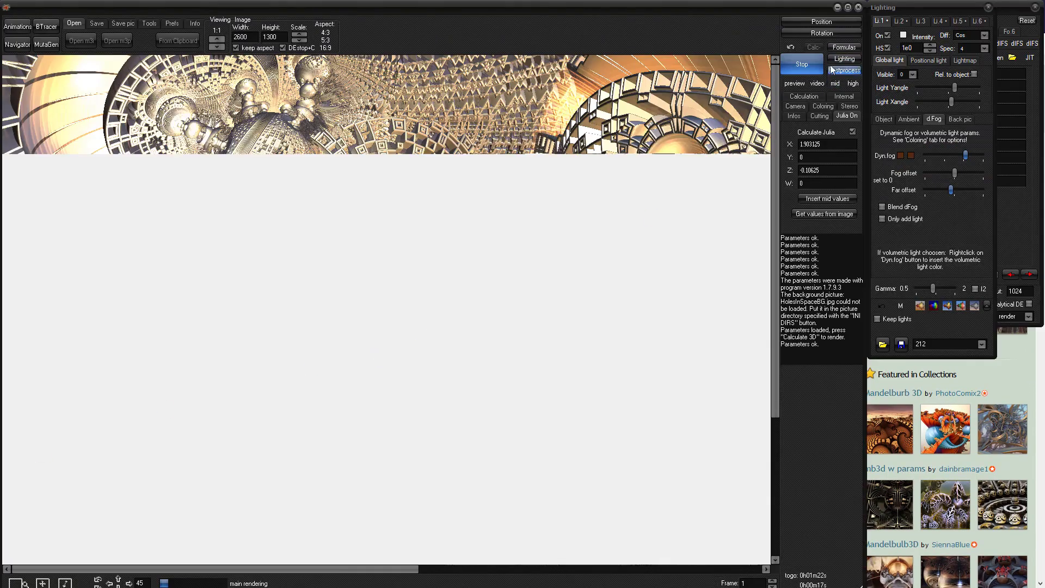
# - Examine which formulas and settings The Depths of Mordor uses in formula slots one to four
pyautogui.click(851, 49)
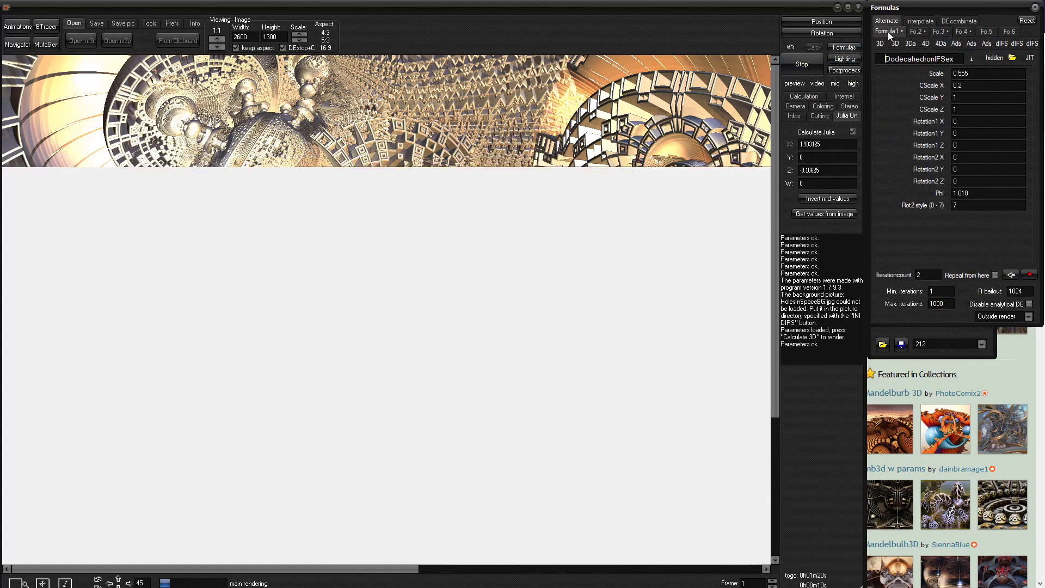
pyautogui.click(887, 32)
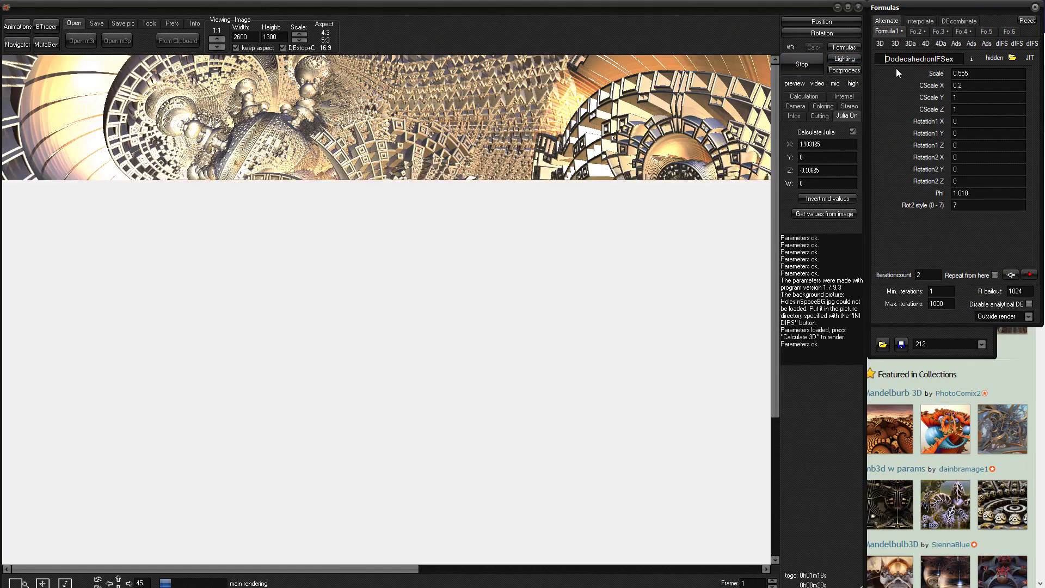
pyautogui.moveTo(885, 58); pyautogui.dragTo(979, 60)
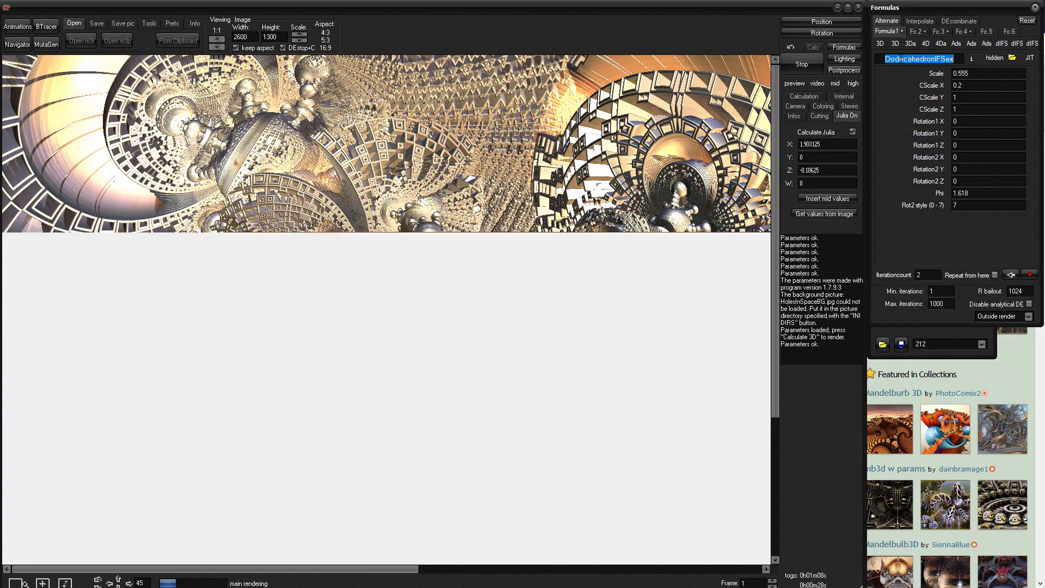
pyautogui.click(917, 31)
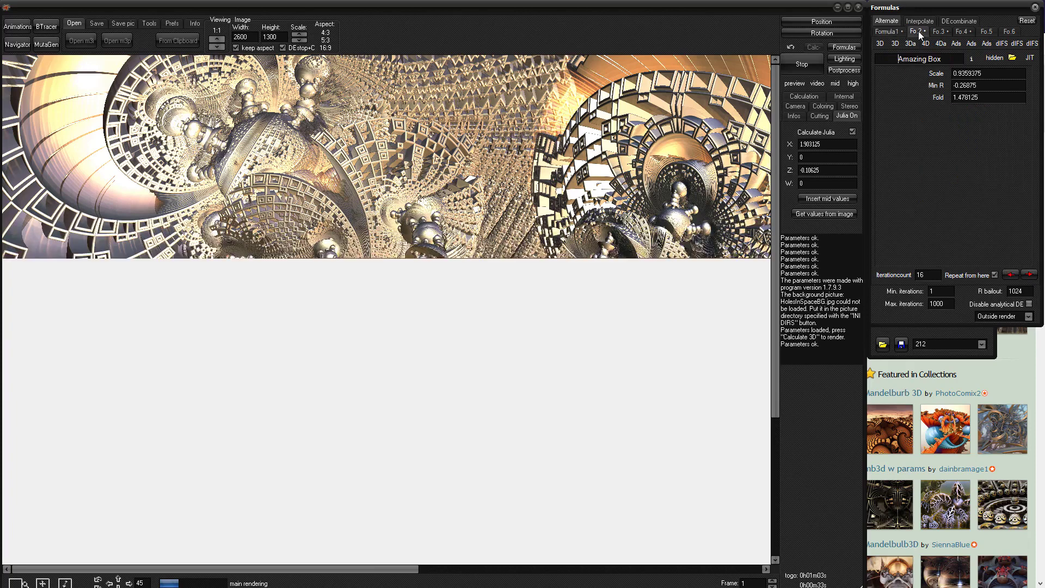
pyautogui.moveTo(897, 58); pyautogui.dragTo(942, 59)
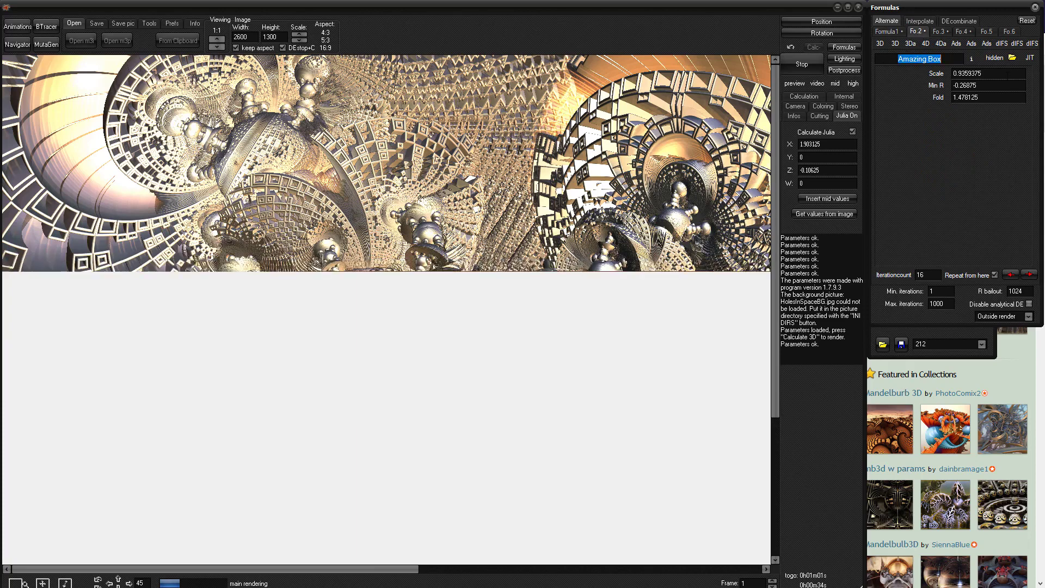
pyautogui.click(939, 32)
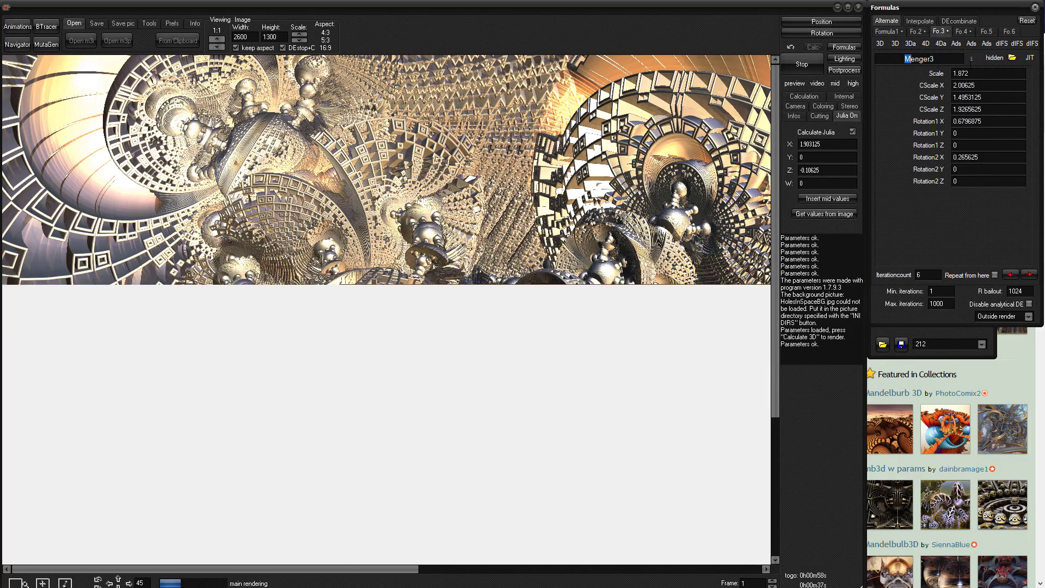
pyautogui.click(963, 31)
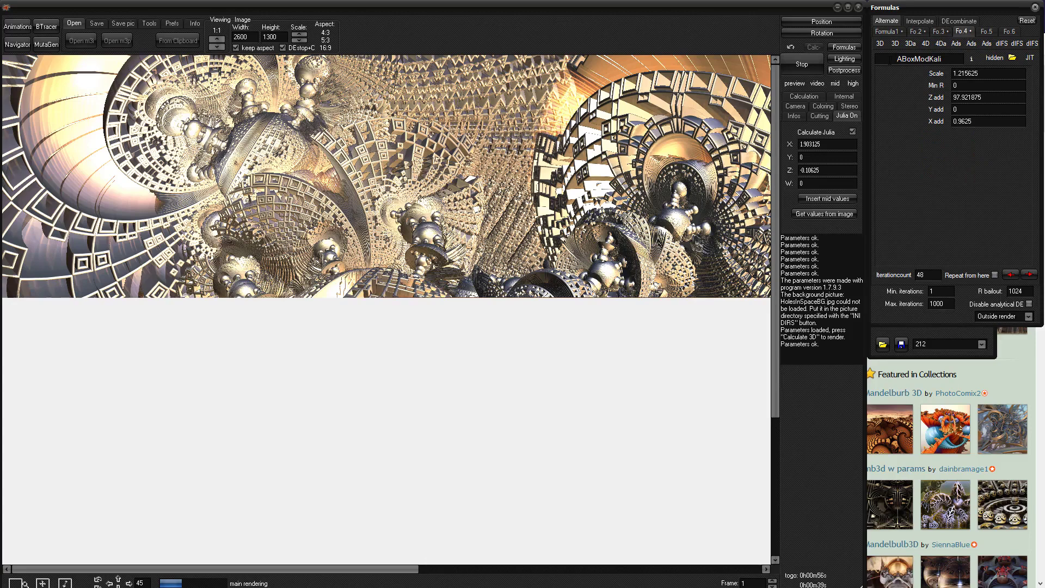
pyautogui.moveTo(897, 58); pyautogui.dragTo(943, 59)
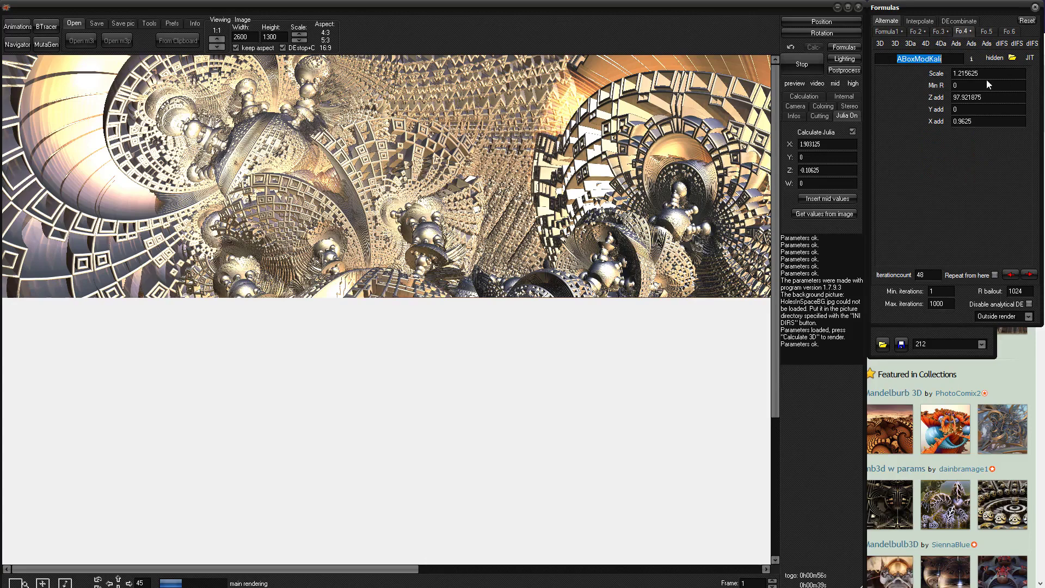
# - Look at the list of 3D formulas and review the formulas in the second, third and fourth slots again
pyautogui.click(879, 43)
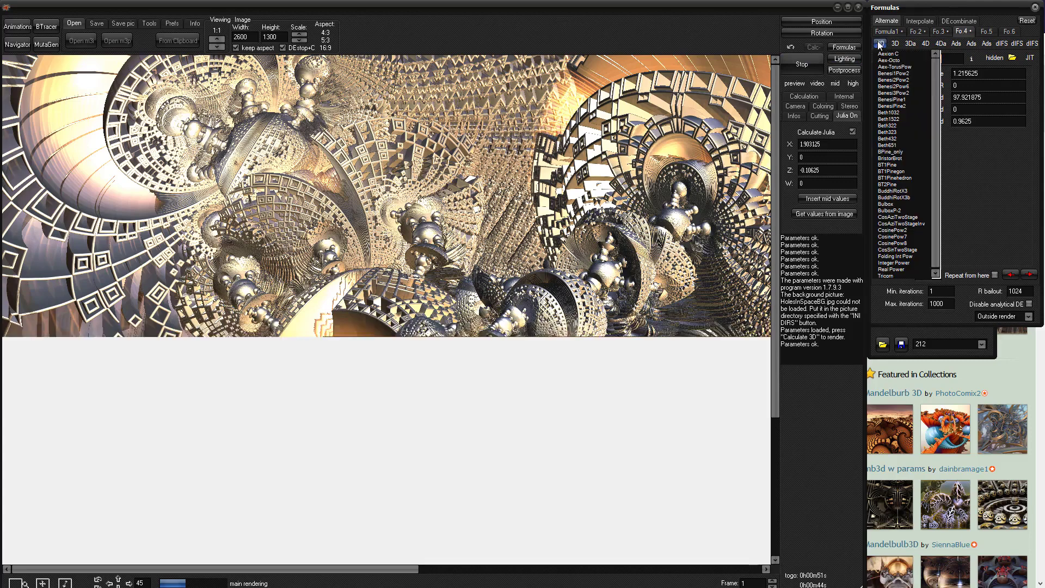
pyautogui.click(878, 31)
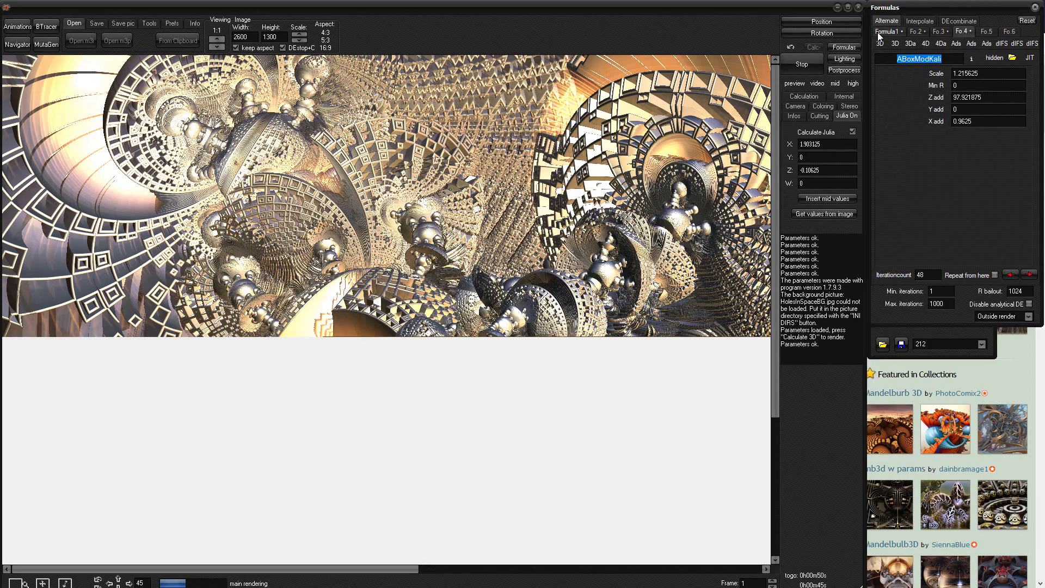
pyautogui.click(919, 33)
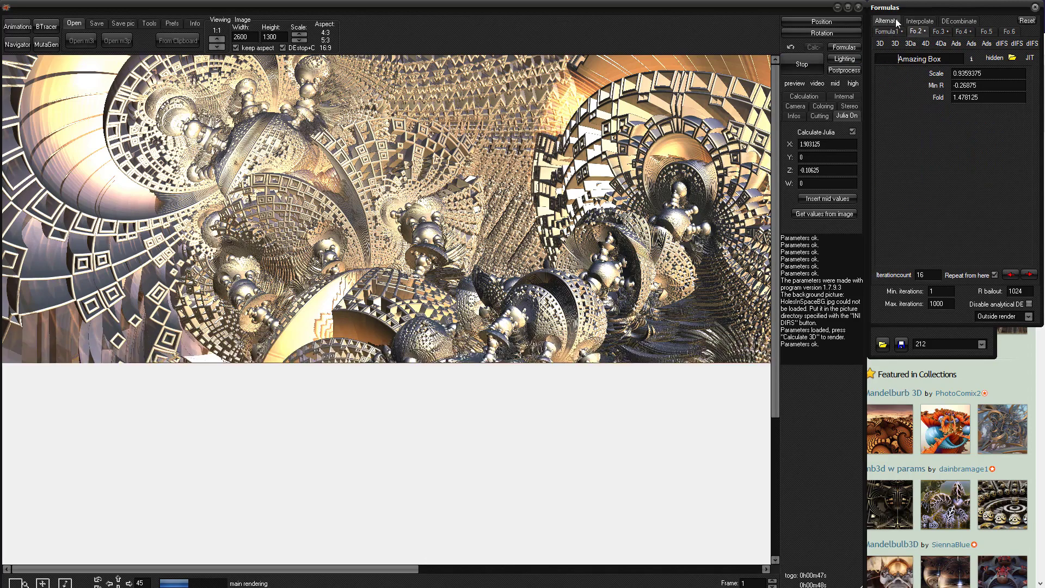
pyautogui.click(939, 32)
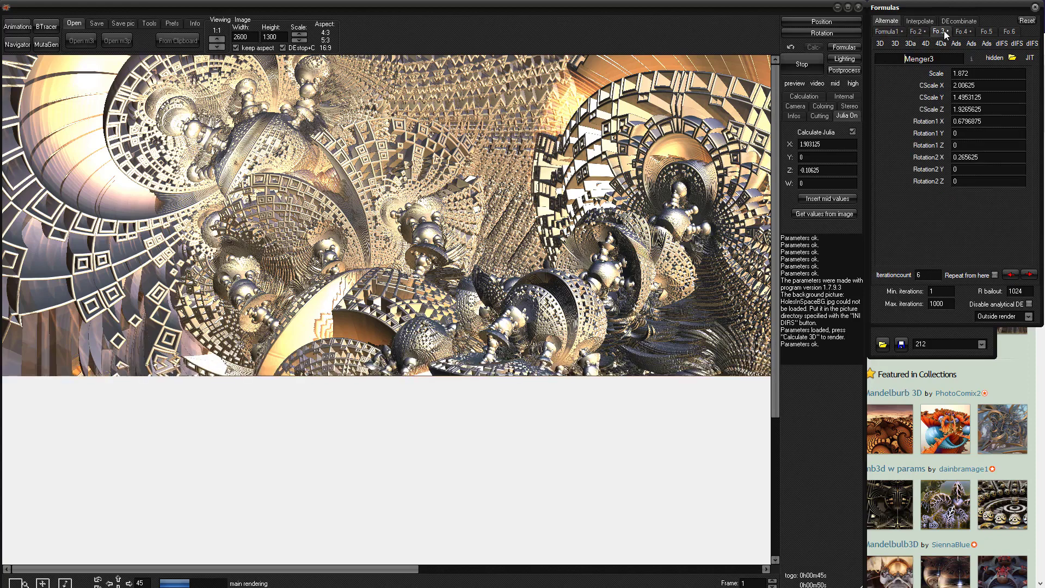
pyautogui.click(962, 31)
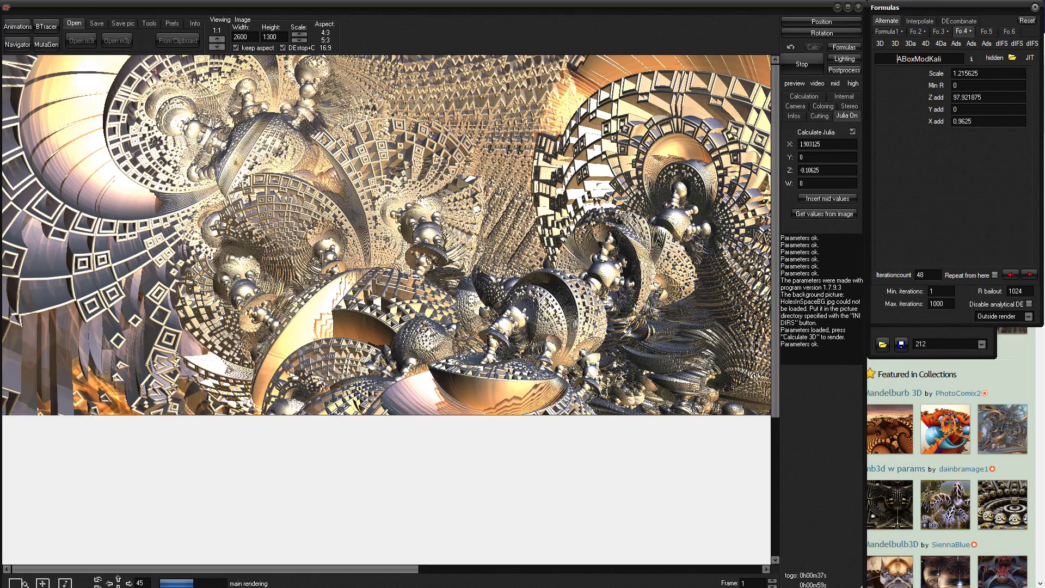
# - Switch to Firefox and read the Monday's challenge announcement in the Mandelbulb Maniacs Facebook group
pyautogui.hotkey('alt', 'Tab')
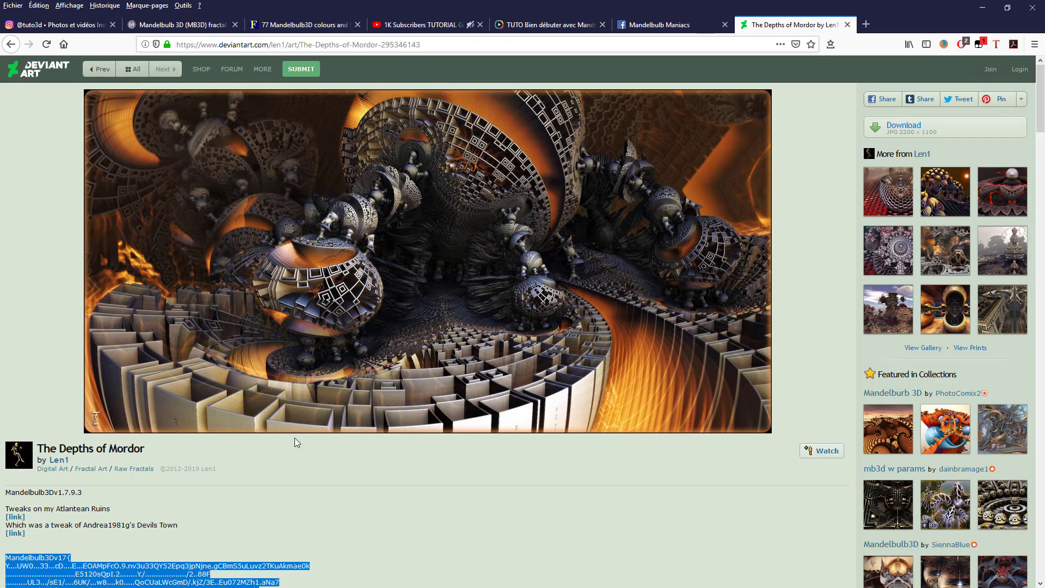
pyautogui.click(659, 24)
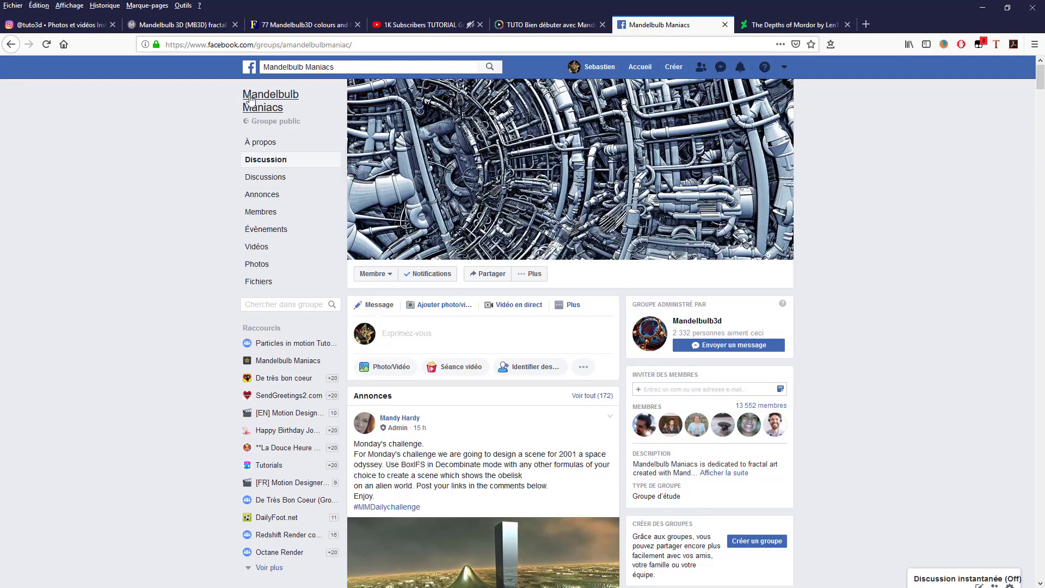
pyautogui.scroll(-6, 440, 270)
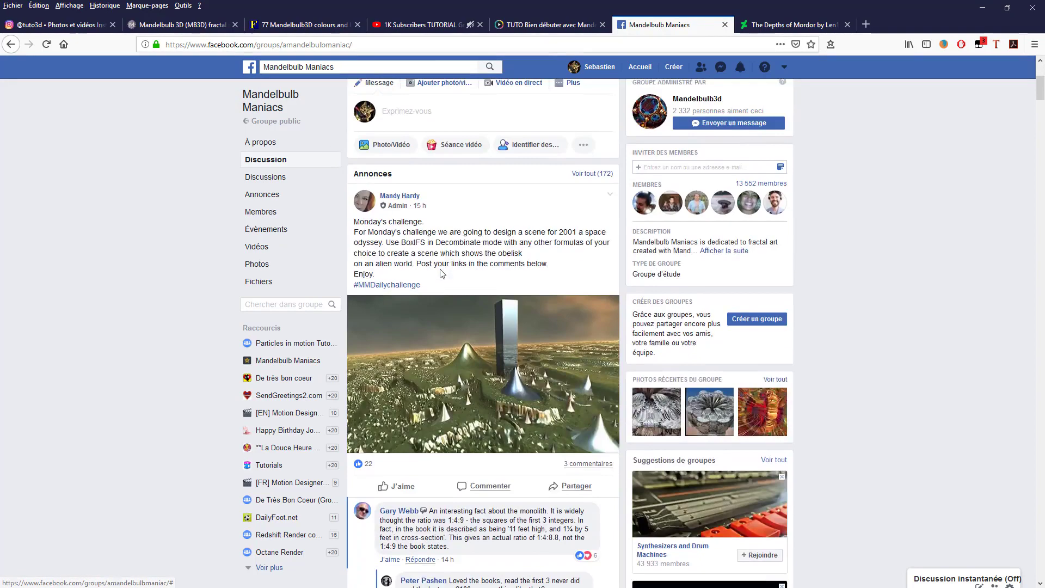
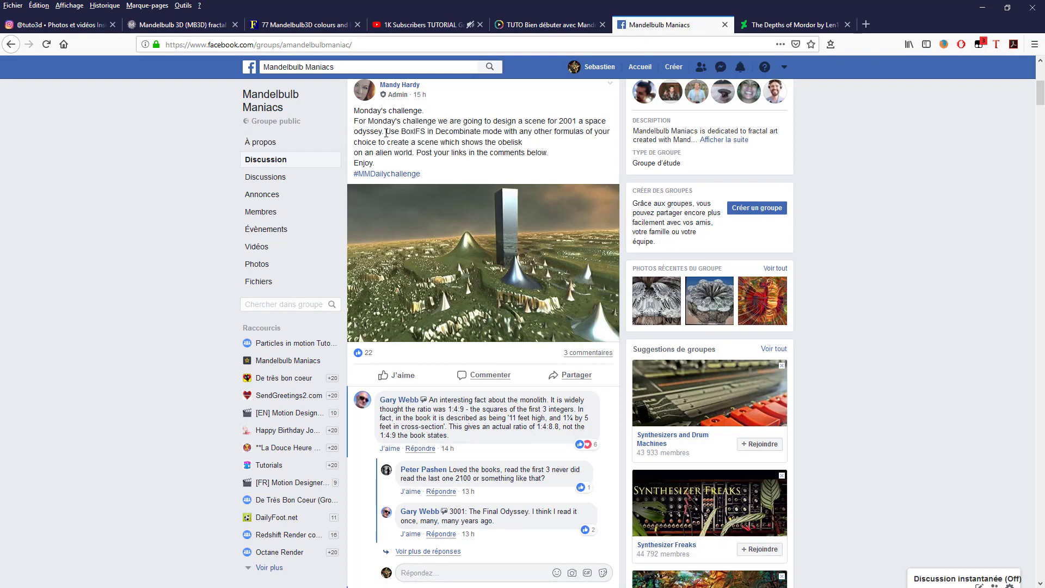
# - Highlight the BoxIFS in Decombinate mode requirement in the Monday's challenge post and look through its comments
pyautogui.moveTo(435, 133); pyautogui.dragTo(499, 136)
pyautogui.click(410, 132)
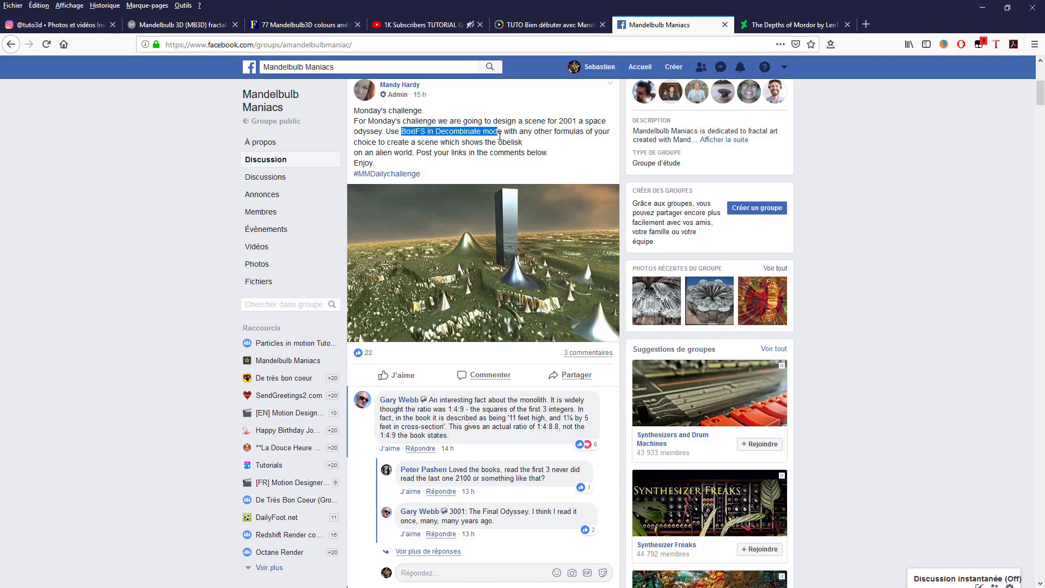
pyautogui.scroll(-2, 386, 472)
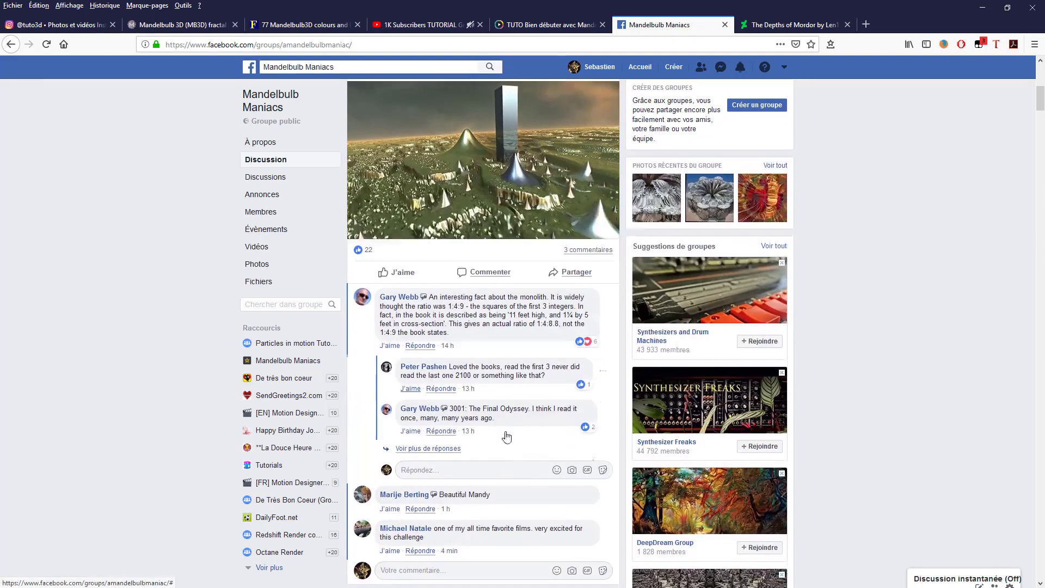
pyautogui.scroll(-5, 479, 425)
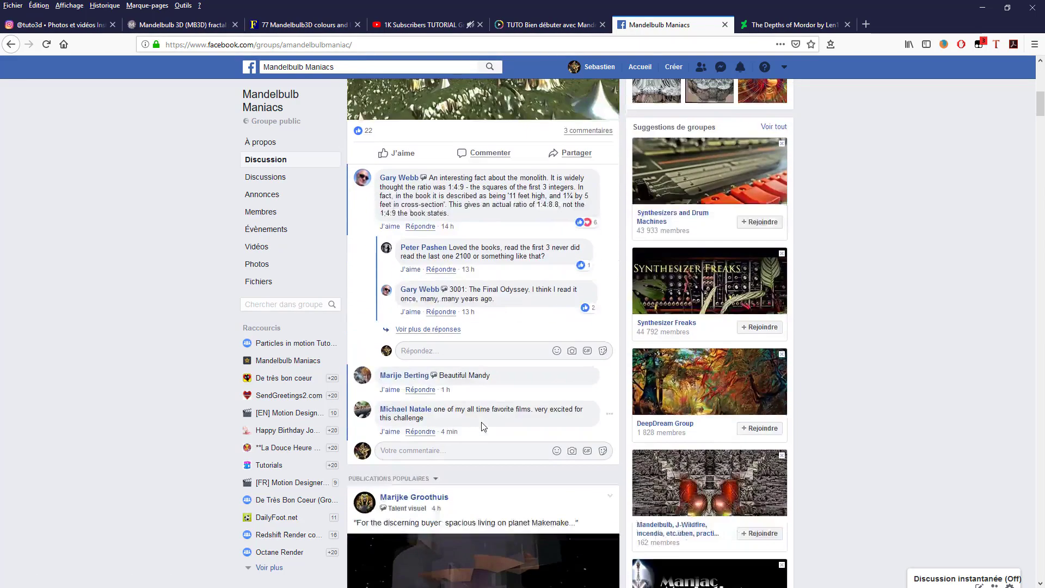
pyautogui.scroll(-2, 481, 427)
pyautogui.scroll(5, 479, 392)
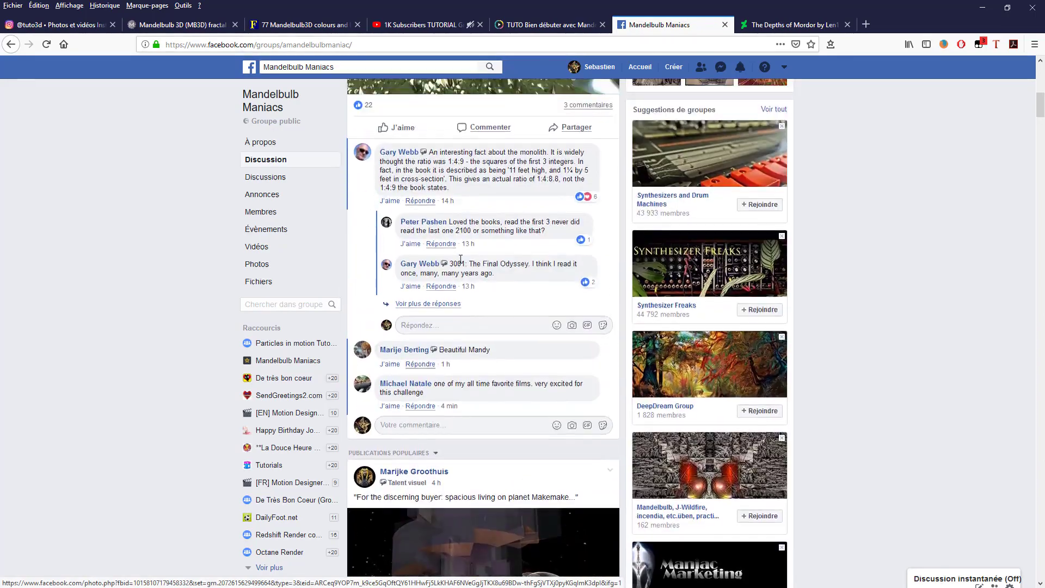
pyautogui.scroll(3, 432, 272)
pyautogui.scroll(-7, 483, 321)
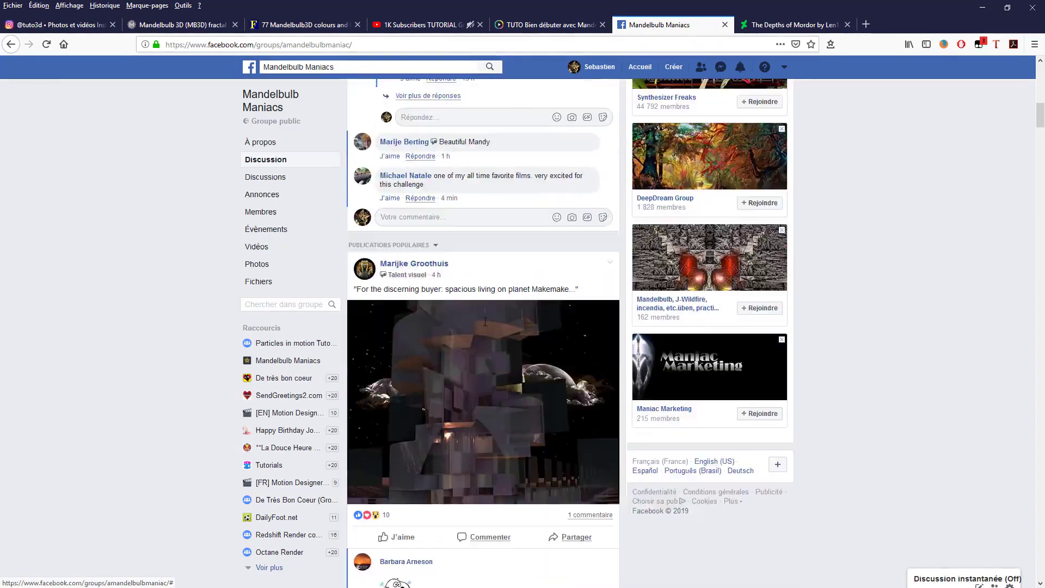
pyautogui.scroll(3, 484, 326)
pyautogui.scroll(15, 485, 327)
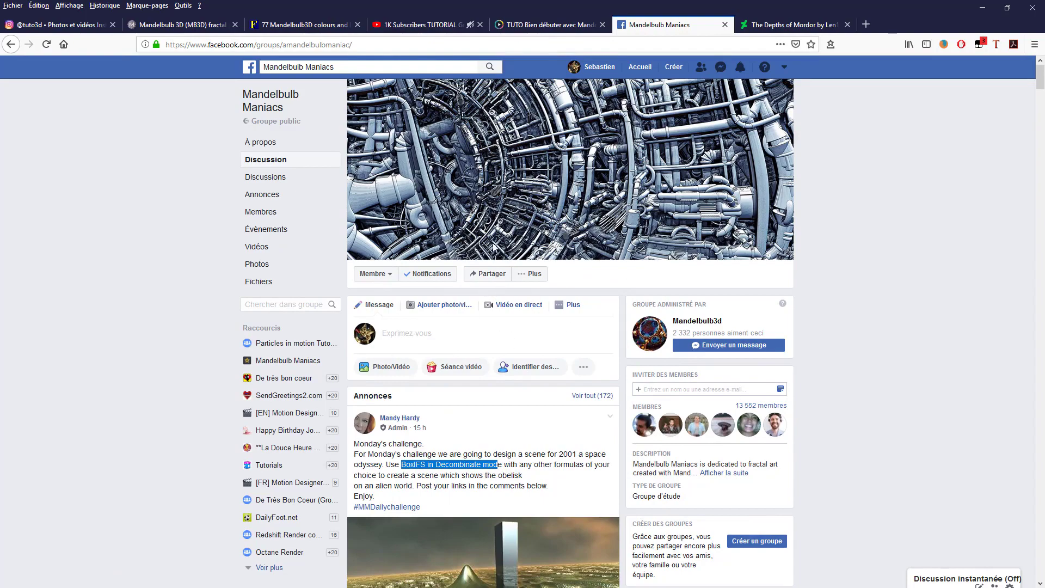
# - Browse the popular fractal posts and the suggested members below the challenge in the Mandelbulb Maniacs group
pyautogui.scroll(-10, 509, 515)
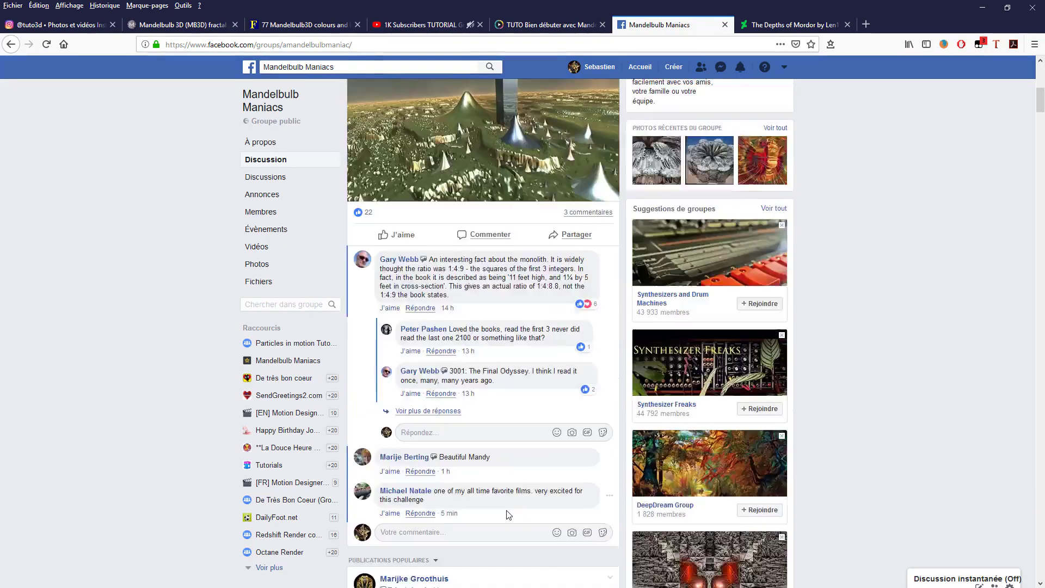
pyautogui.scroll(-13, 509, 515)
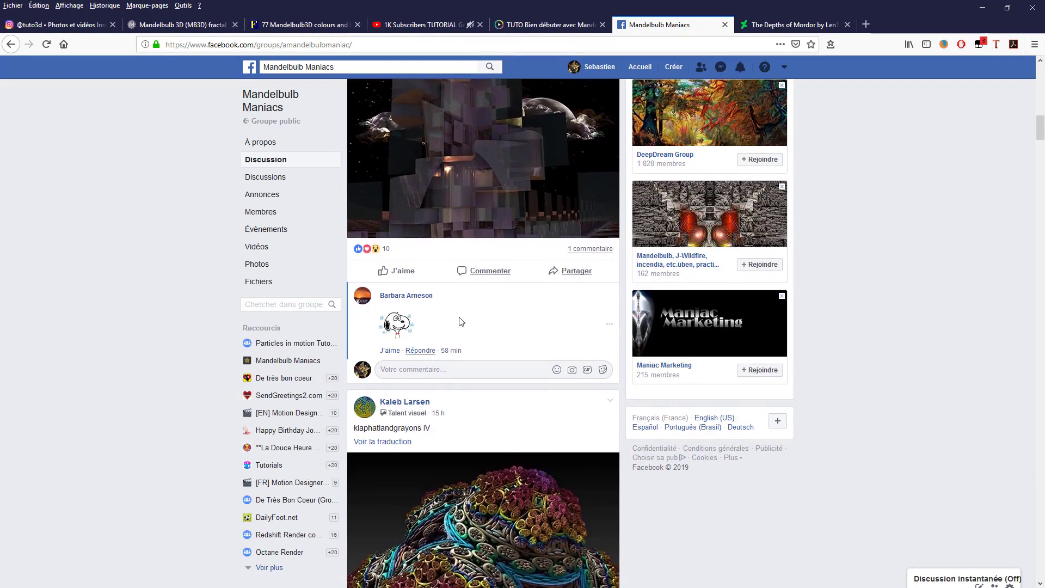
pyautogui.scroll(-2, 395, 419)
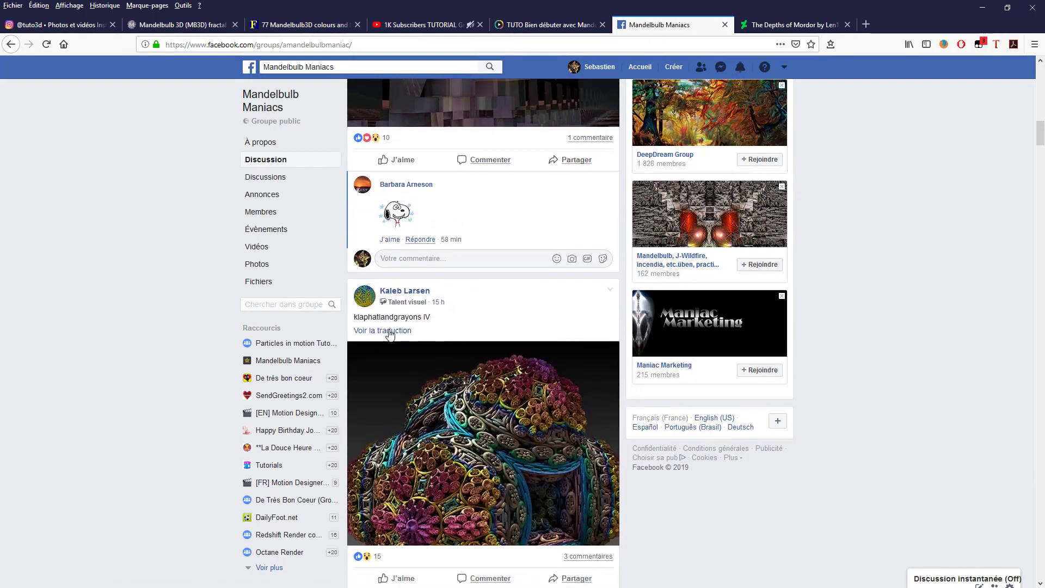
pyautogui.moveTo(352, 324); pyautogui.dragTo(439, 333)
pyautogui.click(369, 322)
pyautogui.scroll(-10, 465, 422)
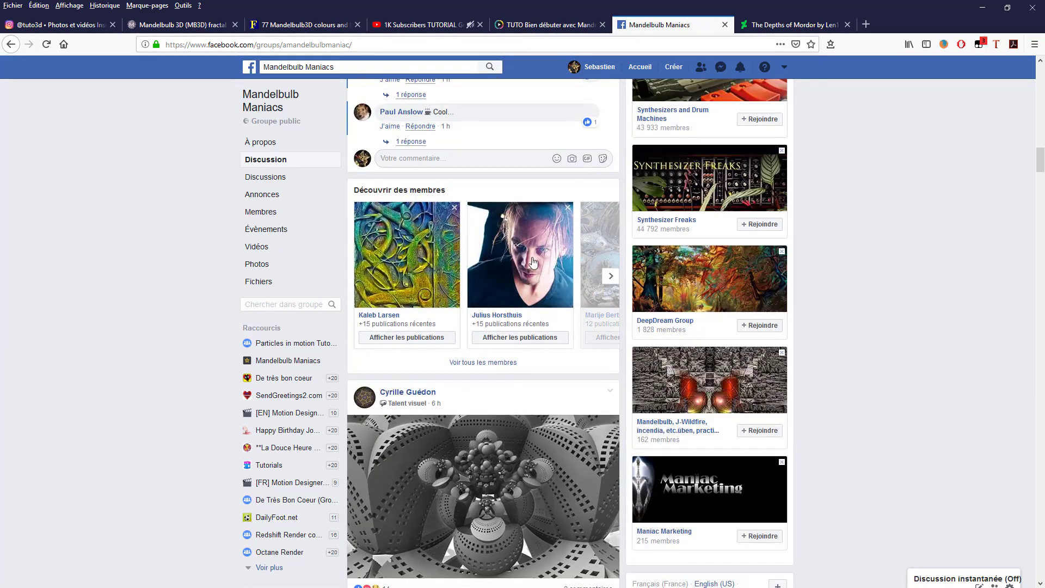
pyautogui.moveTo(530, 256)
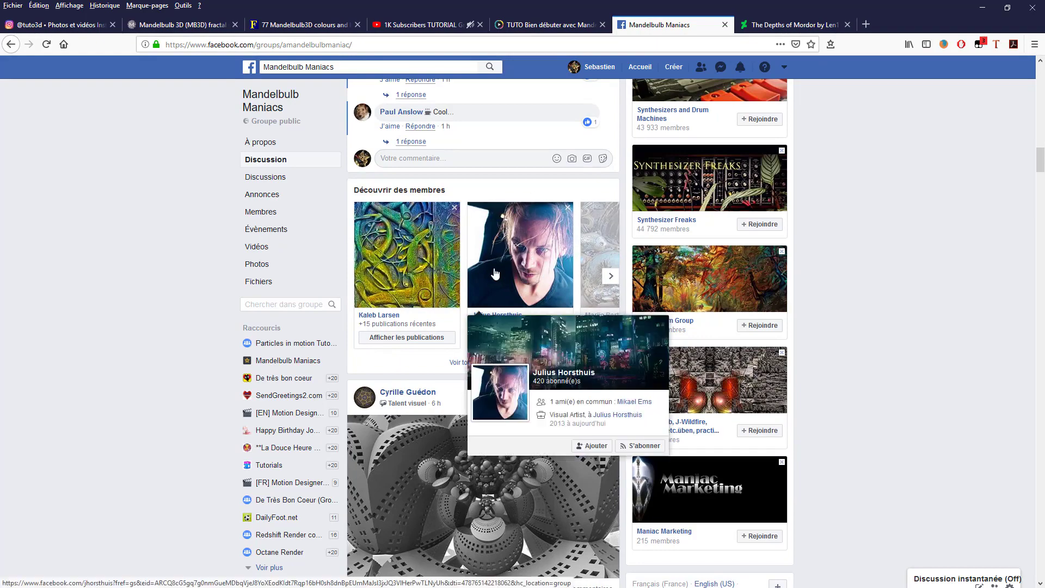
pyautogui.scroll(-3, 512, 288)
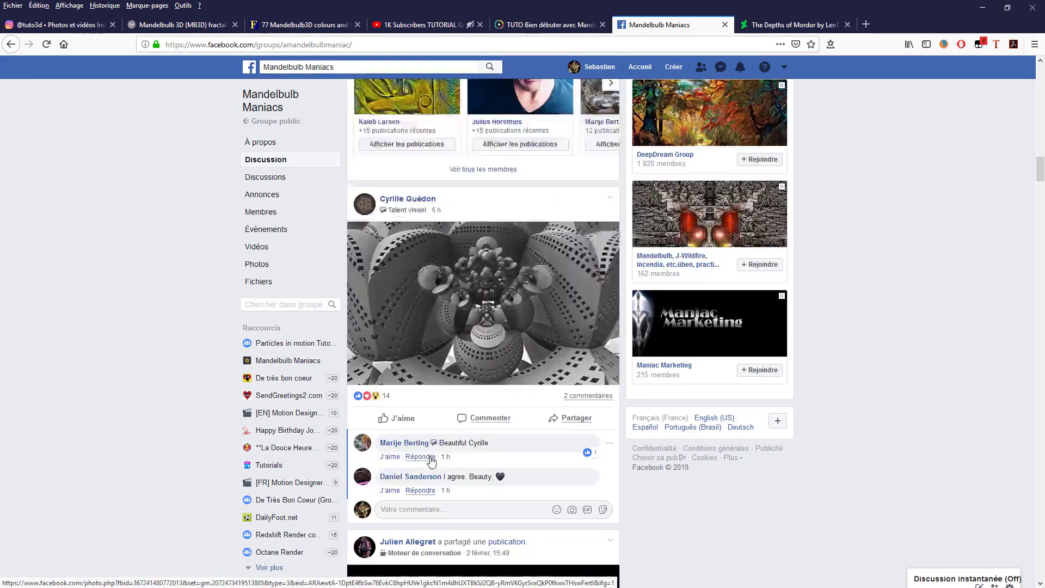
# - Look at the shared vectron test animation and the members' questions about adjusting formulas and downloading Mandelbulb 3D
pyautogui.scroll(-5, 431, 462)
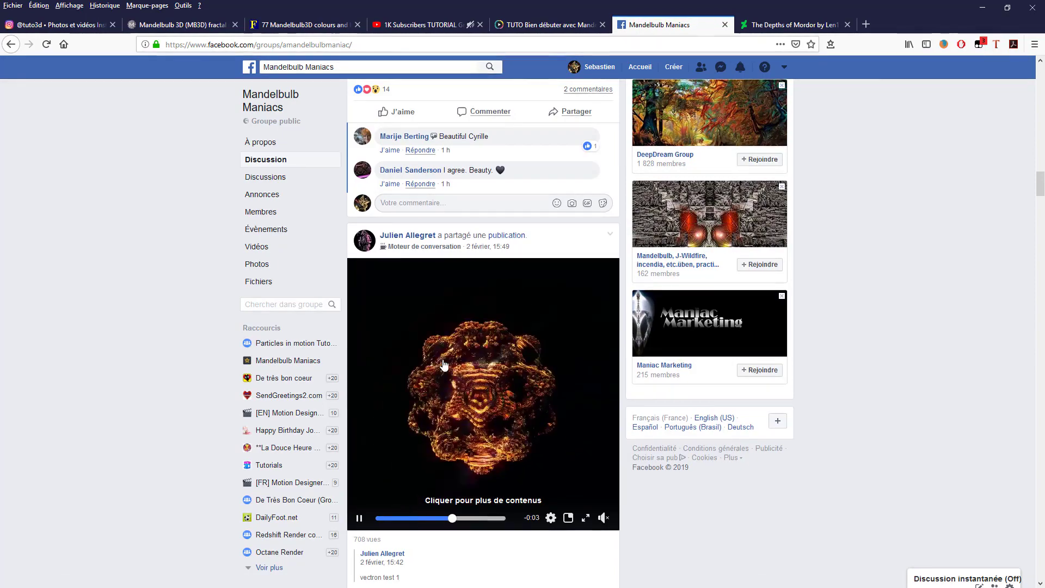
pyautogui.scroll(-1, 443, 364)
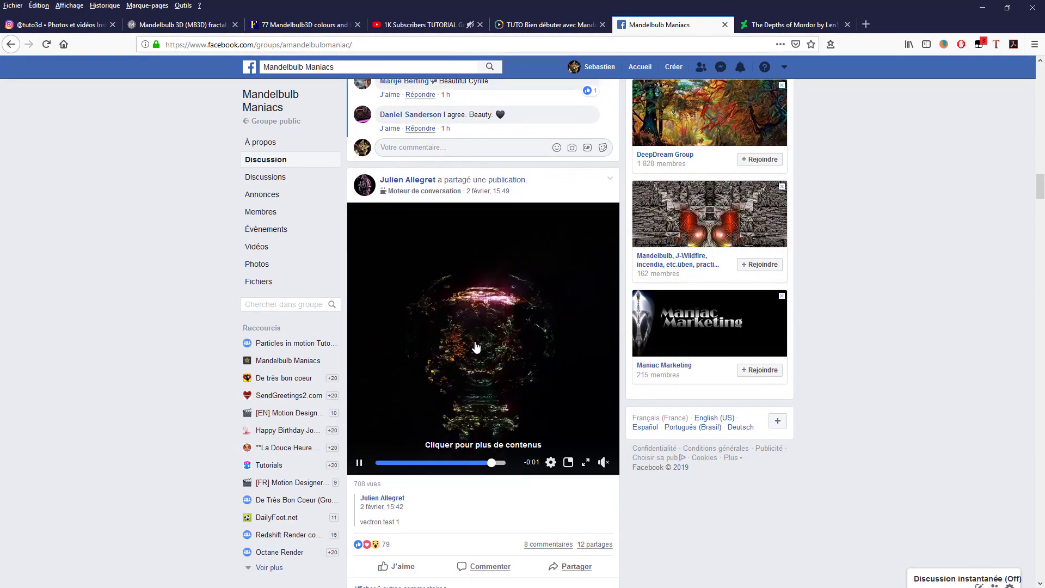
pyautogui.scroll(-2, 473, 345)
pyautogui.scroll(-2, 469, 334)
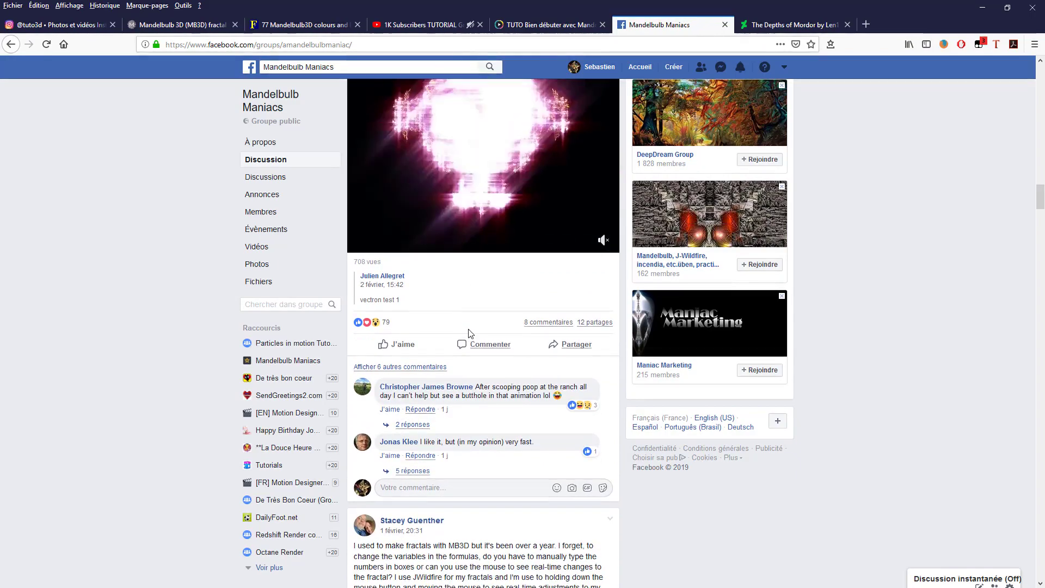
pyautogui.scroll(-14, 469, 333)
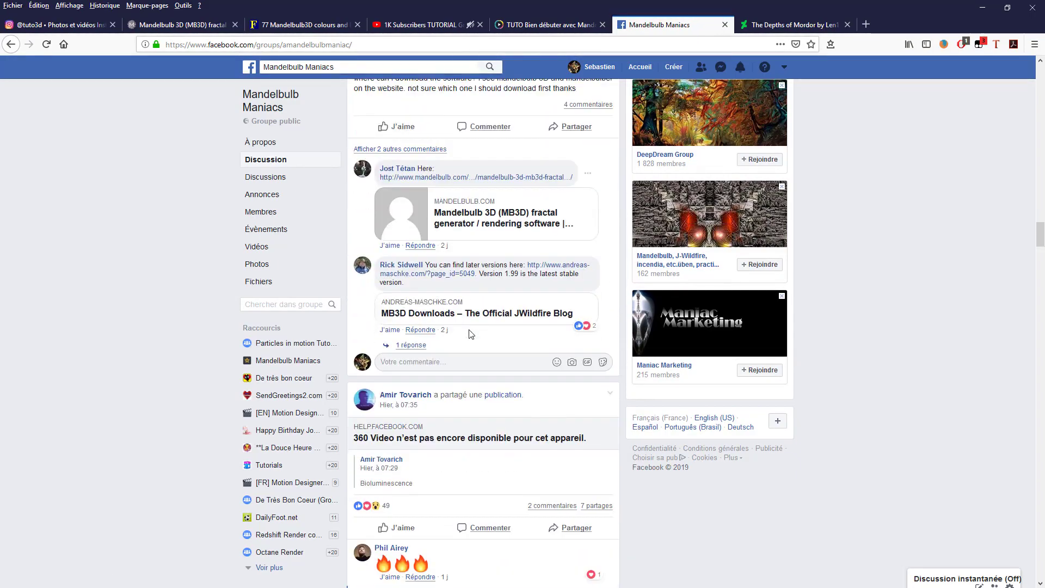
pyautogui.scroll(-5, 469, 330)
pyautogui.scroll(19, 471, 333)
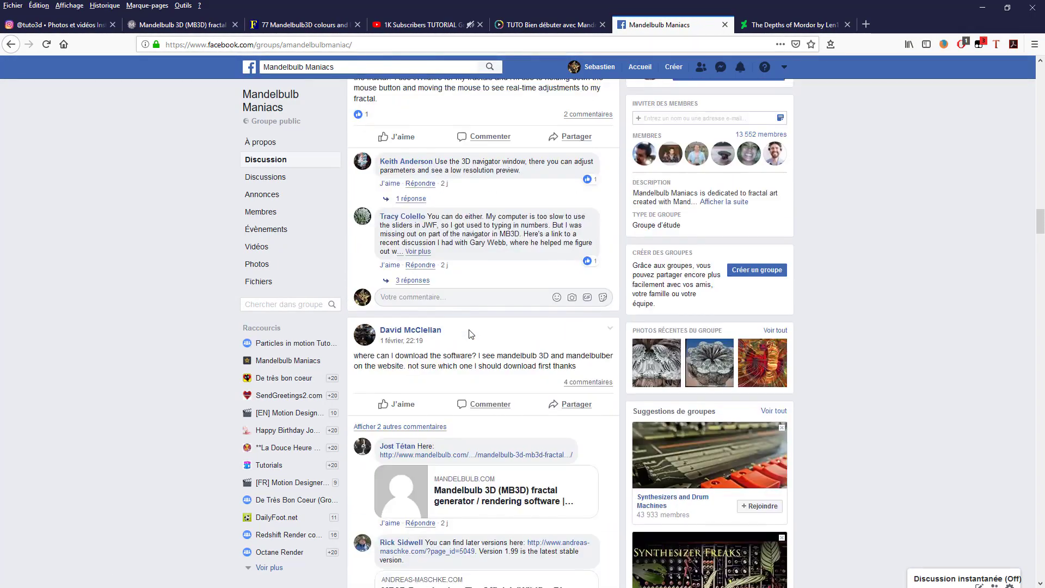
# - Look through the group's shared images, parameters and formula files, and return to the group's discussion page
pyautogui.click(268, 283)
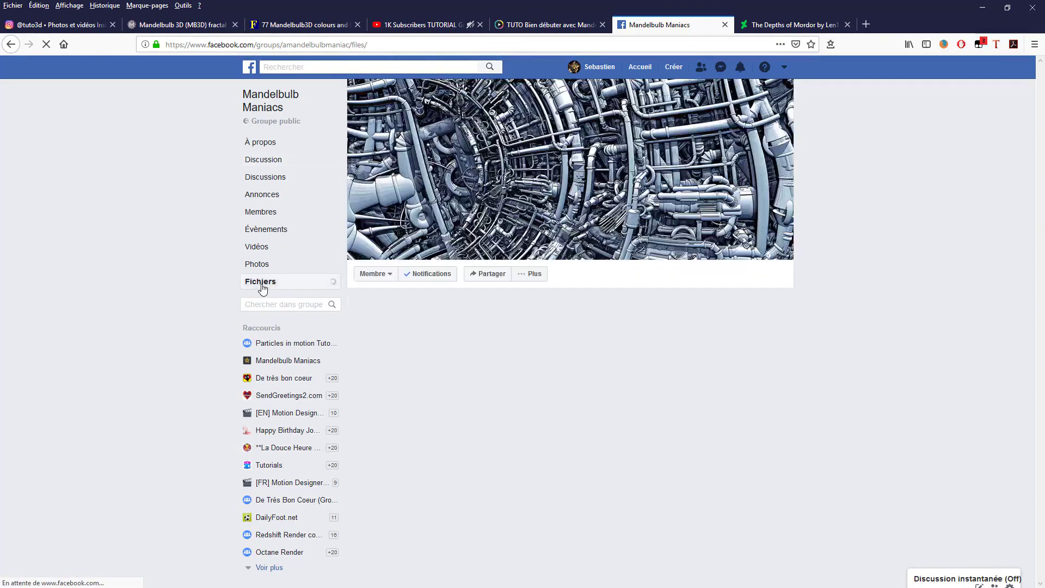
pyautogui.scroll(-1, 443, 413)
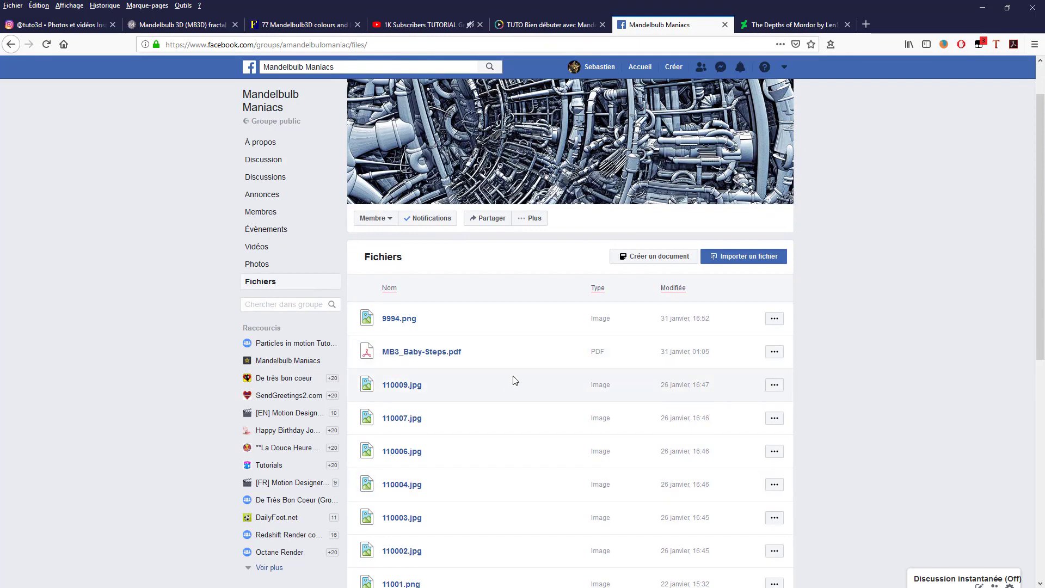
pyautogui.scroll(-4, 512, 378)
pyautogui.scroll(-3, 510, 357)
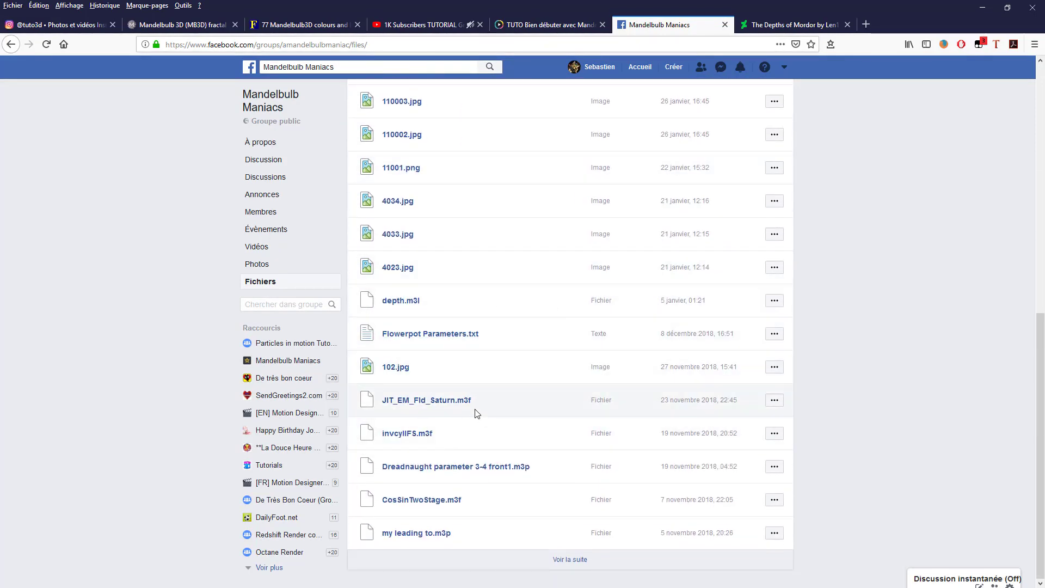
pyautogui.scroll(6, 474, 414)
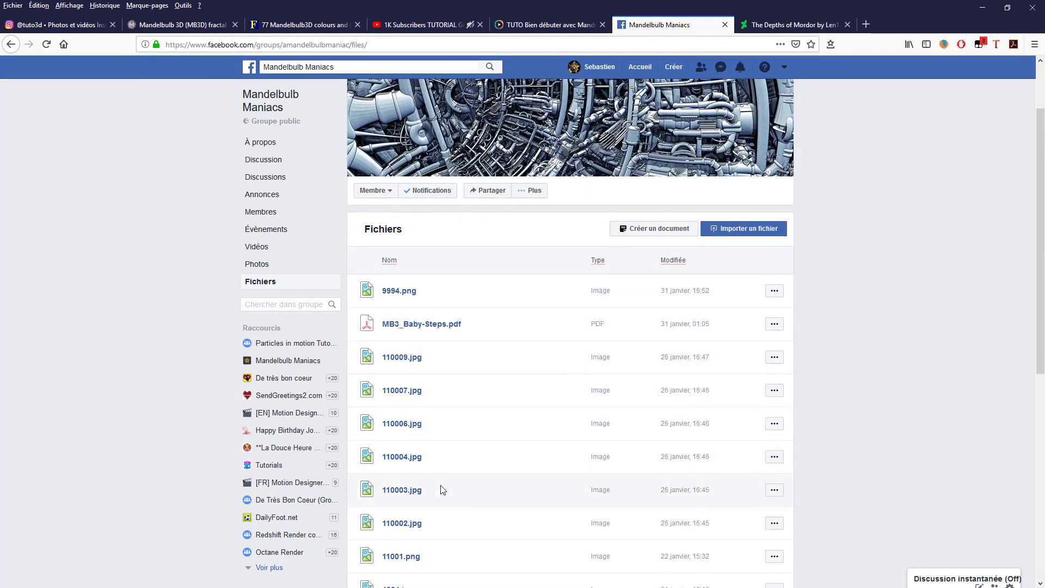
pyautogui.scroll(2, 440, 486)
pyautogui.click(264, 104)
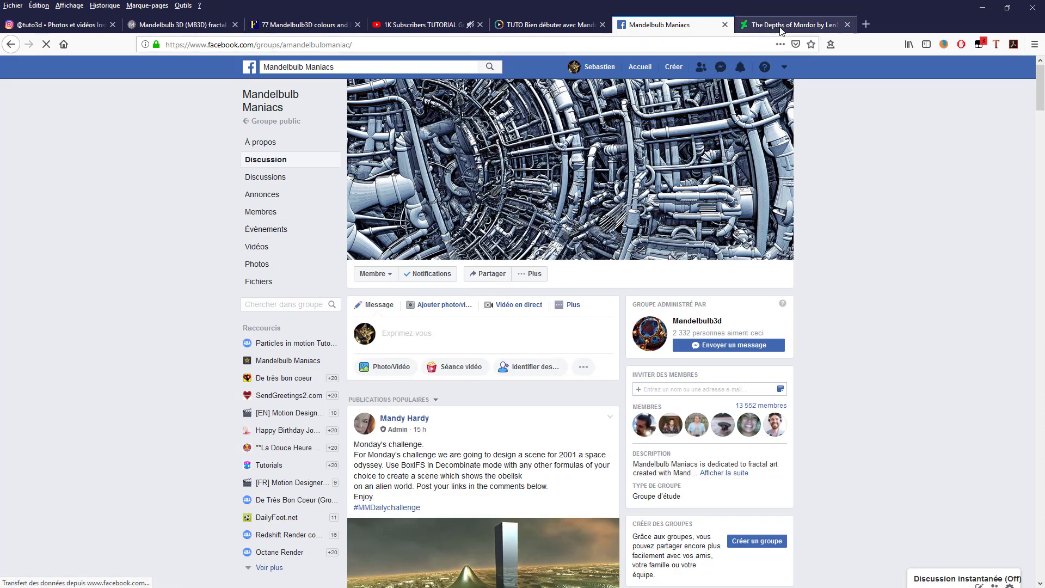
# - Show the Bien débuter avec Mandelbulb 3D course page on Tuto.com and look over its table of contents
pyautogui.click(543, 31)
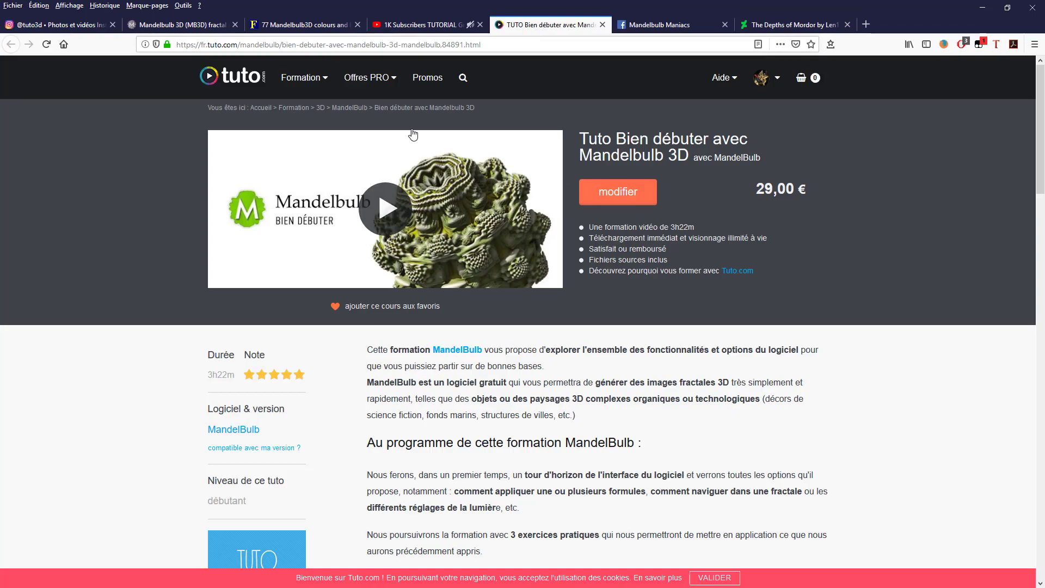
pyautogui.scroll(-10, 553, 412)
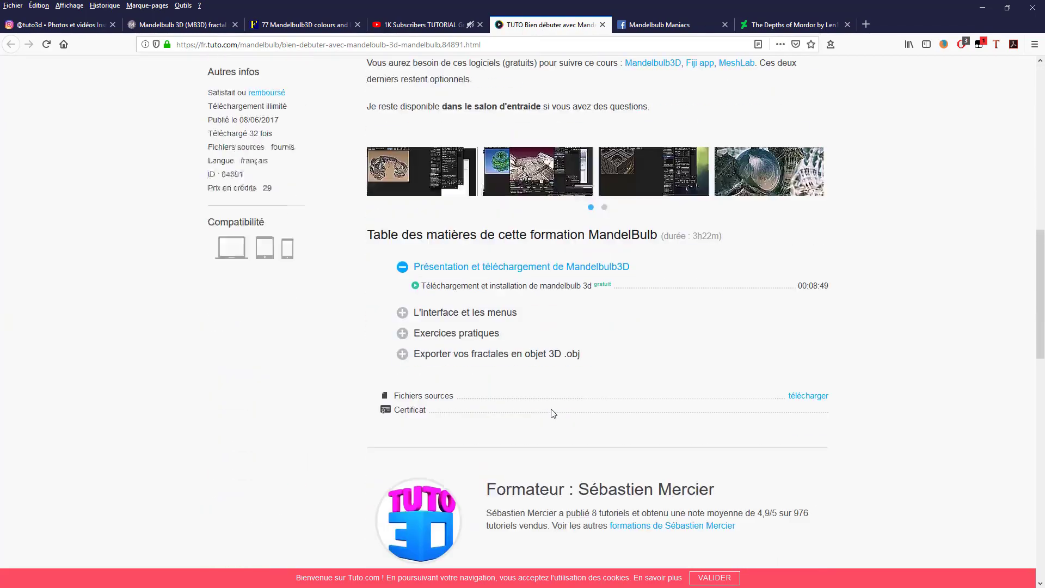
pyautogui.scroll(10, 517, 403)
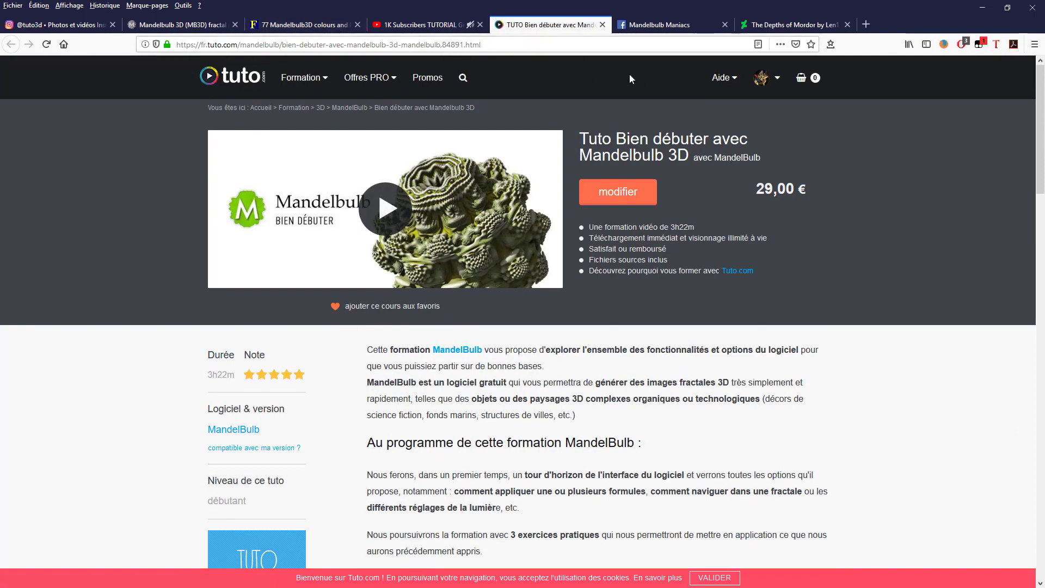
# - Switch to Mandelbulb 3D and inspect the lower and upper parts of the rendered The Depths of Mordor fractal
pyautogui.click(789, 25)
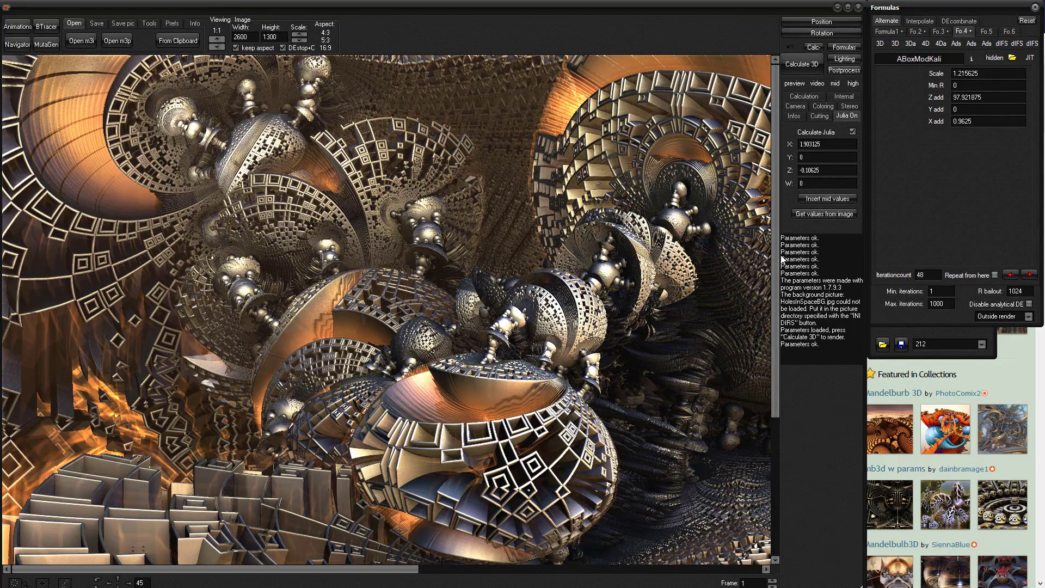
pyautogui.moveTo(776, 261); pyautogui.dragTo(776, 397)
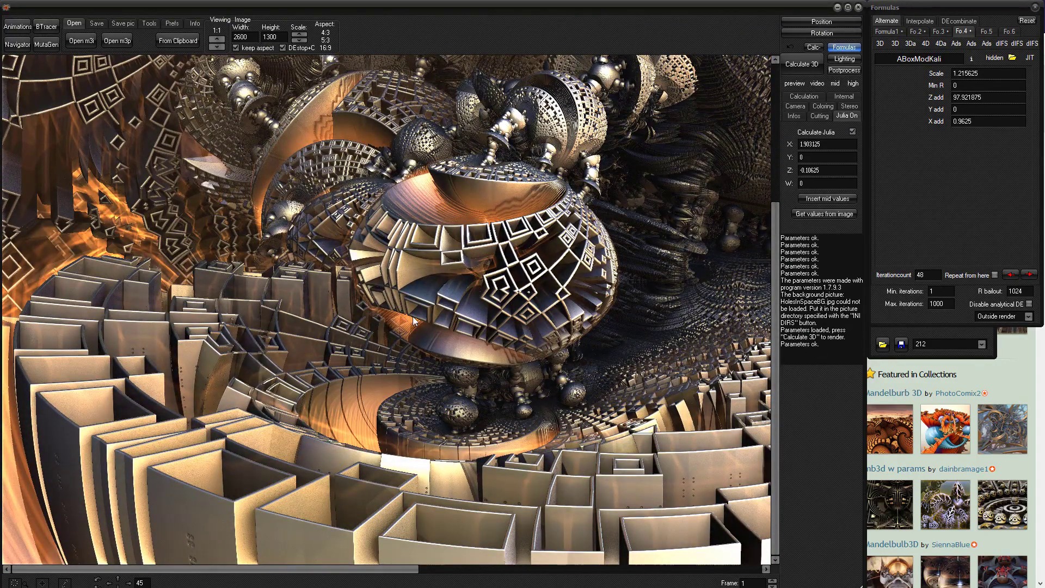
pyautogui.moveTo(776, 340); pyautogui.dragTo(776, 229)
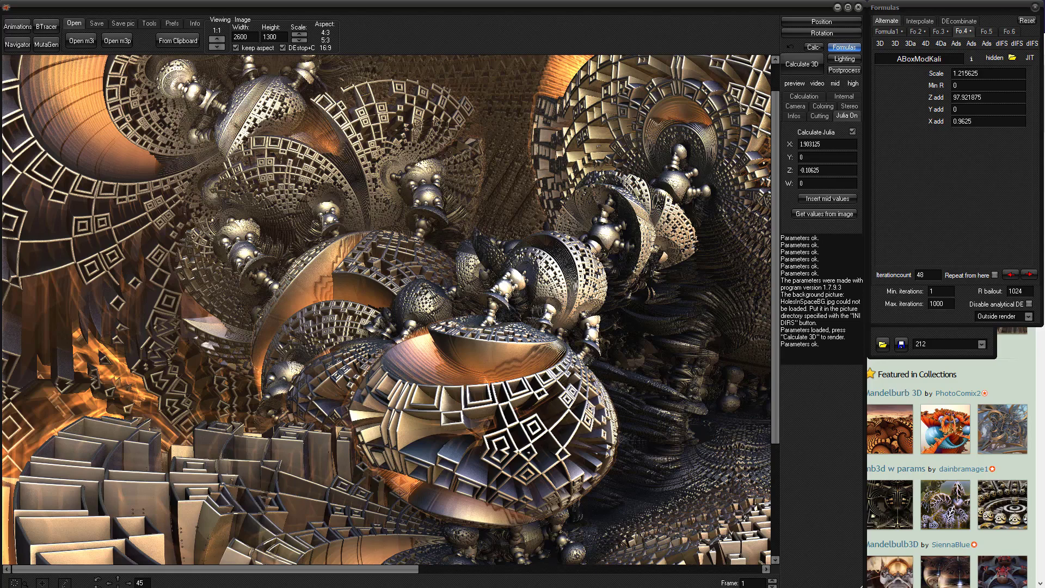
# - Switch to Firefox and show the YouTube video 1K Subscribers TUTORIAL Growing Tree with Cinema4D
pyautogui.hotkey('alt', 'Tab')
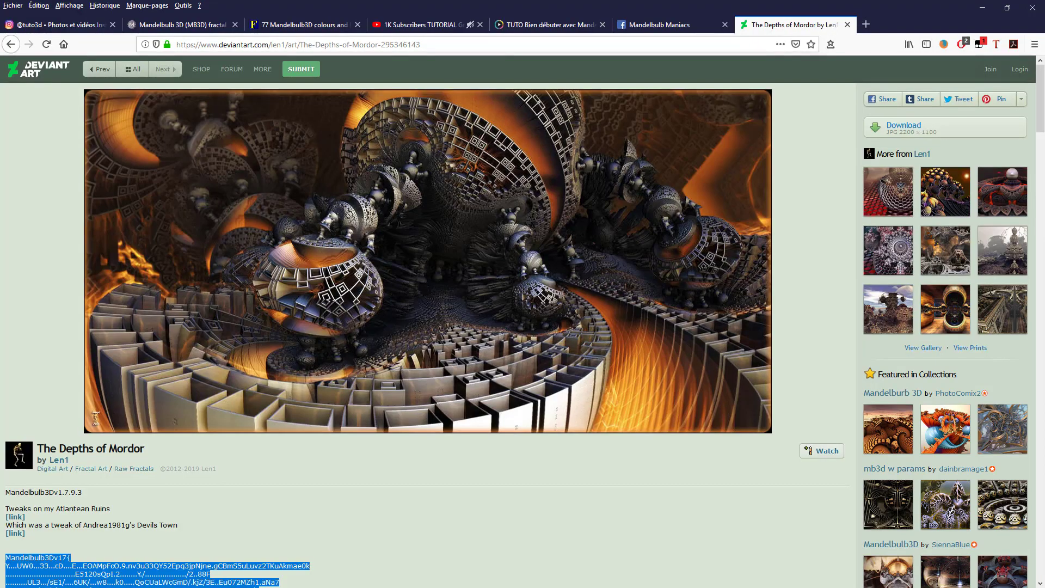
pyautogui.click(419, 24)
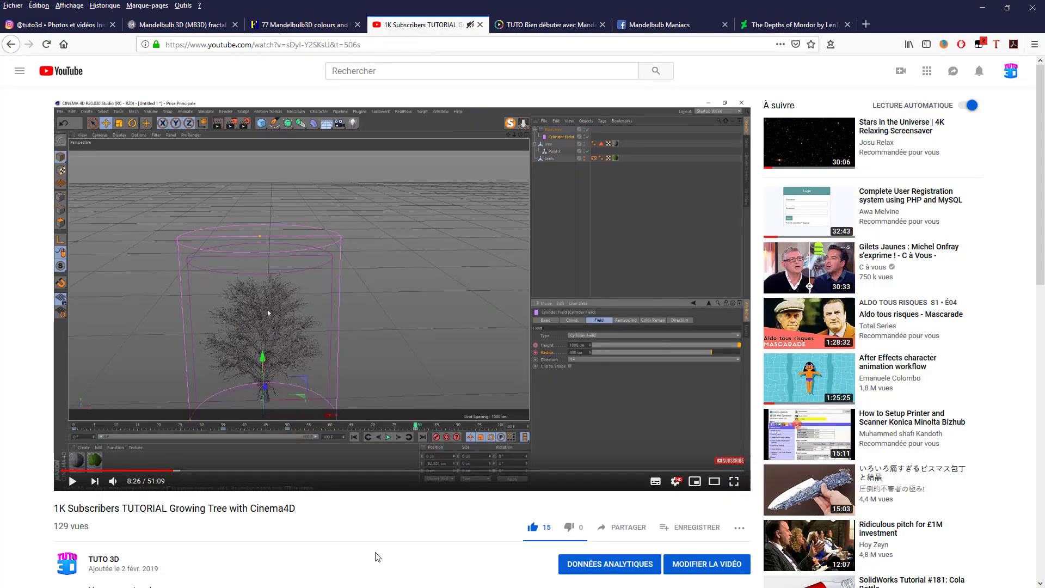